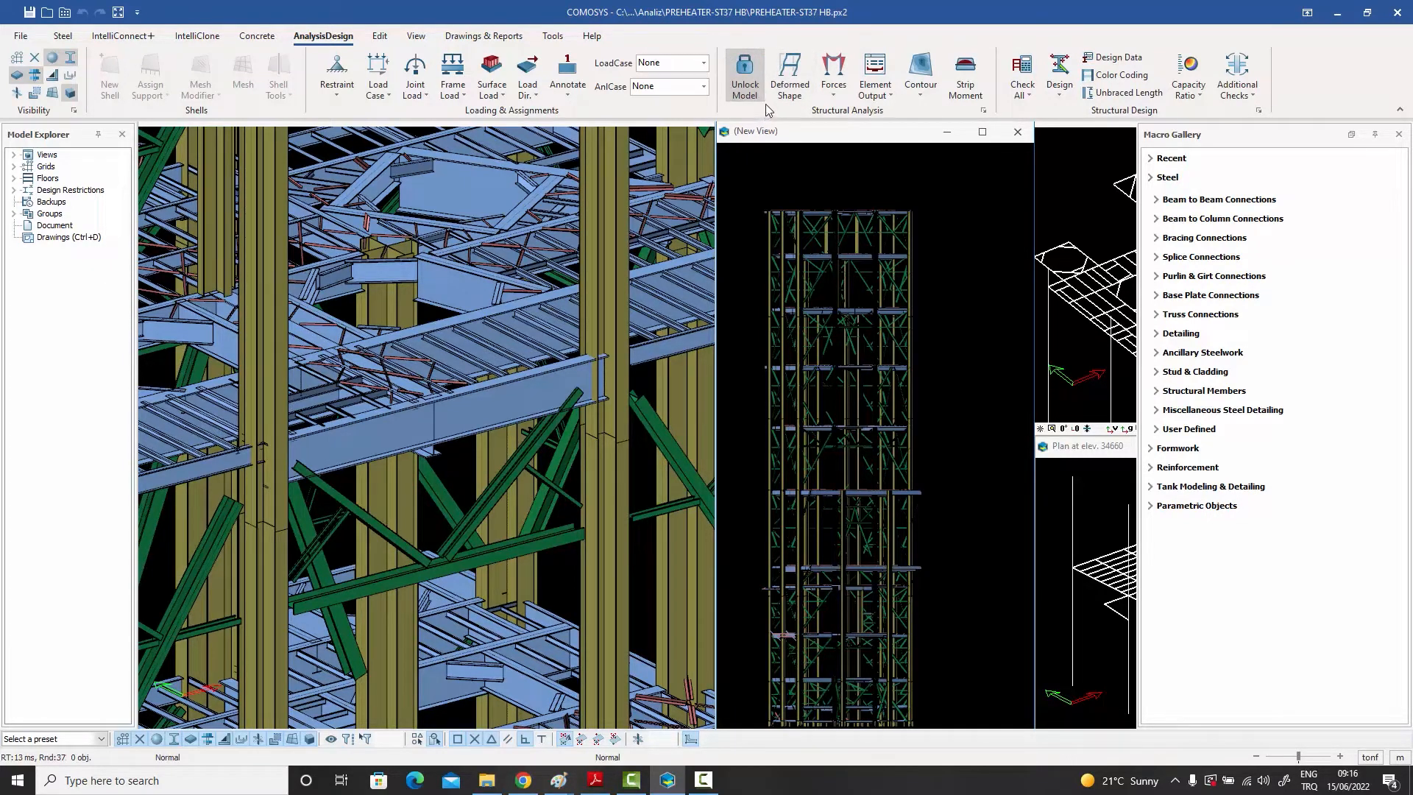
# Examine the list of available load cases without choosing one
pyautogui.click(704, 65)
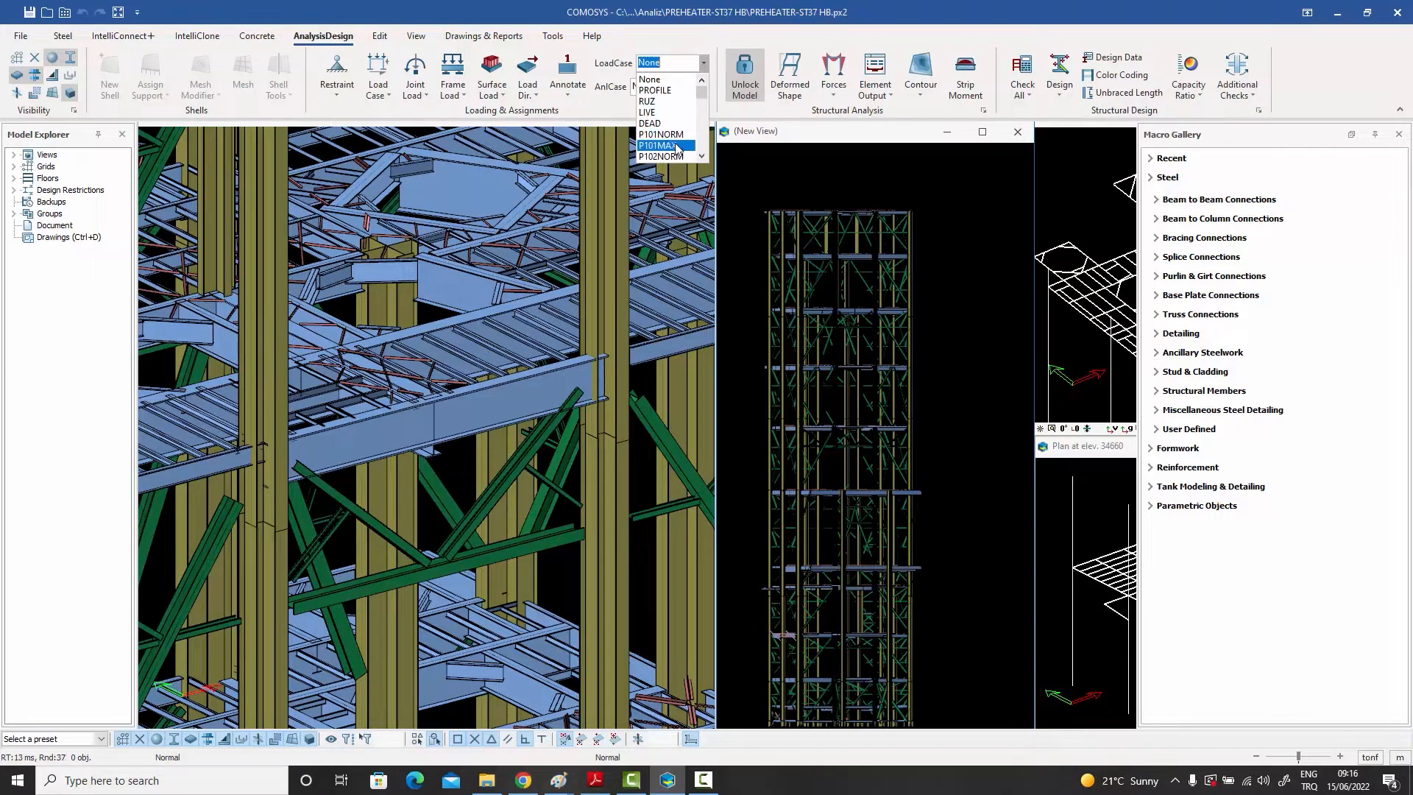
pyautogui.click(720, 34)
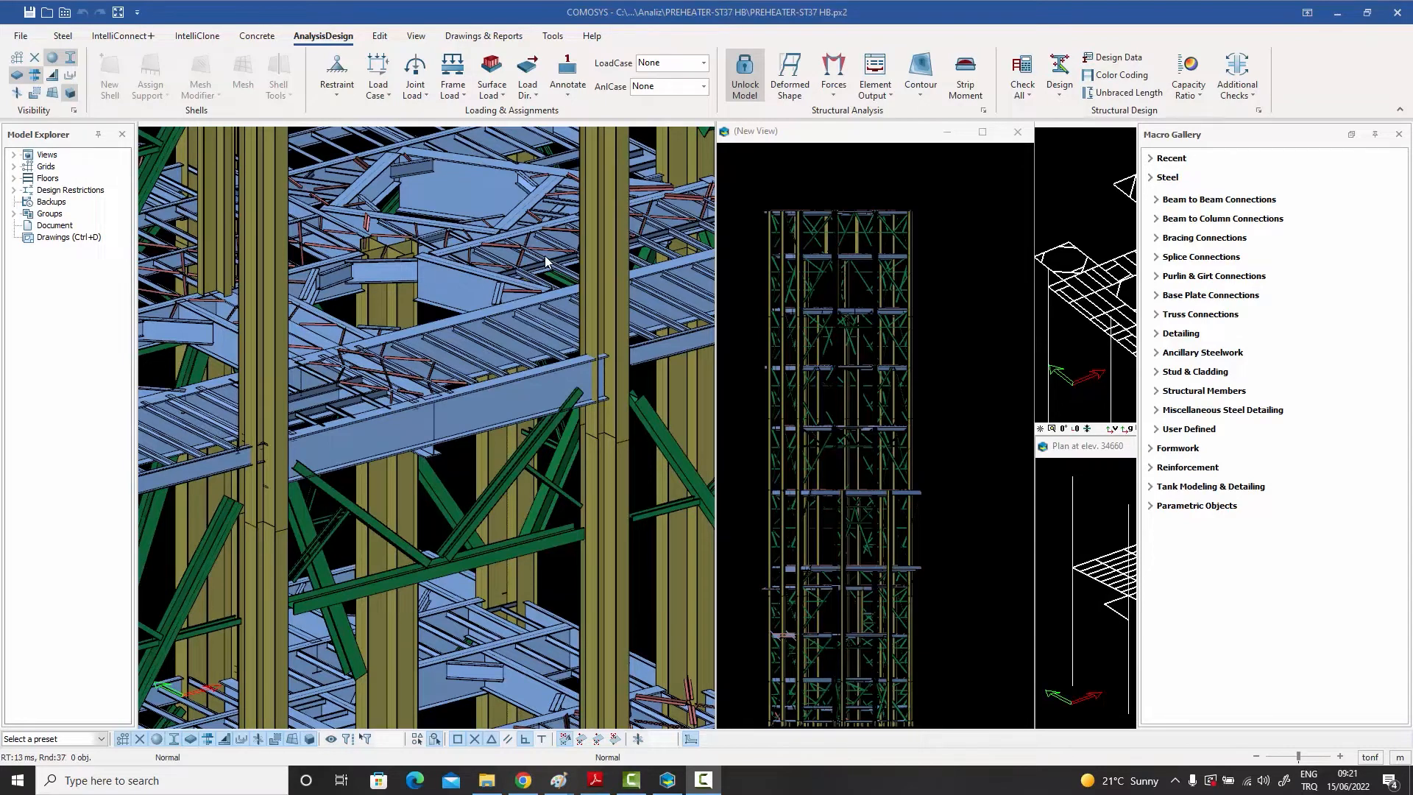
# Examine the floor framing in the 3D model up close, highlighting the large plate girder beside the floor opening
pyautogui.scroll(4, 541, 253)
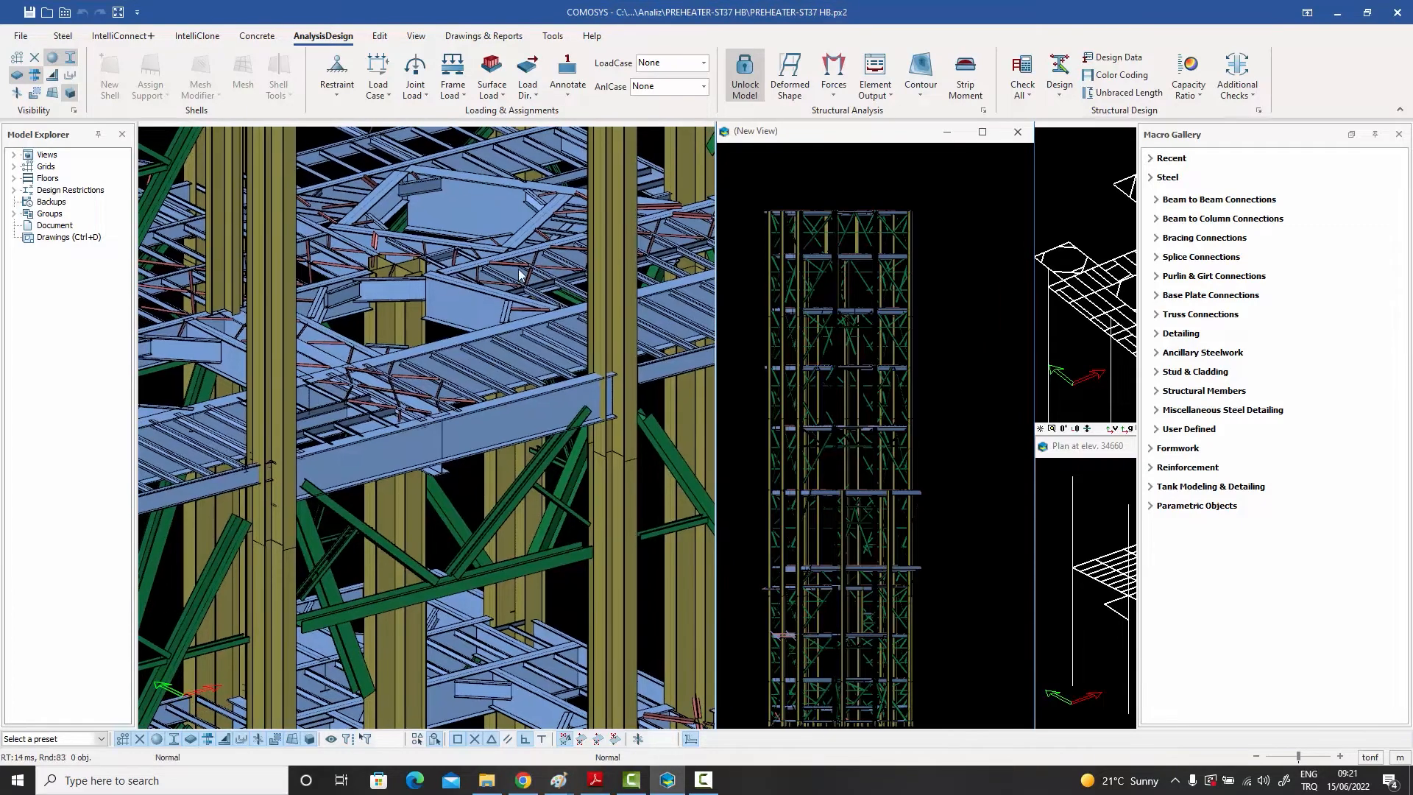
pyautogui.moveTo(513, 266); pyautogui.dragTo(504, 290, button='middle')
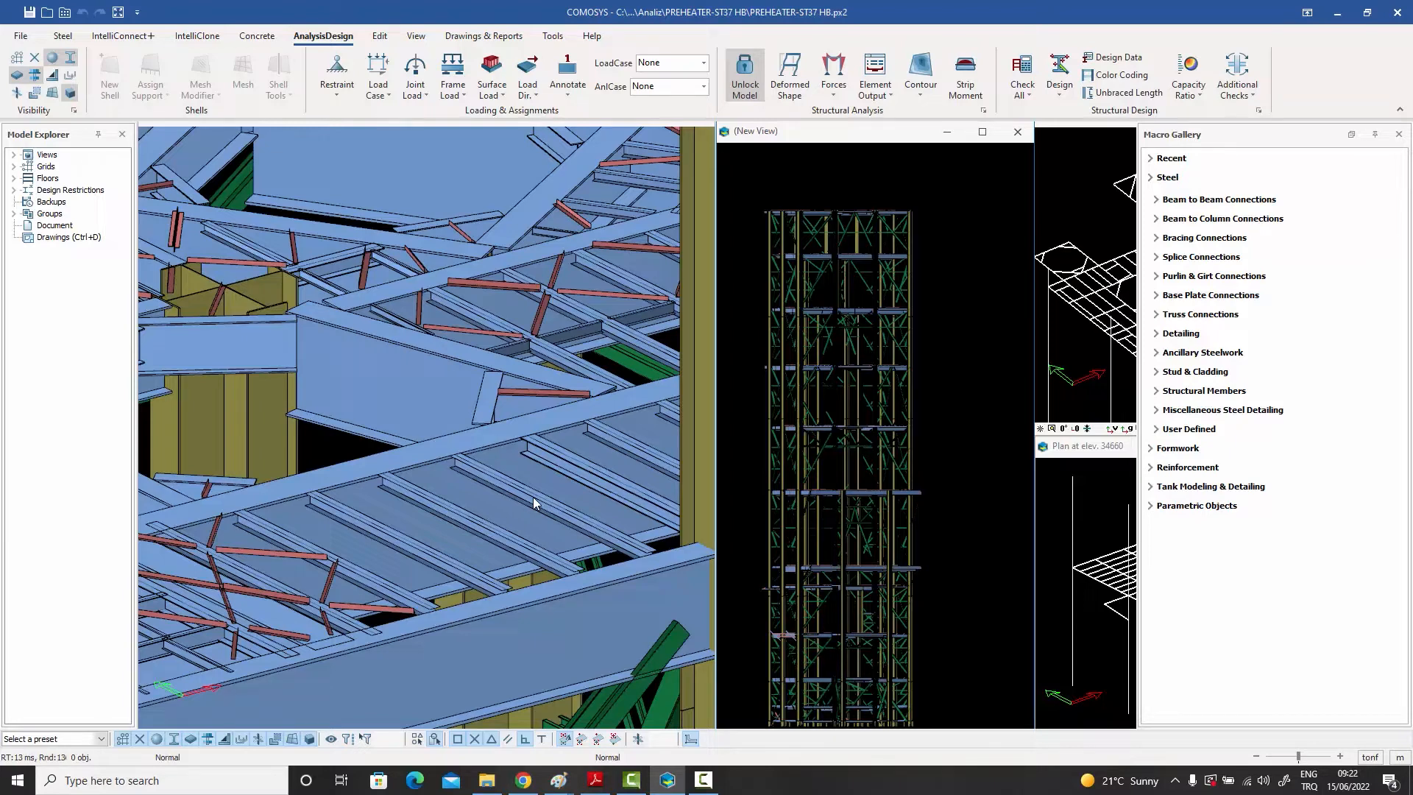
pyautogui.scroll(-2, 505, 452)
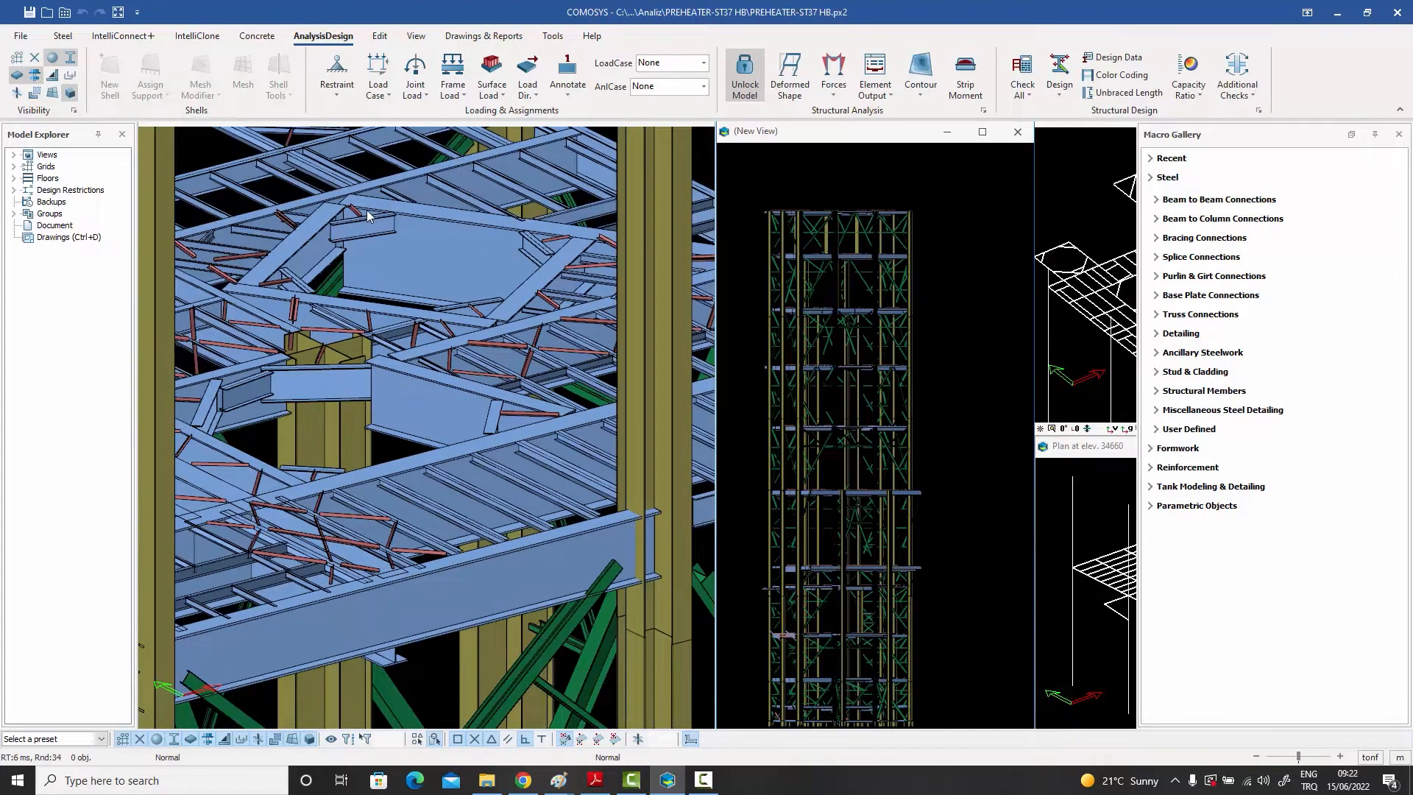
pyautogui.scroll(2, 368, 210)
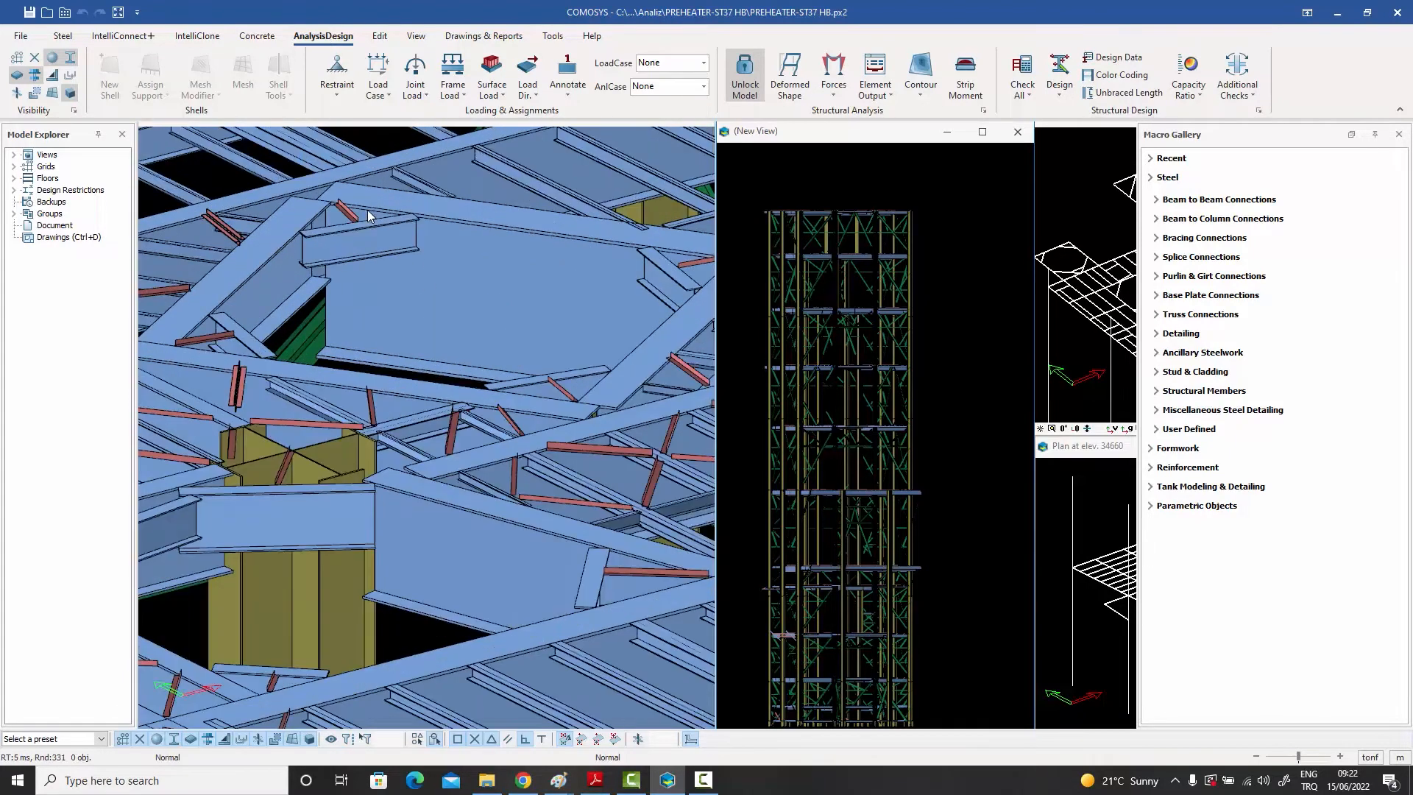
pyautogui.click(485, 232)
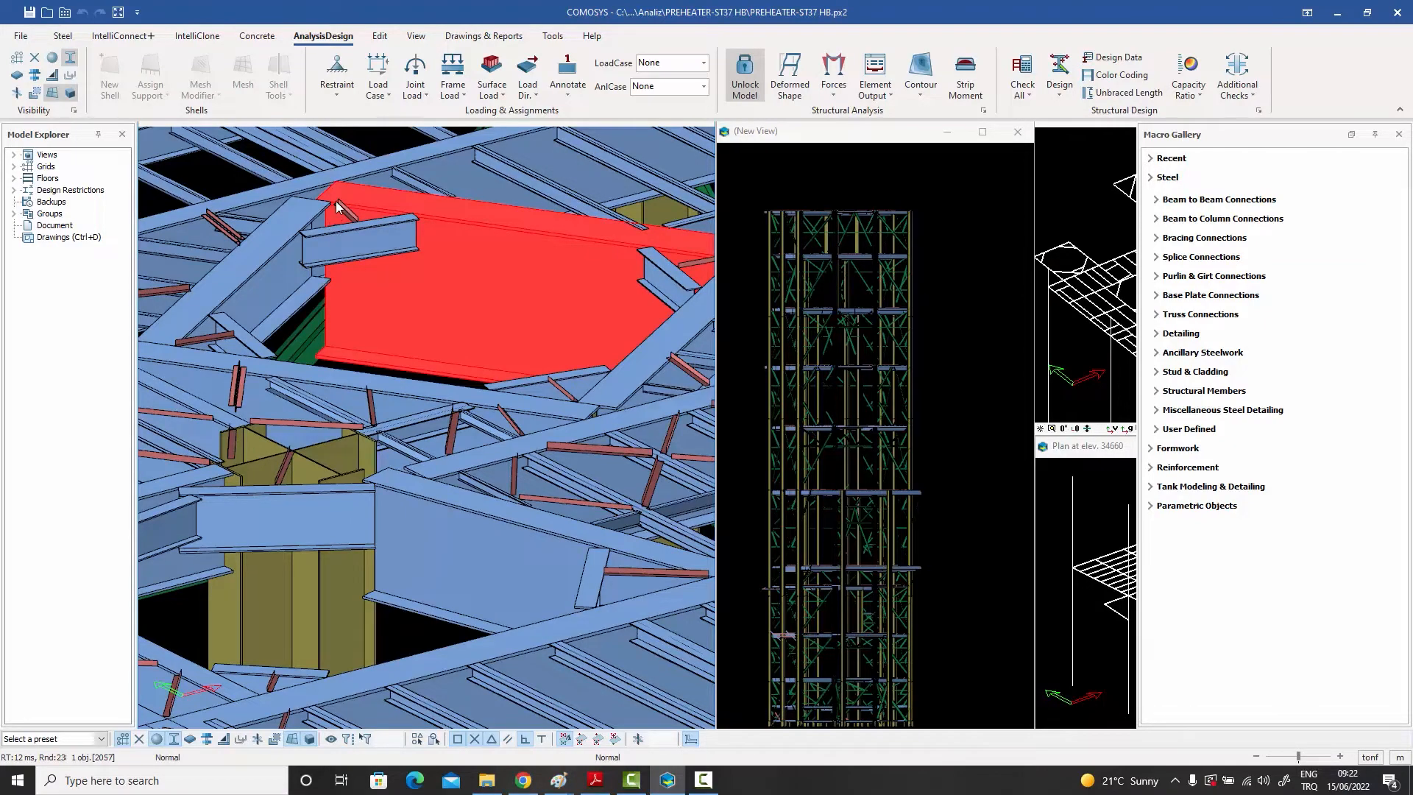
pyautogui.scroll(-3, 338, 220)
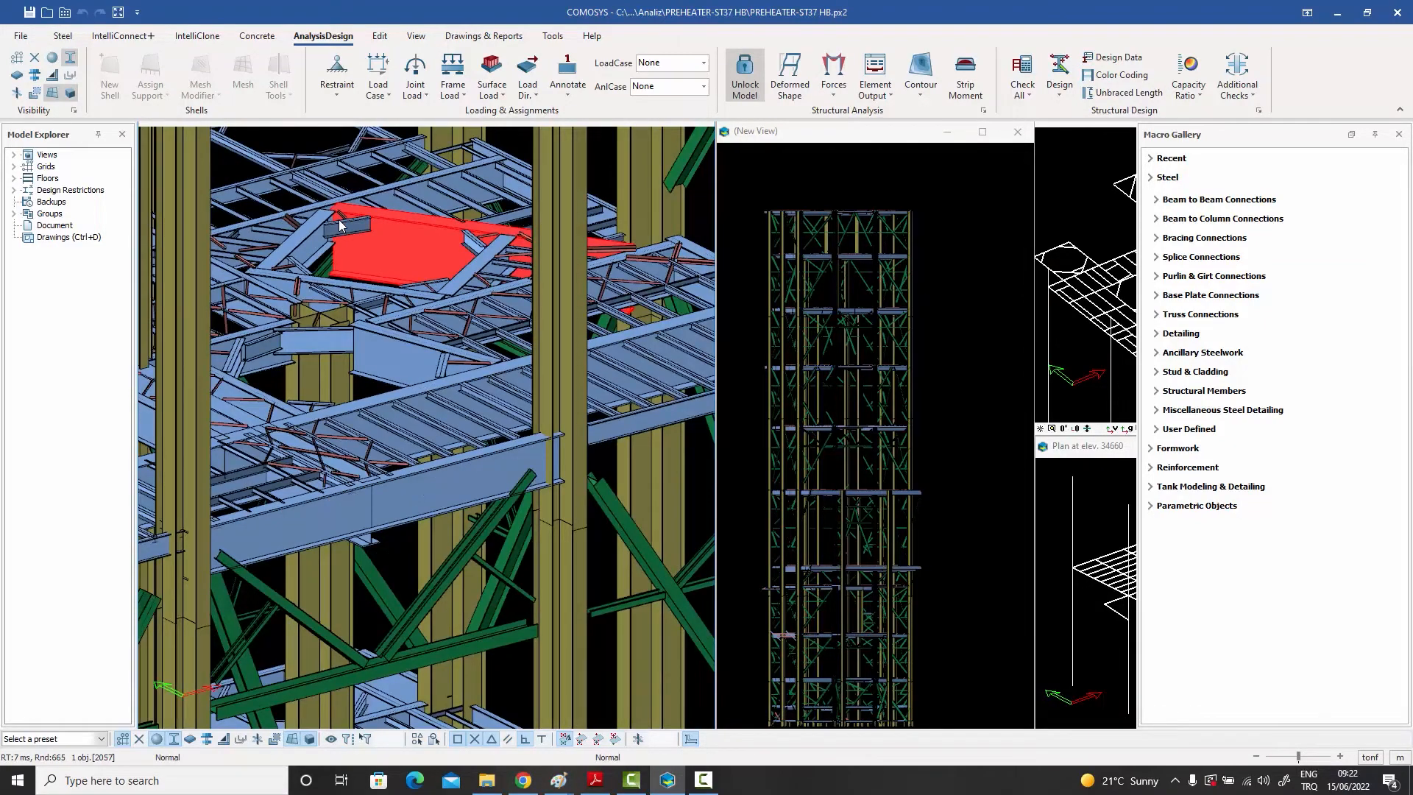
pyautogui.scroll(5, 339, 224)
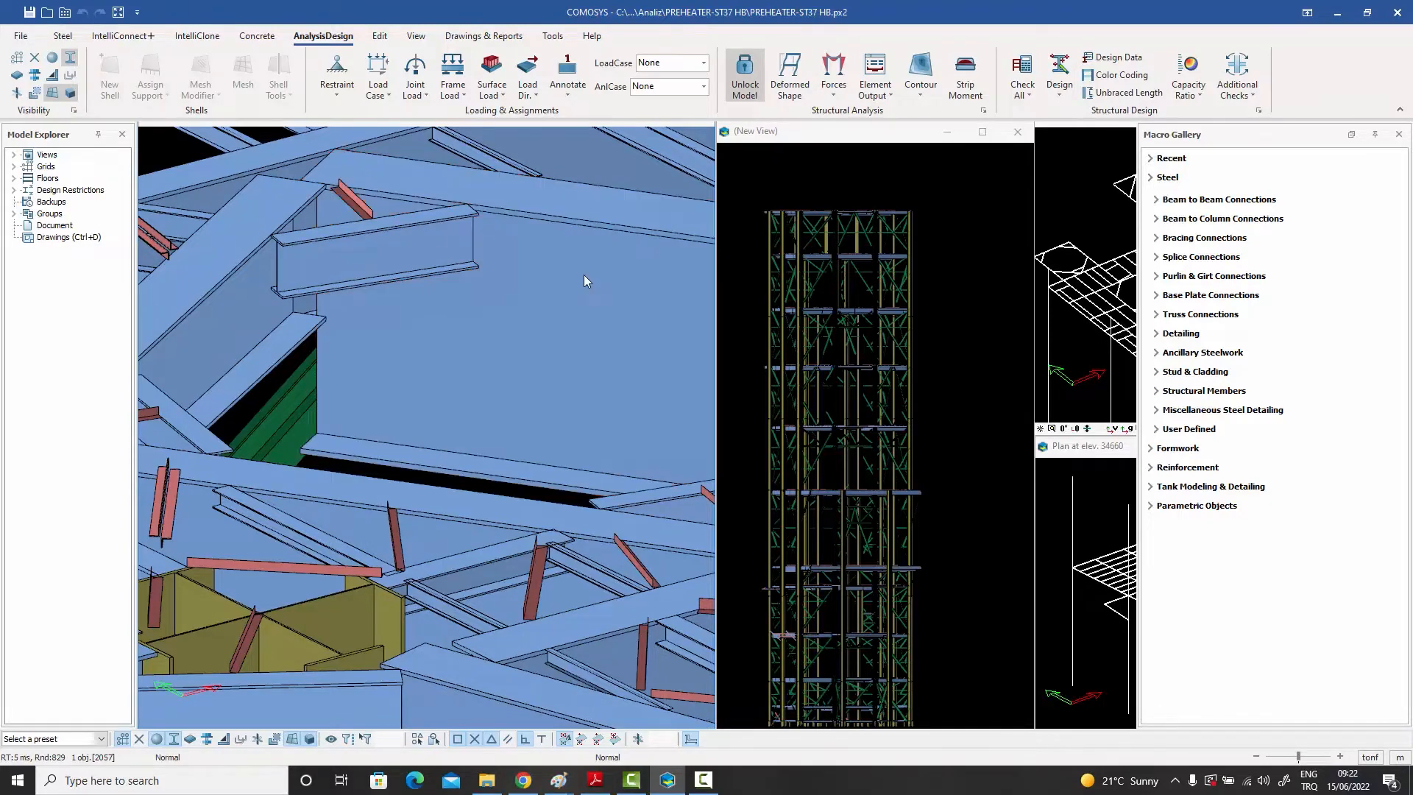
# Check the large plate girder's profile name and section geometry in its properties, and clear the selection
pyautogui.doubleClick(585, 276)
pyautogui.click(578, 233)
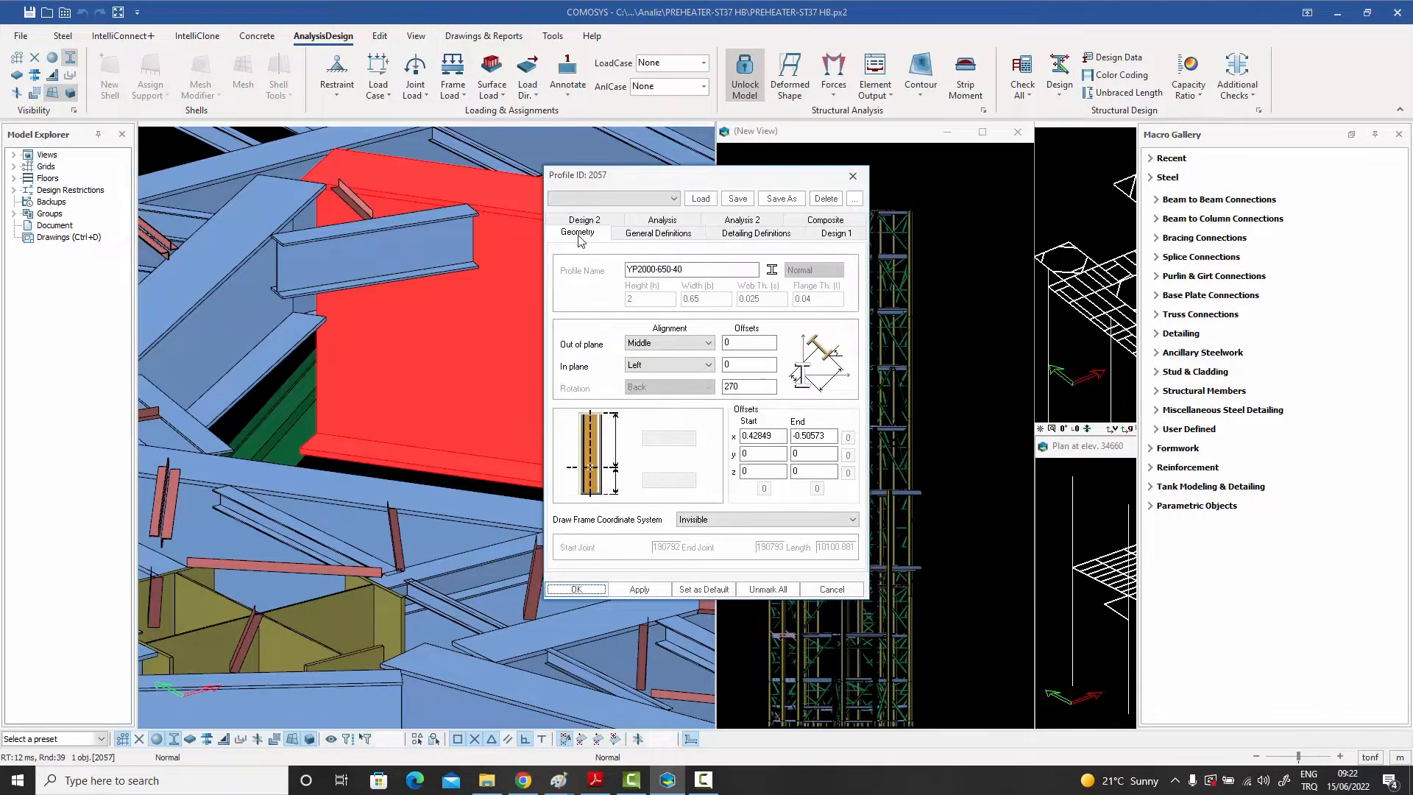
pyautogui.moveTo(637, 270); pyautogui.dragTo(757, 270)
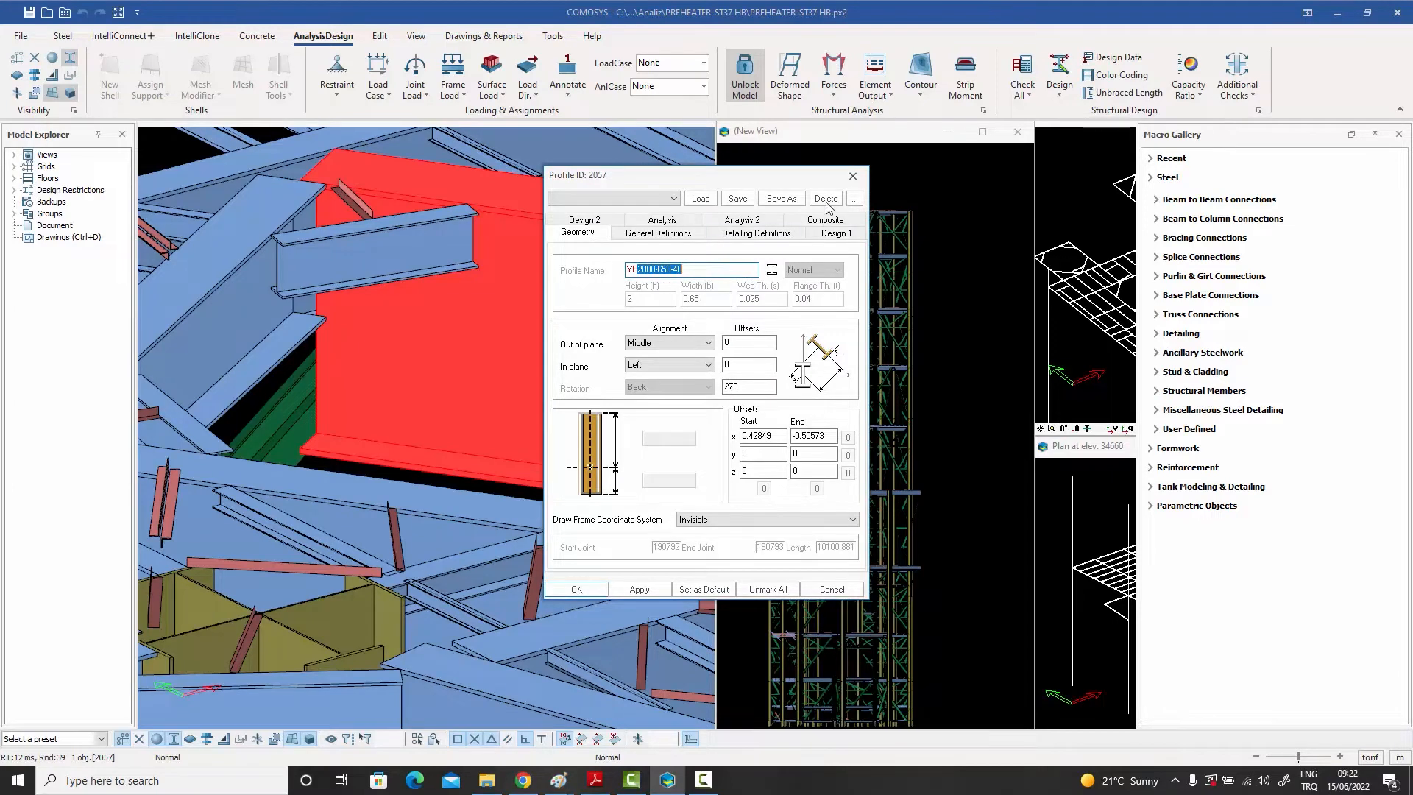
pyautogui.click(862, 179)
pyautogui.scroll(-5, 575, 275)
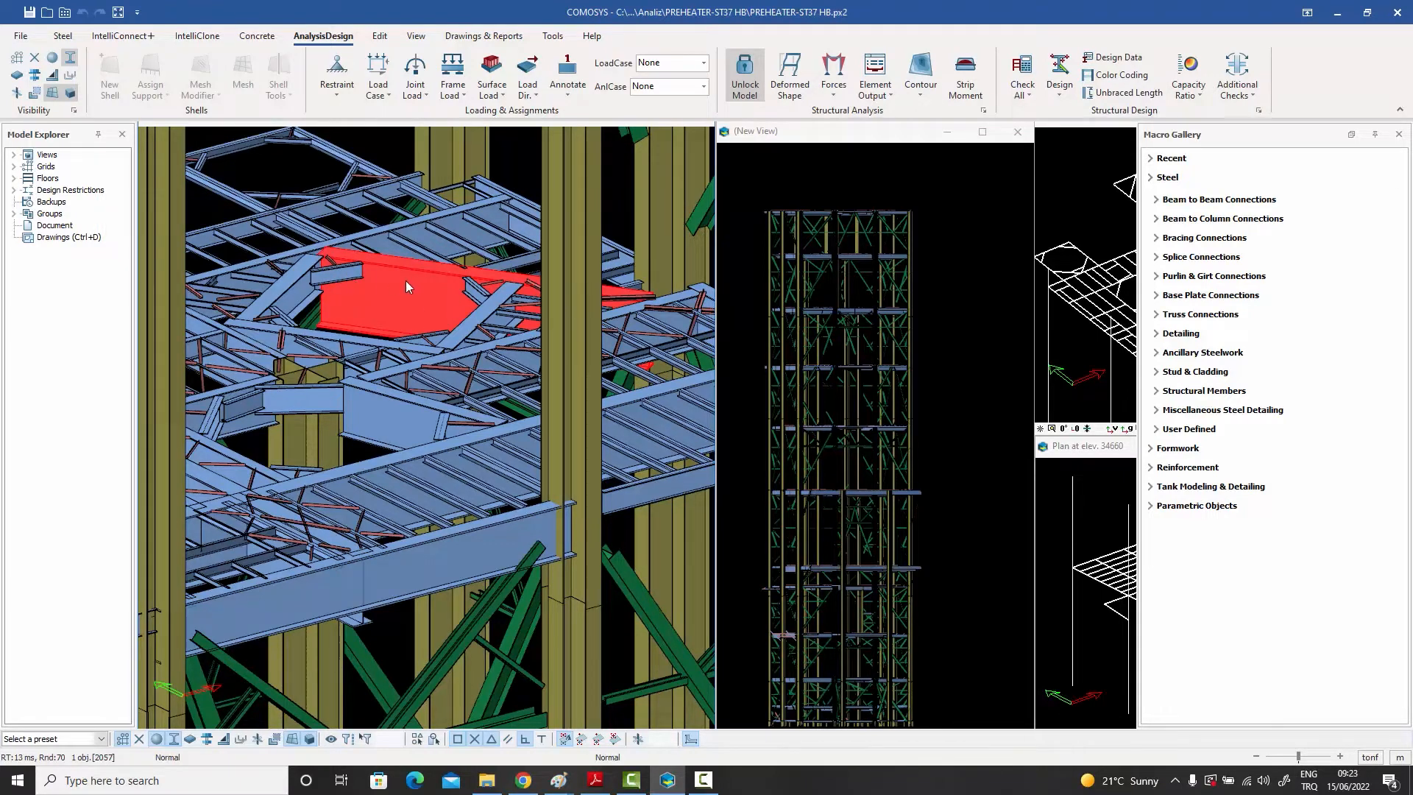
pyautogui.scroll(2, 381, 285)
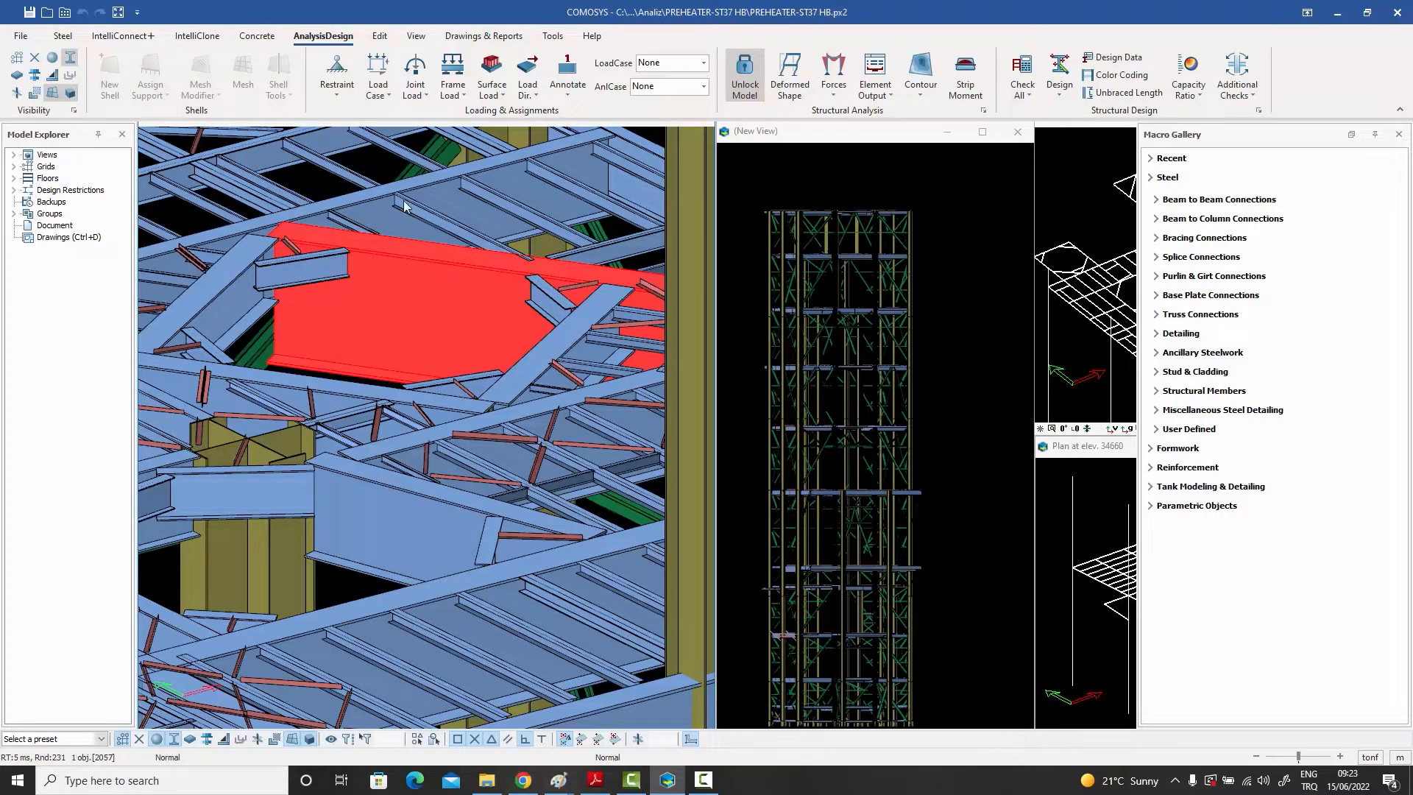
pyautogui.click(383, 175)
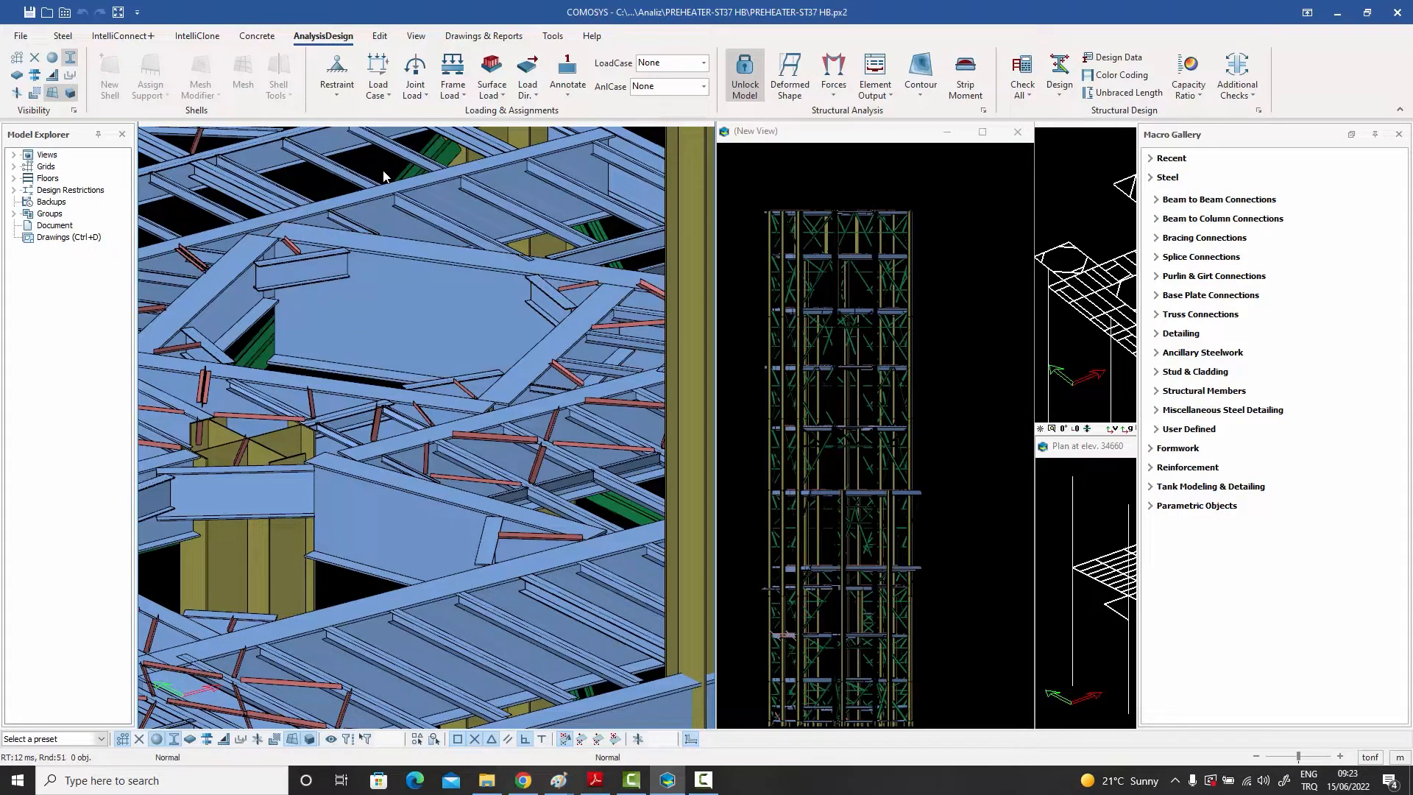
# Try entering a shear capacity ratio of 0.3 and an axial capacity ratio in a secondary floor beam's detailing definitions
pyautogui.scroll(1, 386, 229)
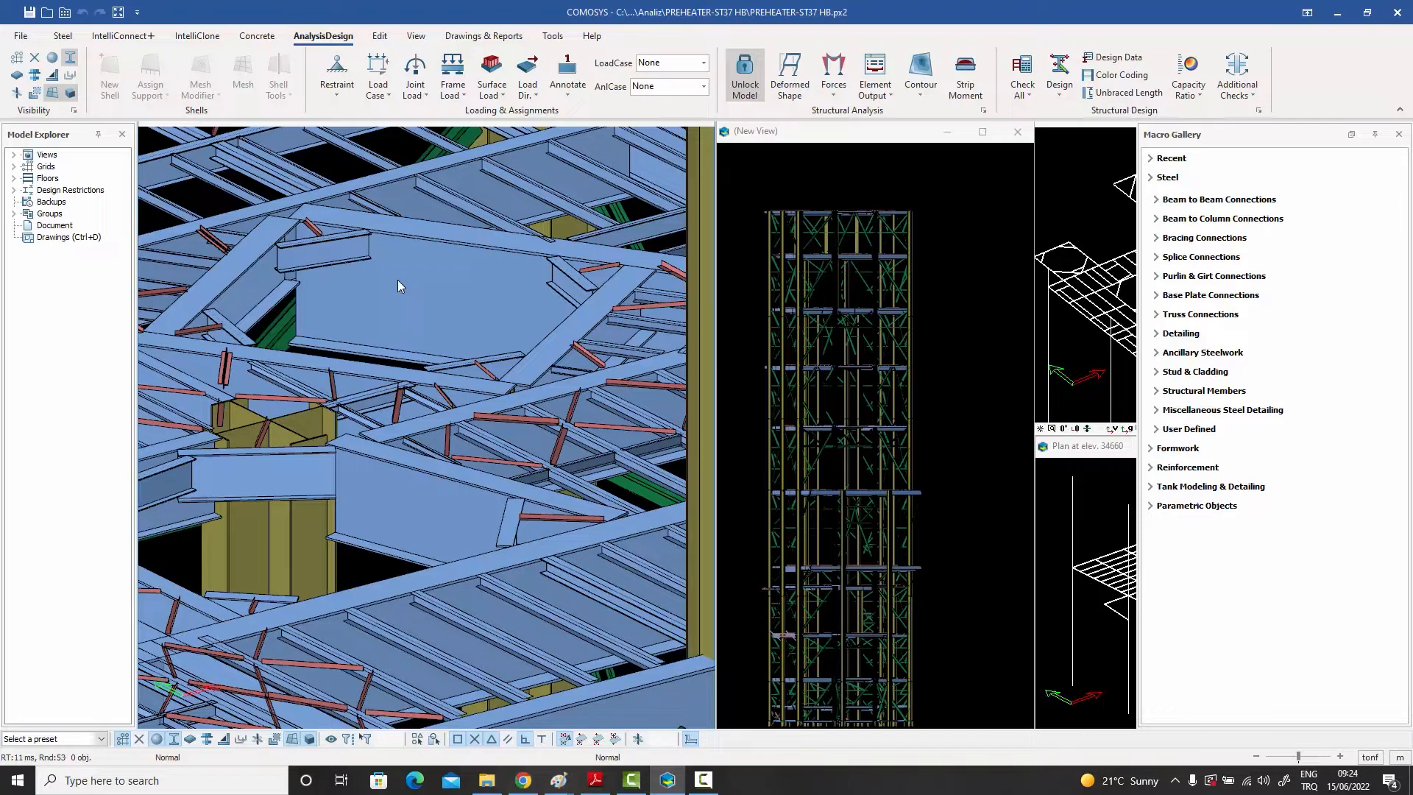
pyautogui.moveTo(402, 273); pyautogui.dragTo(407, 266, button='middle')
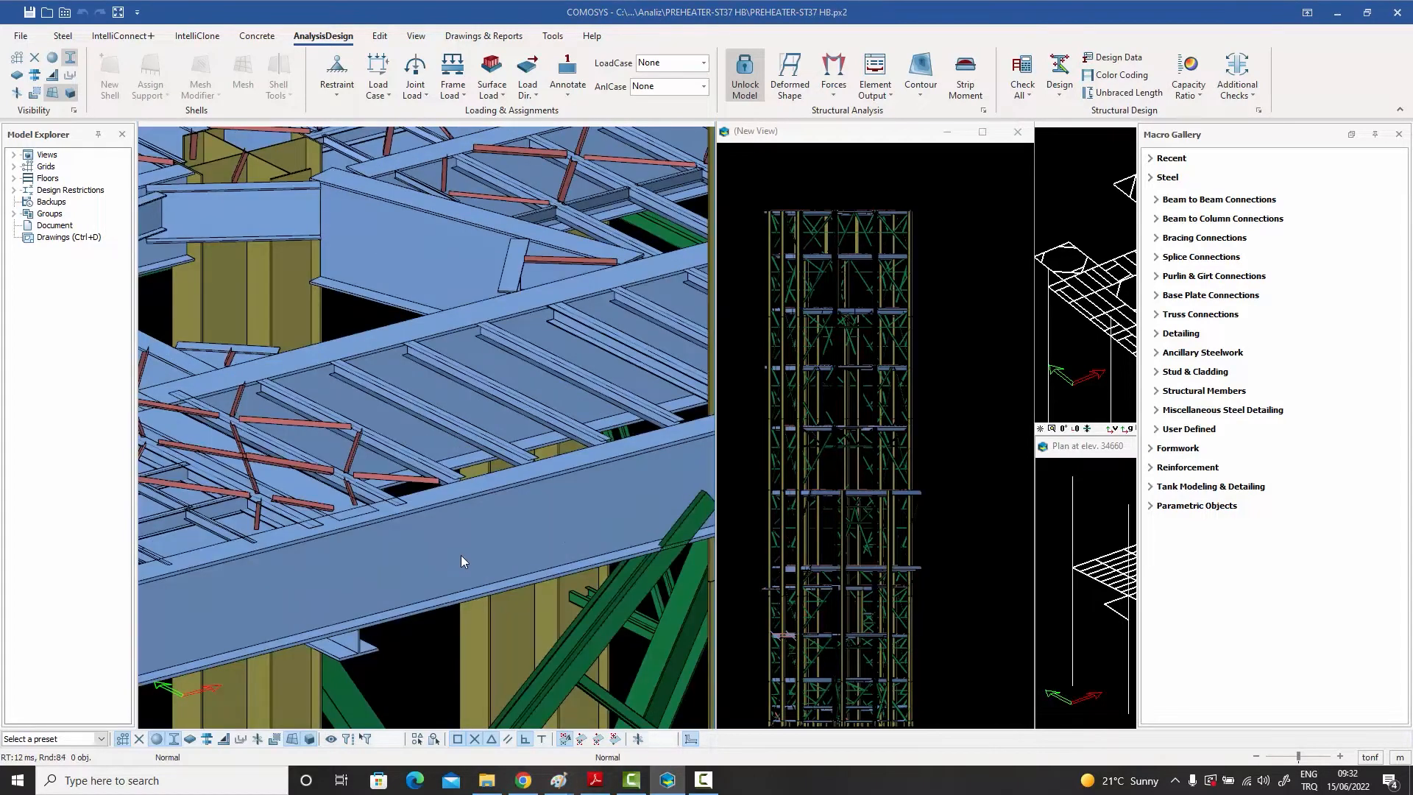
pyautogui.doubleClick(493, 392)
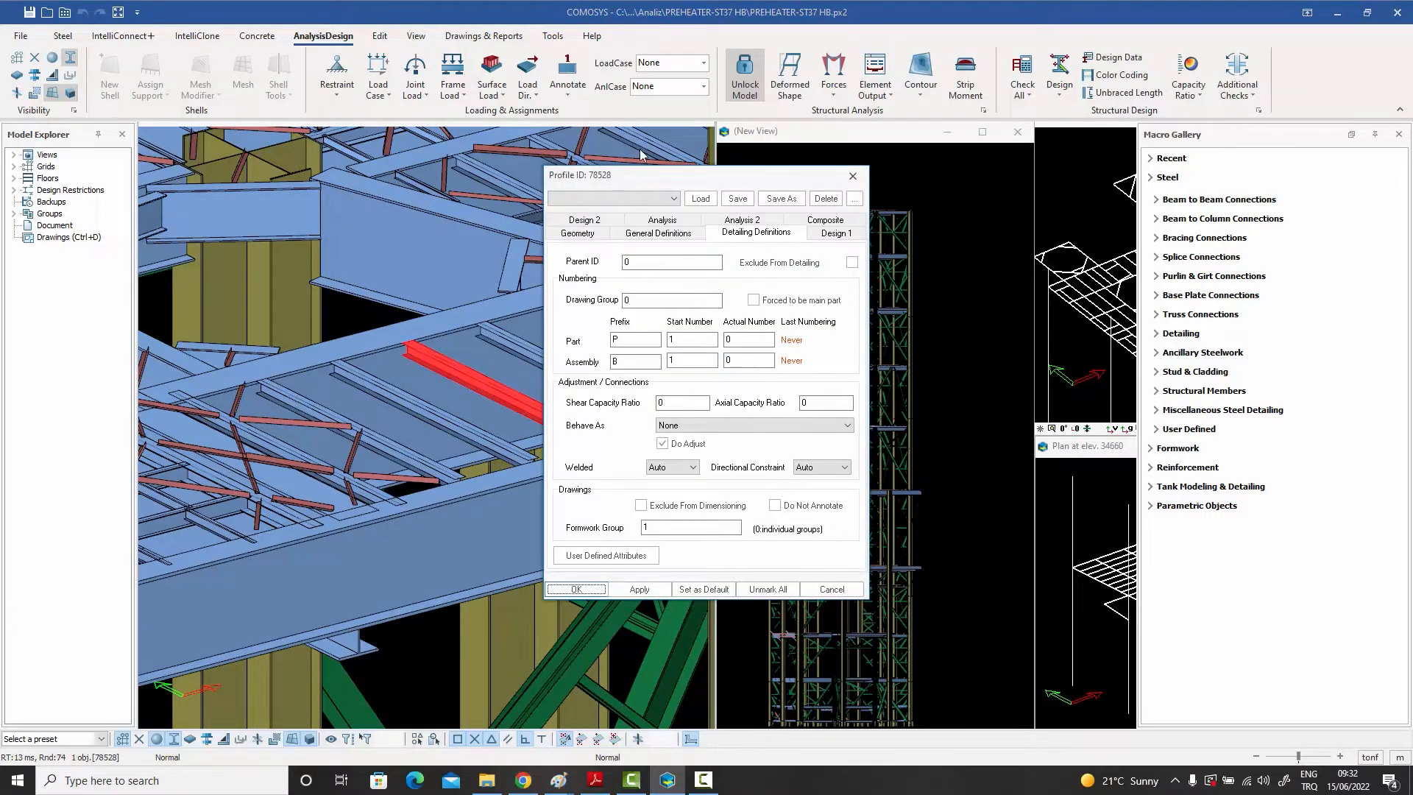
pyautogui.moveTo(648, 174); pyautogui.dragTo(749, 162)
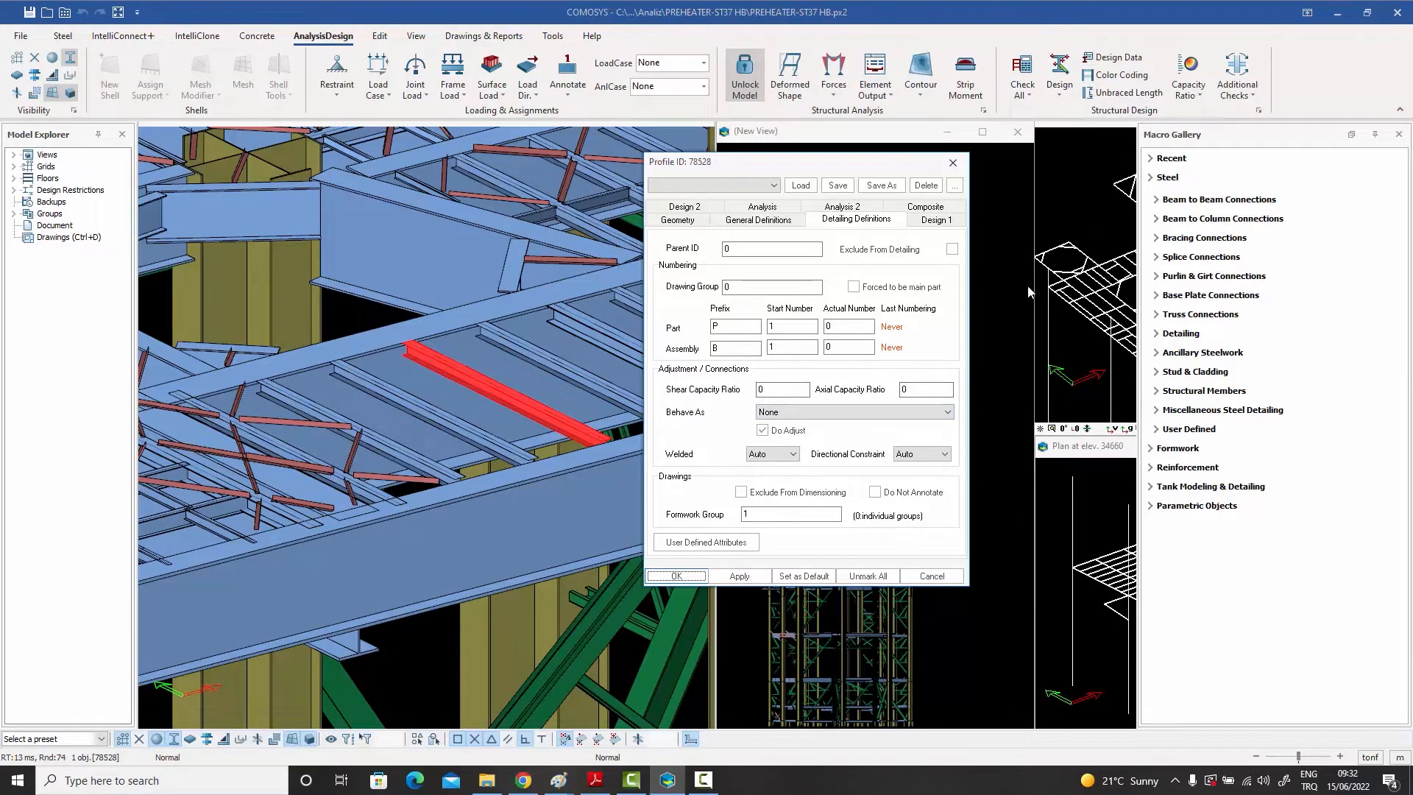
pyautogui.click(779, 389)
pyautogui.click(766, 208)
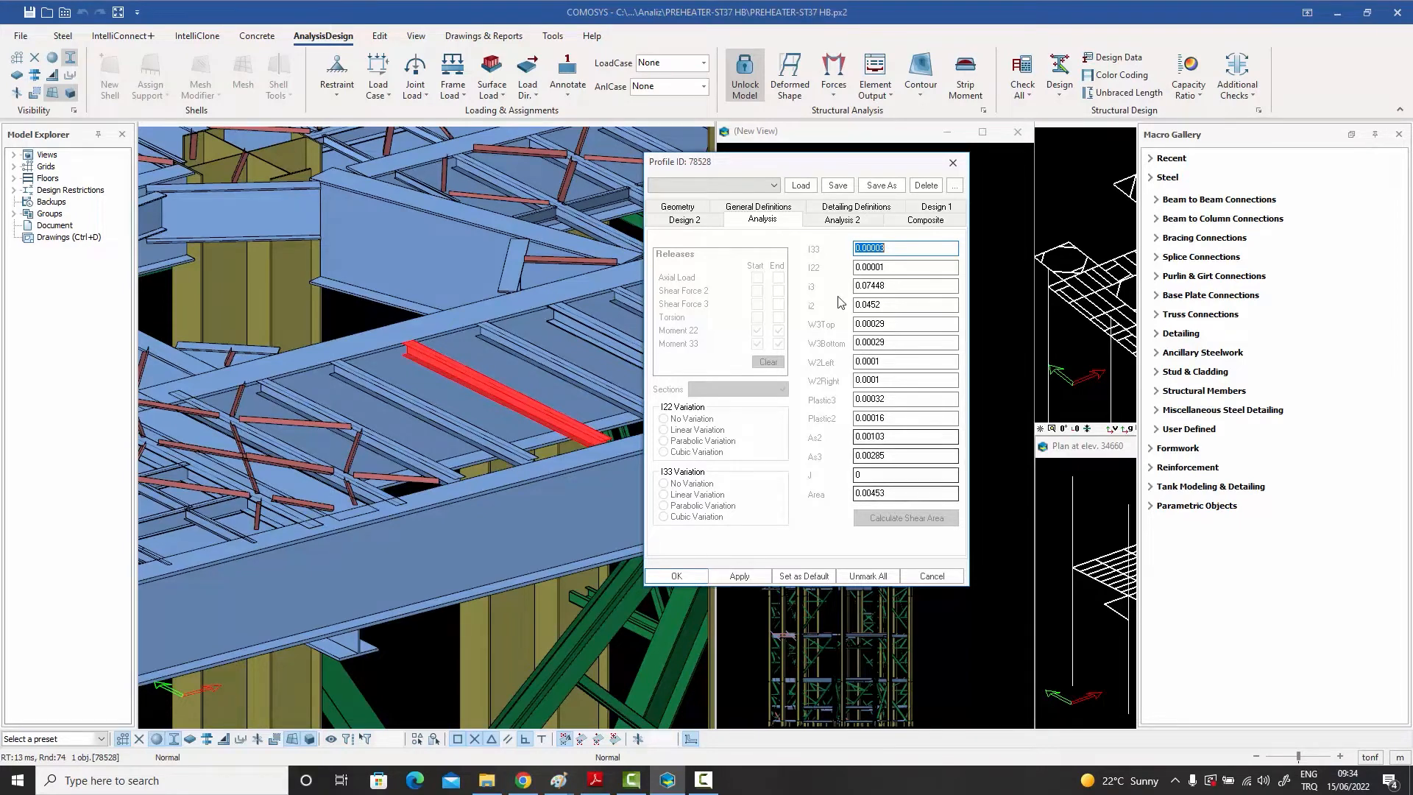
pyautogui.click(842, 210)
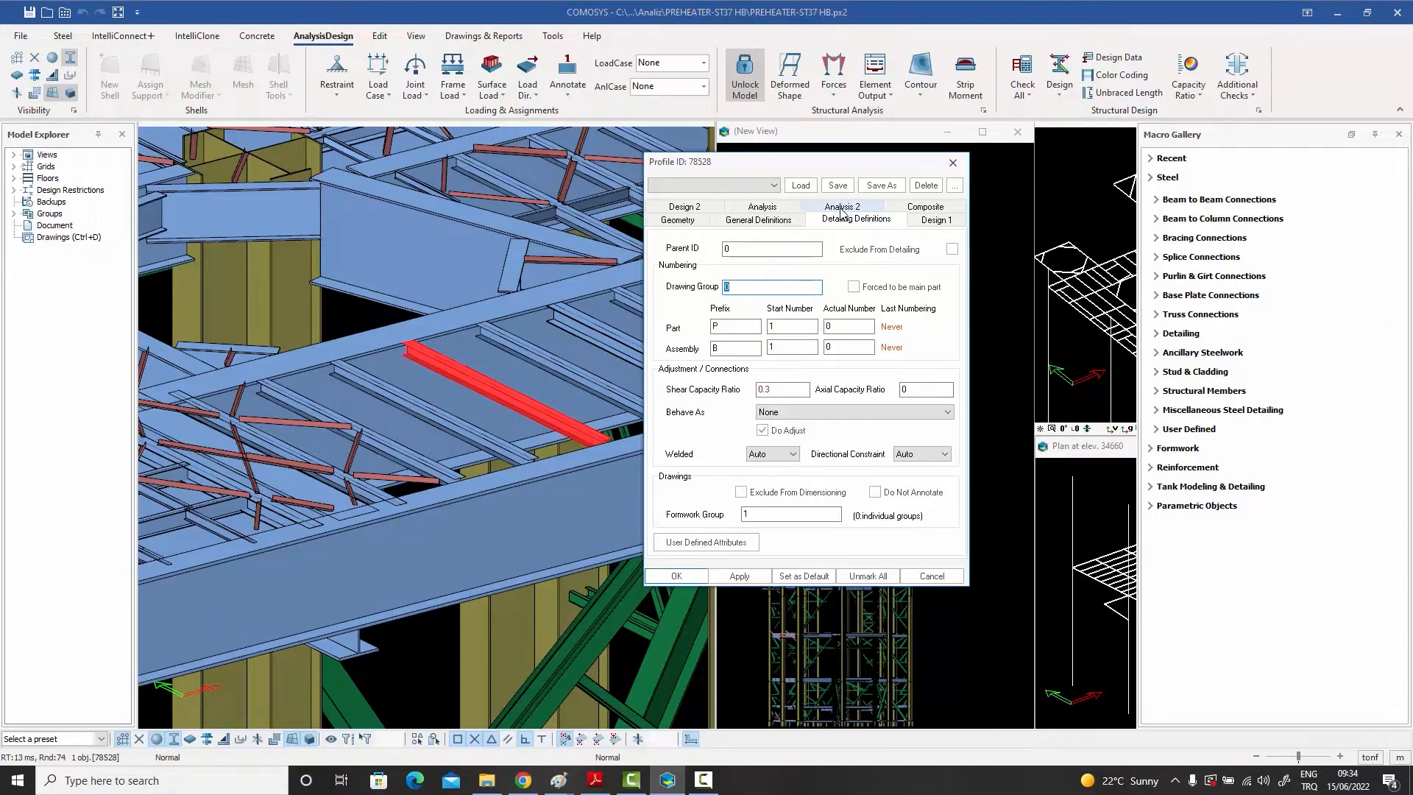
pyautogui.click(911, 387)
pyautogui.click(919, 388)
pyautogui.write('.0')
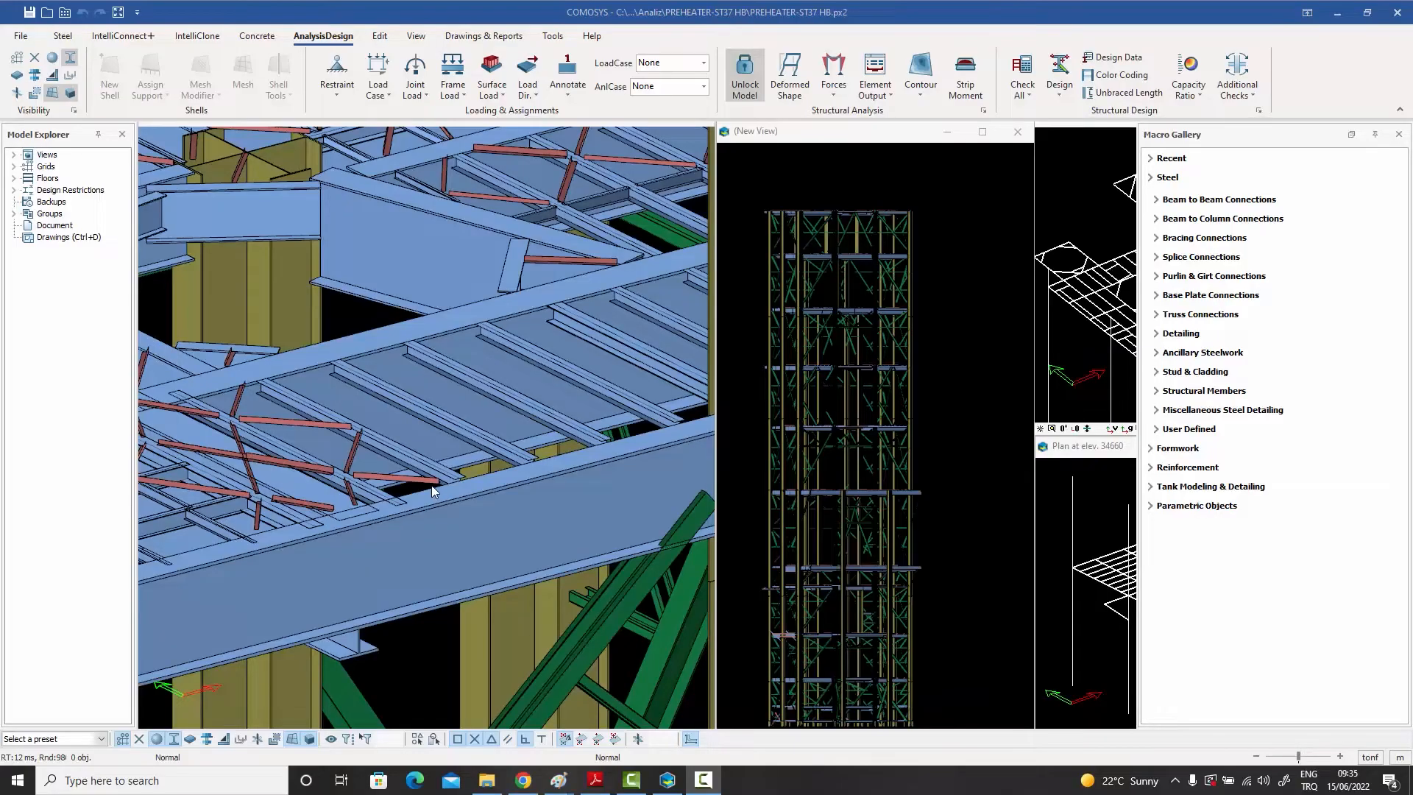
# Try entering an axial capacity ratio in the detailing definitions of a red horizontal brace
pyautogui.doubleClick(285, 421)
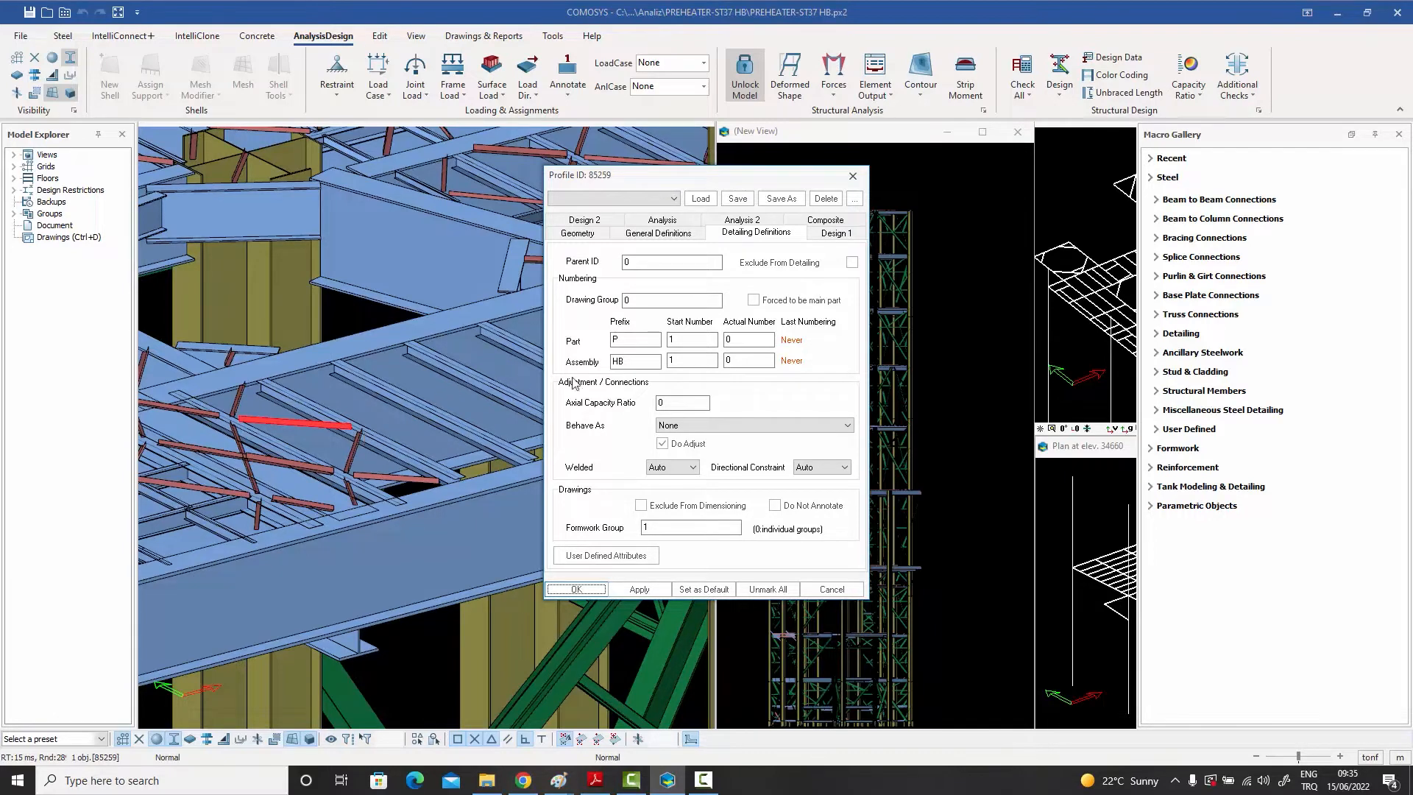
pyautogui.click(688, 405)
pyautogui.moveTo(688, 402); pyautogui.dragTo(587, 392)
pyautogui.write('0')
pyautogui.click(854, 178)
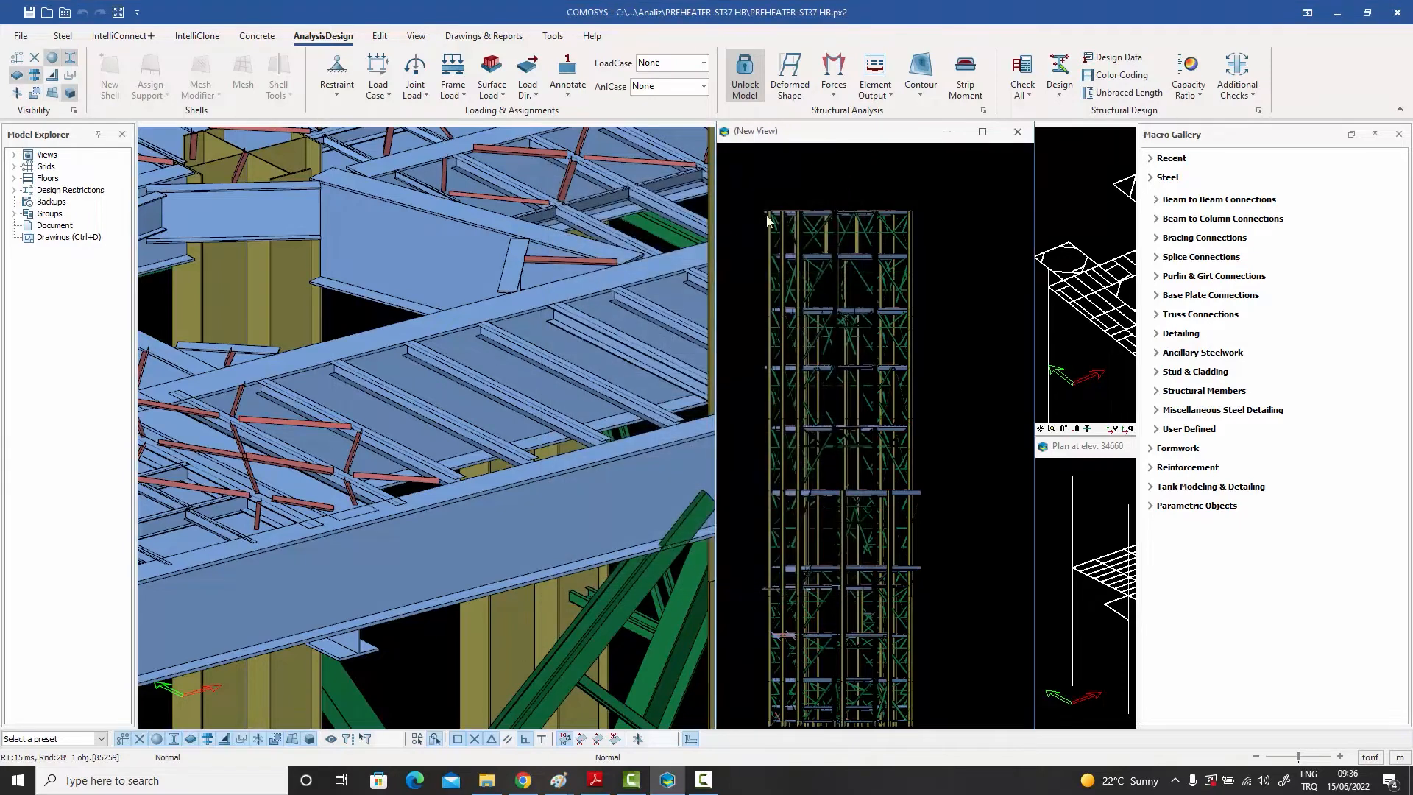
pyautogui.doubleClick(600, 625)
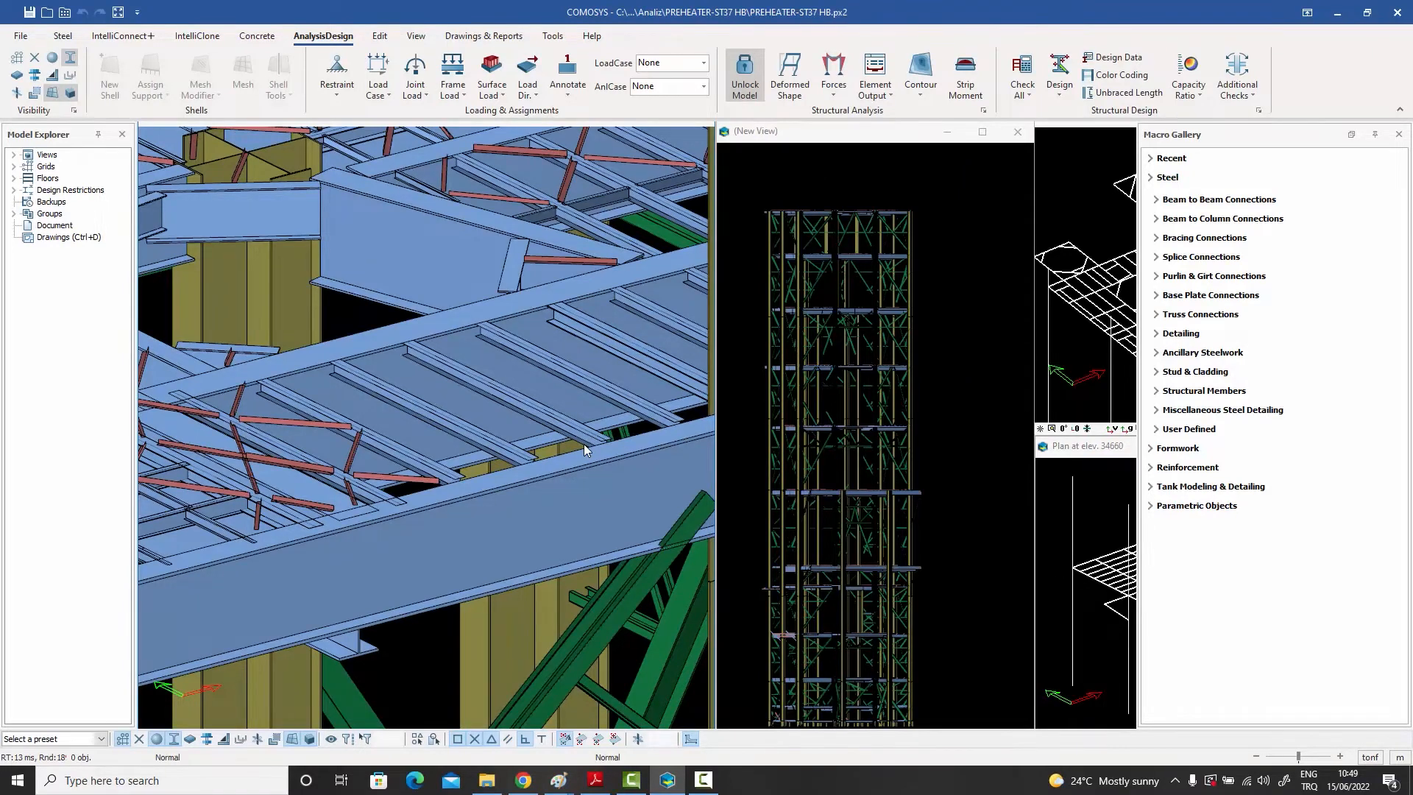
# Check the shear and axial capacity ratios in the secondary floor beam's detailing definitions, and deselect the beam
pyautogui.doubleClick(494, 390)
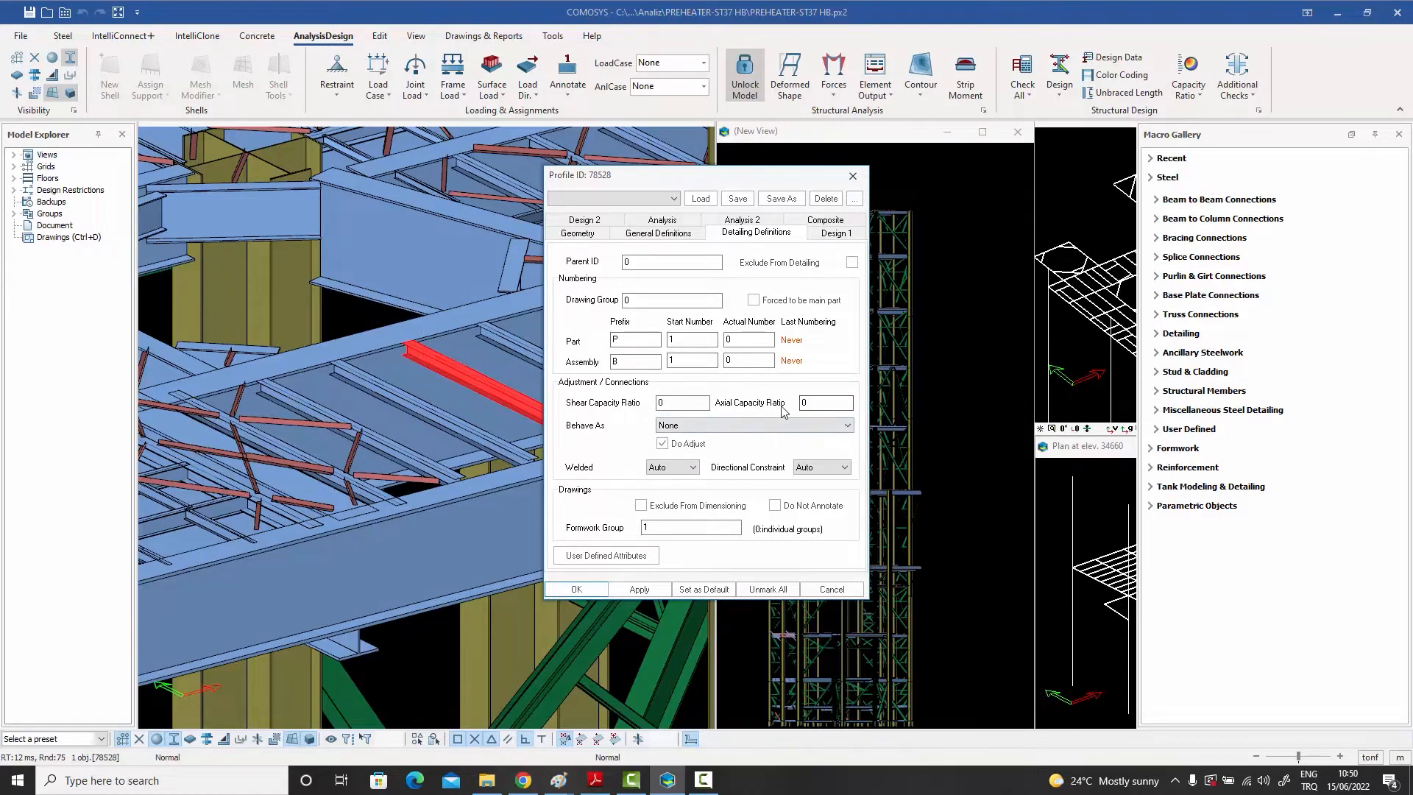
pyautogui.click(853, 178)
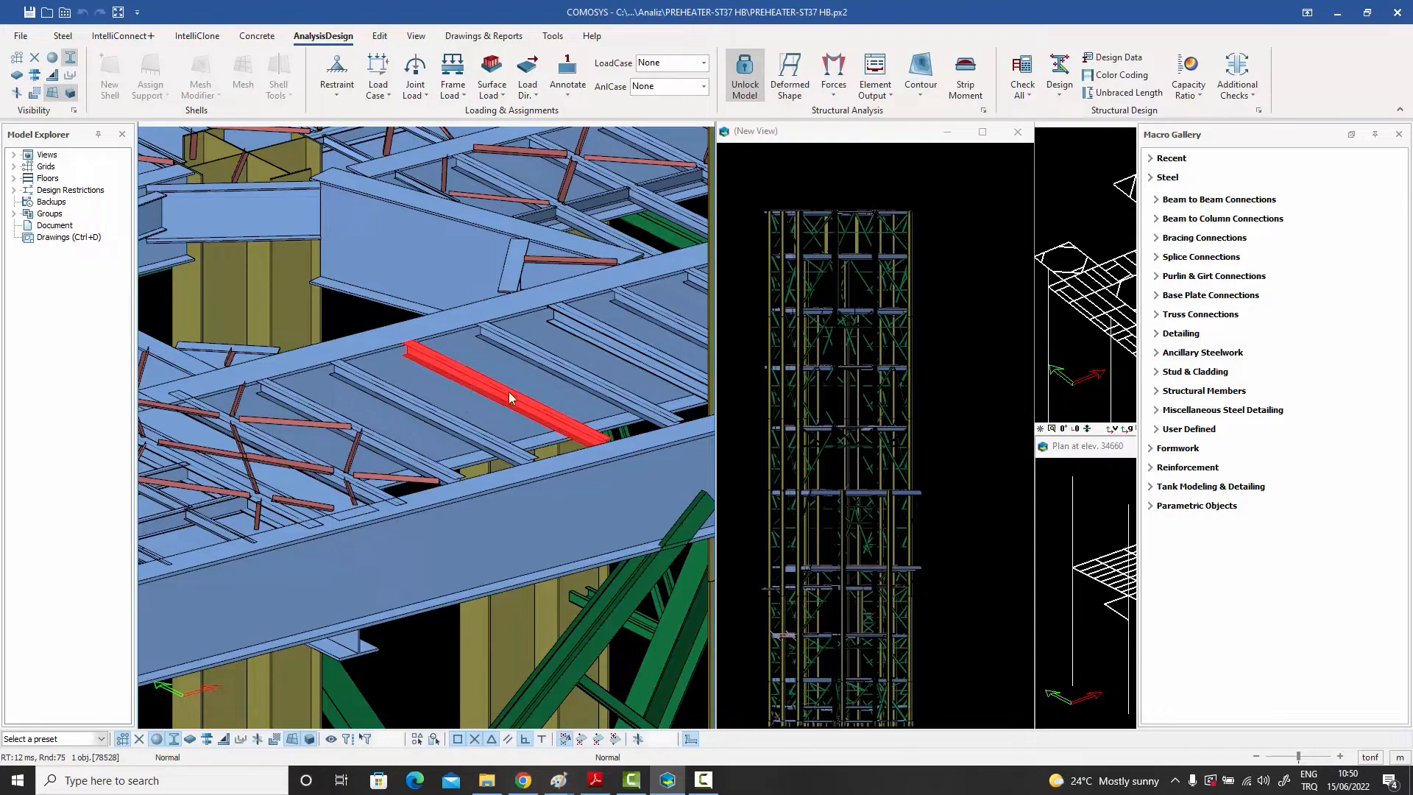
pyautogui.click(350, 315)
# Try window-selecting the framing members of an upper floor, and clear the selection
pyautogui.scroll(-5, 461, 317)
pyautogui.scroll(-4, 461, 317)
pyautogui.moveTo(521, 221); pyautogui.dragTo(296, 383)
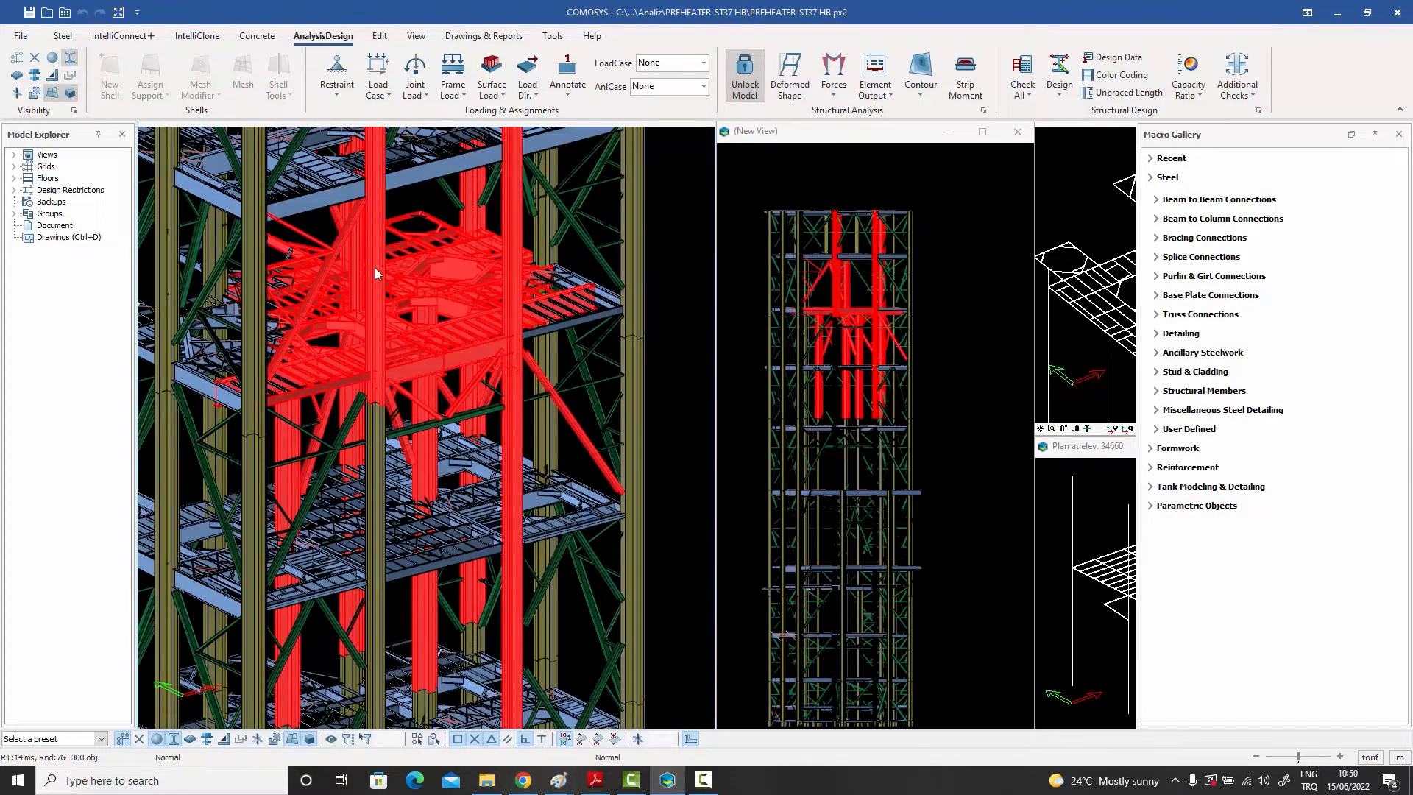
pyautogui.click(674, 228)
# Assign the computed capacity ratio to the single secondary floor beam beside the column
pyautogui.scroll(5, 440, 369)
pyautogui.scroll(2, 436, 371)
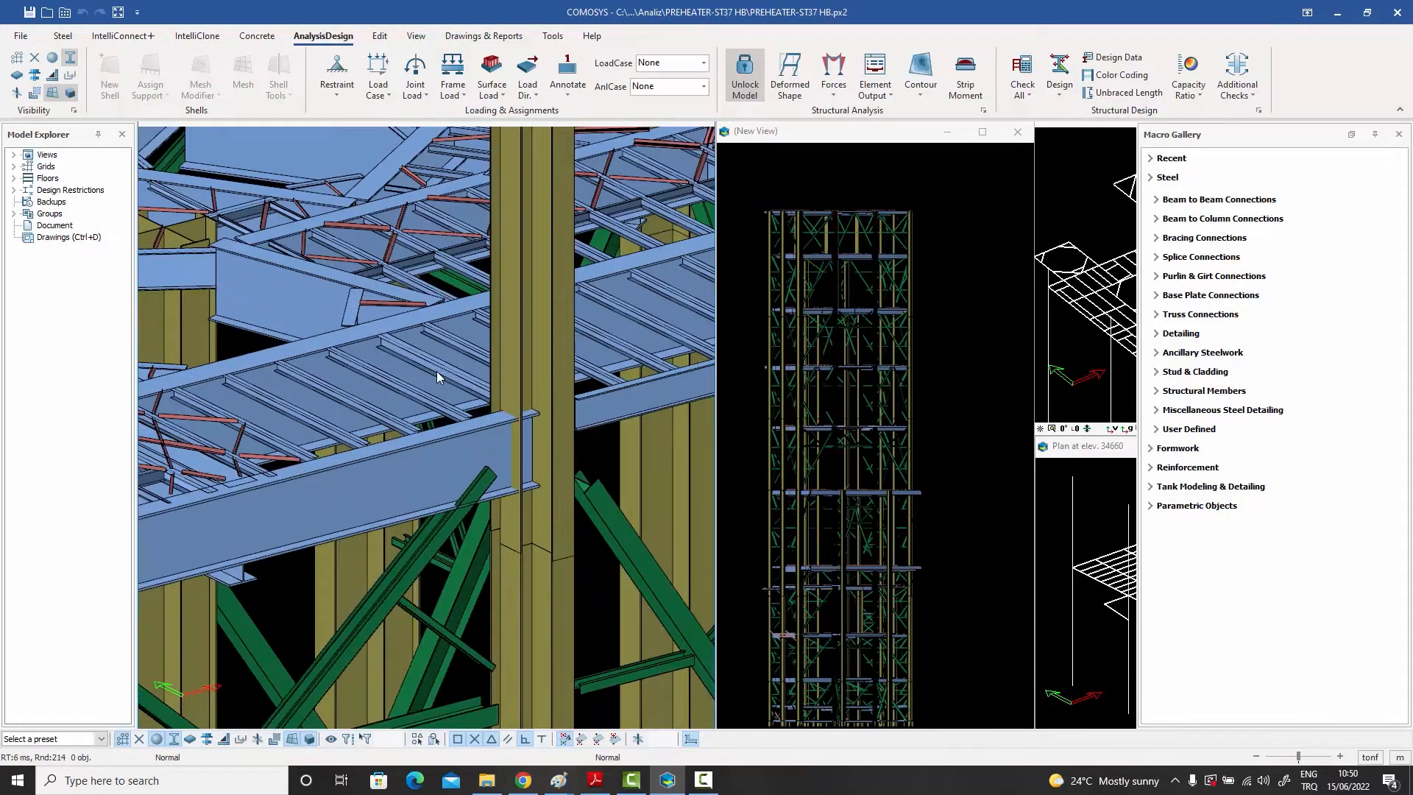
pyautogui.click(392, 386)
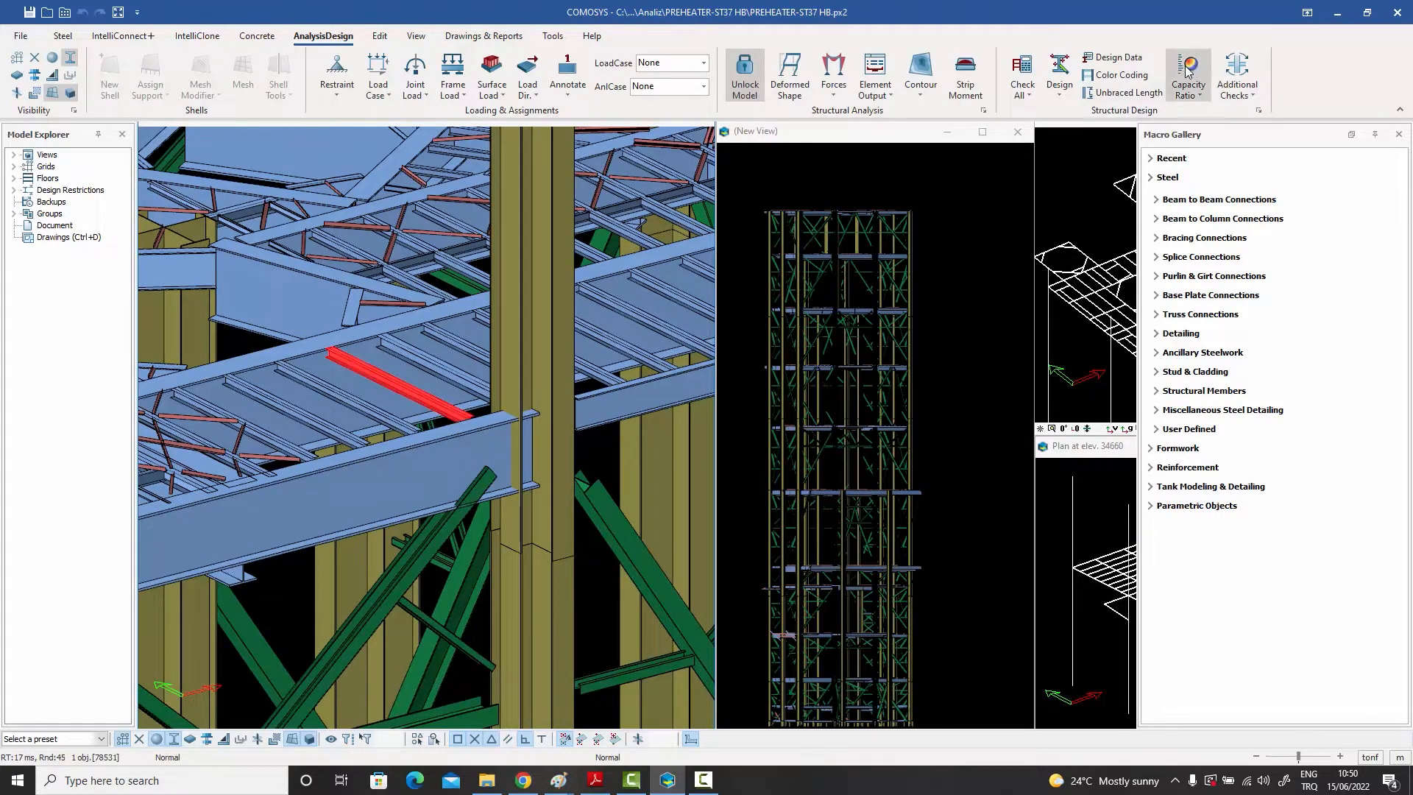
pyautogui.click(1198, 95)
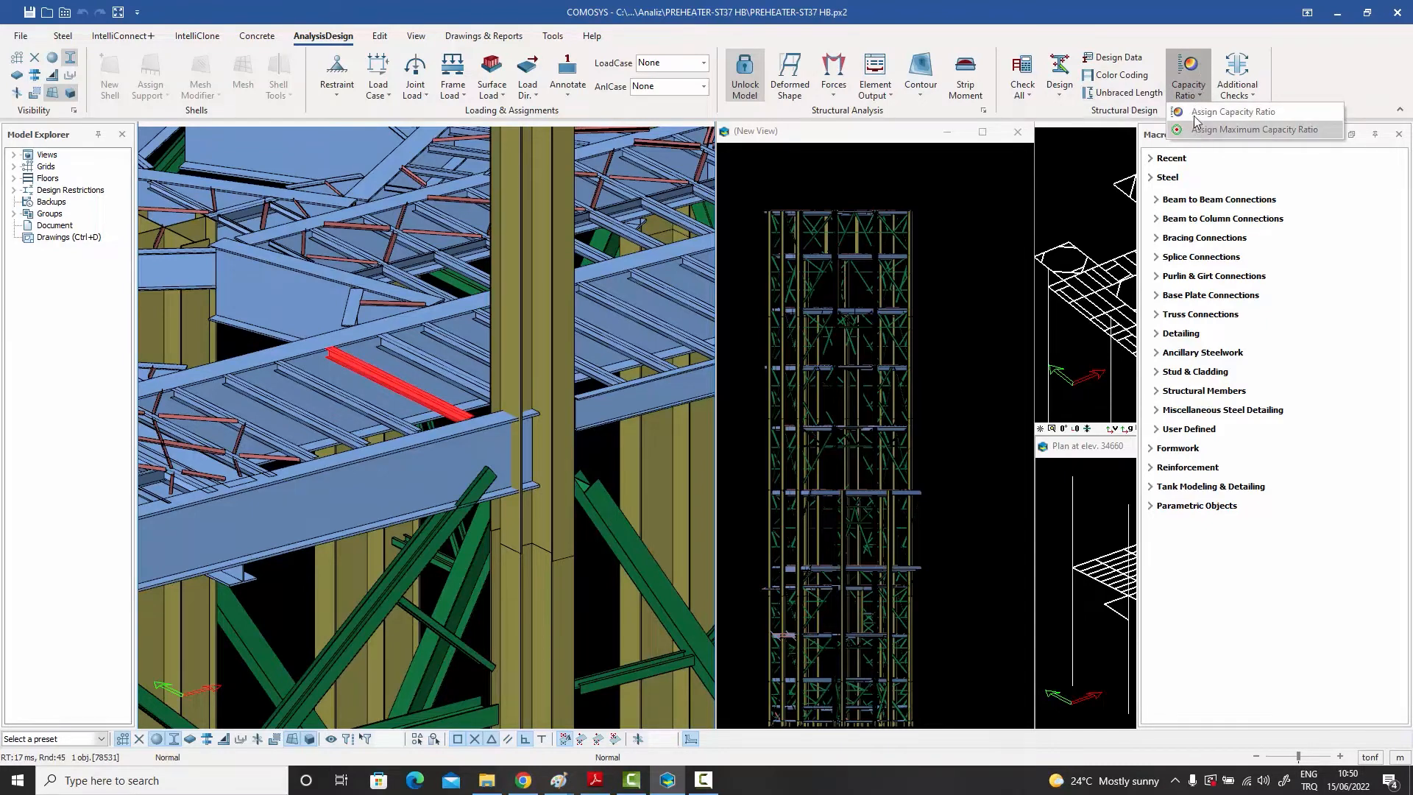
pyautogui.click(1235, 114)
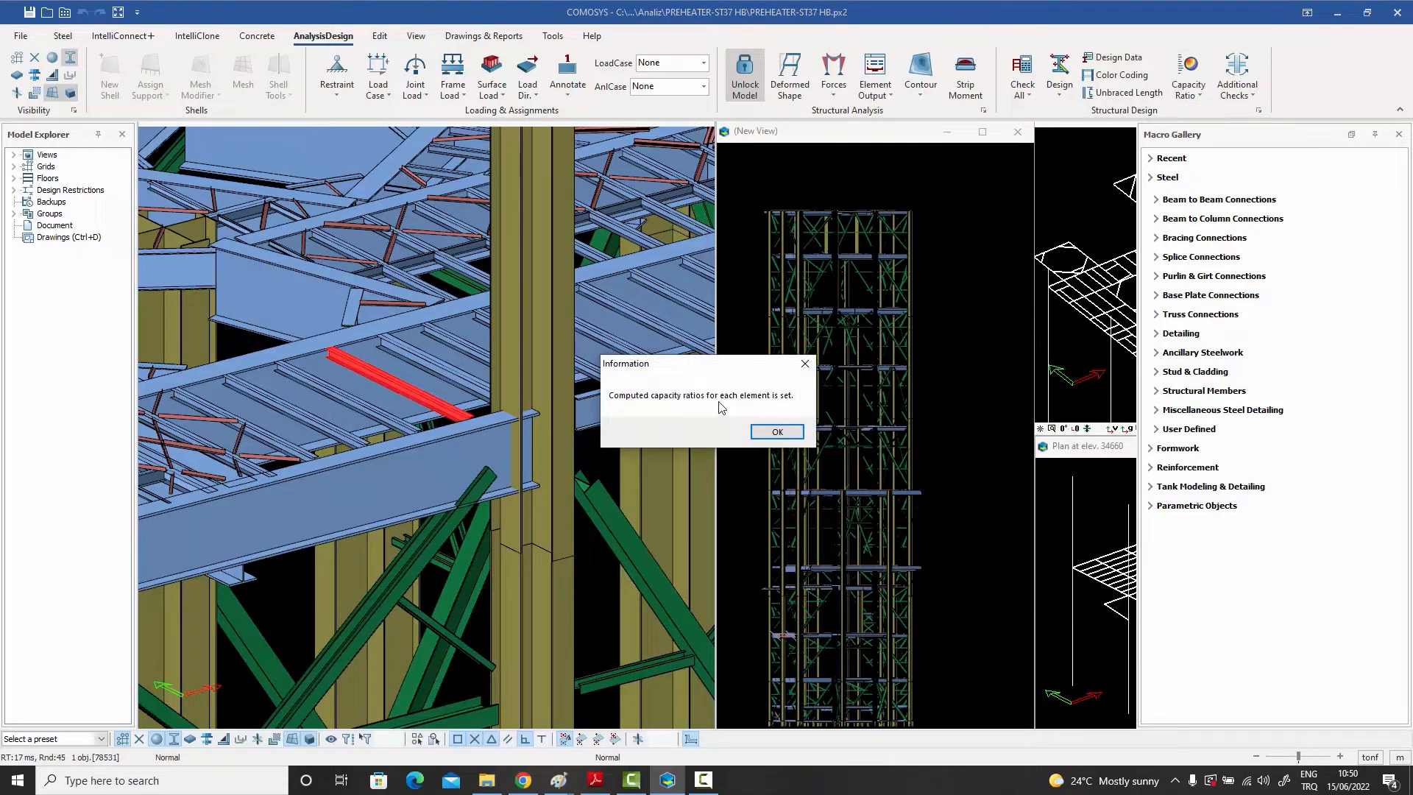
pyautogui.click(778, 436)
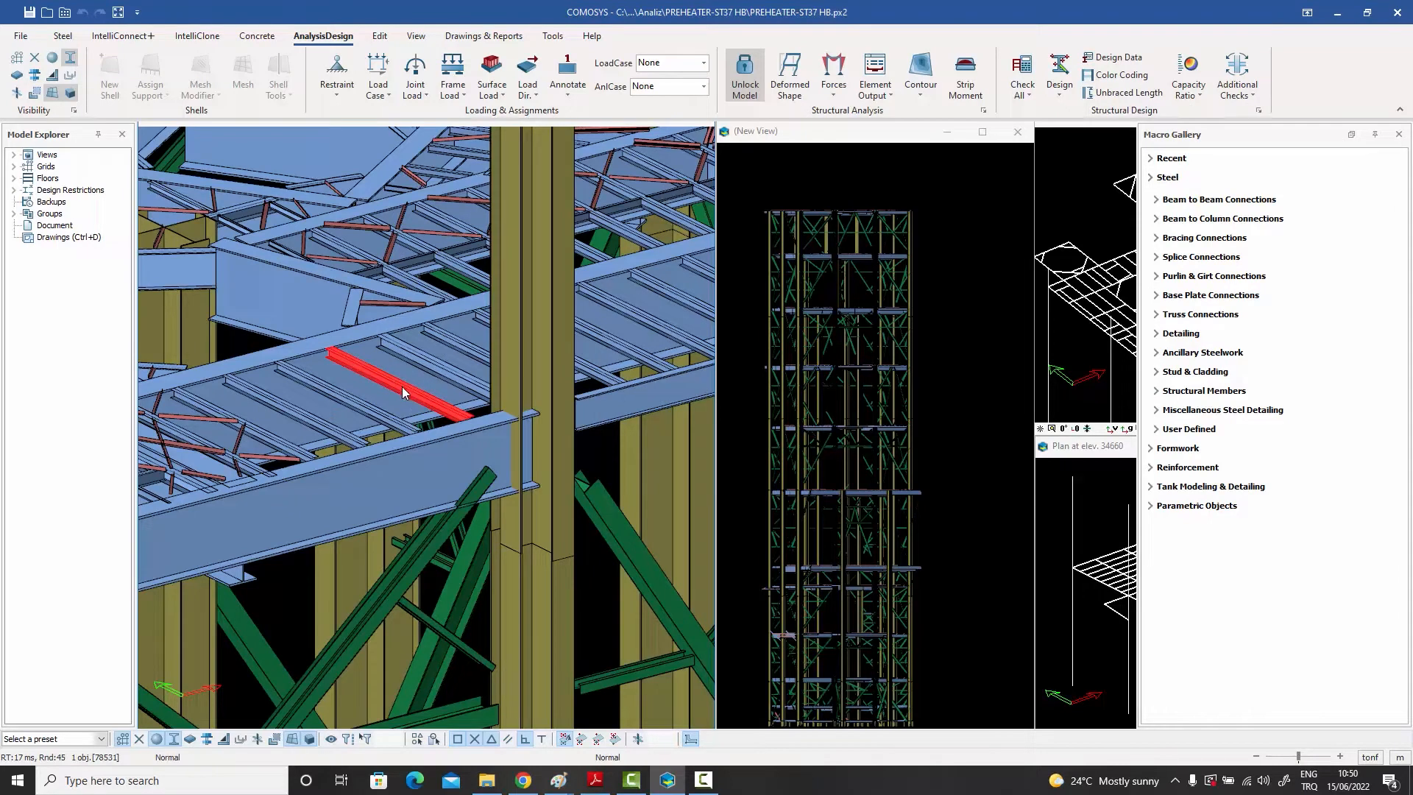
# Check the assigned shear and axial capacity ratios in that secondary beam's detailing definitions
pyautogui.doubleClick(402, 387)
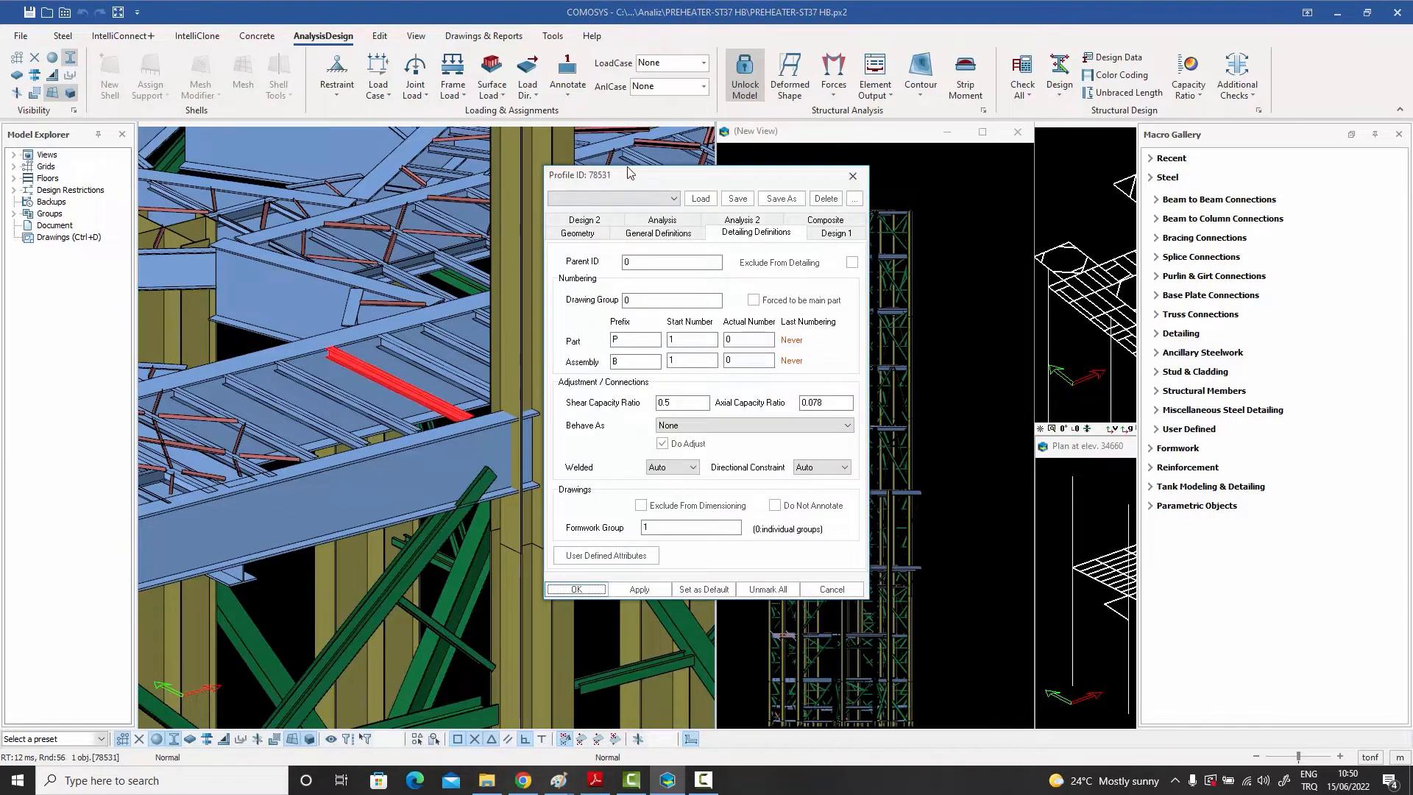
pyautogui.moveTo(632, 176); pyautogui.dragTo(709, 153)
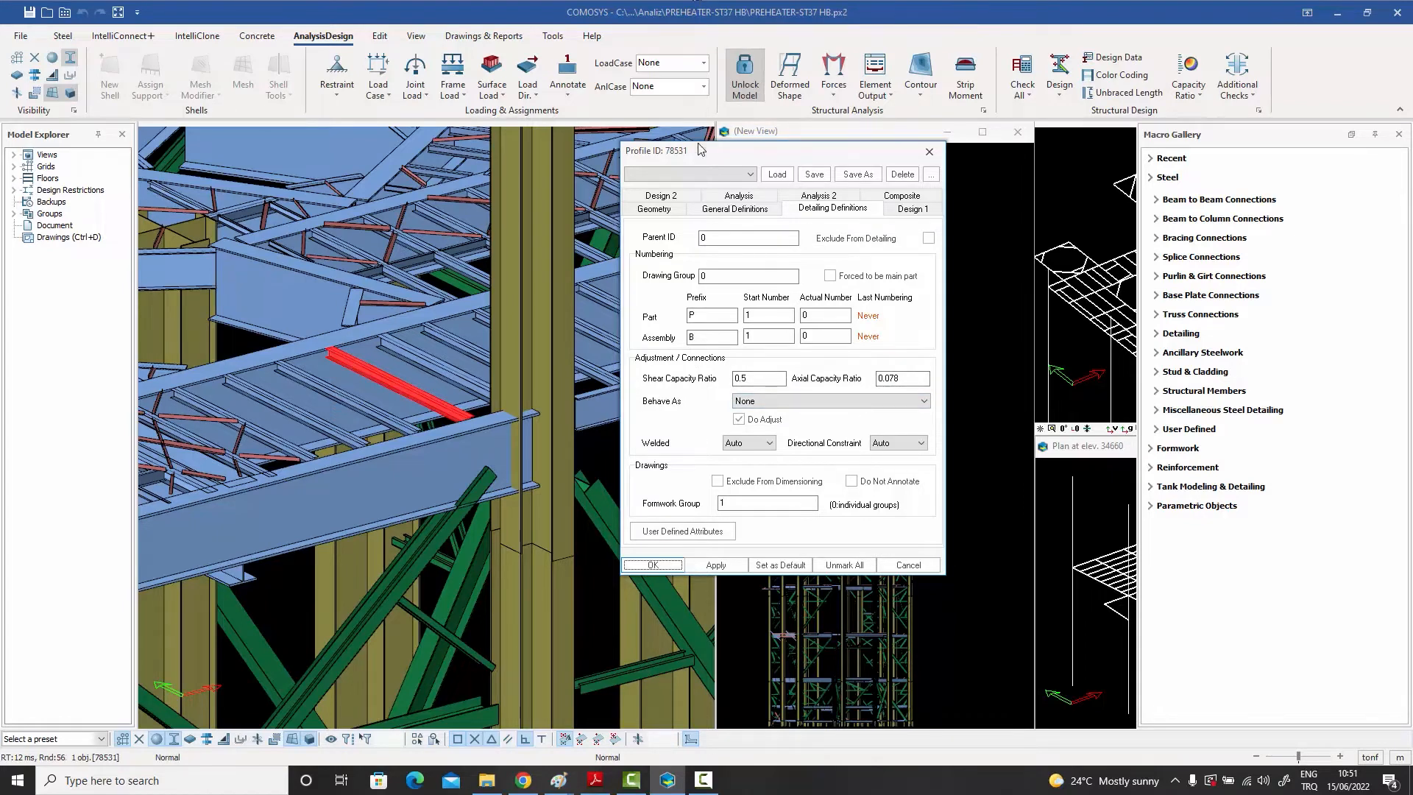
pyautogui.click(929, 153)
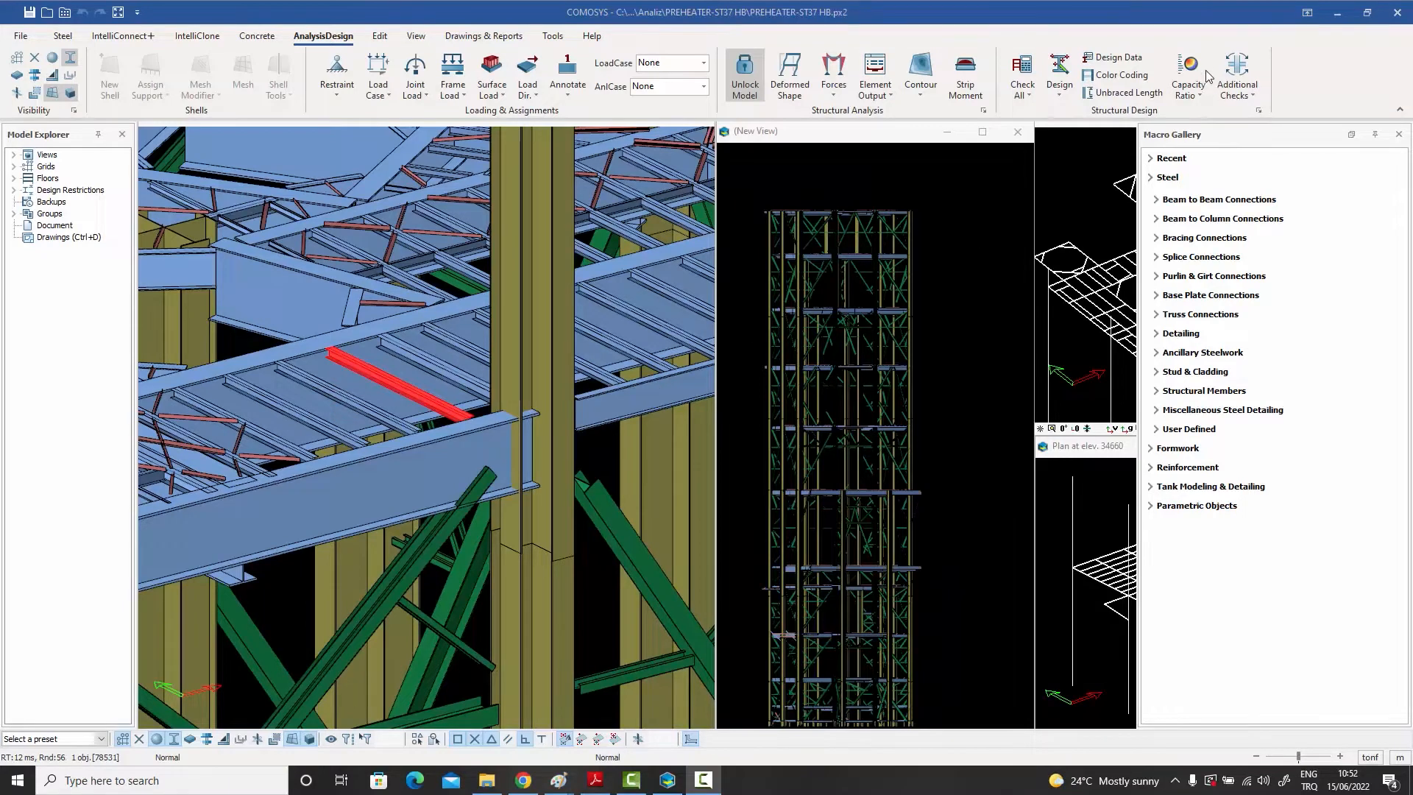
# Open the capacity ratio assignment settings and review the general, axial member and shear member options
pyautogui.click(1202, 97)
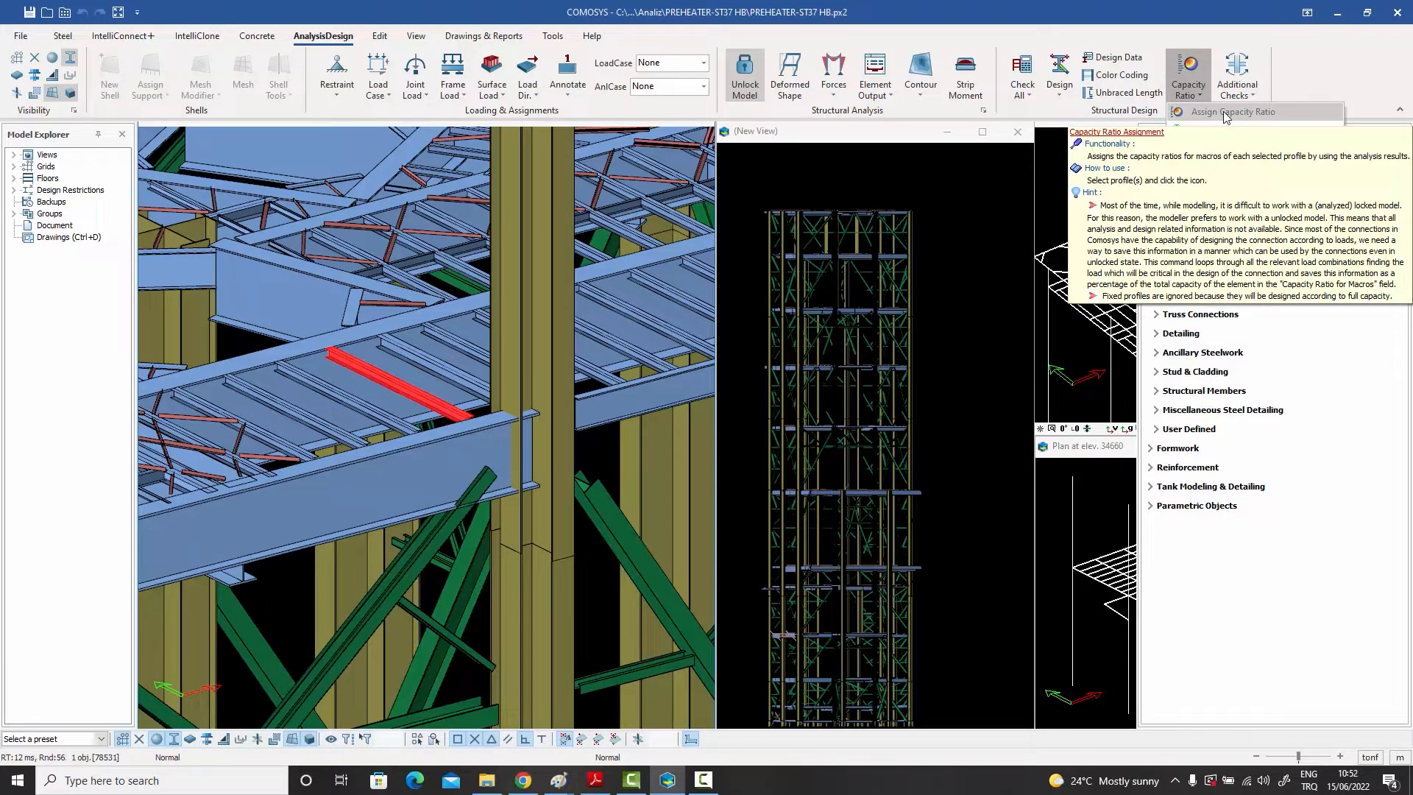
pyautogui.click(1226, 114)
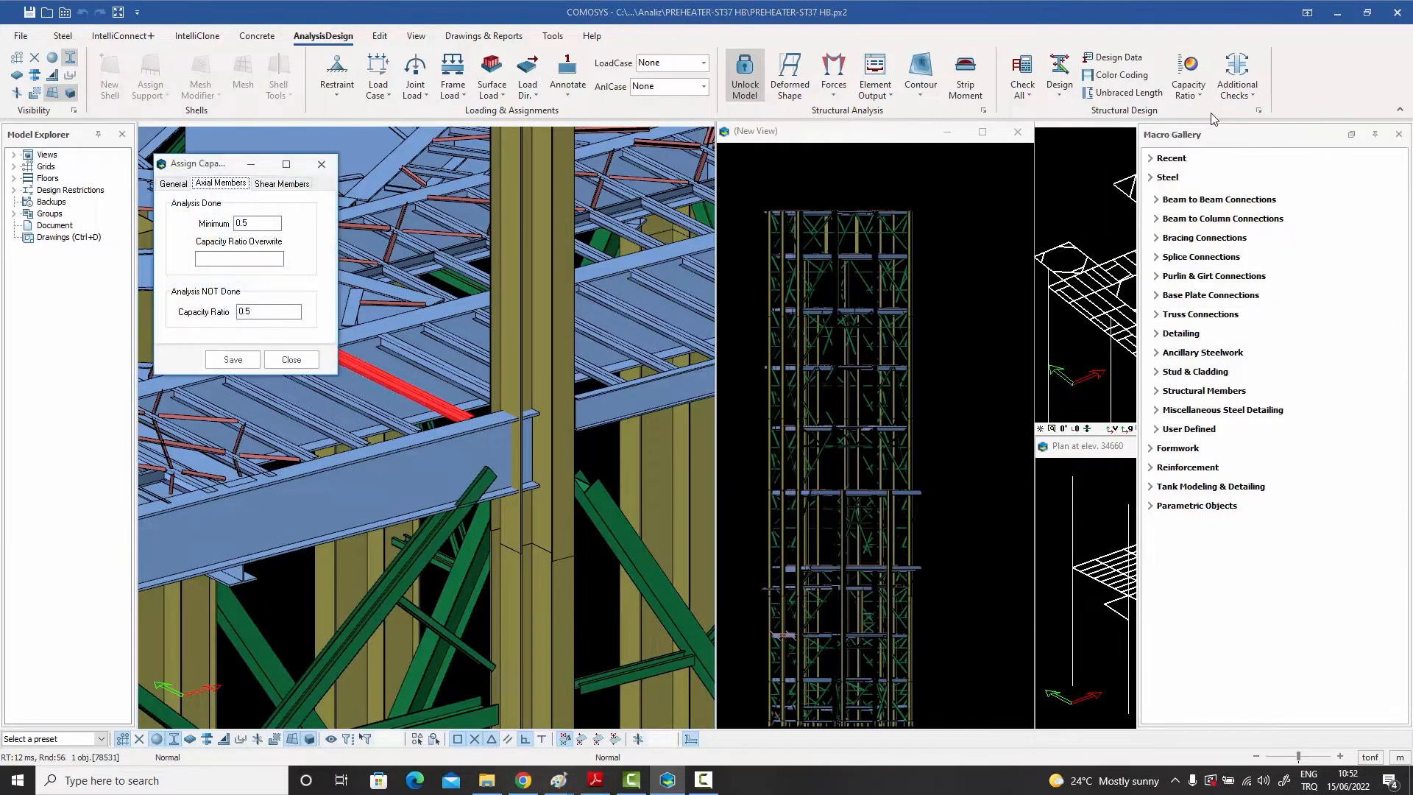
pyautogui.moveTo(197, 167); pyautogui.dragTo(815, 158)
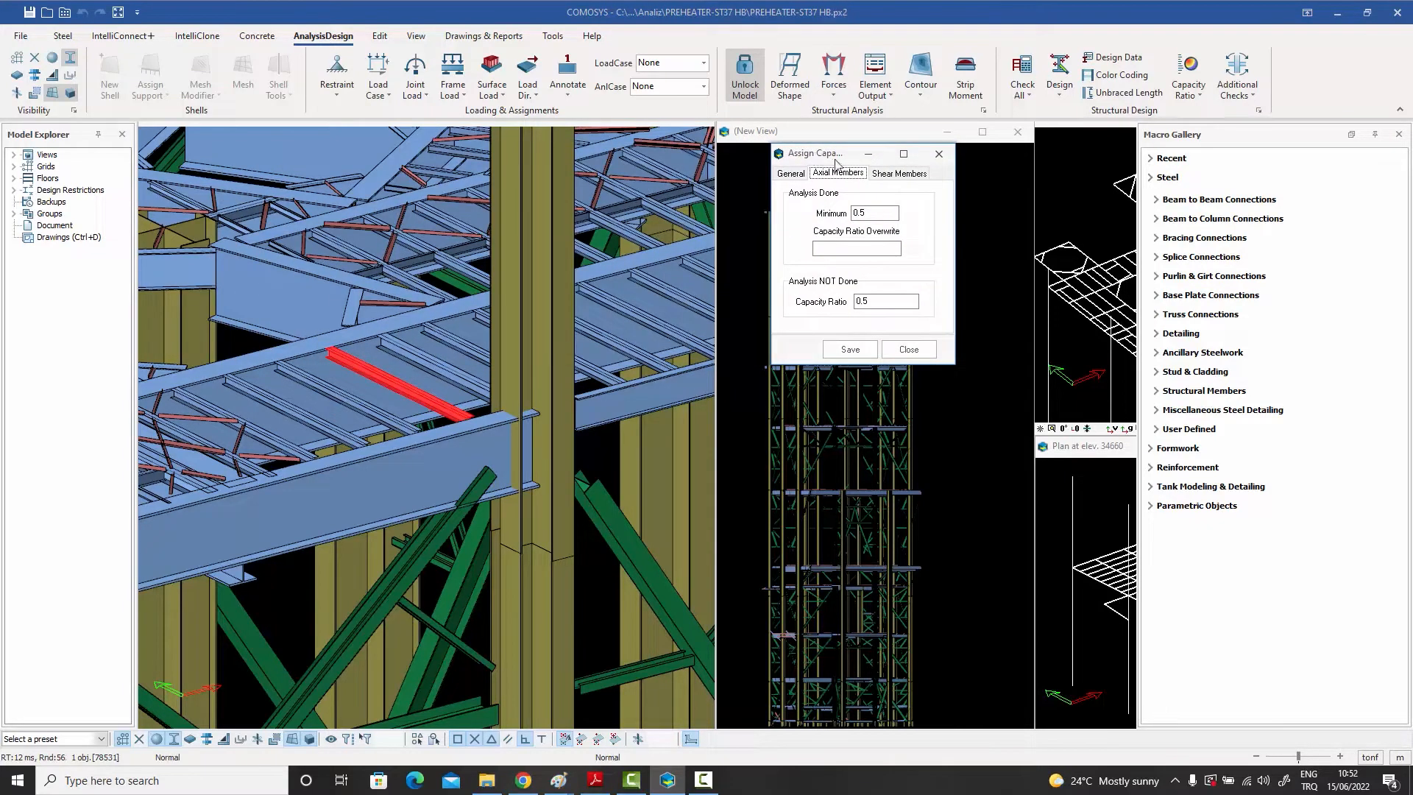
pyautogui.click(787, 176)
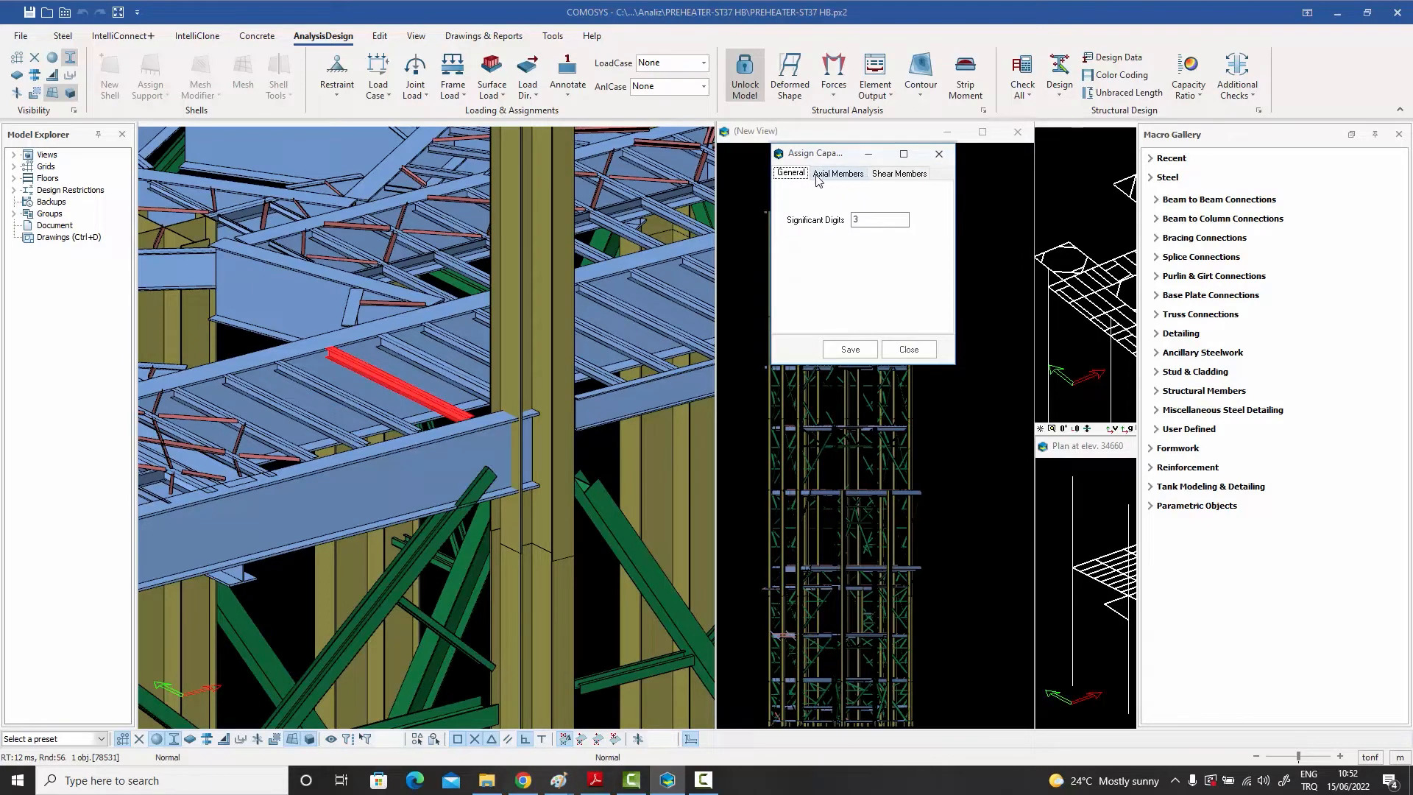
pyautogui.click(850, 178)
pyautogui.click(898, 177)
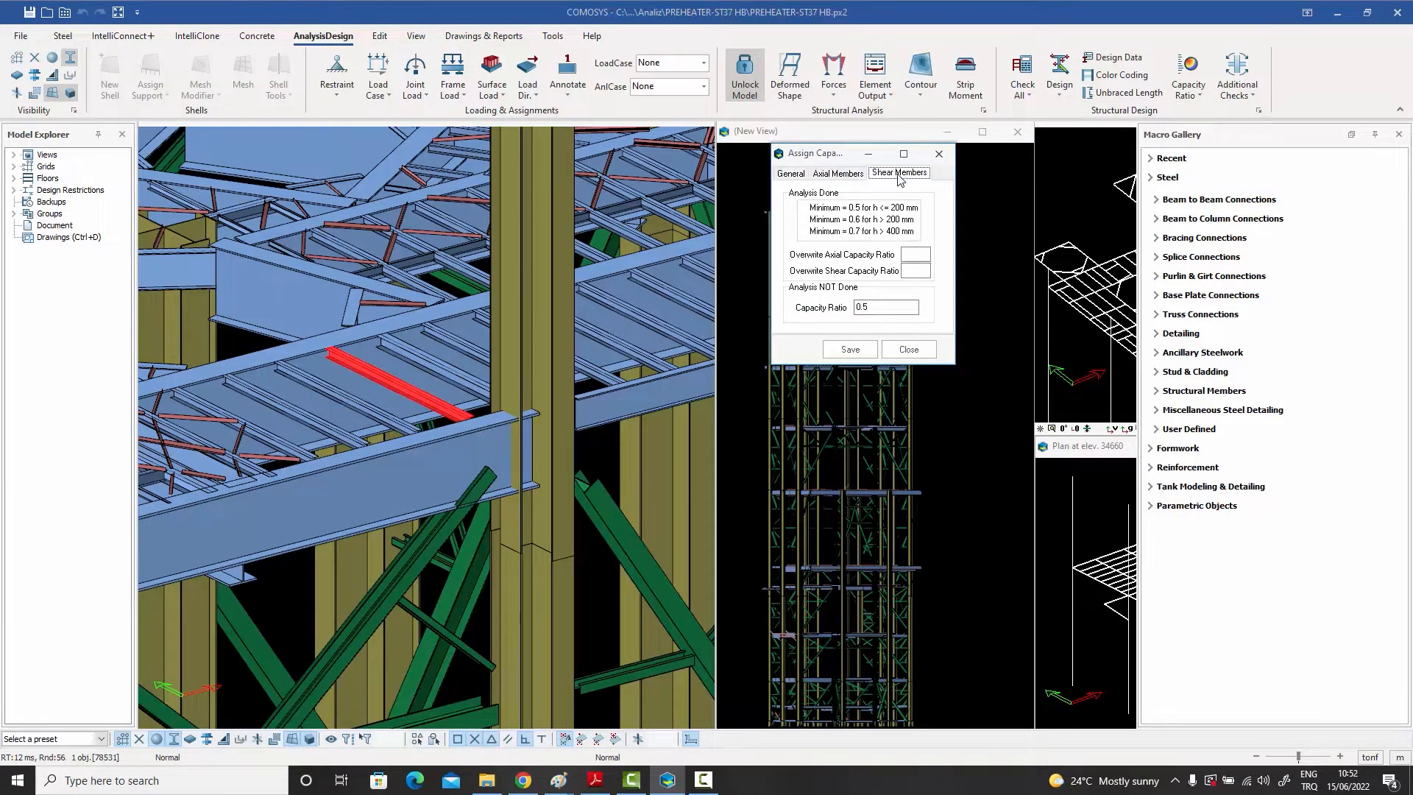
pyautogui.click(846, 176)
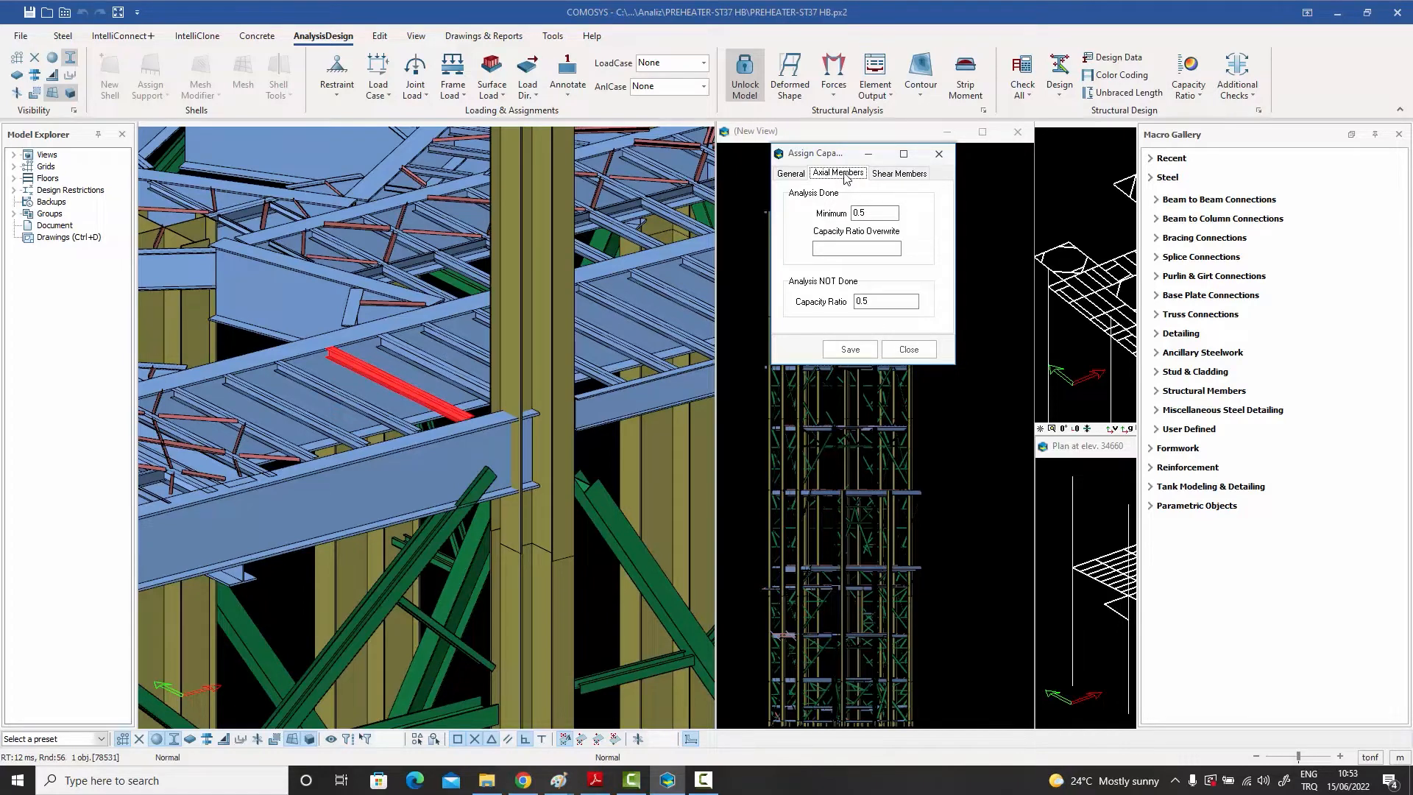
pyautogui.click(908, 177)
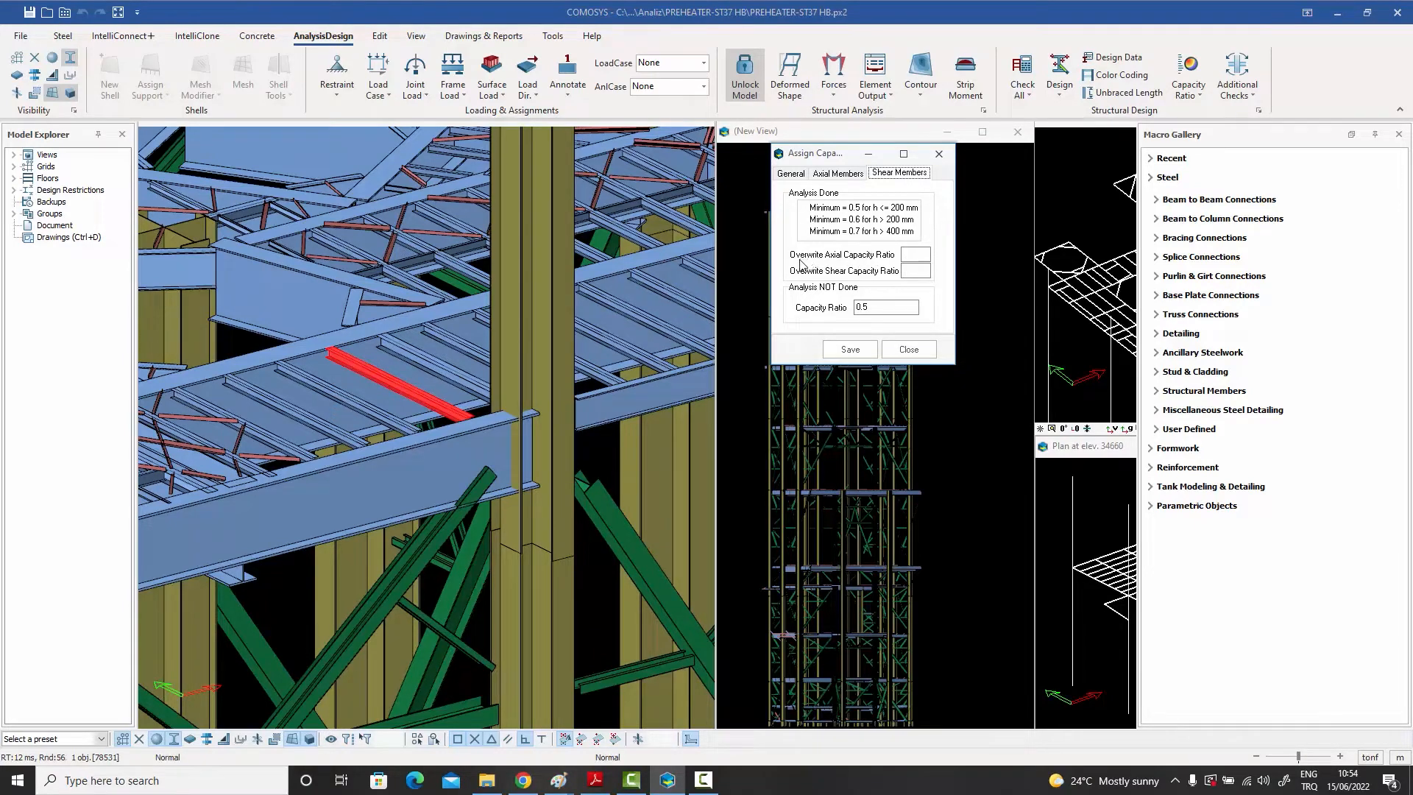
# Try a shear capacity ratio overwrite of 0.35 for shear members, inspect the axial overwrite option, and close the settings without saving
pyautogui.click(916, 255)
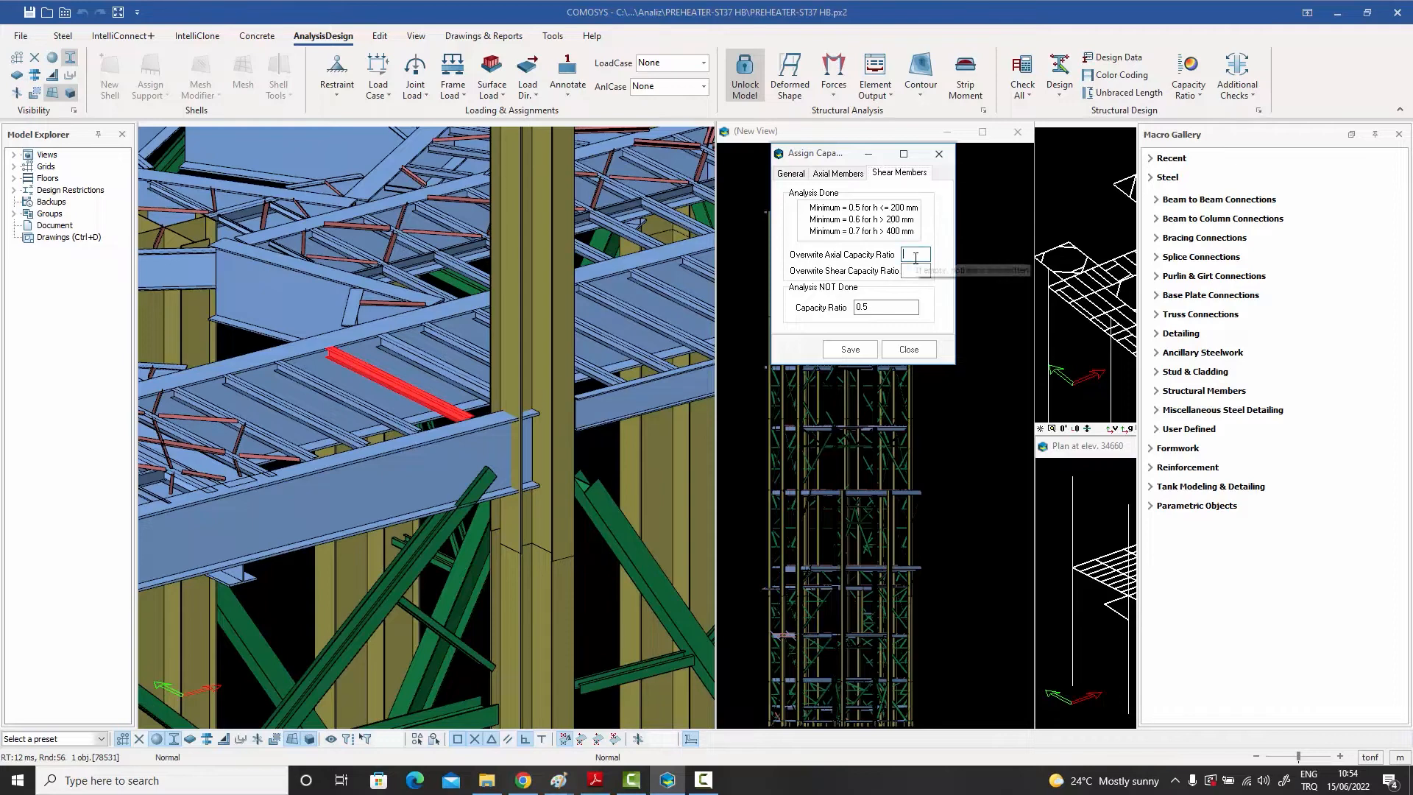
pyautogui.click(915, 271)
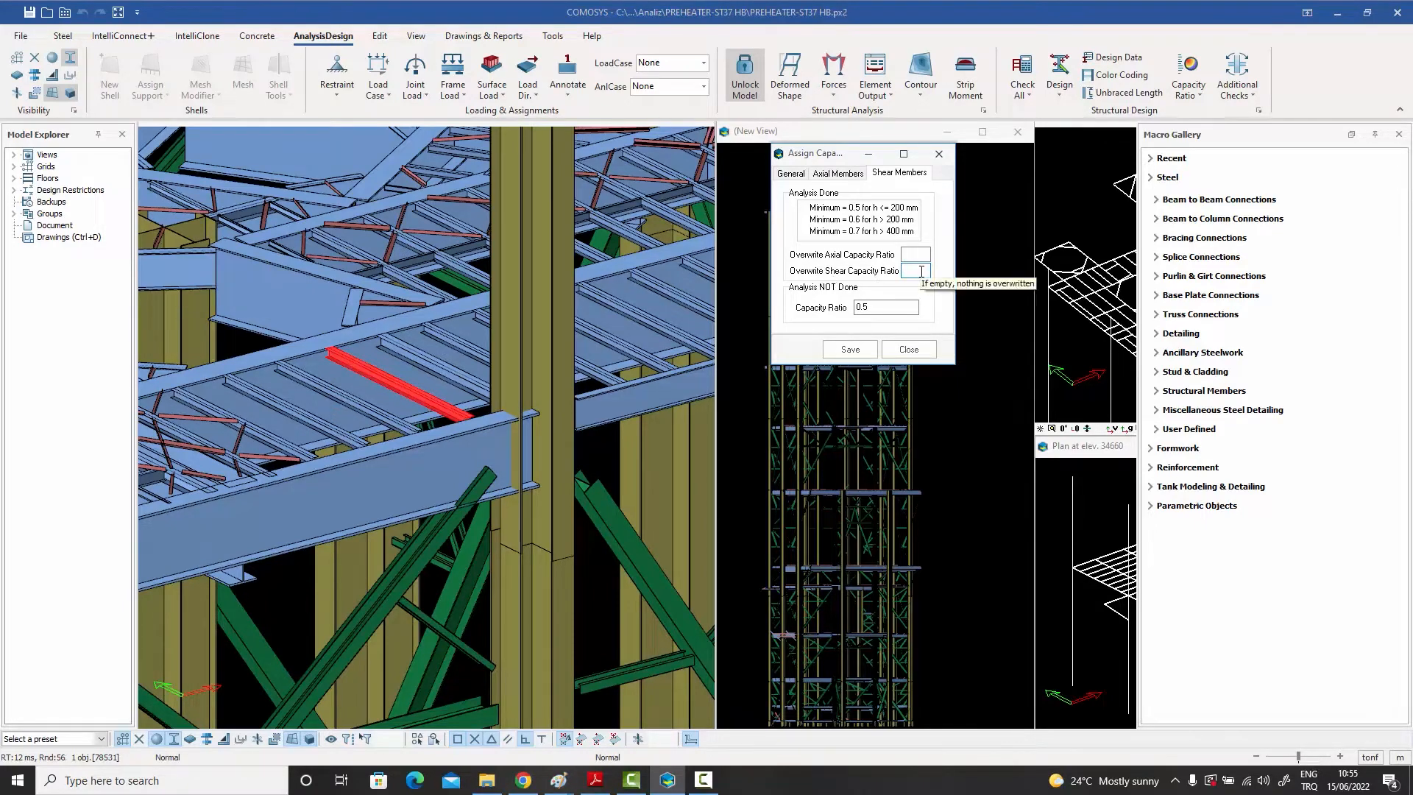
pyautogui.write('0,')
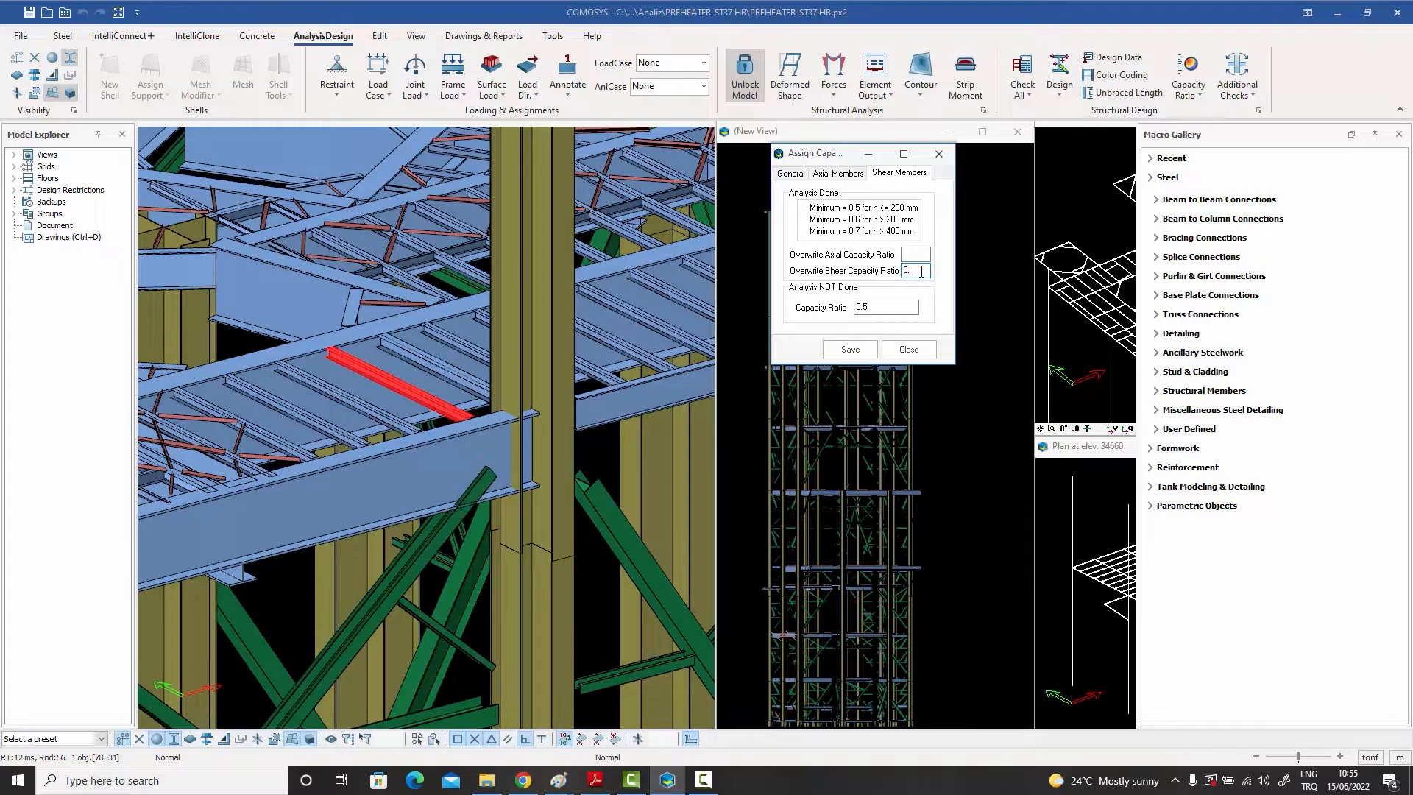
pyautogui.write('35')
pyautogui.click(836, 174)
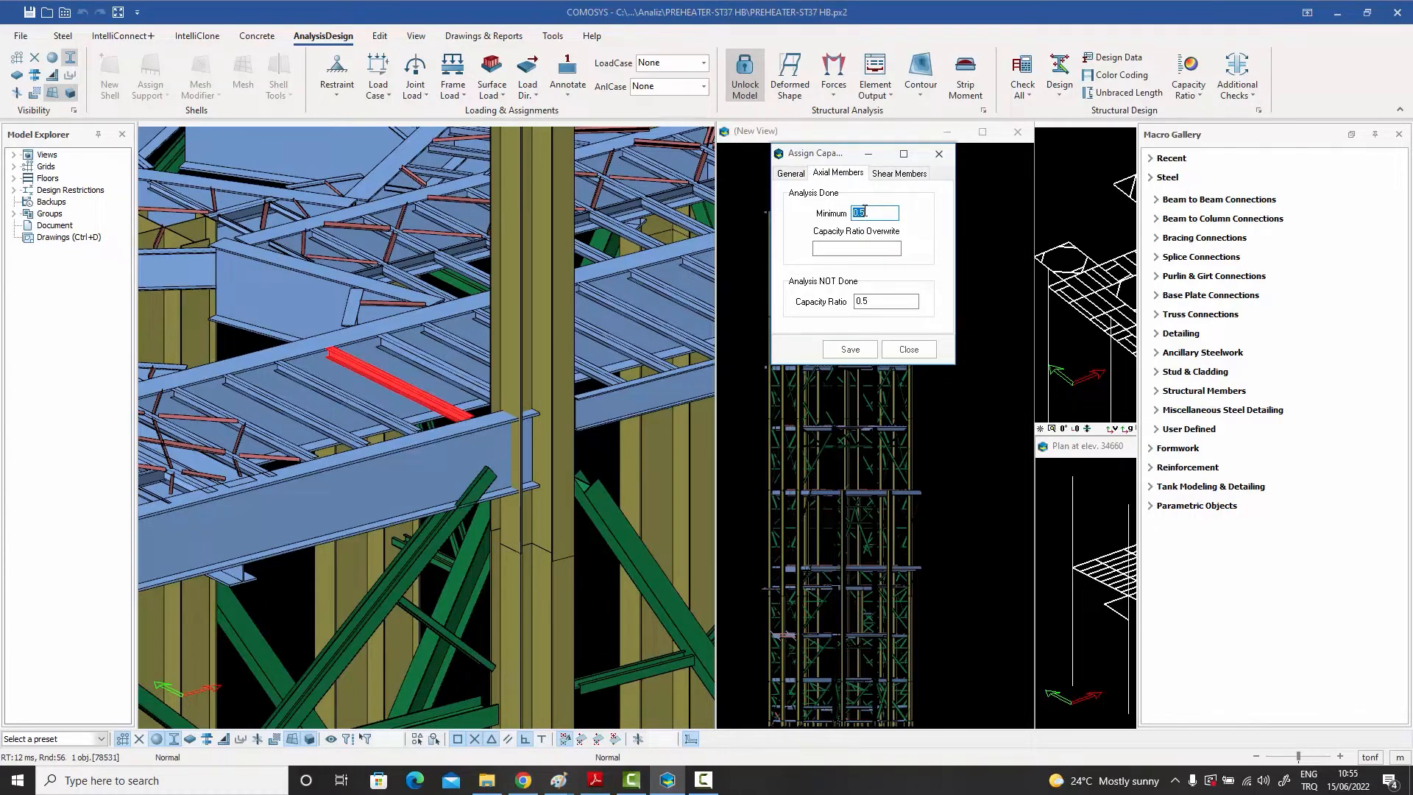
pyautogui.click(856, 251)
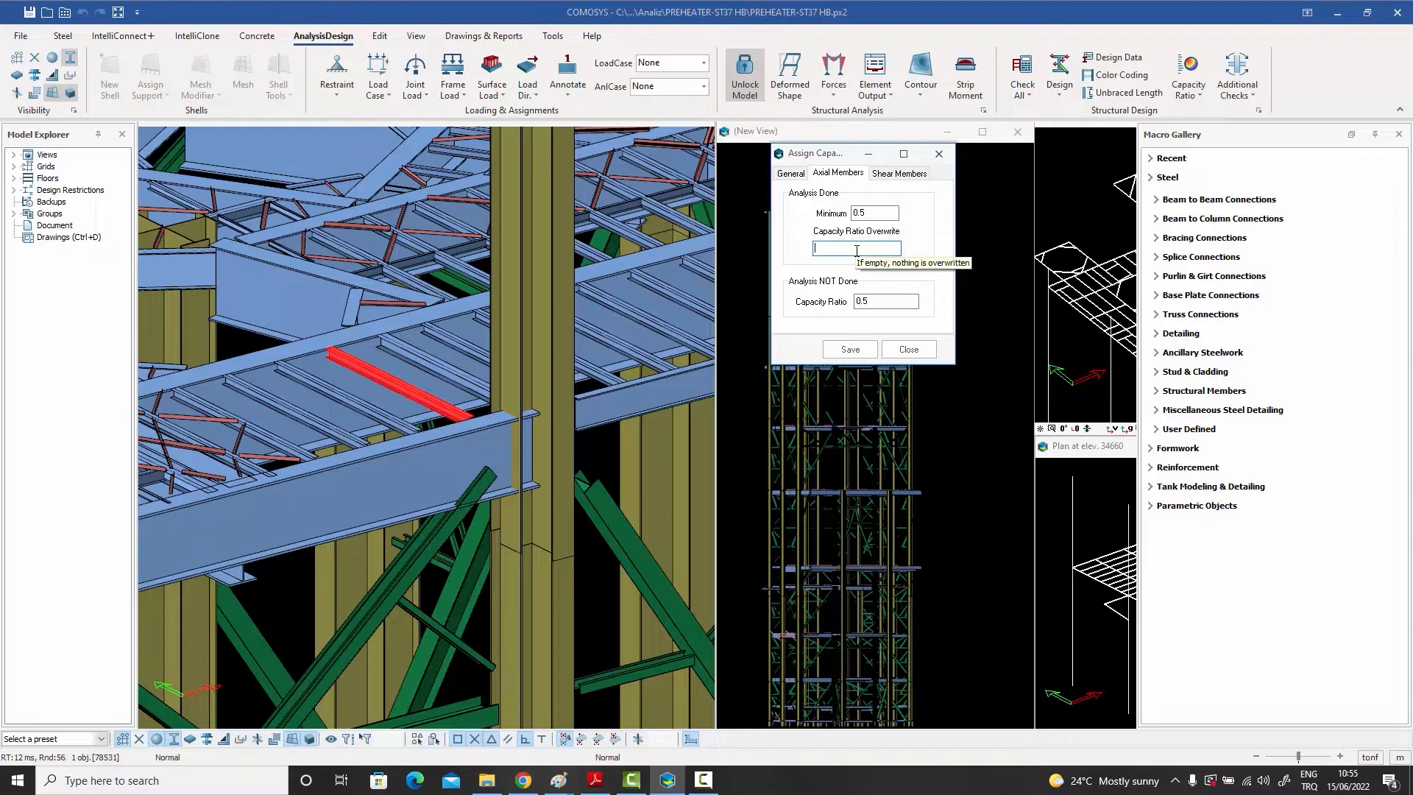
pyautogui.click(942, 156)
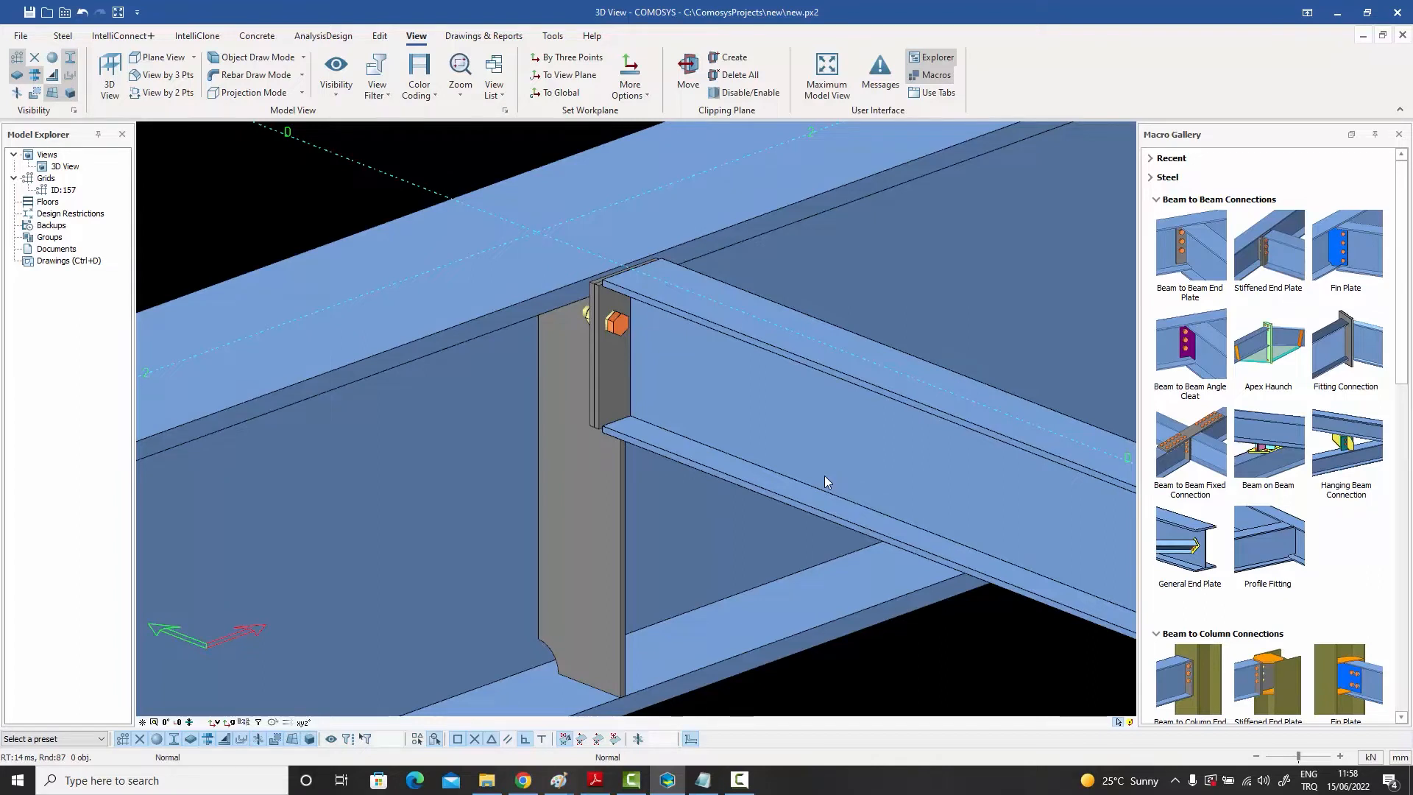
# Check the shear and axial capacity ratios in the supported beam's detailing definitions, and close them without changes
pyautogui.moveTo(767, 459); pyautogui.dragTo(768, 458, button='middle')
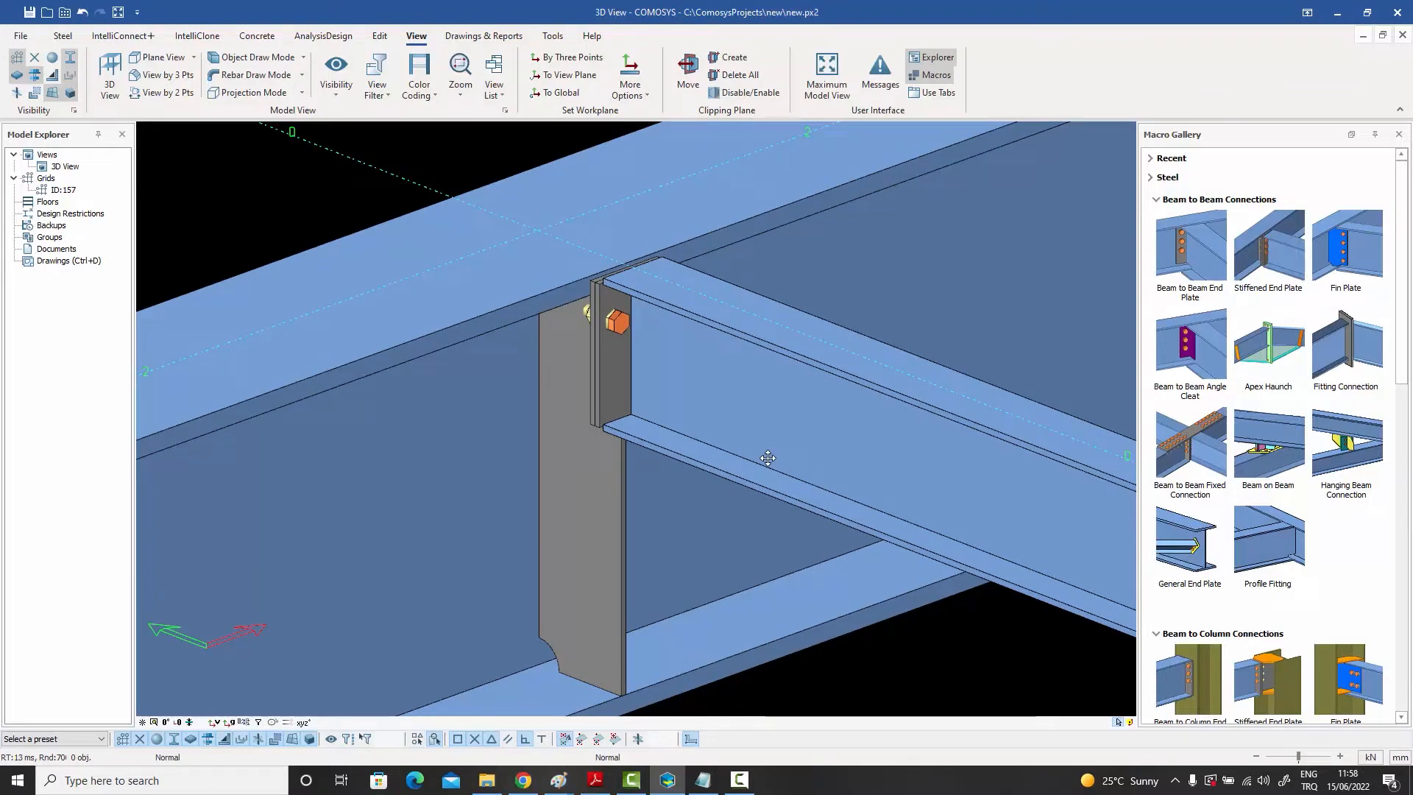
pyautogui.doubleClick(763, 414)
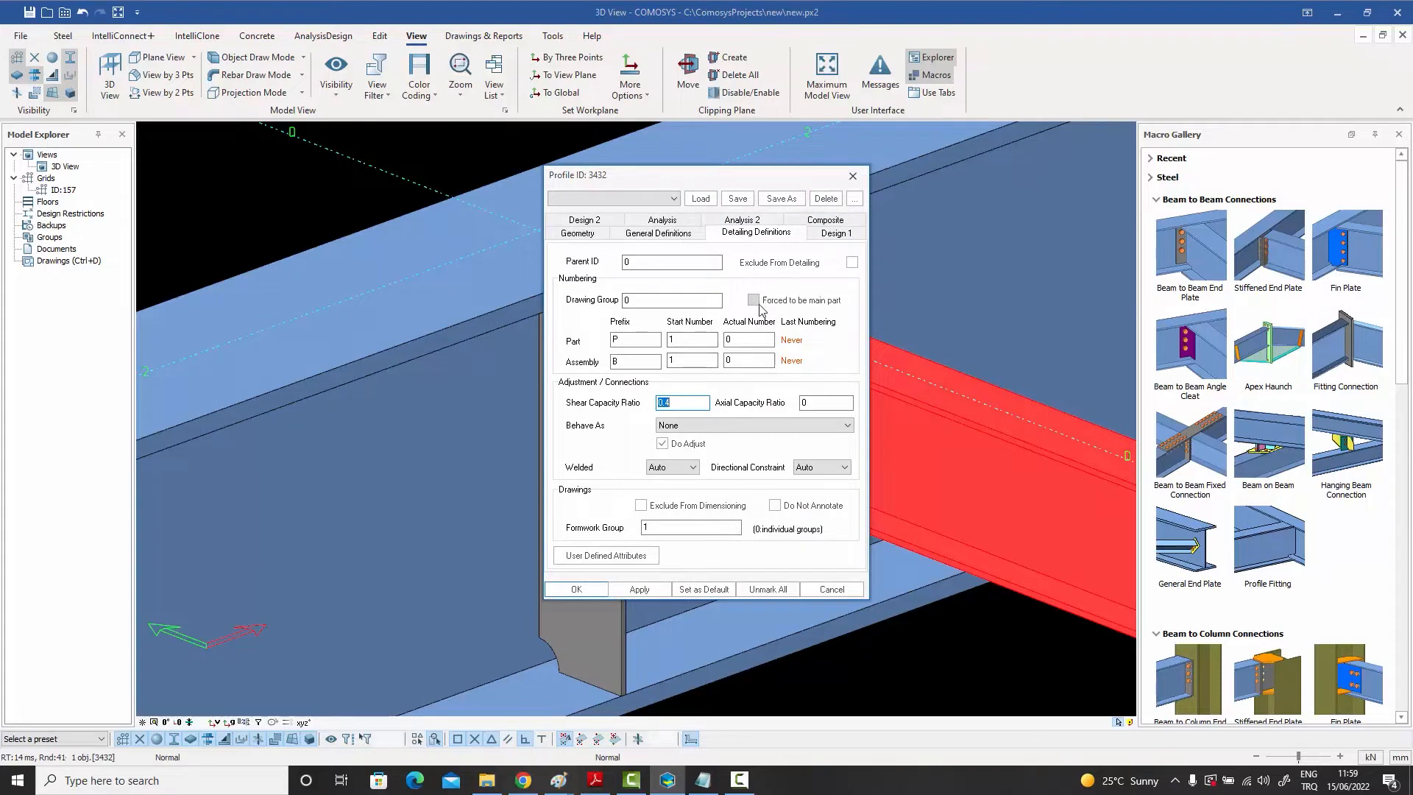
pyautogui.click(825, 589)
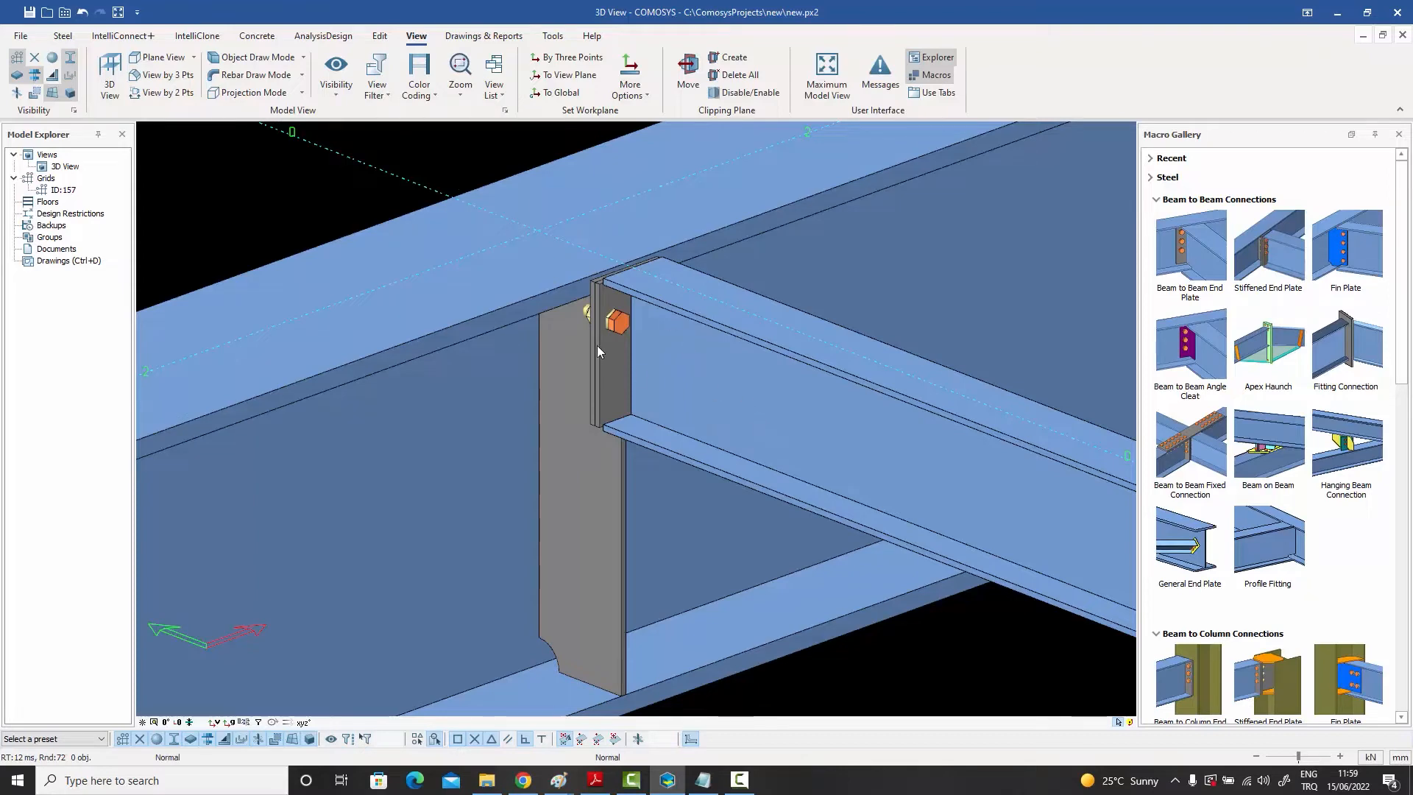
# Apply Connection Design Ratio Coloring to the model, and briefly select the end plate of the beam-to-beam connection
pyautogui.click(438, 97)
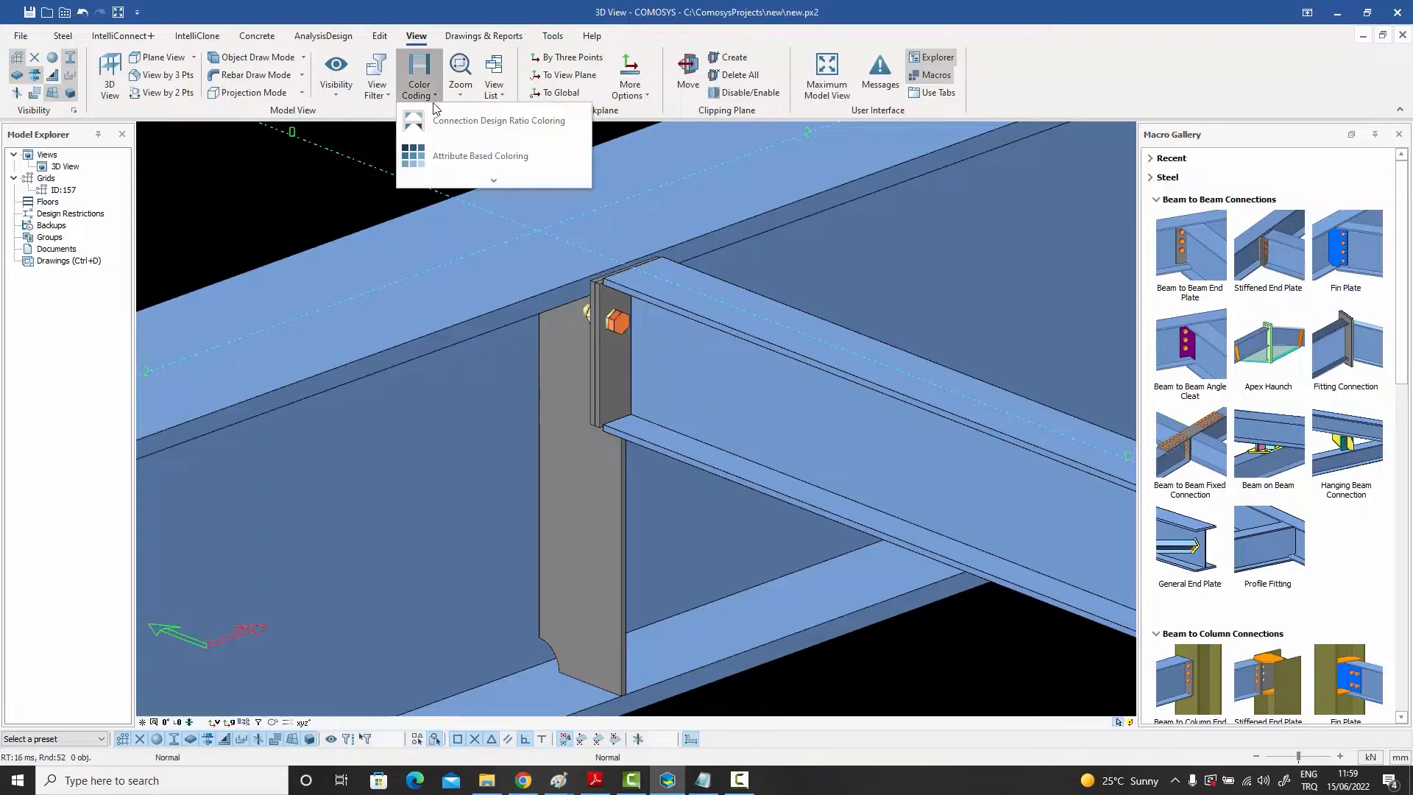
pyautogui.click(486, 120)
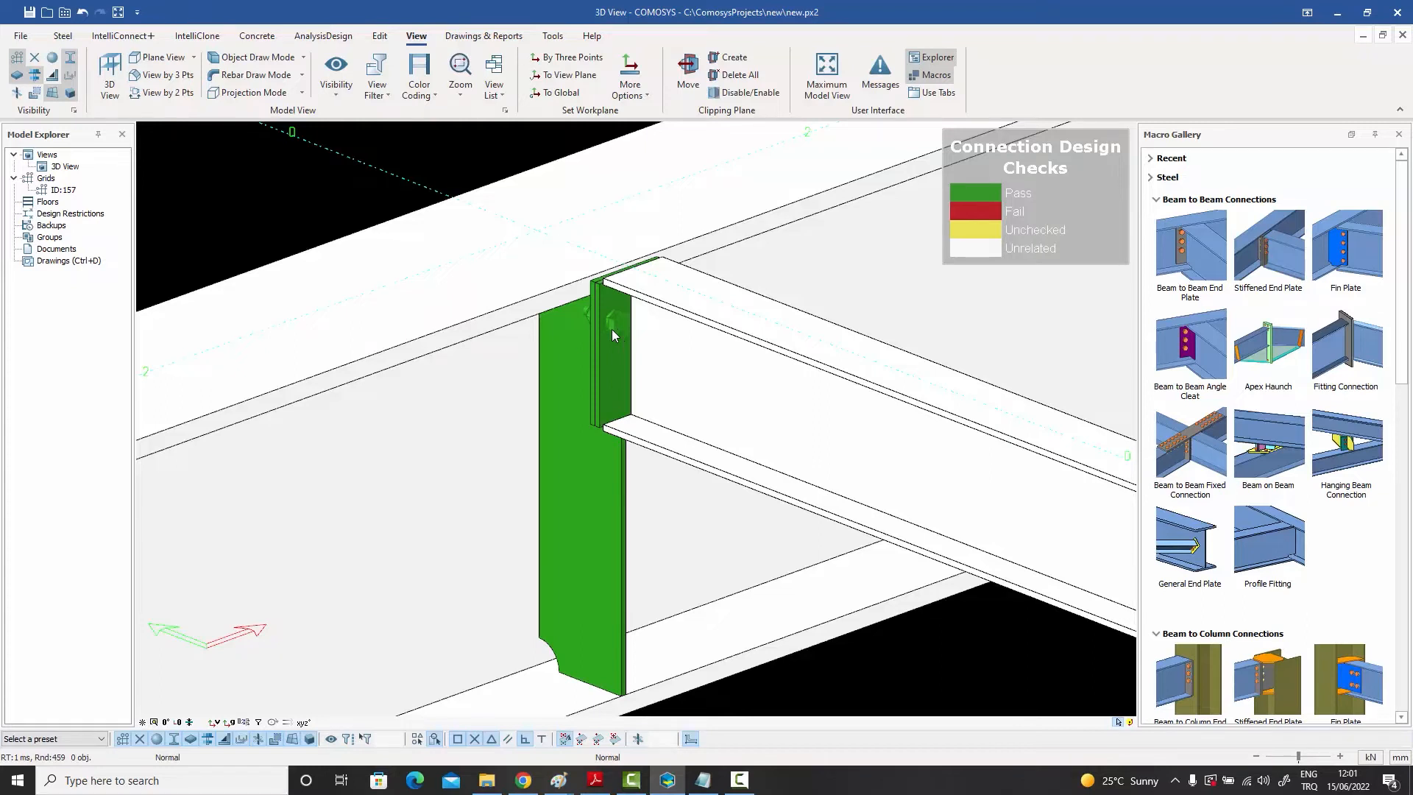
pyautogui.click(612, 371)
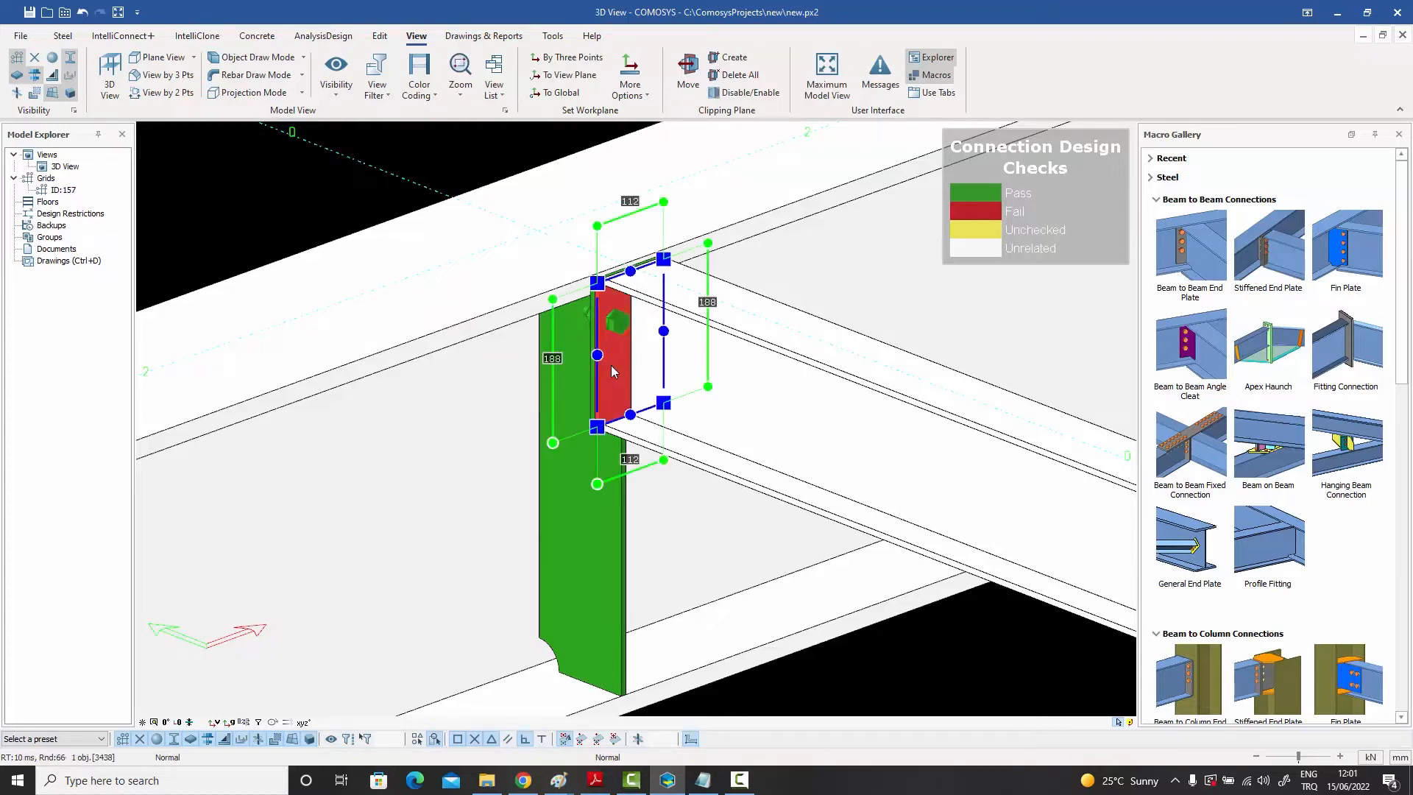
pyautogui.press('Escape')
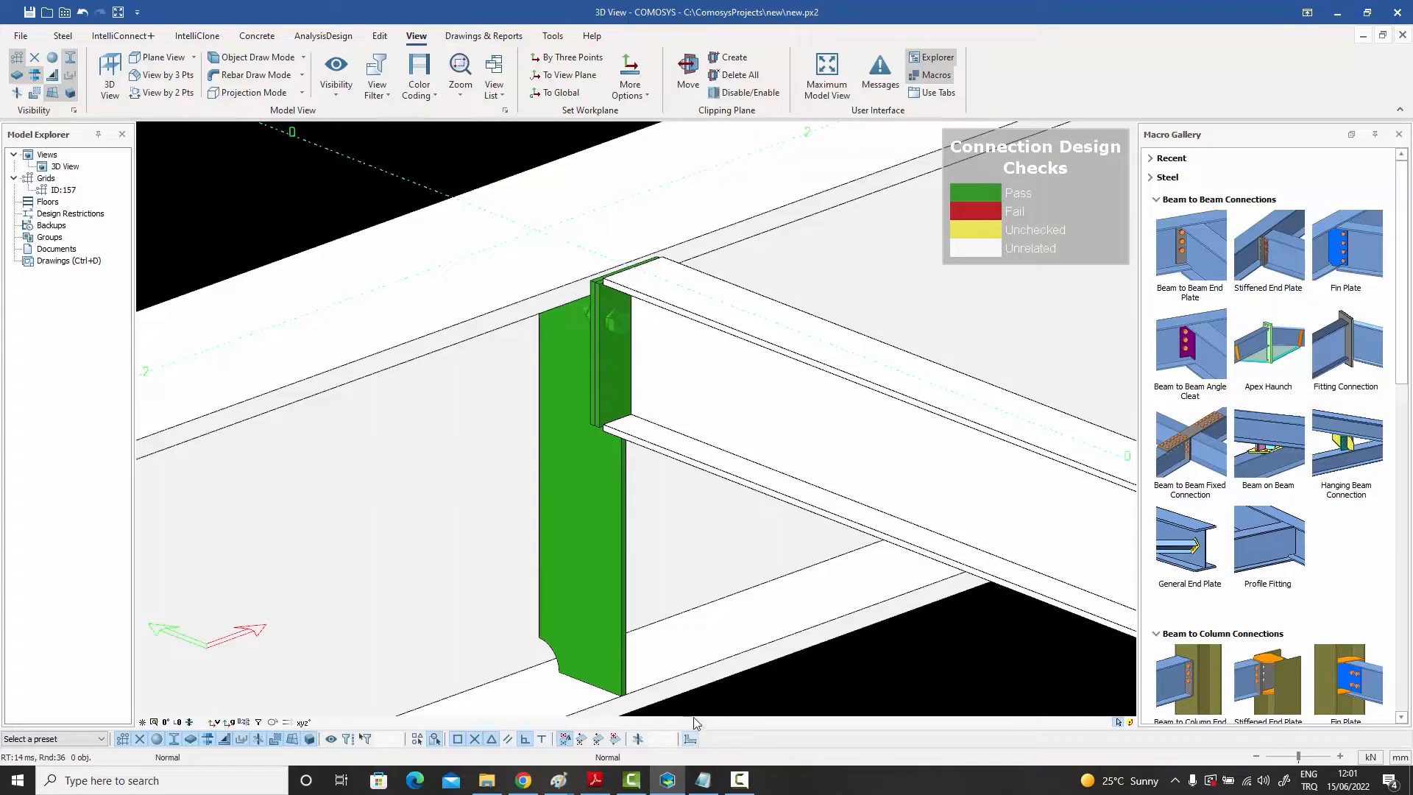
# Generate the default connection report for the stiffened end plate connection and look through its drawing and design data in Word
pyautogui.click(621, 361)
pyautogui.rightClick(623, 361)
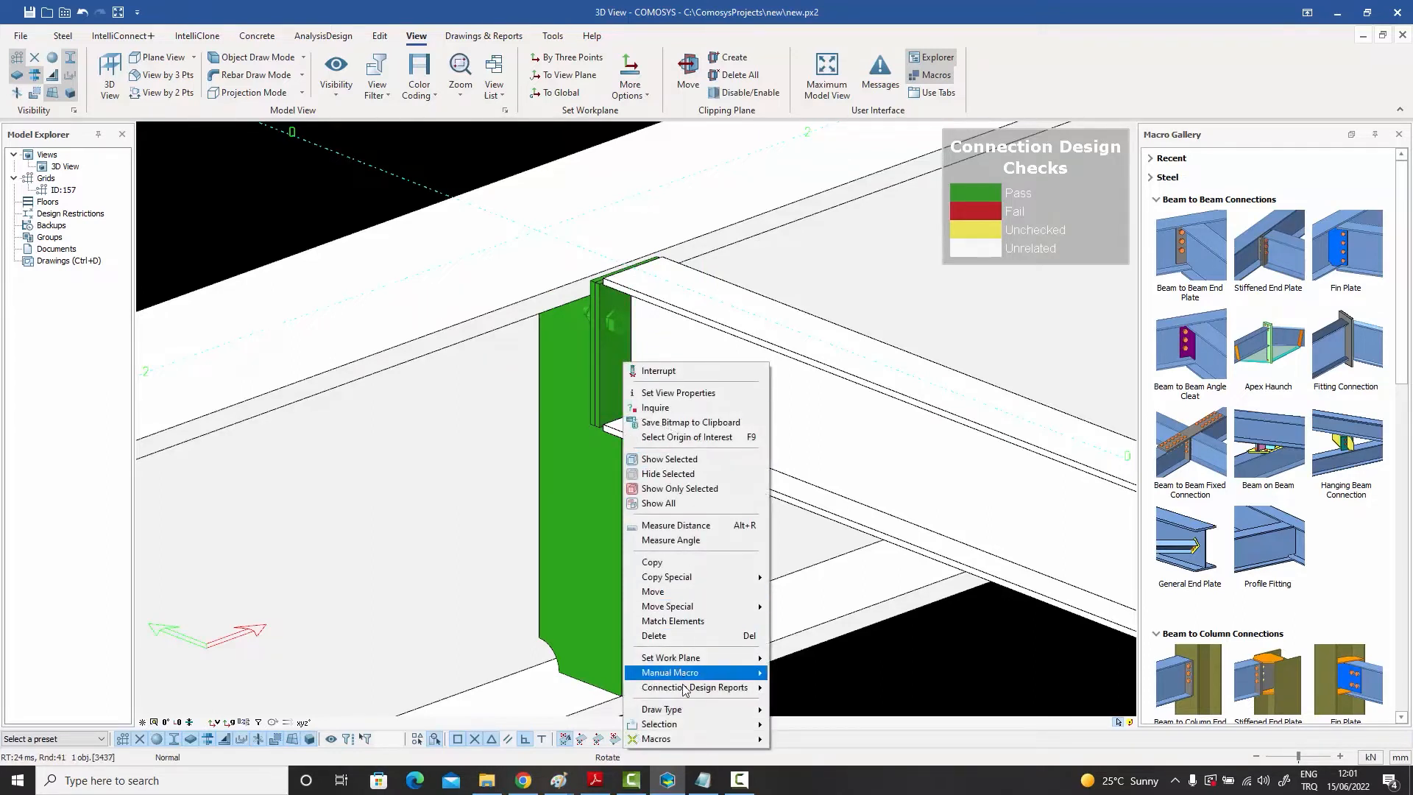
pyautogui.moveTo(687, 688)
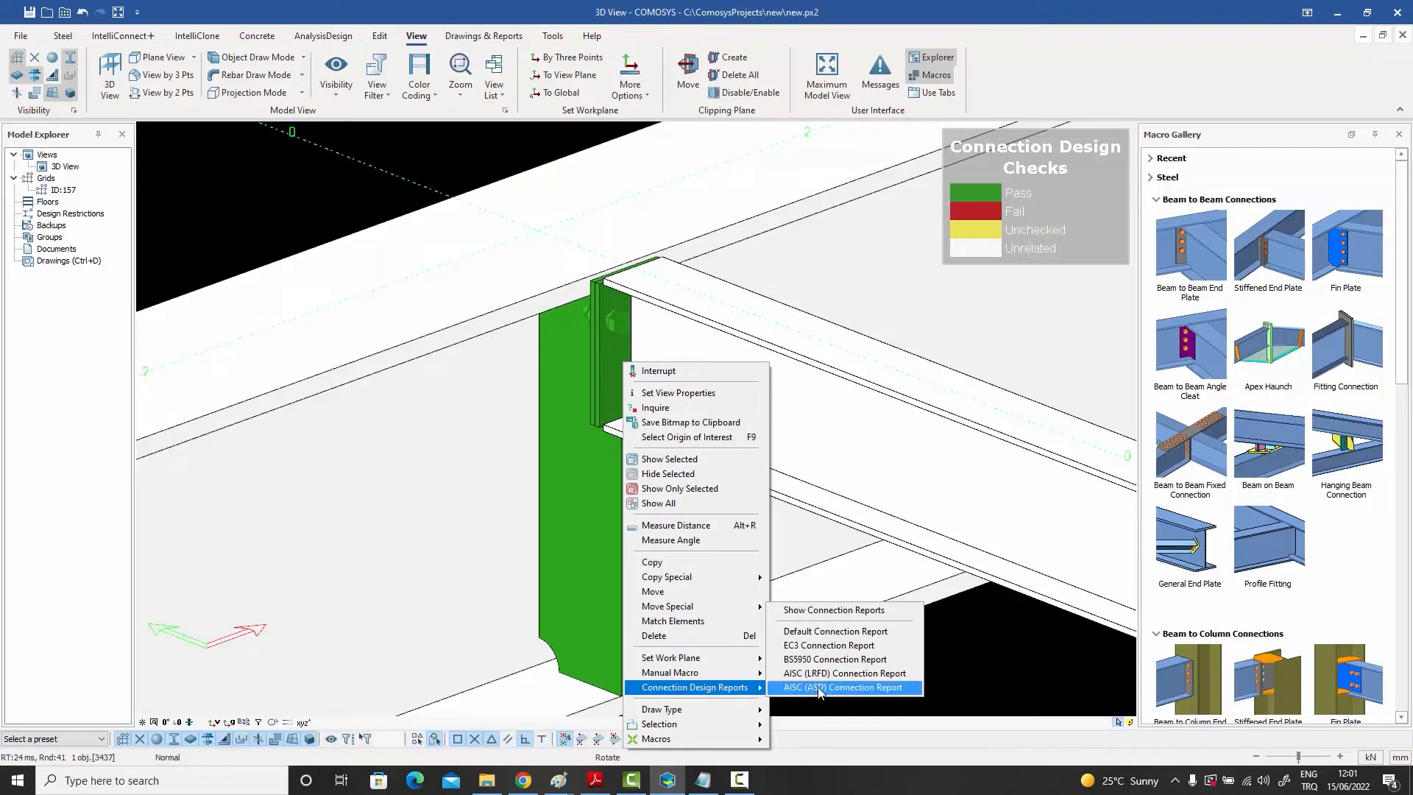
pyautogui.click(836, 632)
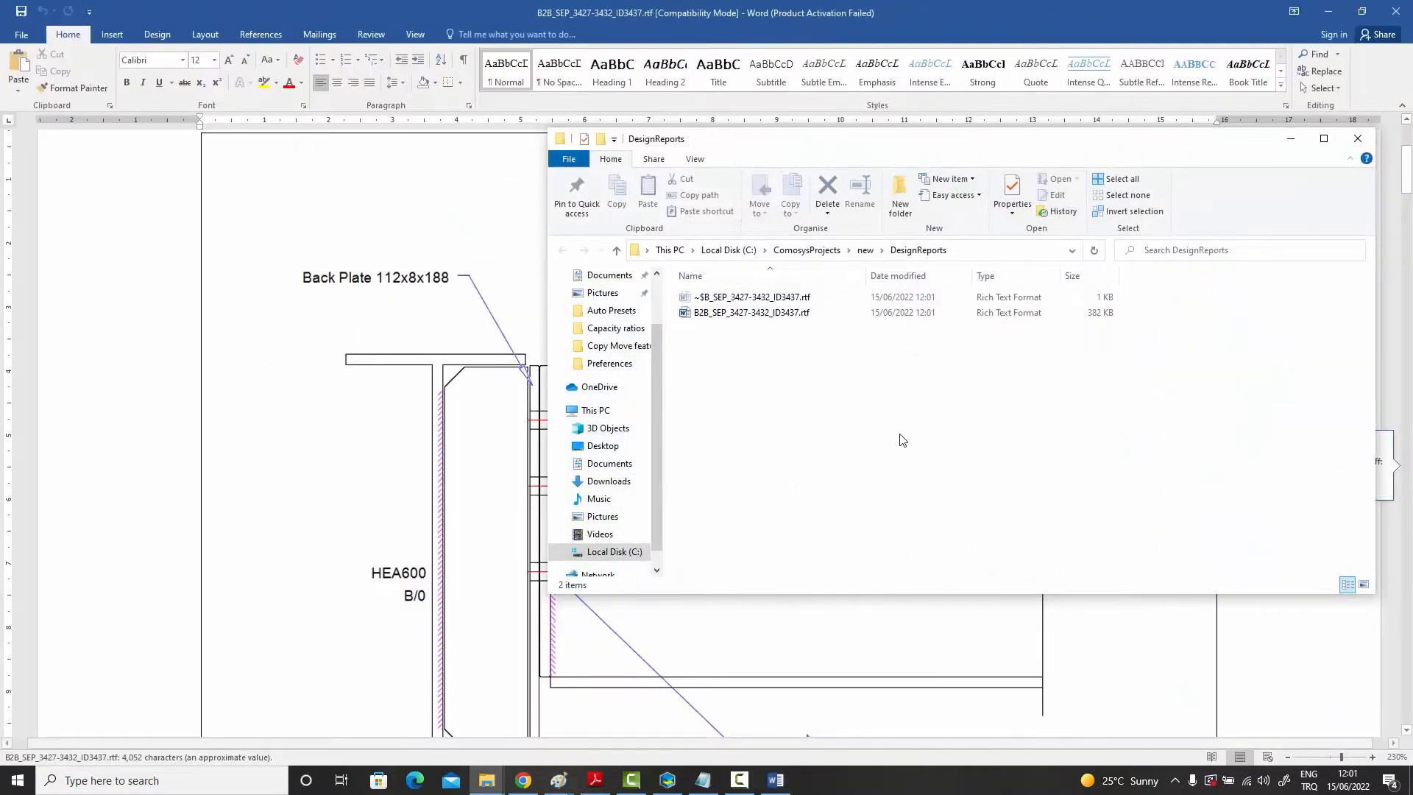
pyautogui.click(1292, 140)
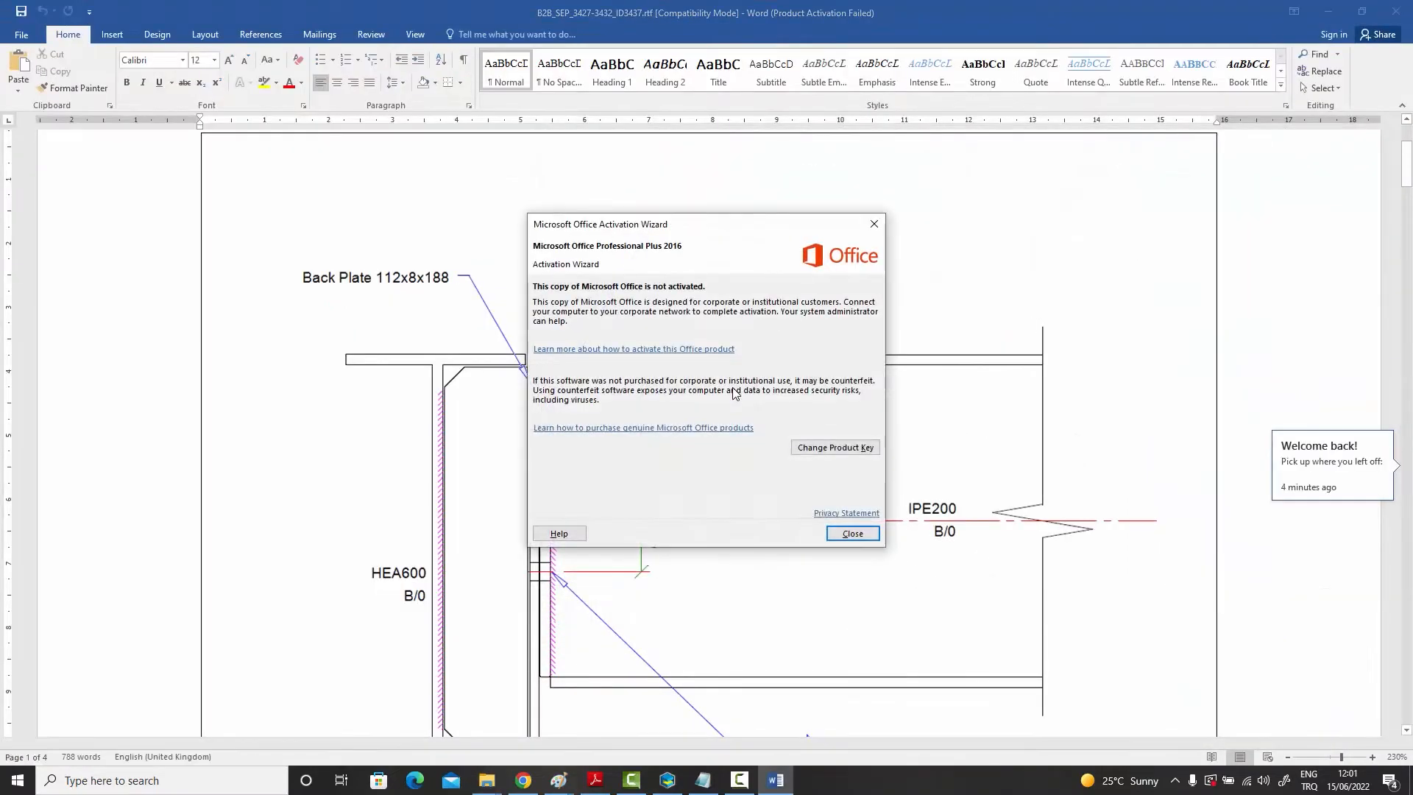
pyautogui.click(848, 532)
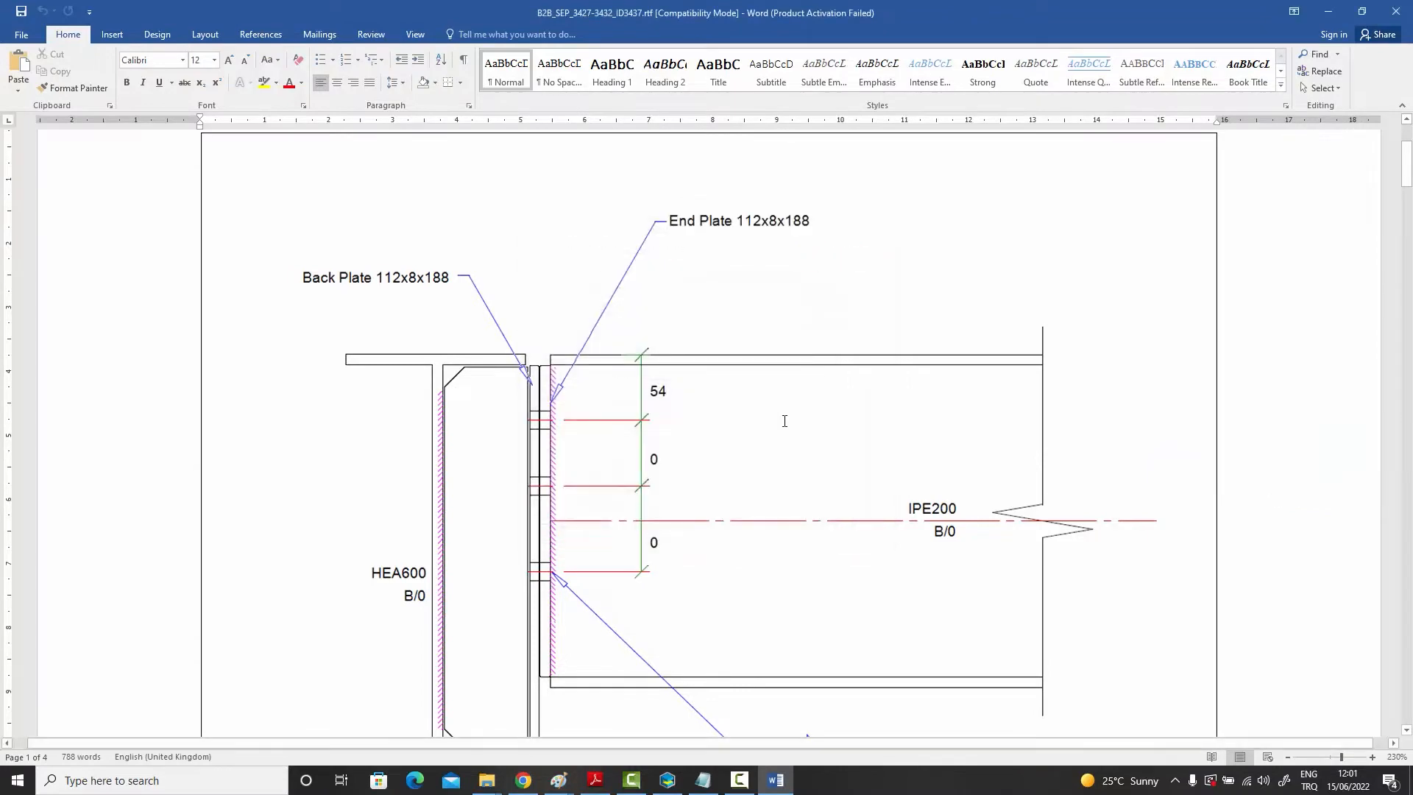
pyautogui.scroll(-4, 1310, 329)
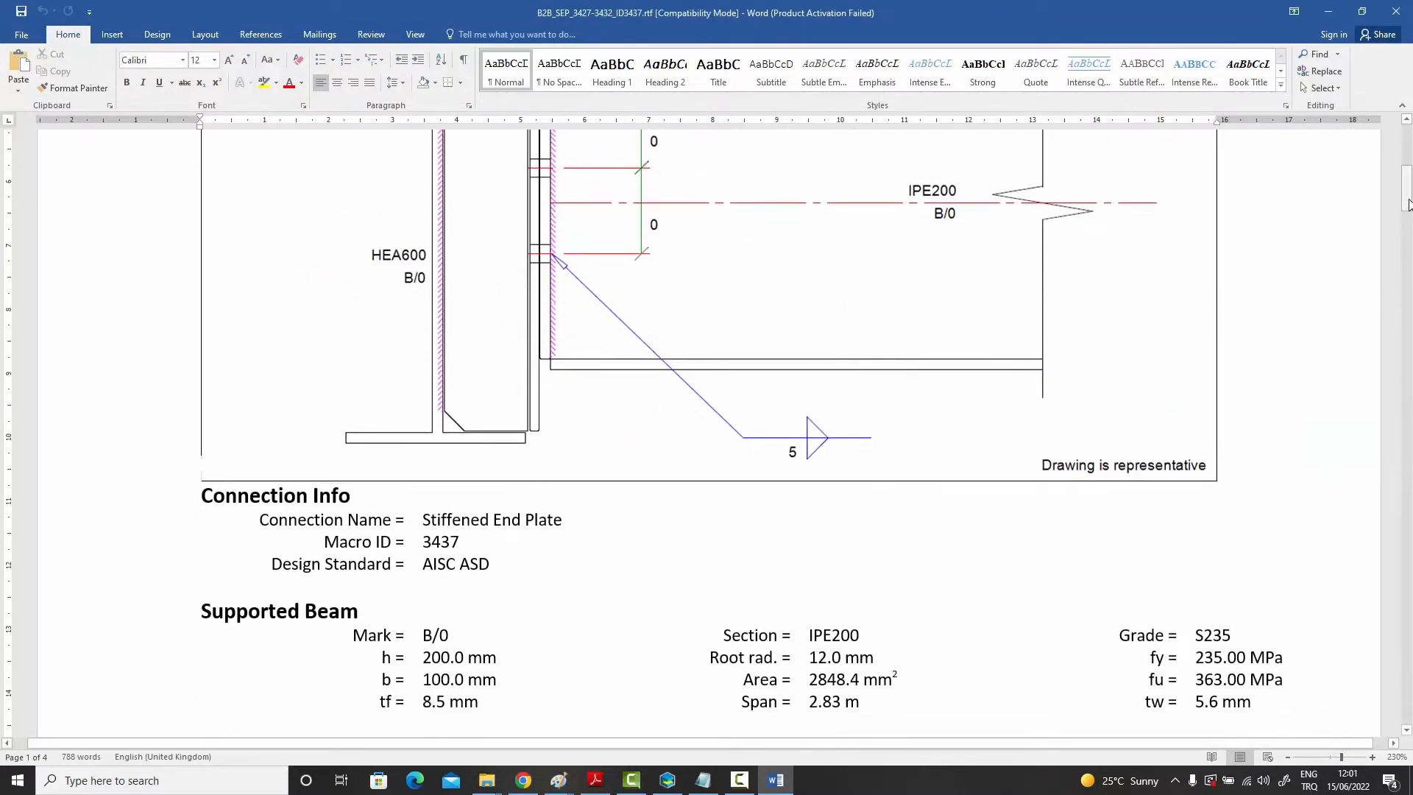
pyautogui.moveTo(1407, 206); pyautogui.dragTo(1387, 407)
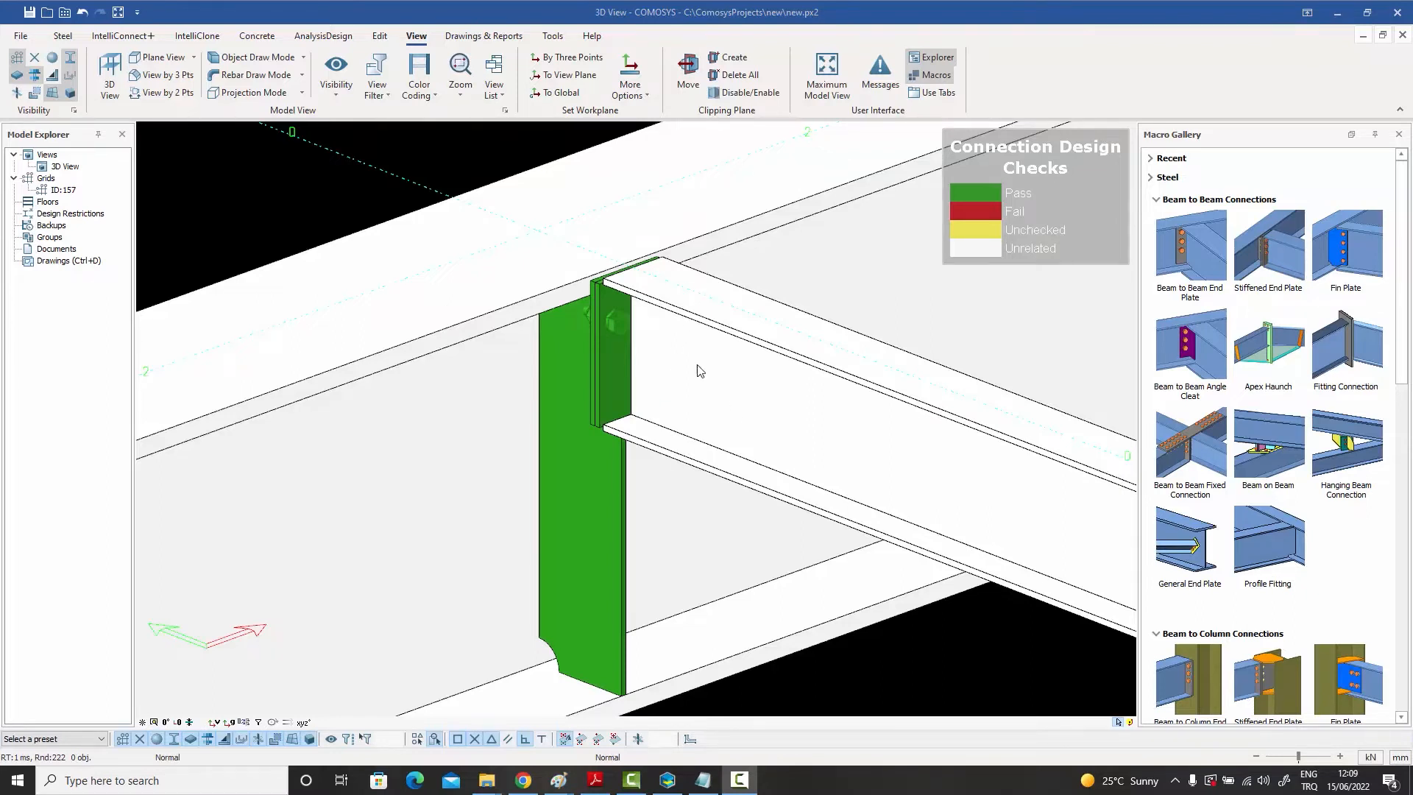
pyautogui.click(620, 321)
pyautogui.press('Escape')
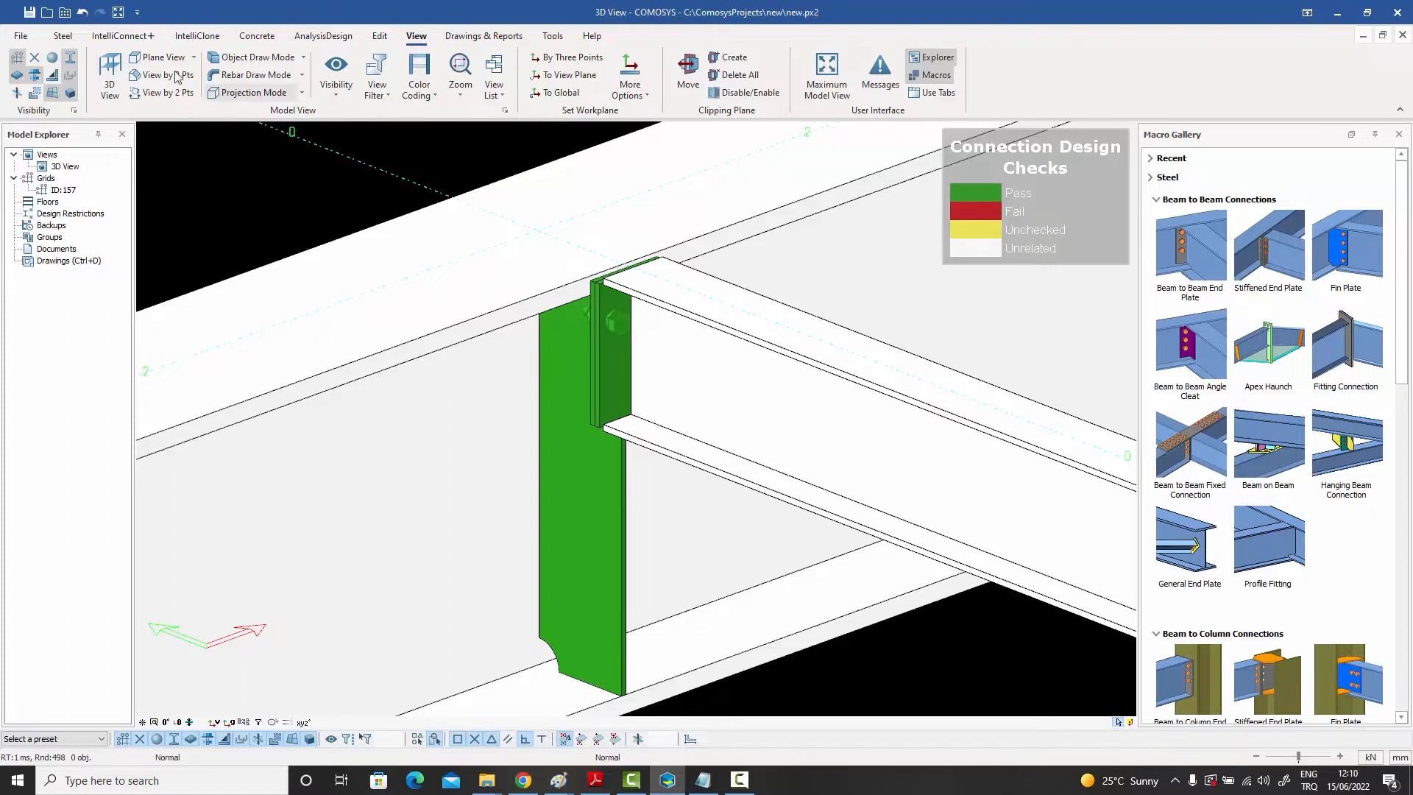
# Open MaterialConstants.txt from the Comosys 4 Preferences folder in a maximized Notepad window
pyautogui.click(64, 13)
pyautogui.scroll(-5, 777, 384)
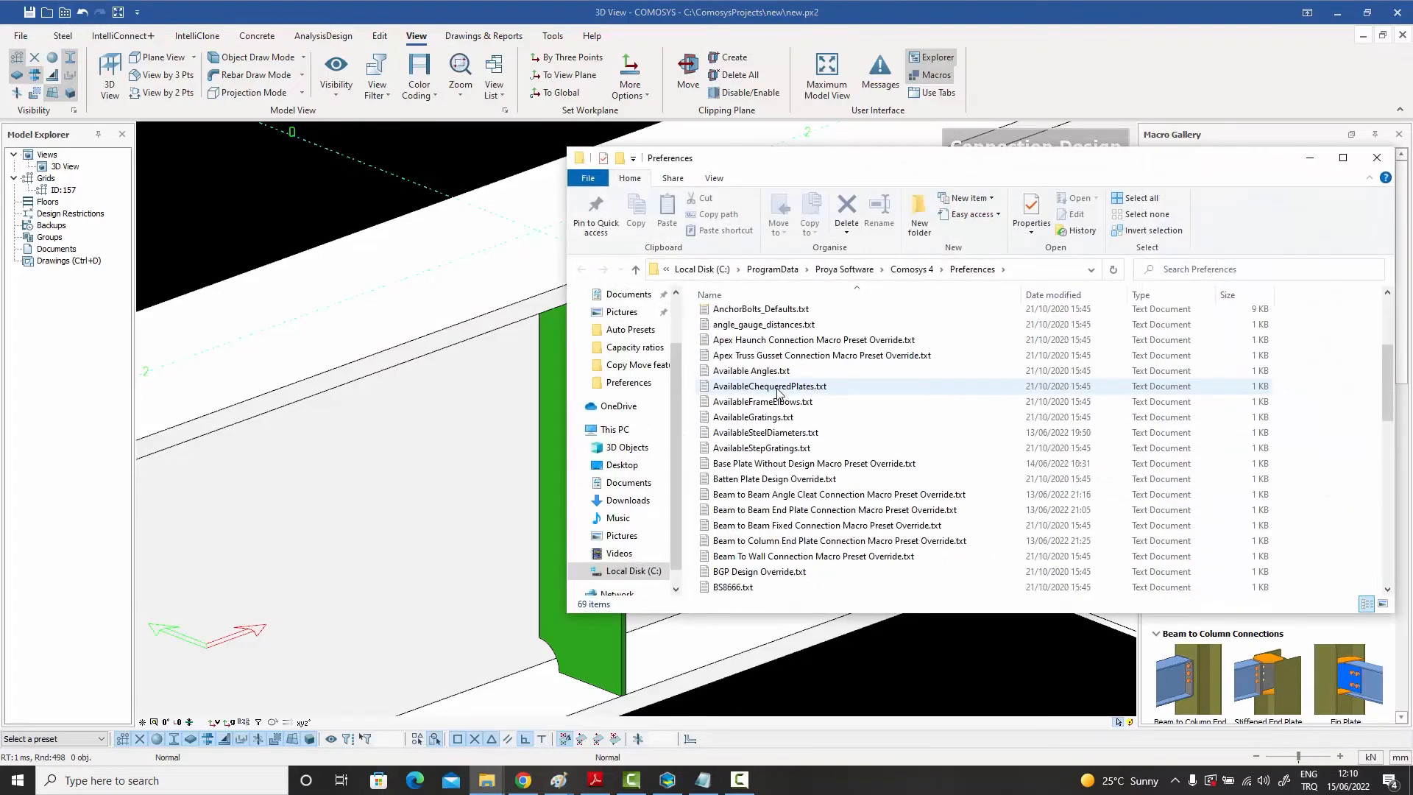
pyautogui.scroll(-3, 777, 392)
pyautogui.scroll(-7, 778, 395)
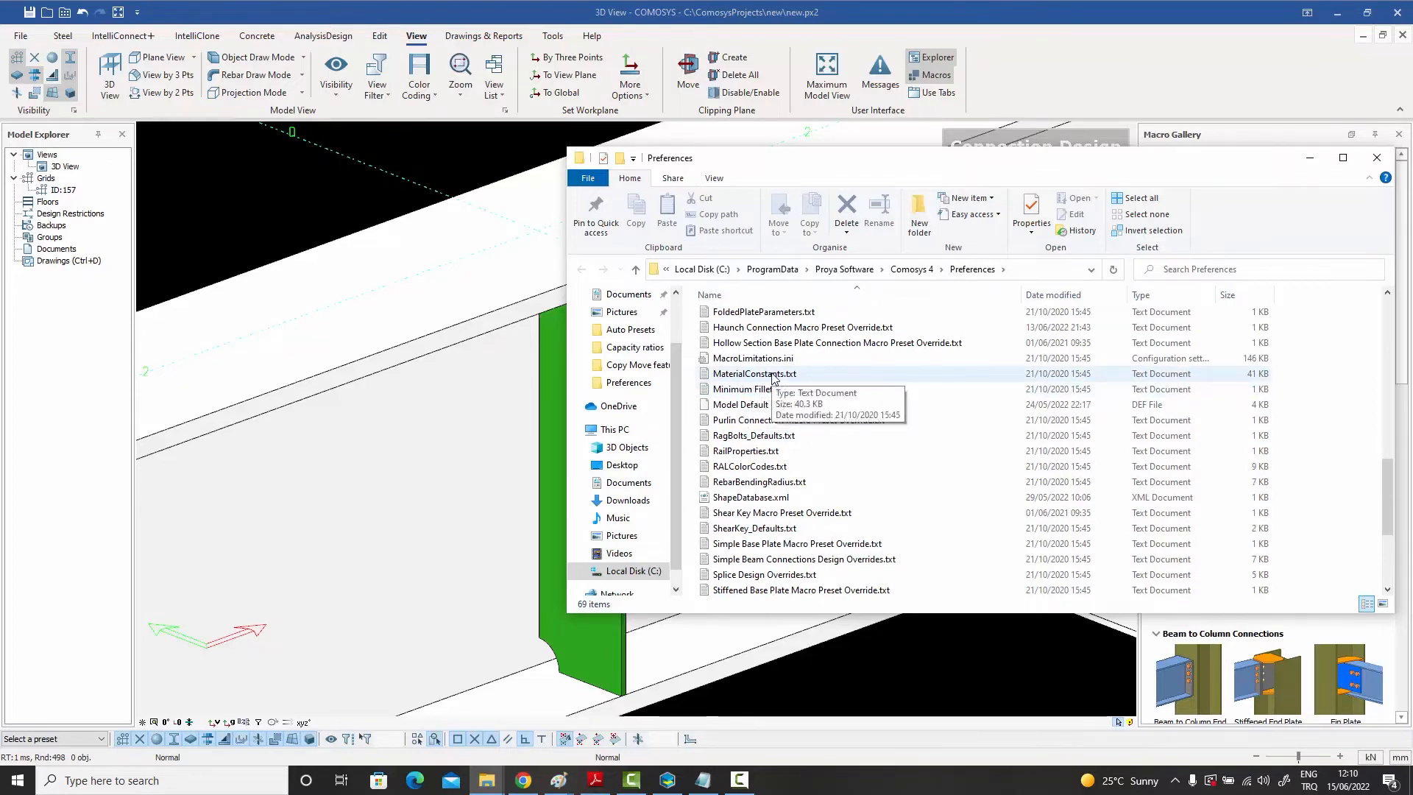
pyautogui.doubleClick(774, 379)
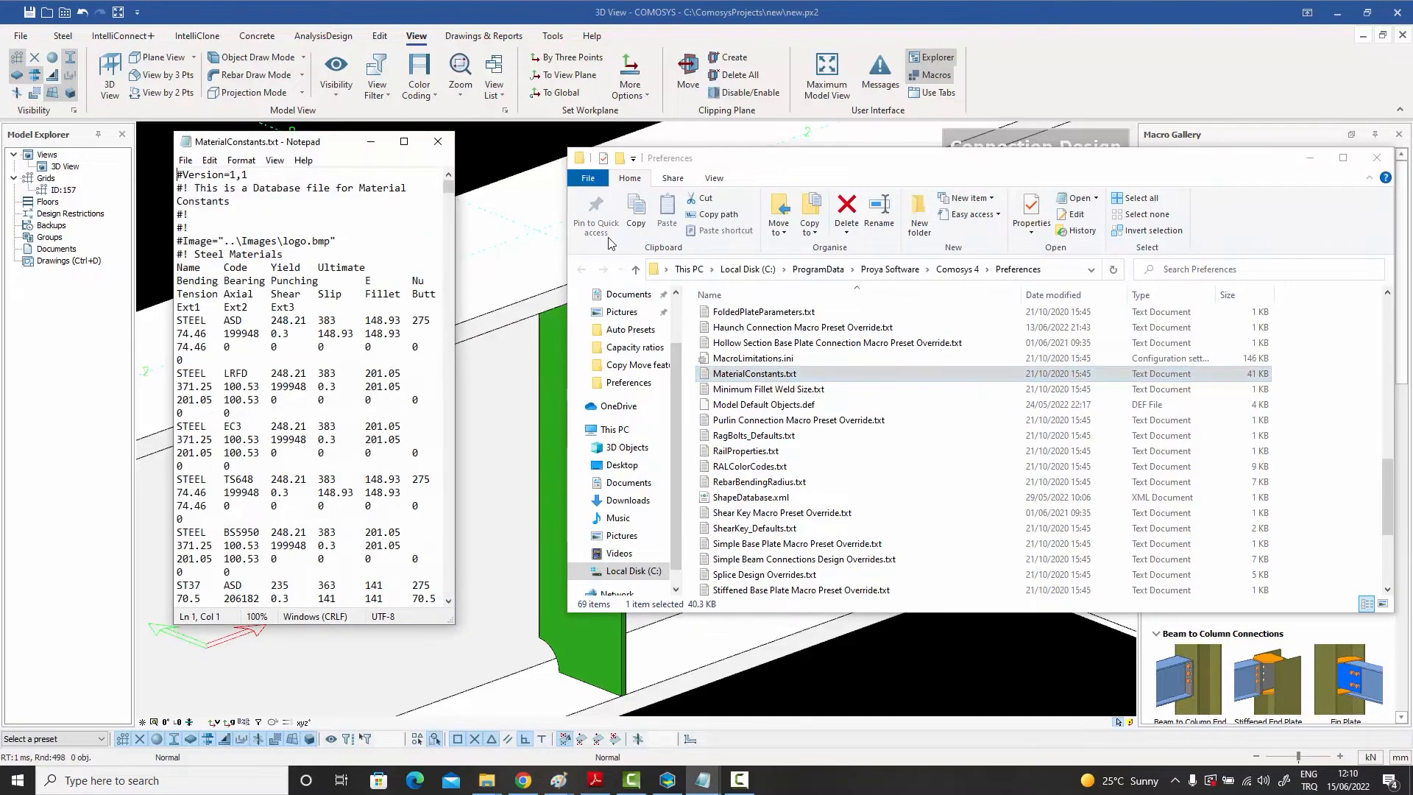
pyautogui.click(403, 141)
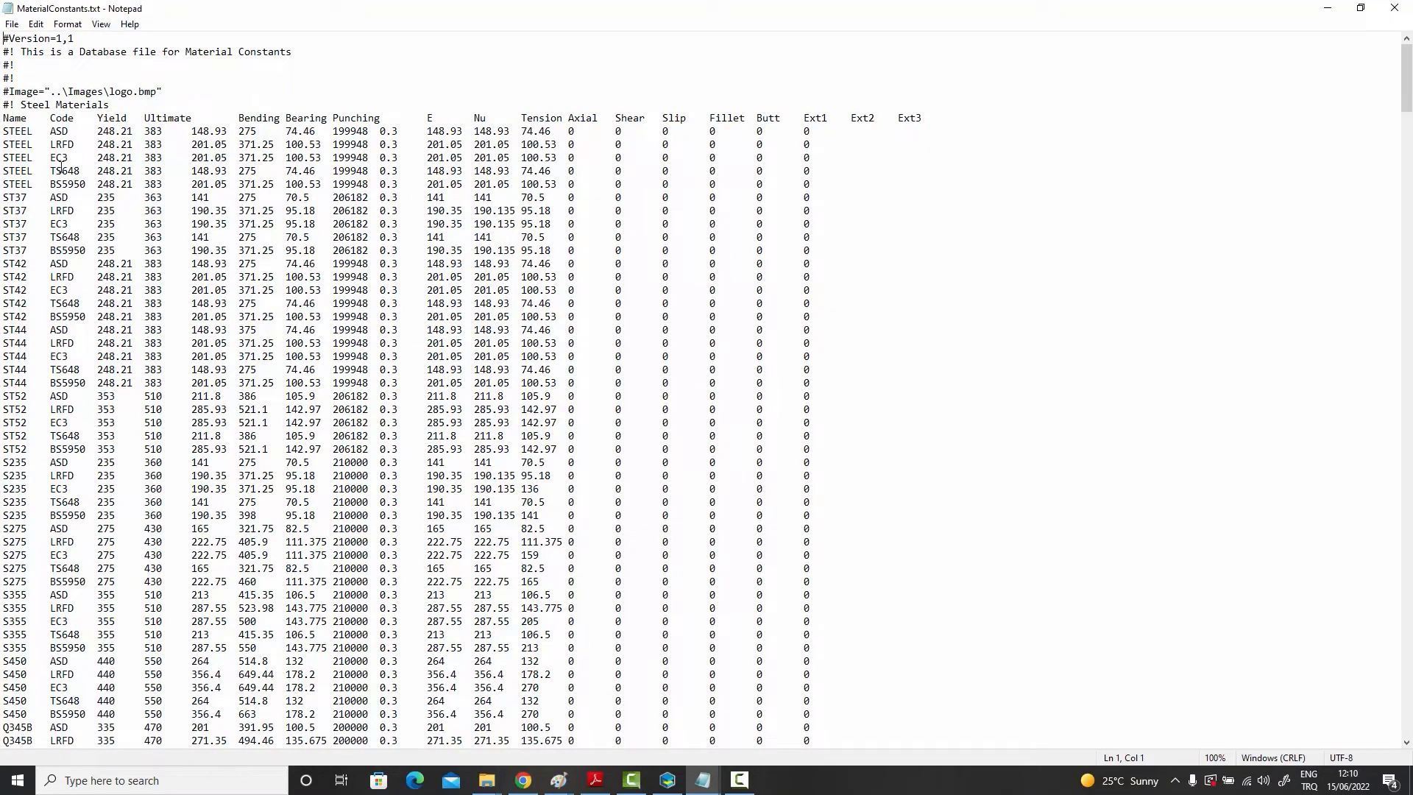
# Examine the material constants table's column headings, tension values and the ST37 row for the ASD code
pyautogui.moveTo(6, 120); pyautogui.dragTo(943, 120)
pyautogui.click(616, 184)
pyautogui.moveTo(4, 198); pyautogui.dragTo(74, 196)
pyautogui.moveTo(97, 197); pyautogui.dragTo(163, 197)
pyautogui.moveTo(524, 116); pyautogui.dragTo(951, 120)
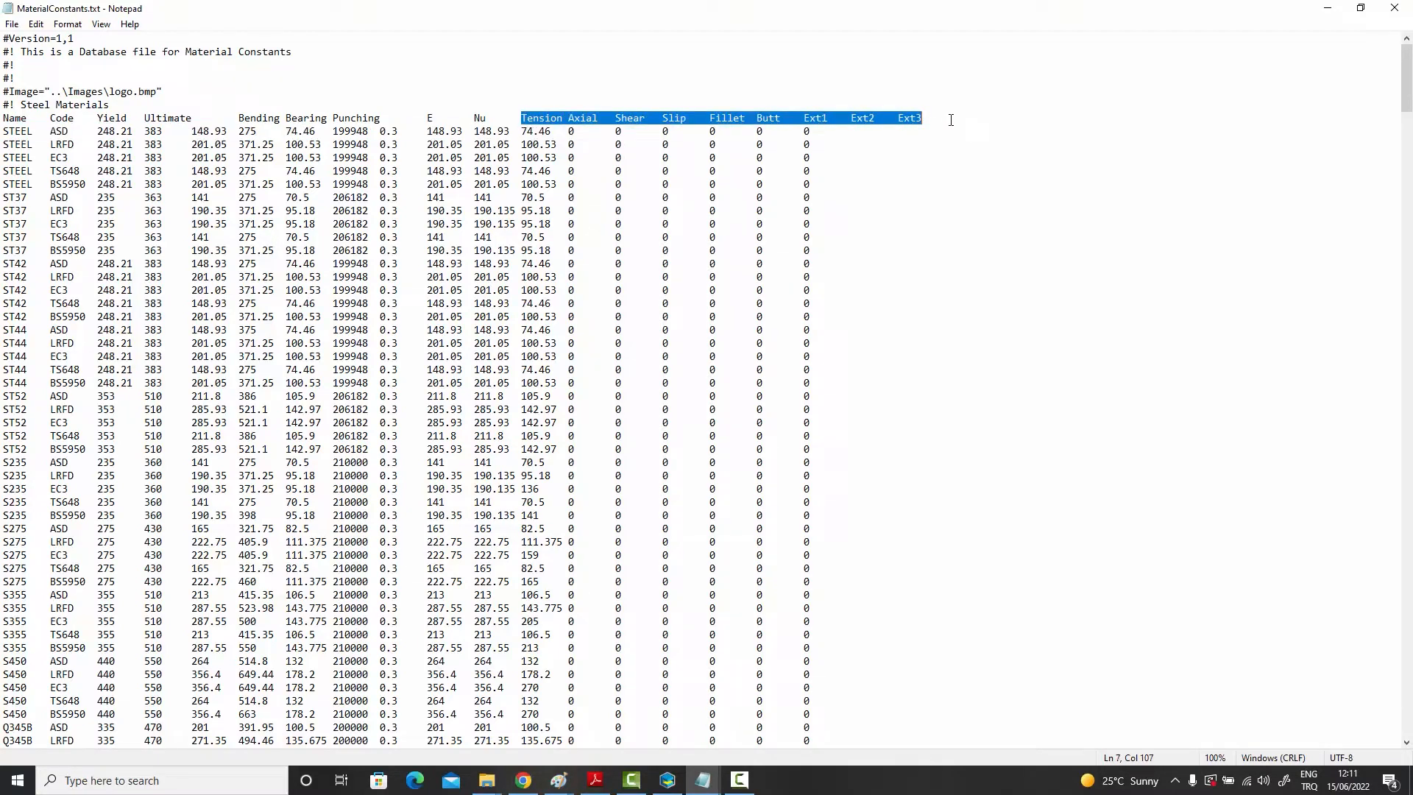
pyautogui.click(826, 172)
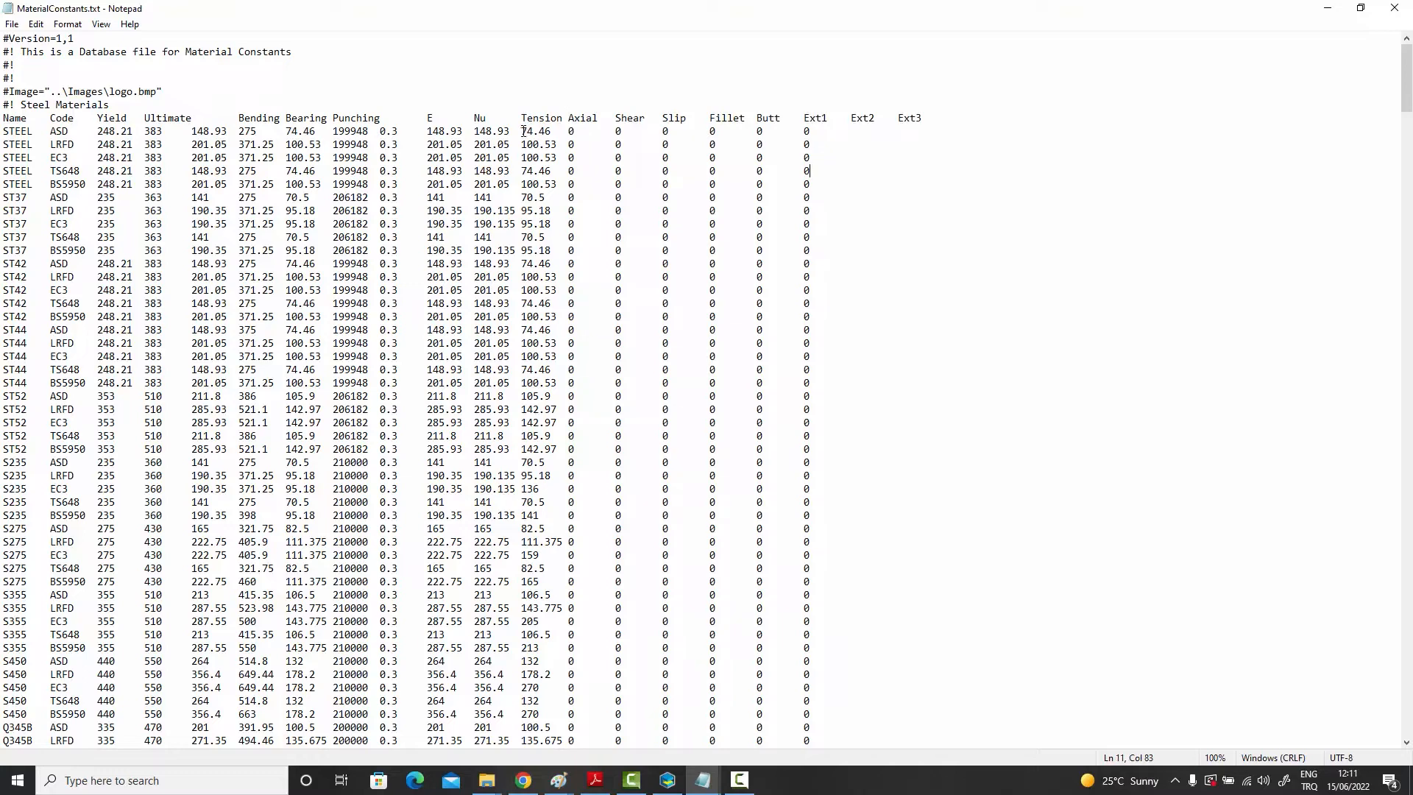
pyautogui.moveTo(523, 131); pyautogui.dragTo(549, 131)
pyautogui.moveTo(6, 197); pyautogui.dragTo(858, 198)
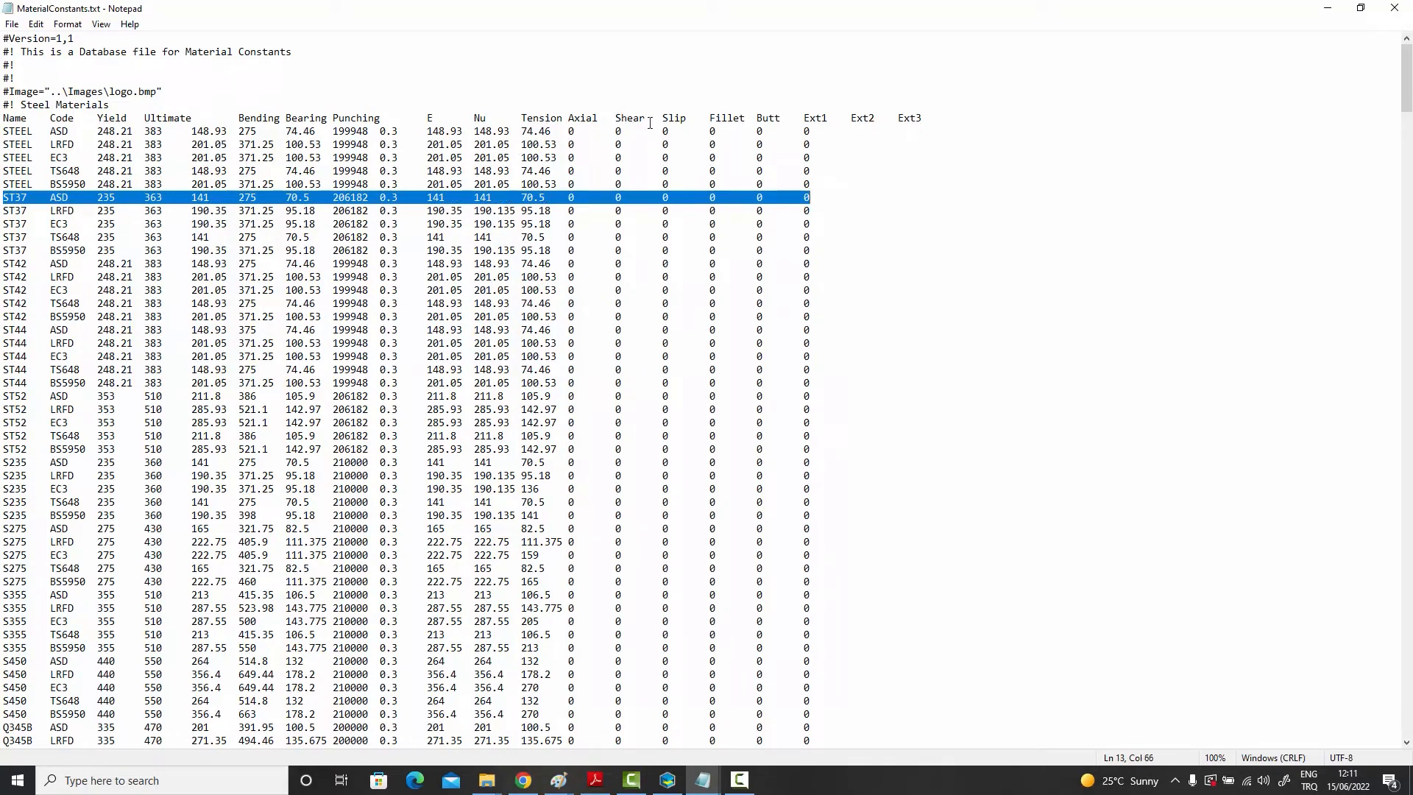
# Examine the ST37 ASD row's Tension value, the column headings from Tension to Butt, and the first STEEL row's Punching value
pyautogui.moveTo(524, 197); pyautogui.dragTo(550, 197)
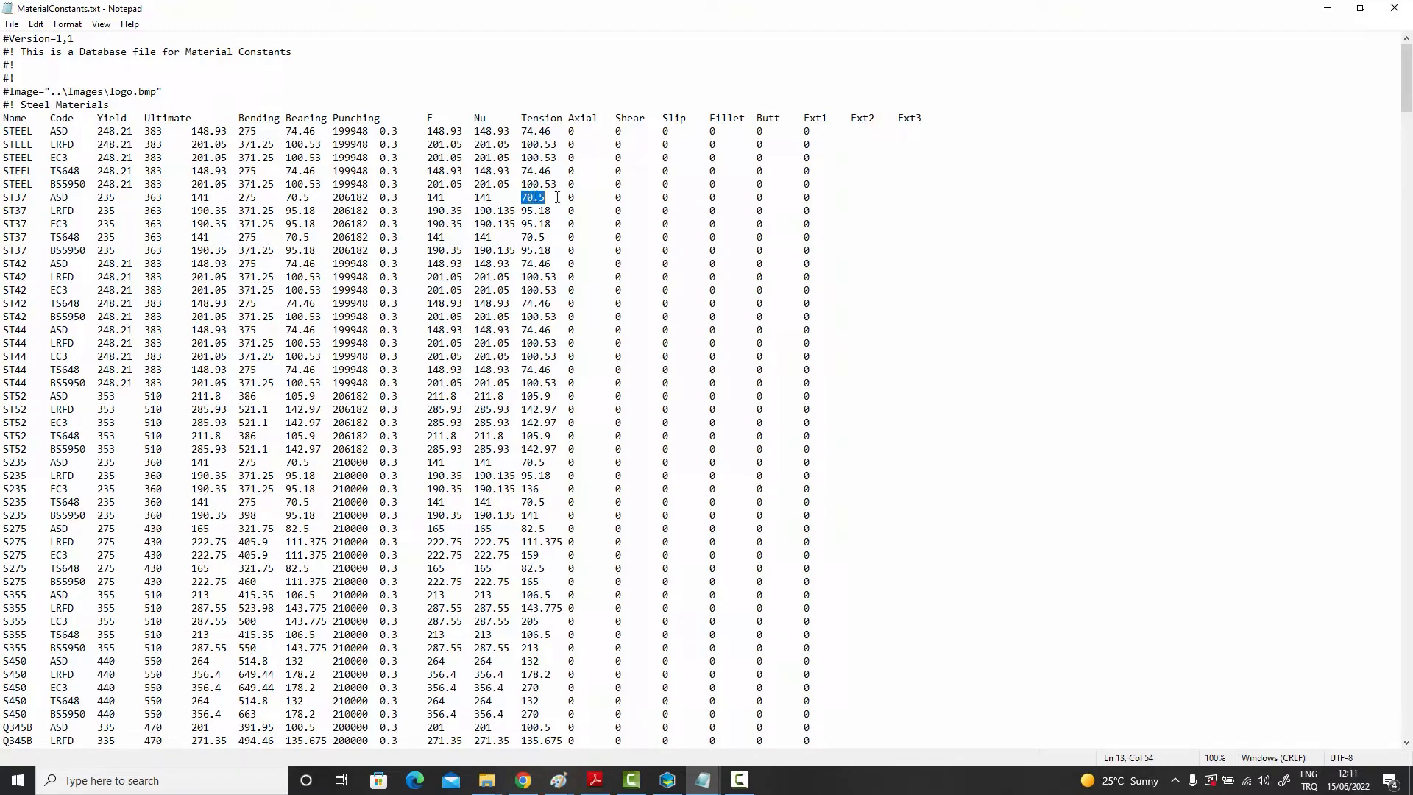
pyautogui.moveTo(521, 198); pyautogui.dragTo(547, 197)
pyautogui.click(447, 237)
pyautogui.moveTo(521, 117); pyautogui.dragTo(688, 118)
pyautogui.moveTo(709, 118); pyautogui.dragTo(783, 120)
pyautogui.moveTo(333, 131); pyautogui.dragTo(371, 131)
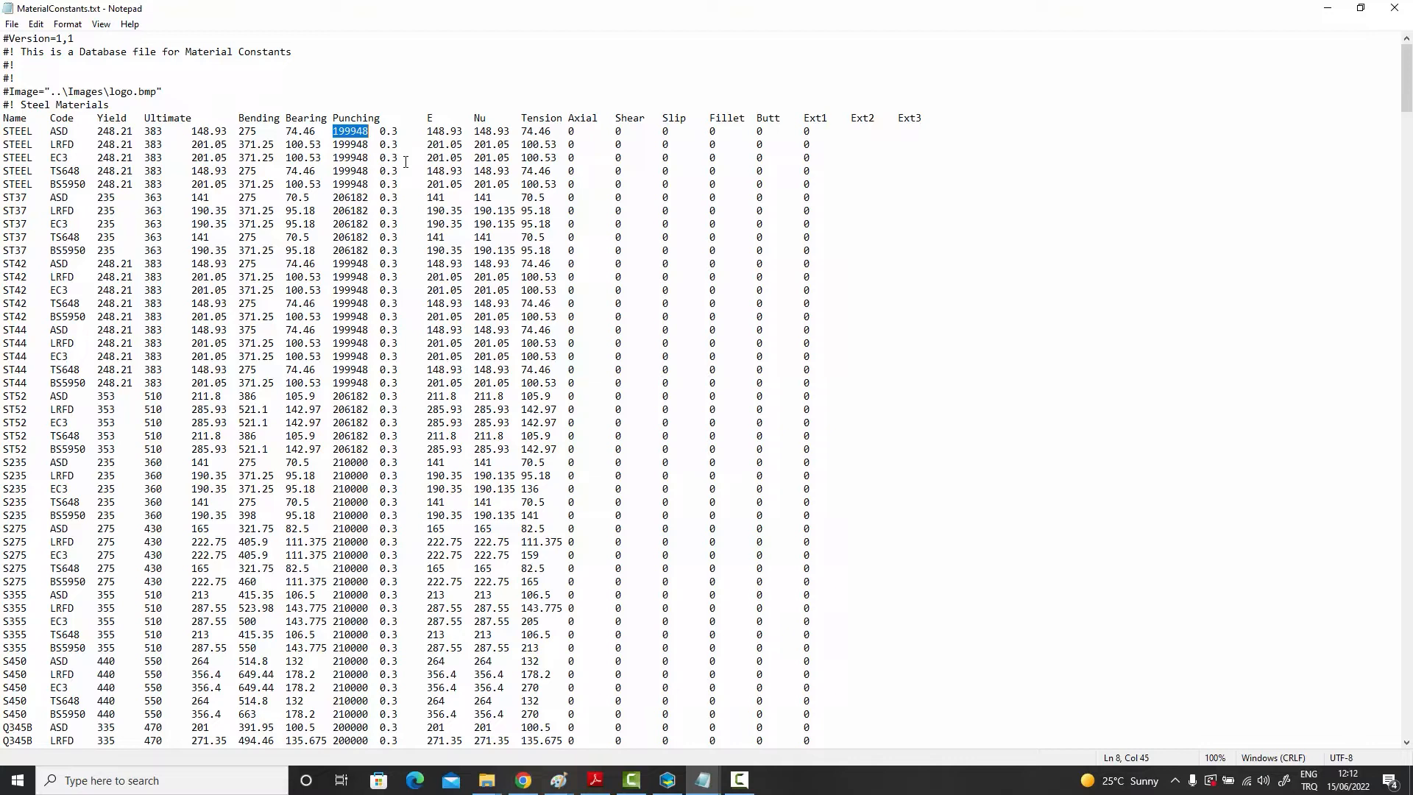
pyautogui.click(415, 199)
# Go to the Bolt Materials section and highlight the rows for grades 4.6, 5.6 and 8.8
pyautogui.moveTo(1406, 103); pyautogui.dragTo(1364, 340)
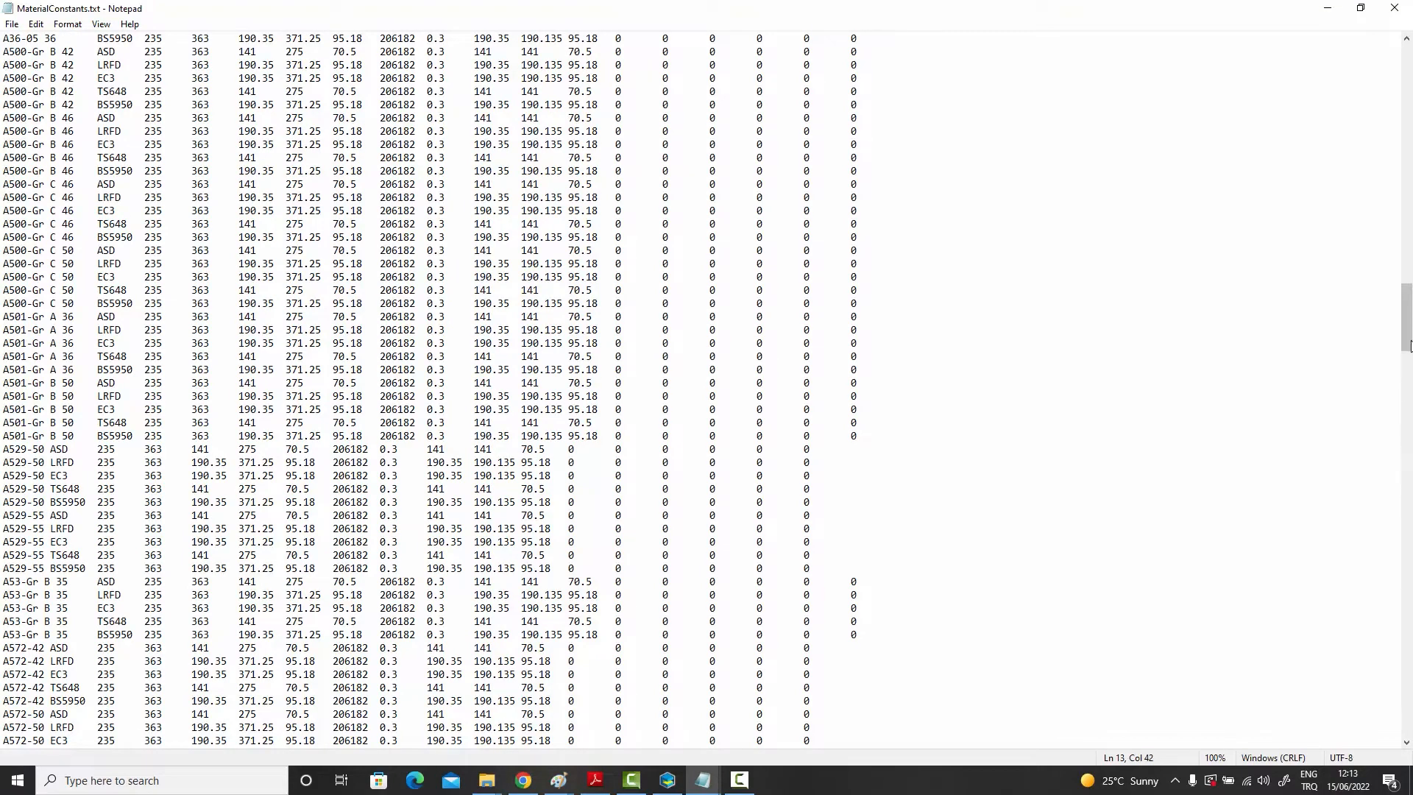
pyautogui.moveTo(1406, 337); pyautogui.dragTo(1387, 477)
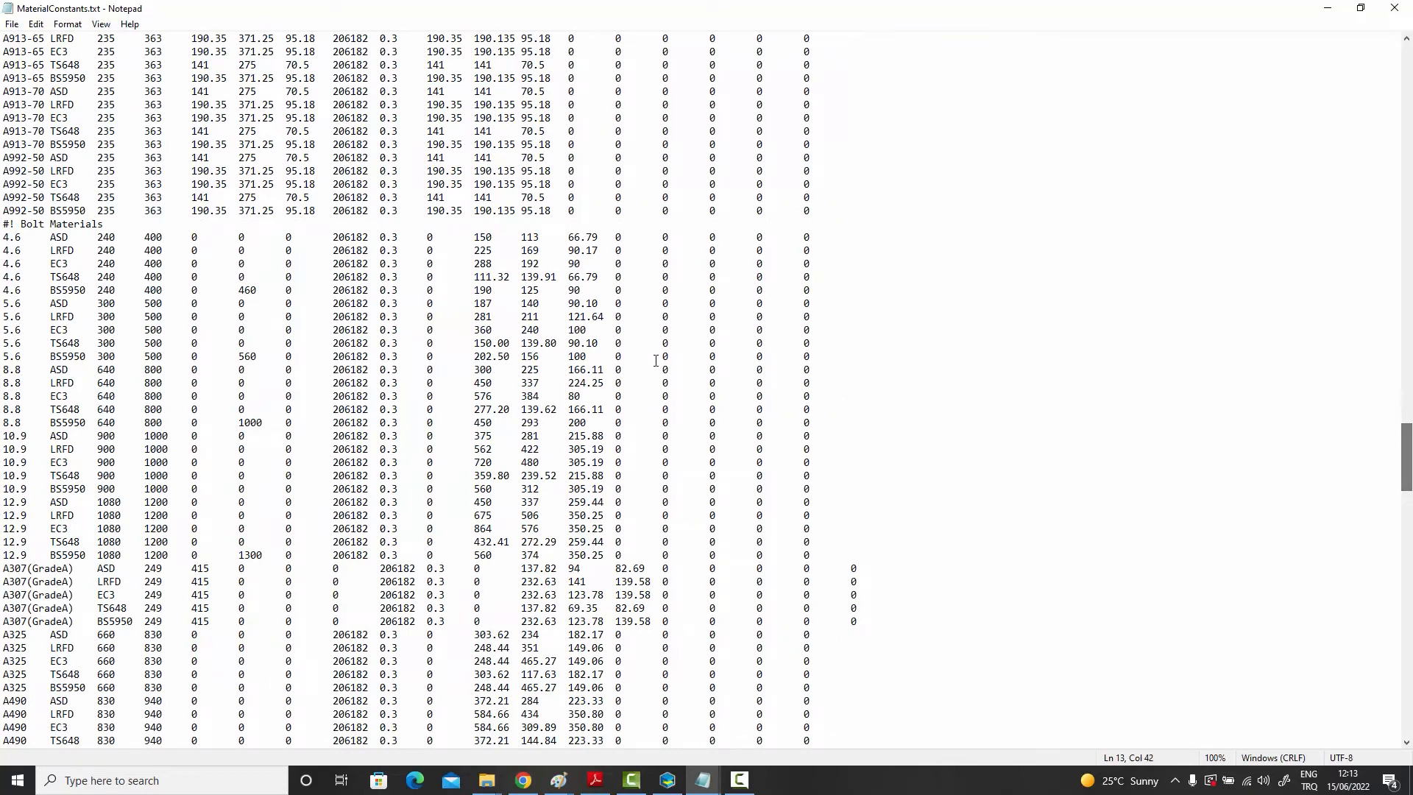
pyautogui.moveTo(5, 238); pyautogui.dragTo(825, 425)
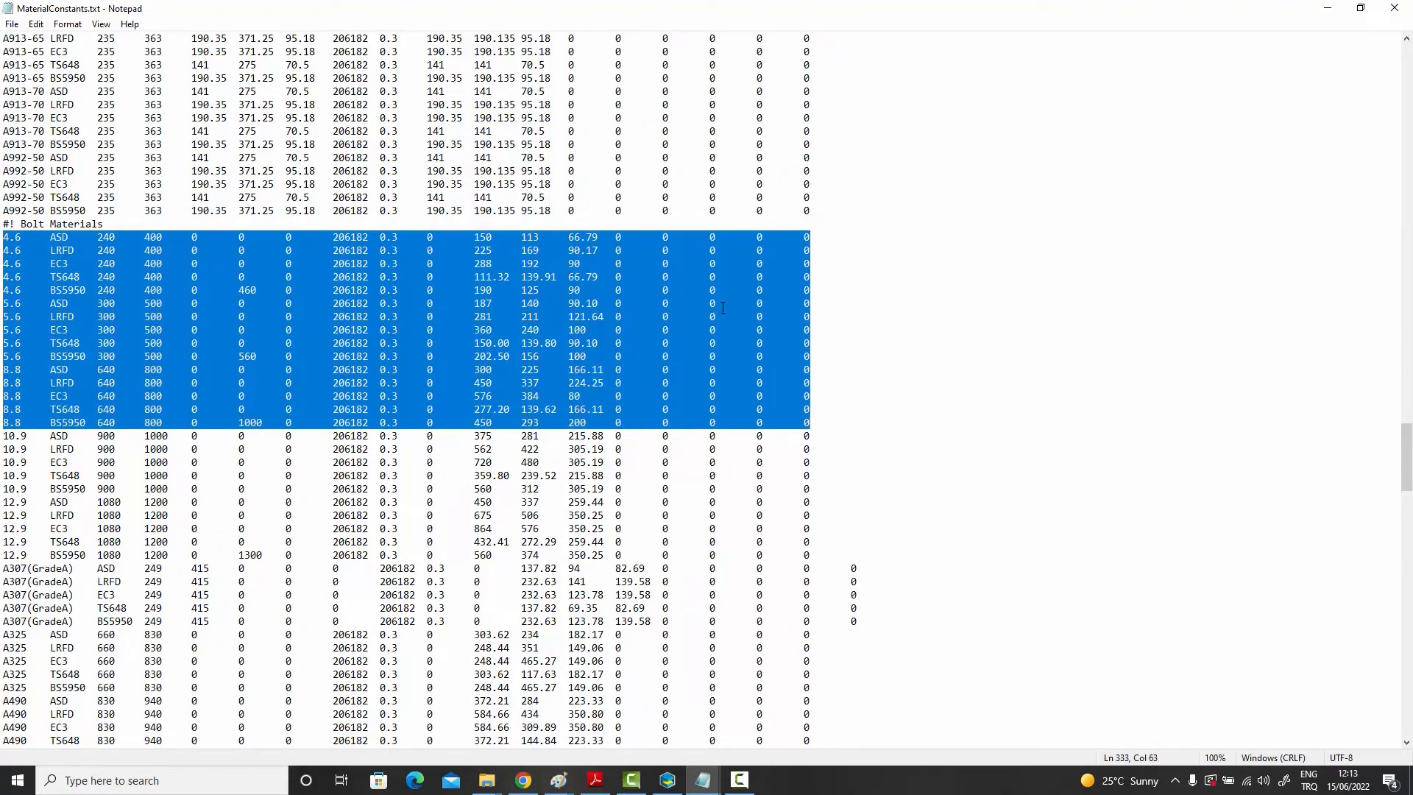
pyautogui.click(762, 303)
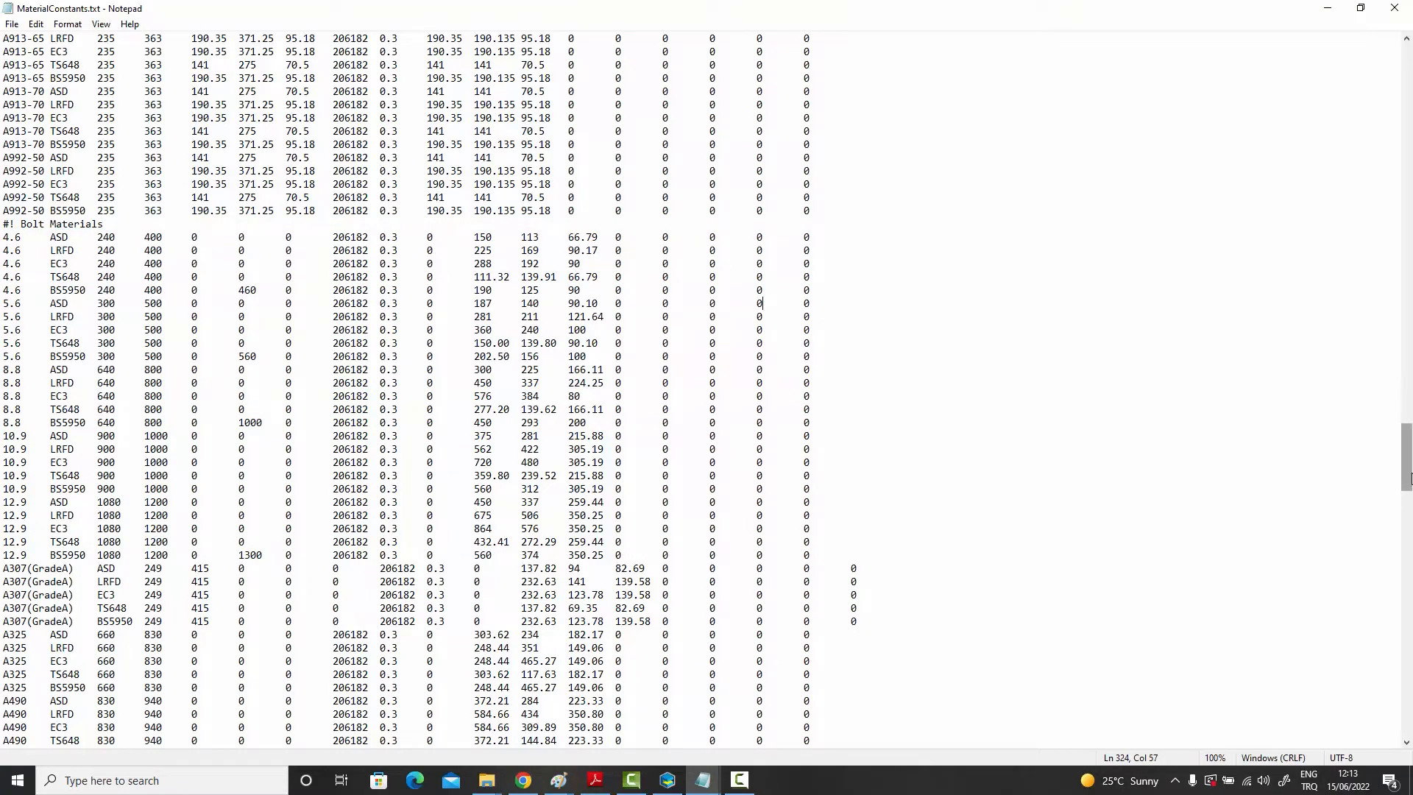
# Examine the E60XX and E70XX rows under Weld Materials, and return to the ST37 rows under Steel Materials
pyautogui.moveTo(1403, 476); pyautogui.dragTo(1396, 625)
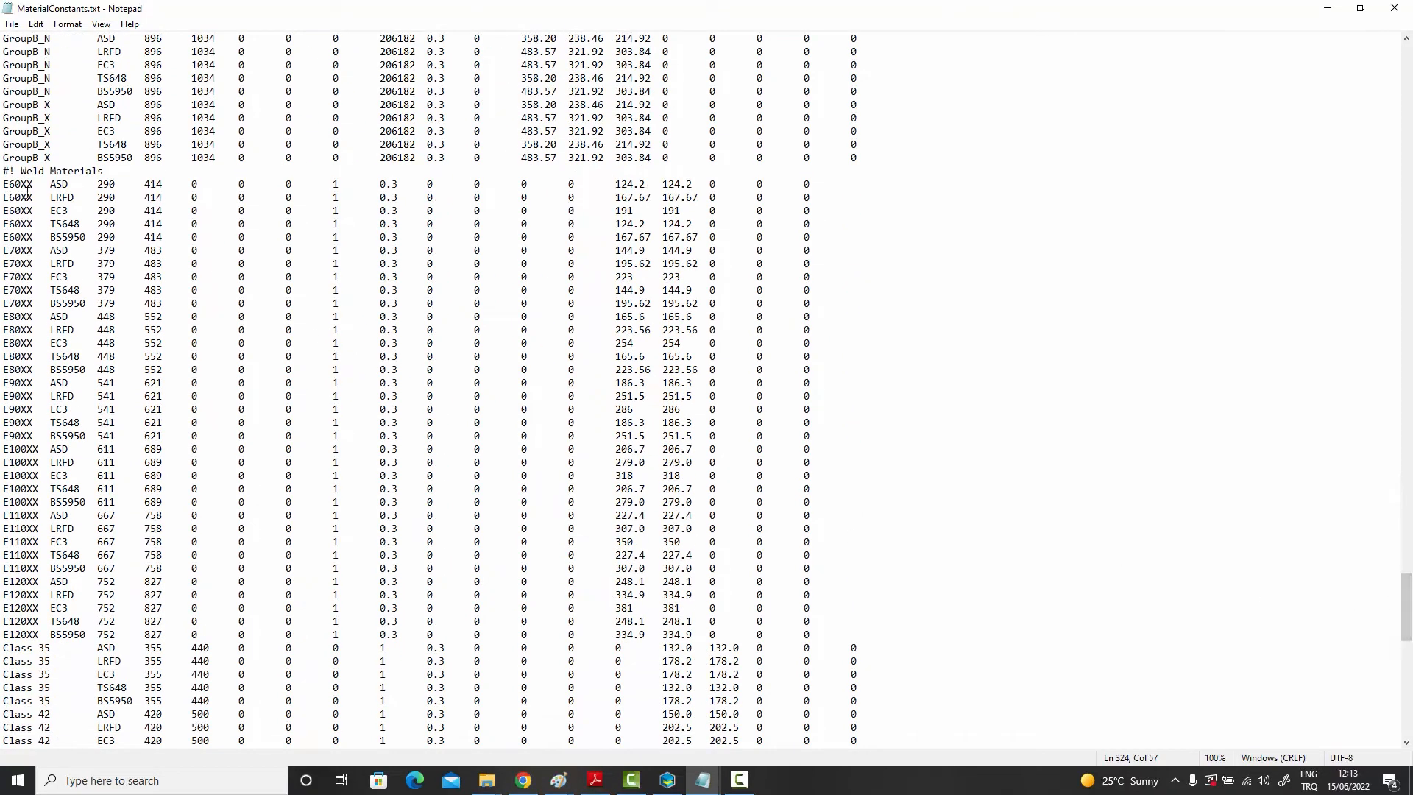
pyautogui.moveTo(4, 184); pyautogui.dragTo(301, 293)
pyautogui.click(862, 231)
pyautogui.moveTo(617, 183); pyautogui.dragTo(813, 250)
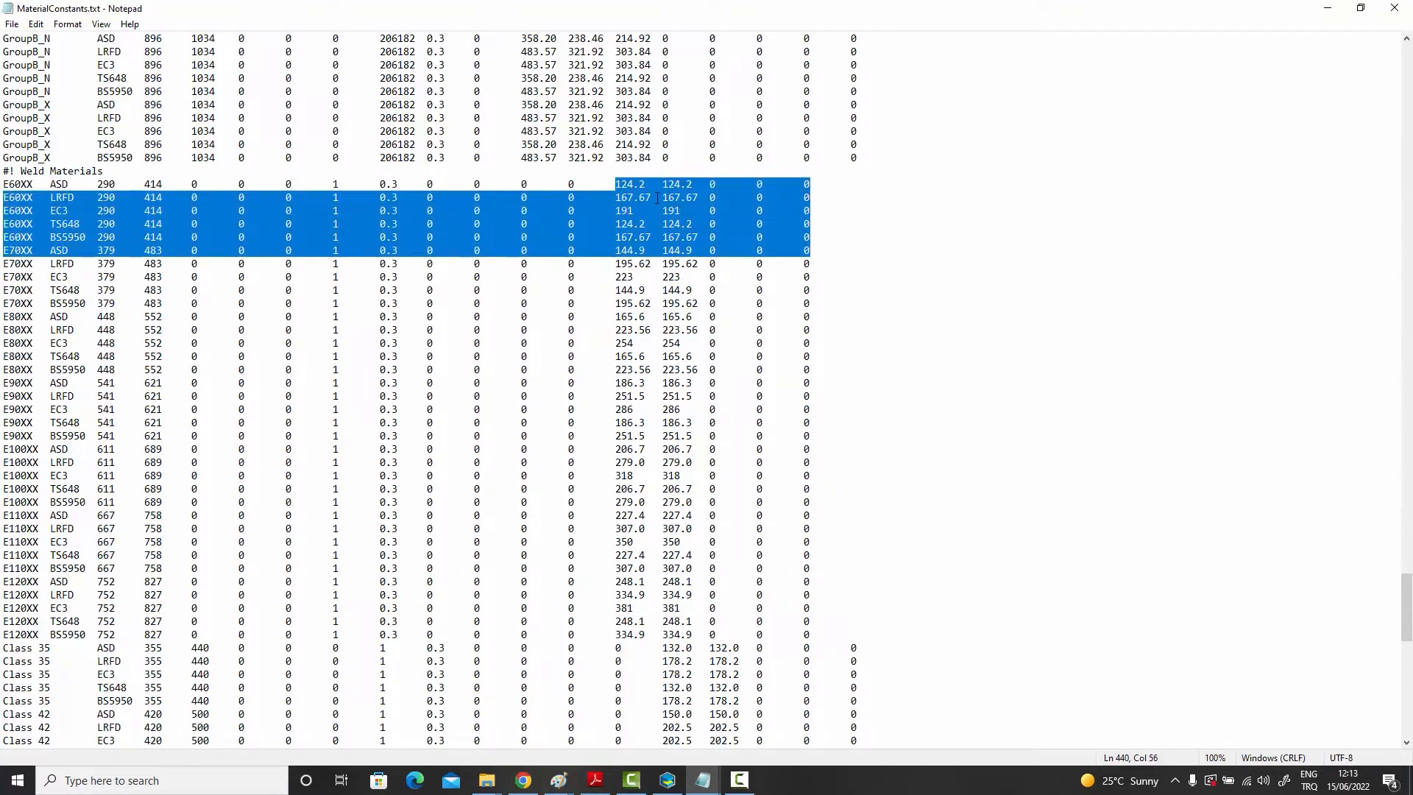
pyautogui.click(829, 291)
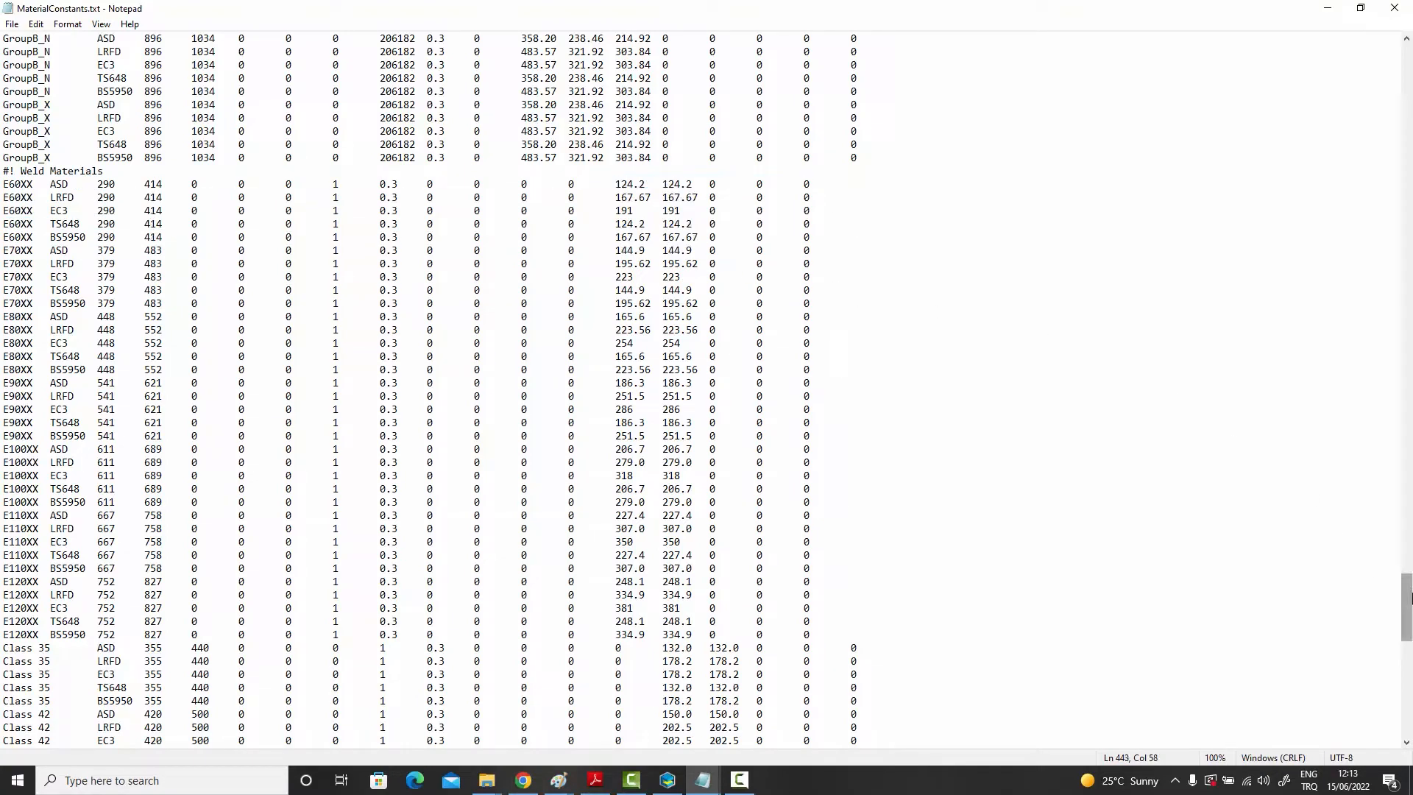
pyautogui.moveTo(1406, 607); pyautogui.dragTo(1412, 34)
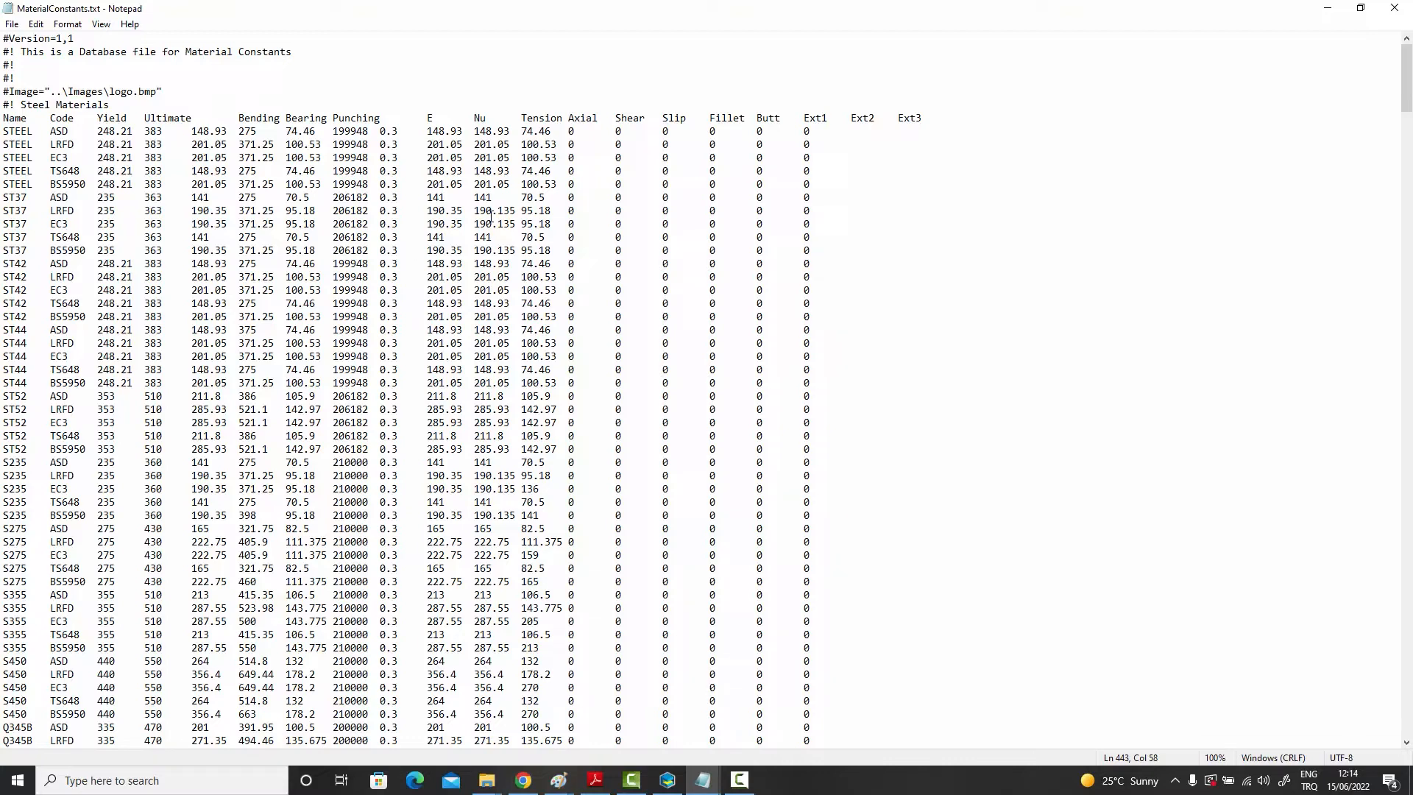
pyautogui.moveTo(3, 198); pyautogui.dragTo(576, 193)
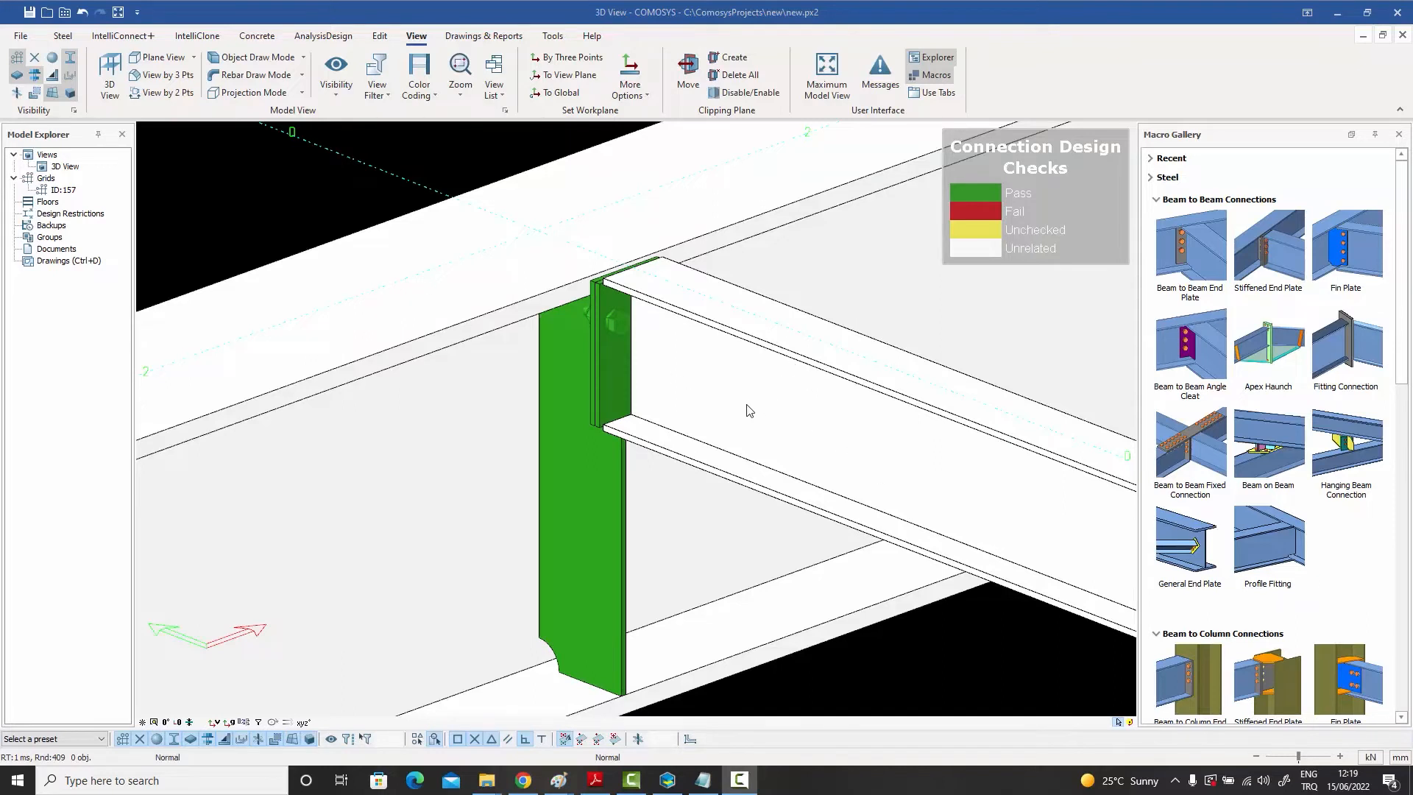
# Switch to COMOSYS and check the connected beam's Shear Capacity Ratio and As2 shear area in its properties, leaving them unchanged
pyautogui.doubleClick(706, 409)
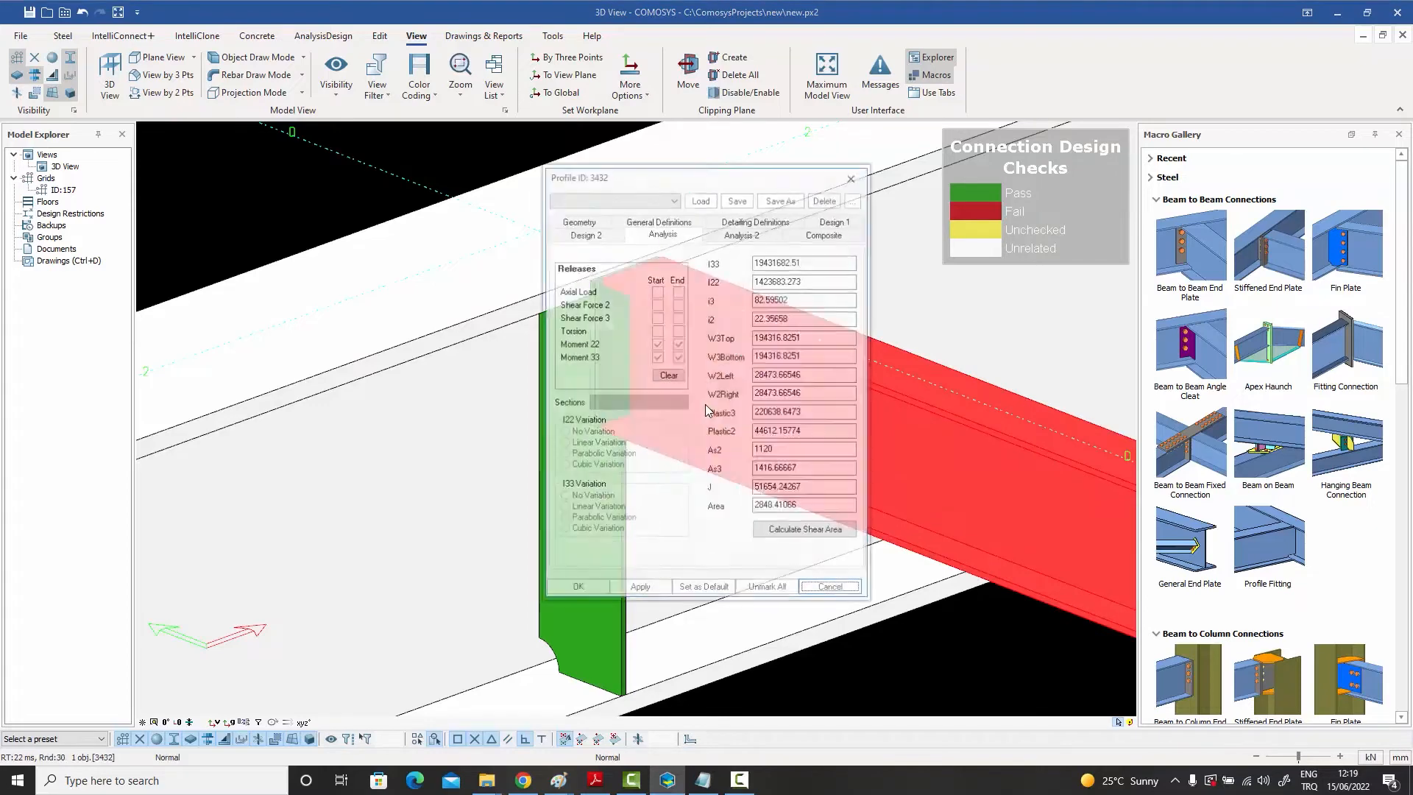
pyautogui.click(754, 221)
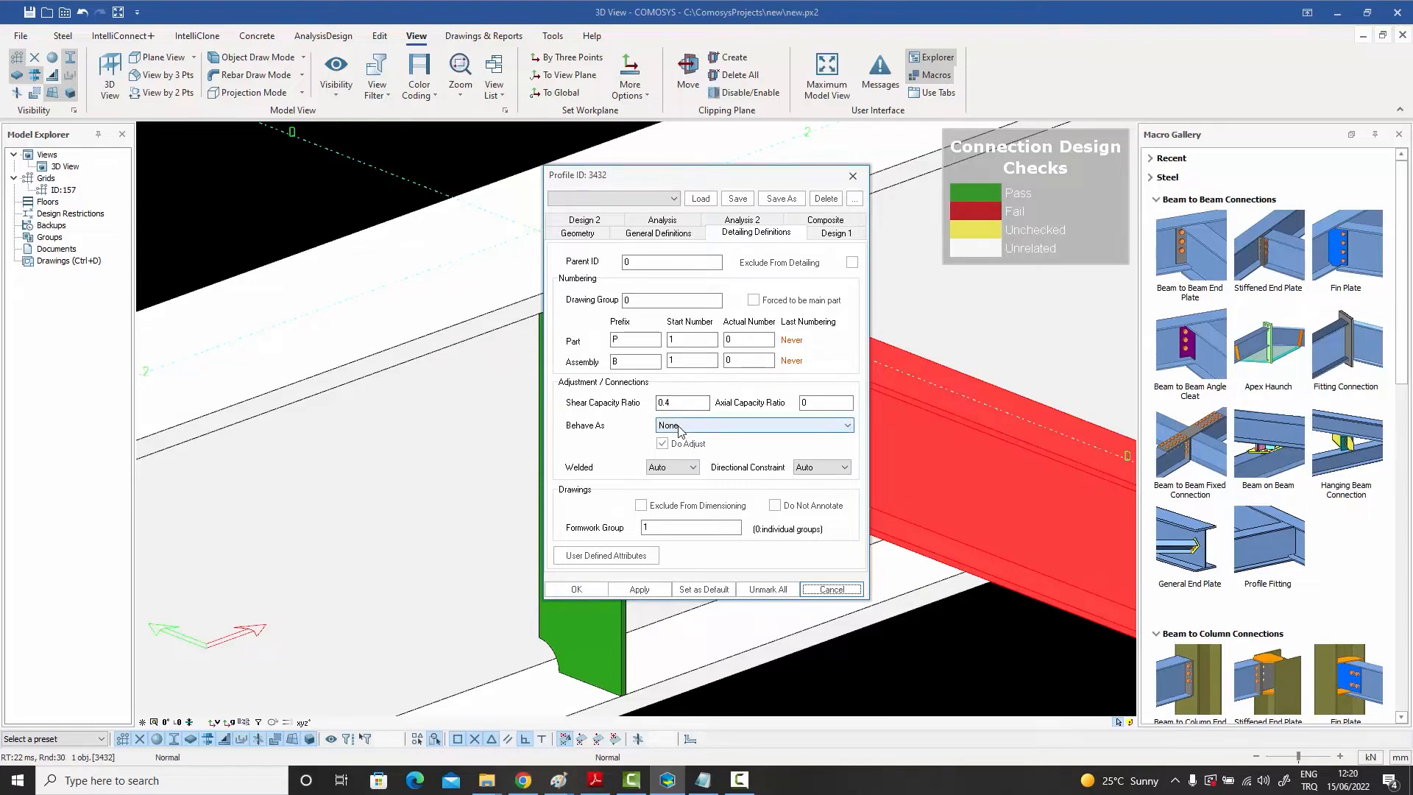
pyautogui.click(663, 221)
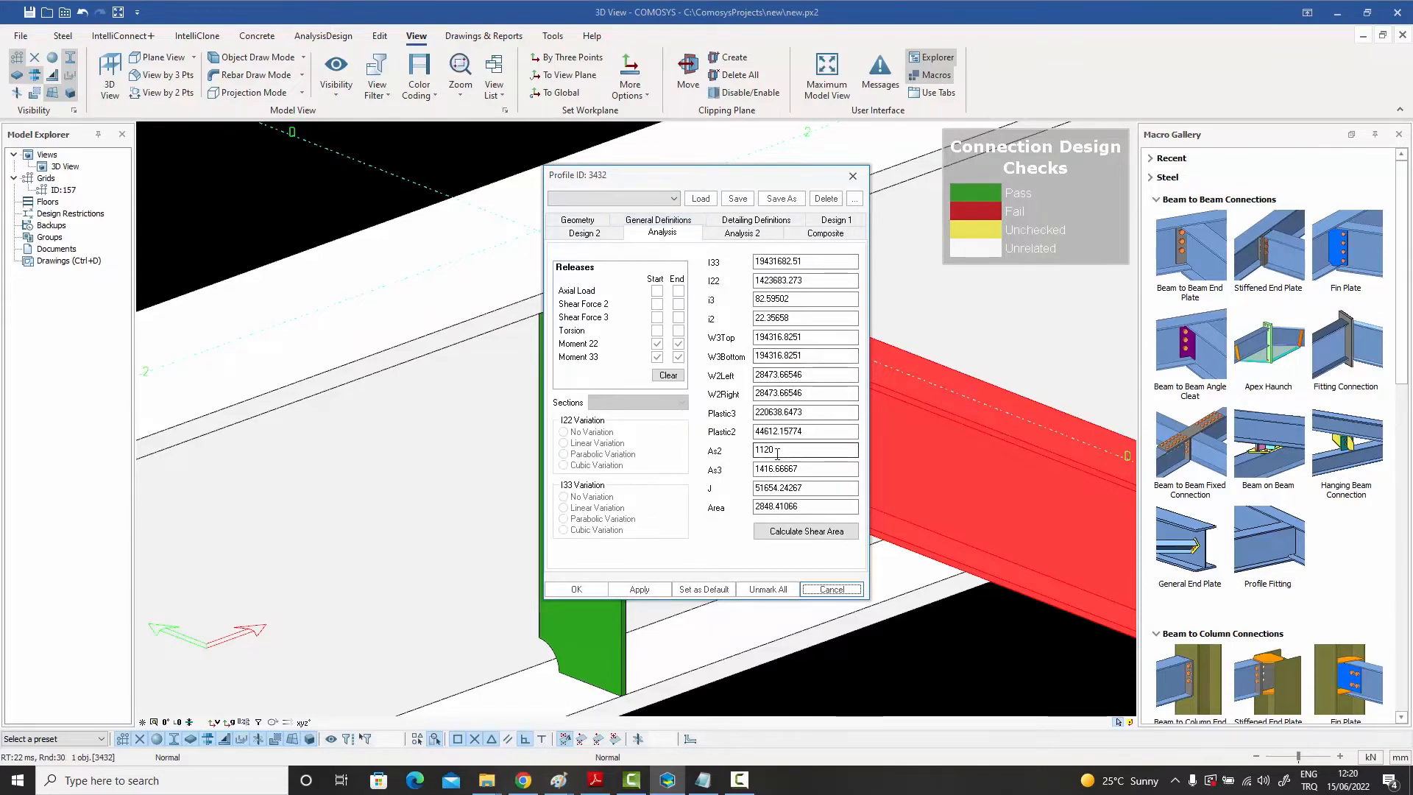
pyautogui.moveTo(764, 449); pyautogui.dragTo(774, 445)
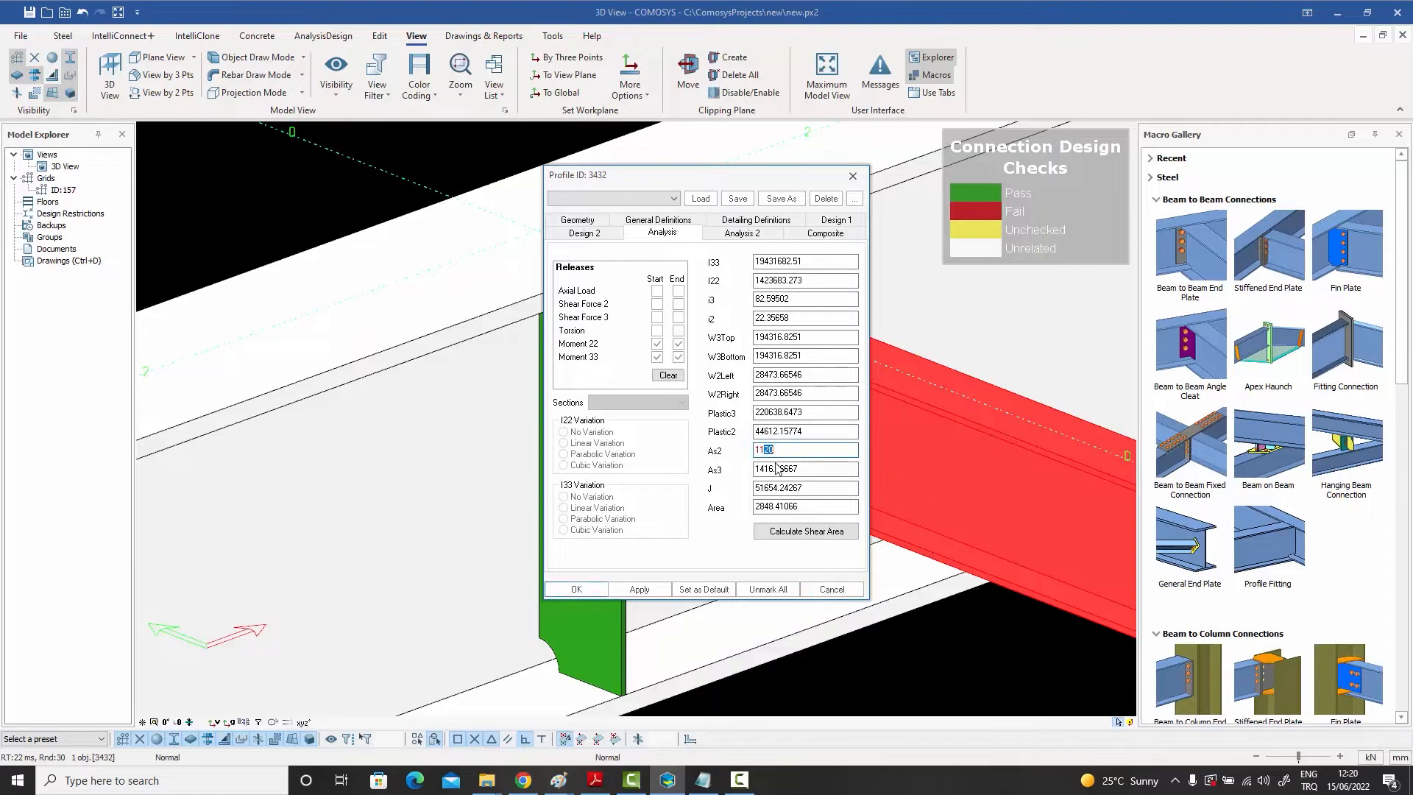
pyautogui.click(782, 448)
pyautogui.click(803, 488)
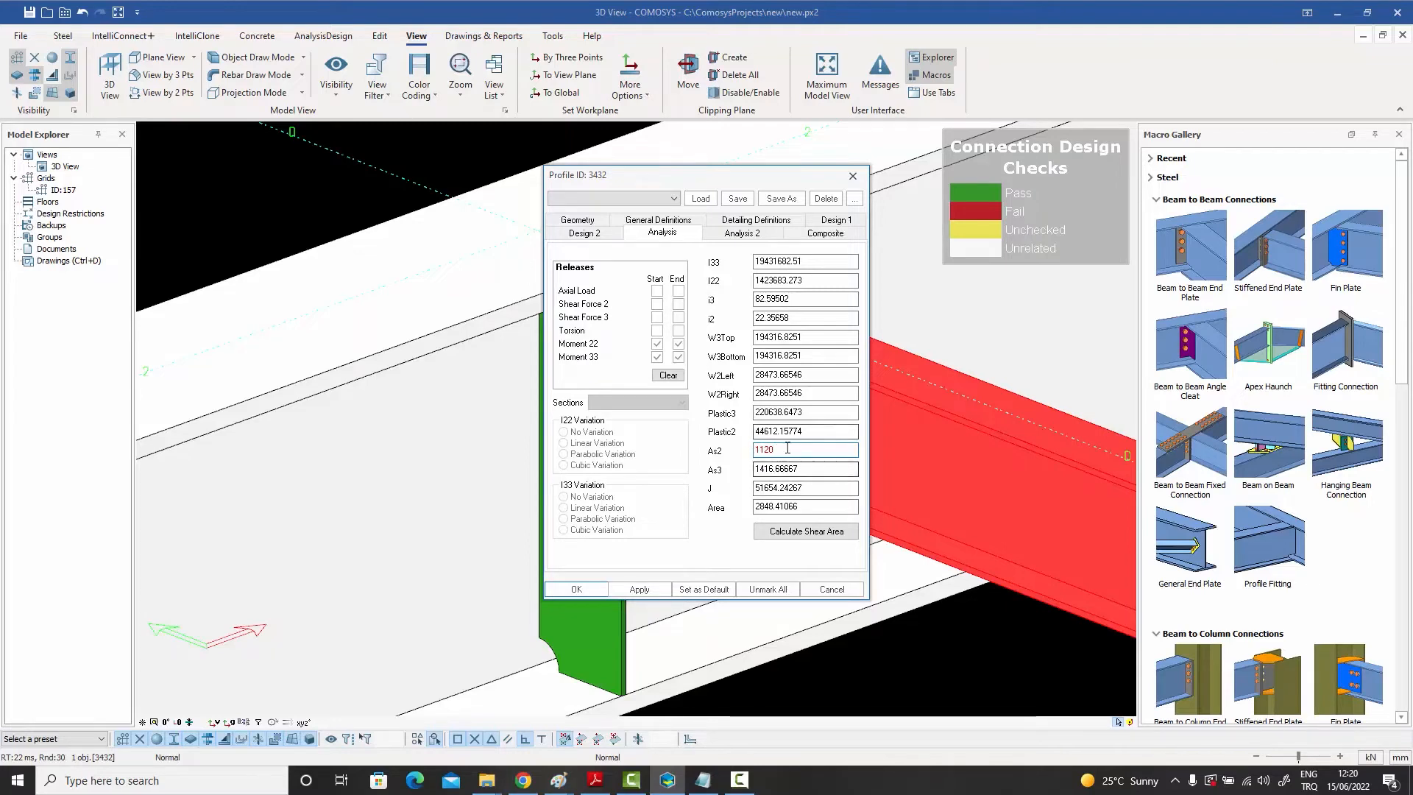
pyautogui.click(830, 589)
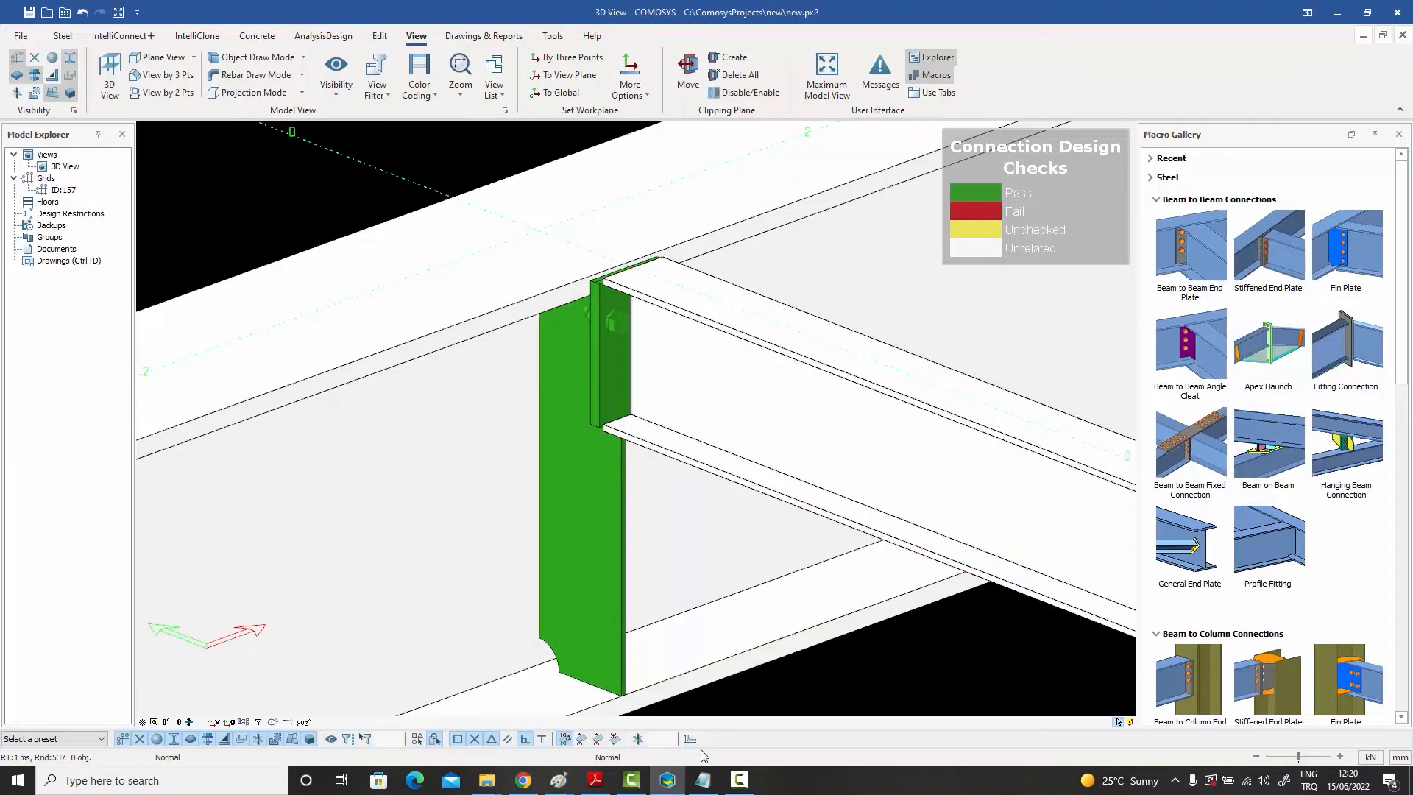
# Switch to MaterialConstants.txt in Notepad, highlight the ST37 ASD row's value under Tension, and return to the model
pyautogui.click(704, 780)
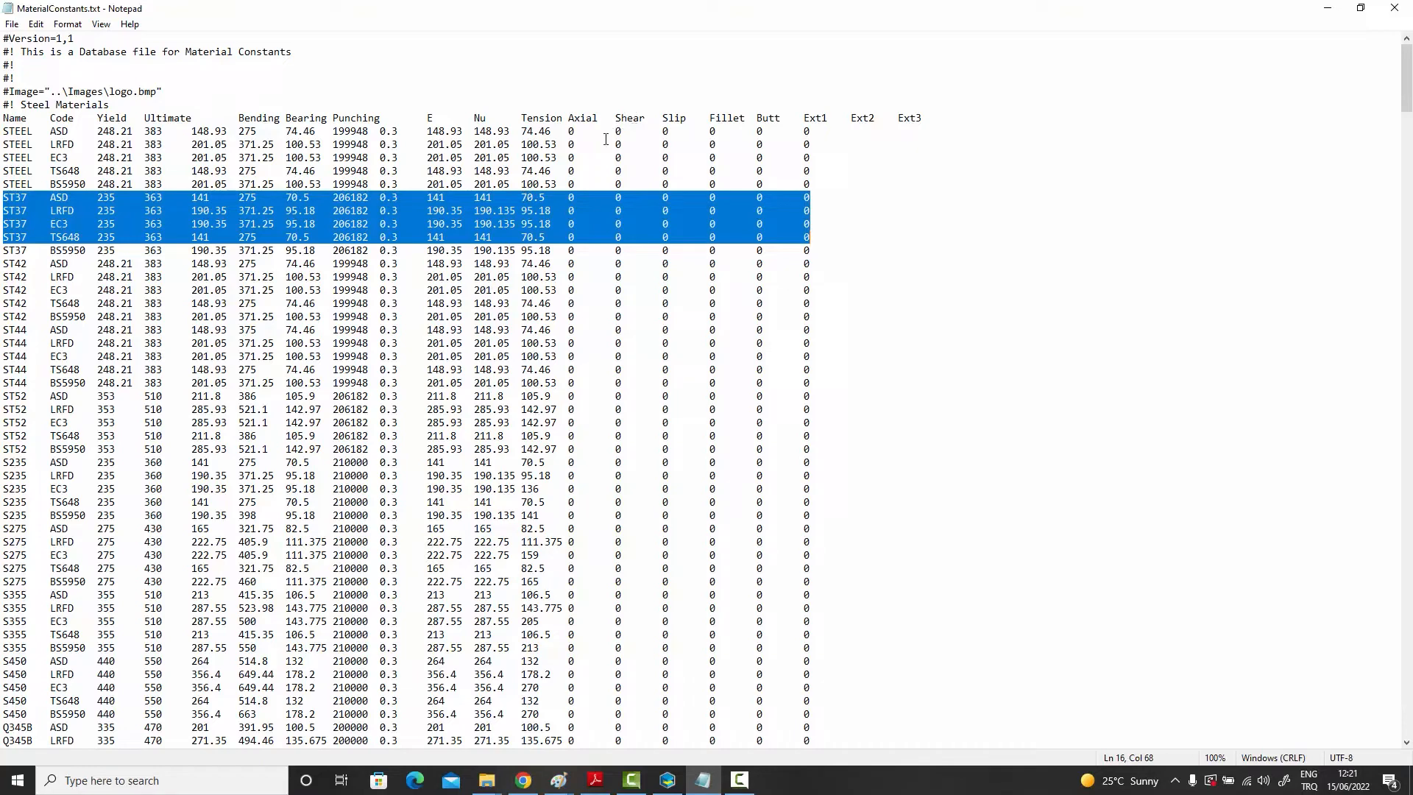
pyautogui.click(543, 191)
pyautogui.moveTo(521, 198); pyautogui.dragTo(546, 198)
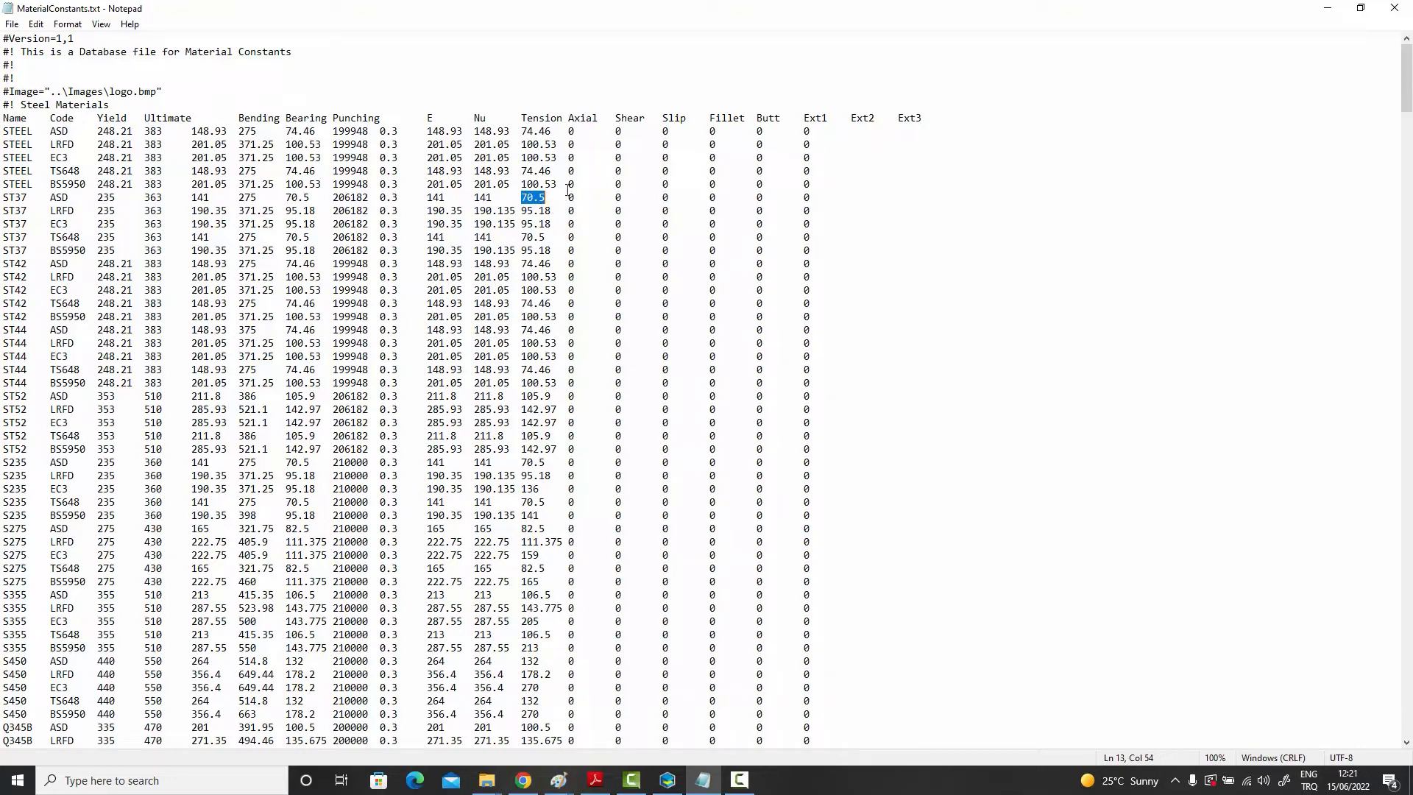
pyautogui.click(1328, 13)
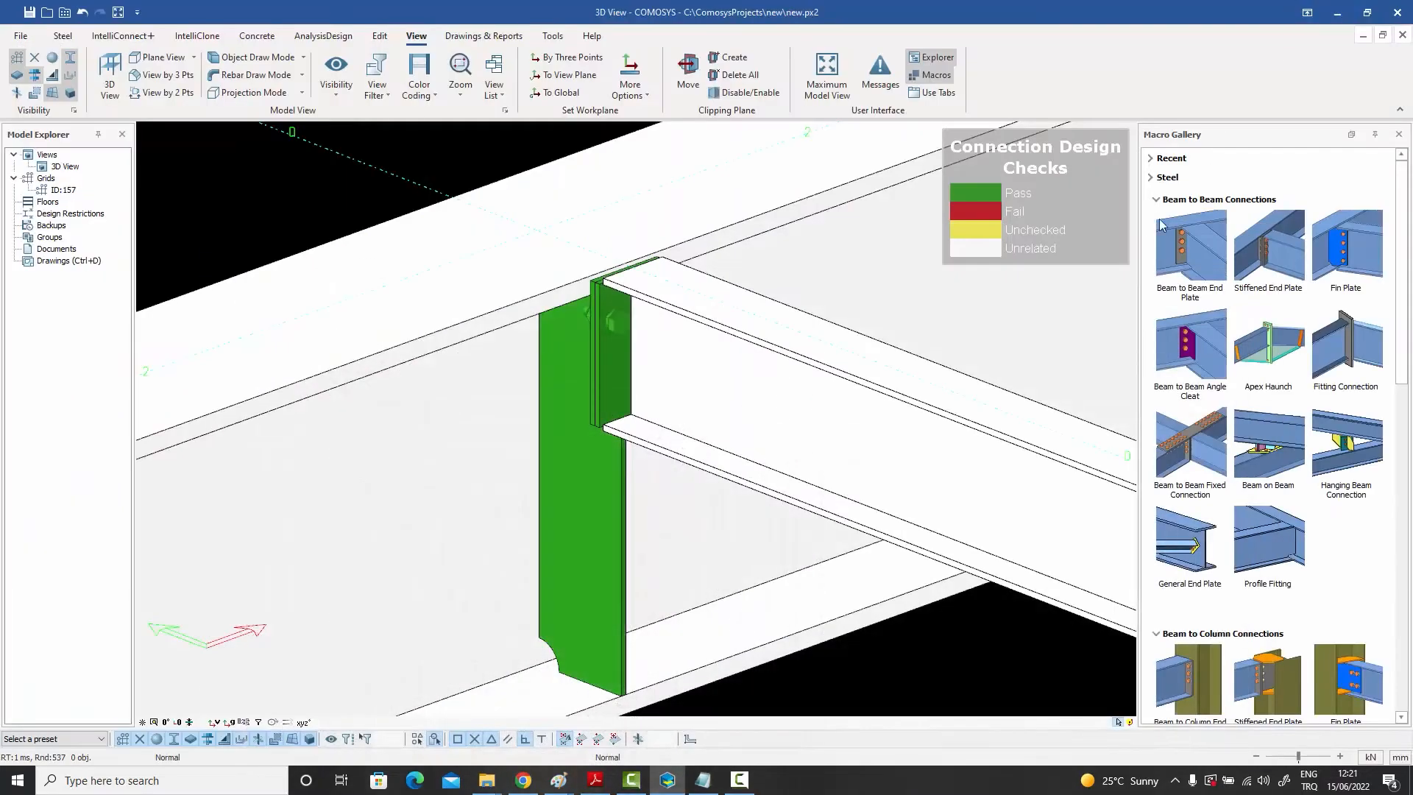
# Review the beam's Shear Capacity Ratio in its Detailing Definitions and close the properties without changes
pyautogui.doubleClick(820, 425)
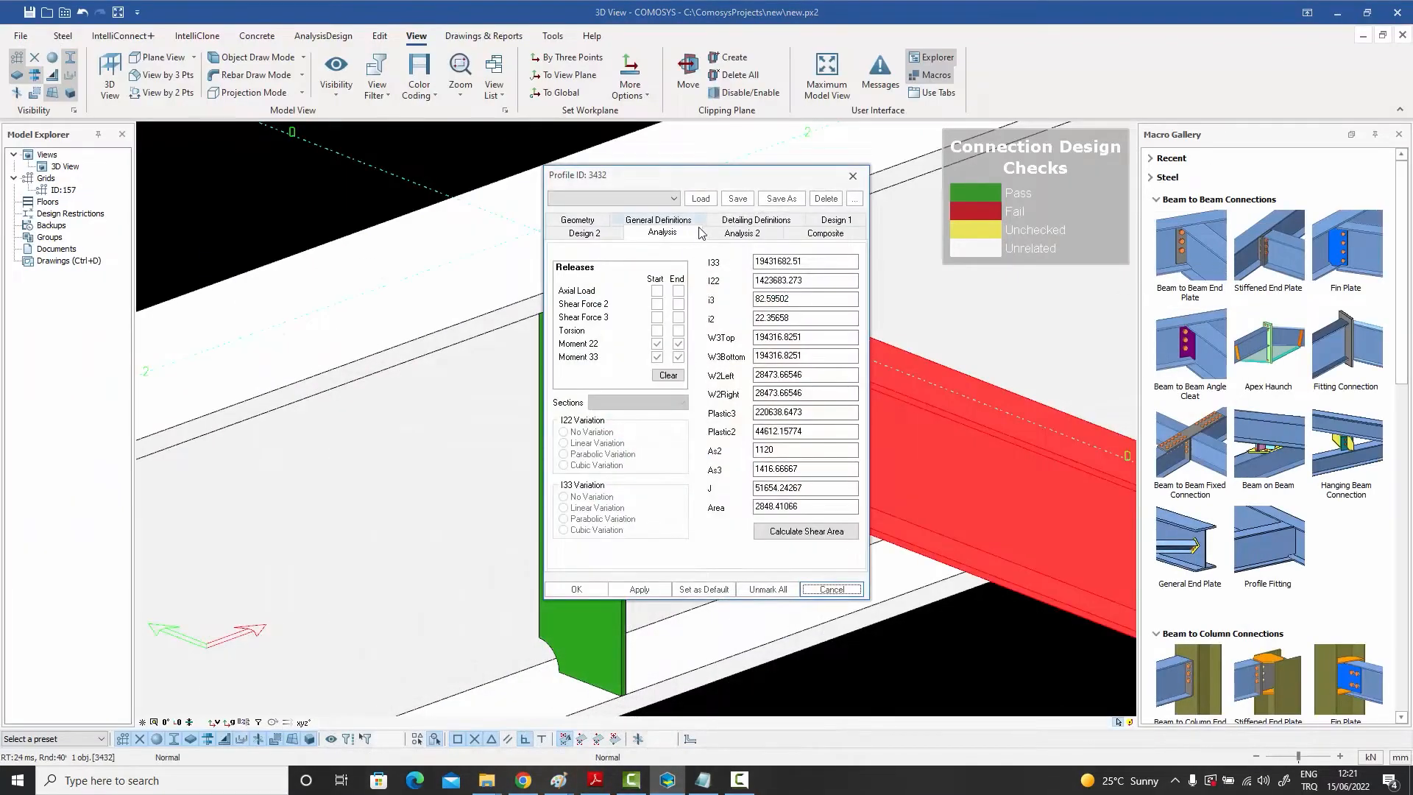
pyautogui.click(751, 223)
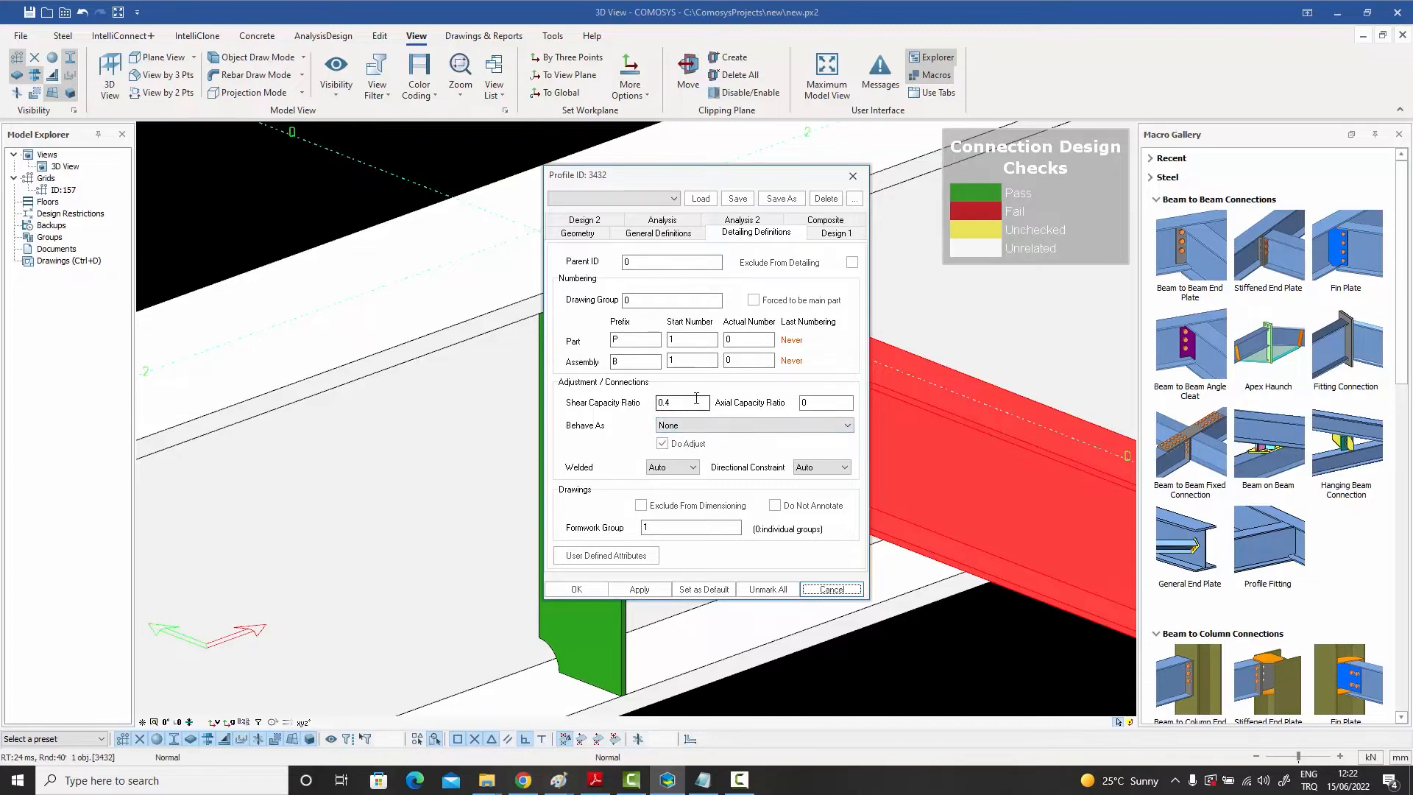
pyautogui.click(853, 179)
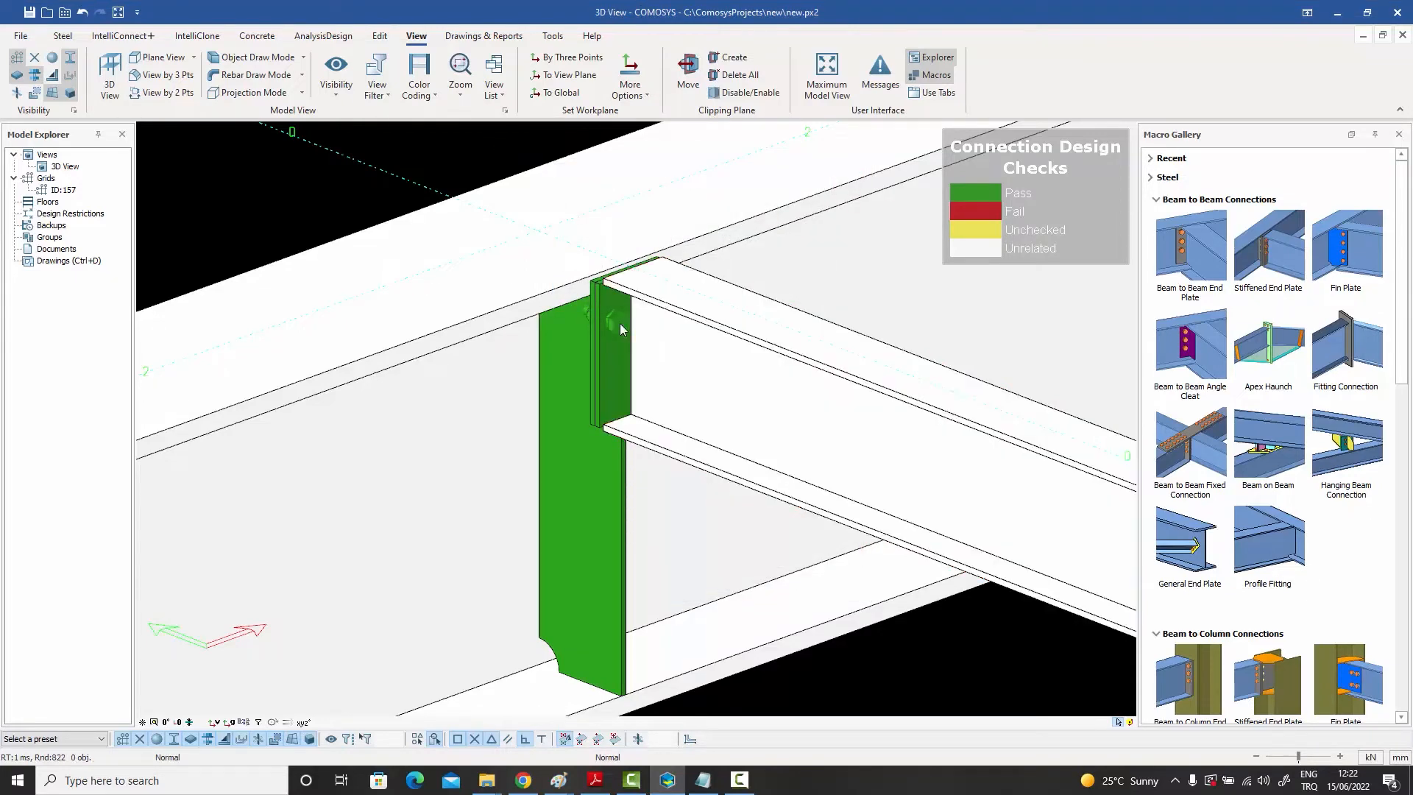
# Check the end plate bolt group's assembly, diameter and material in its properties, and cancel without changes
pyautogui.click(620, 324)
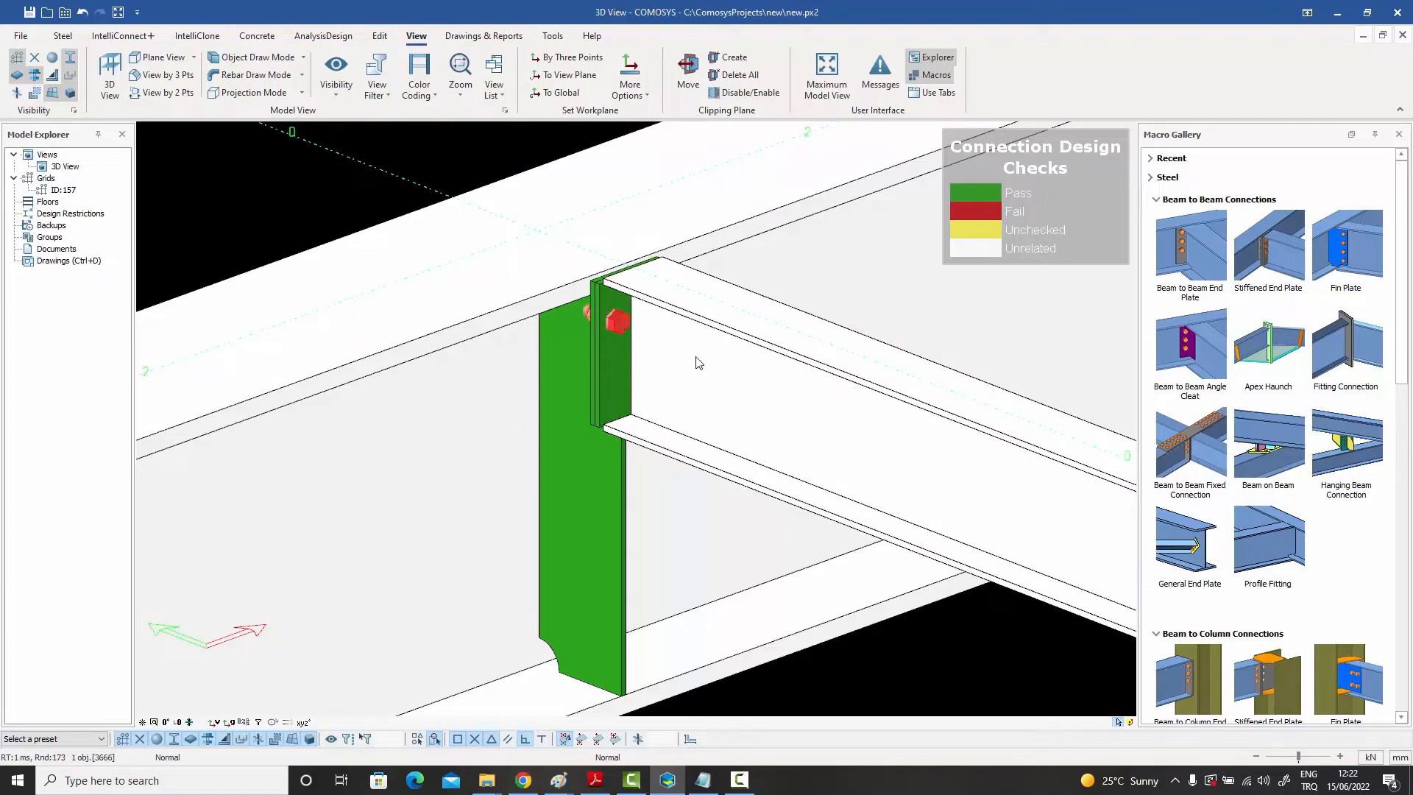
pyautogui.doubleClick(622, 324)
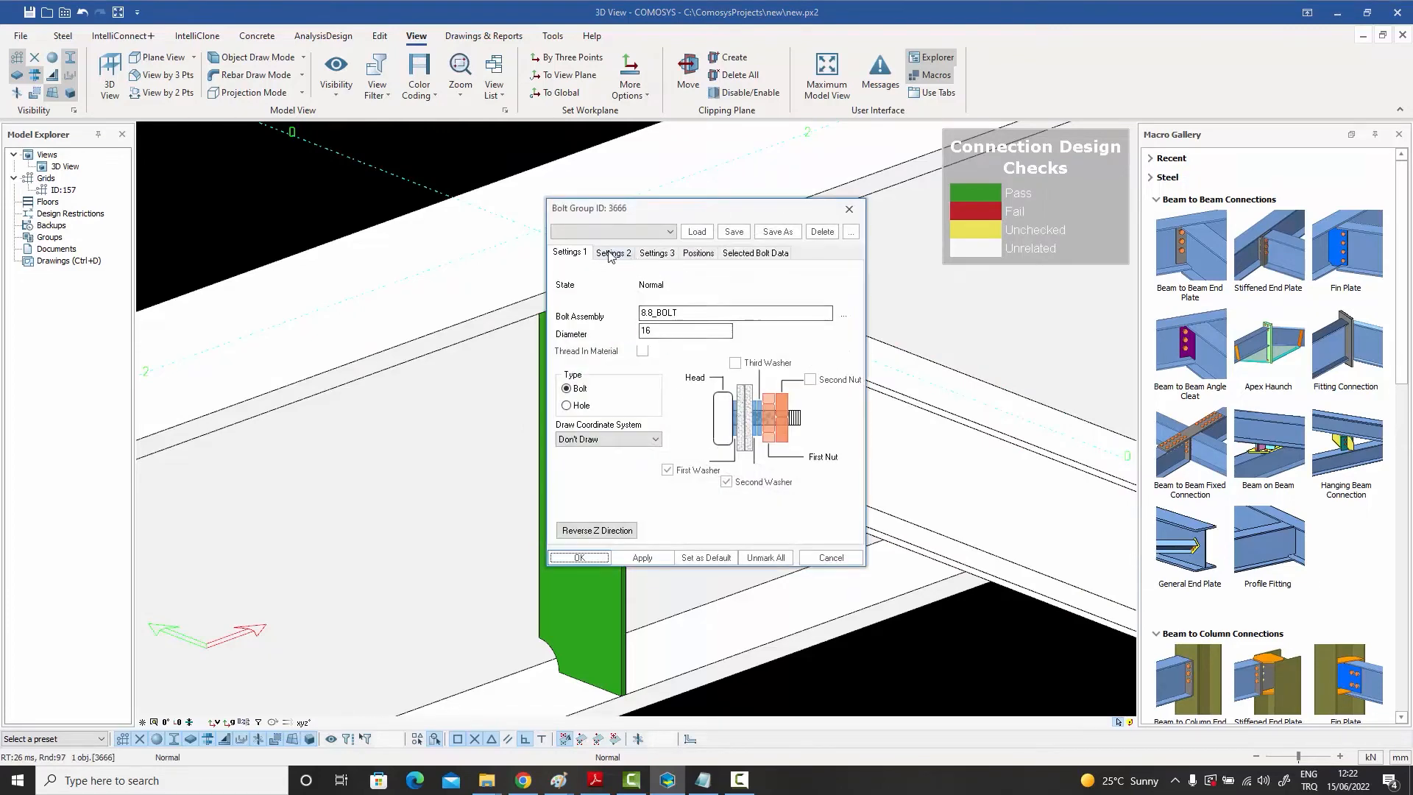
pyautogui.click(610, 253)
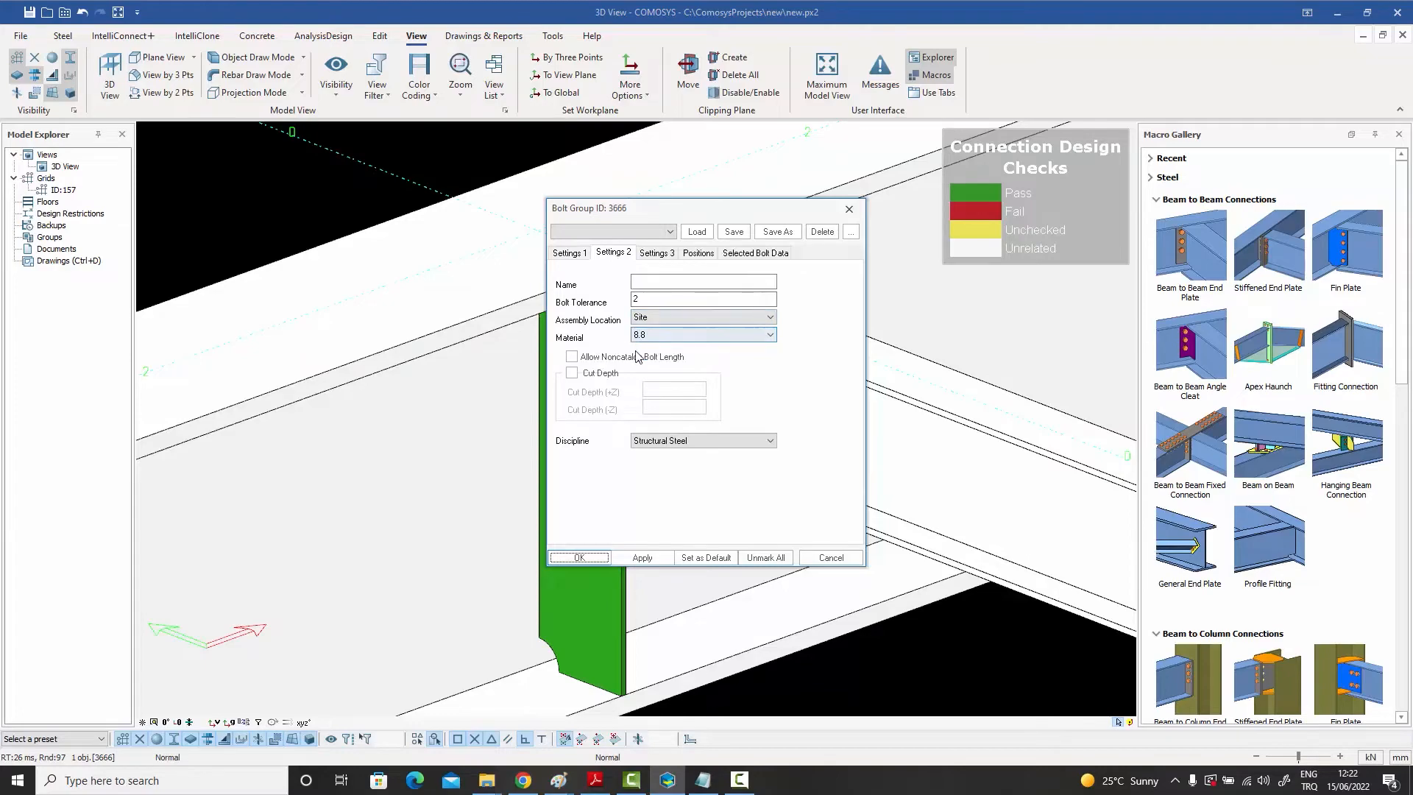
pyautogui.click(831, 558)
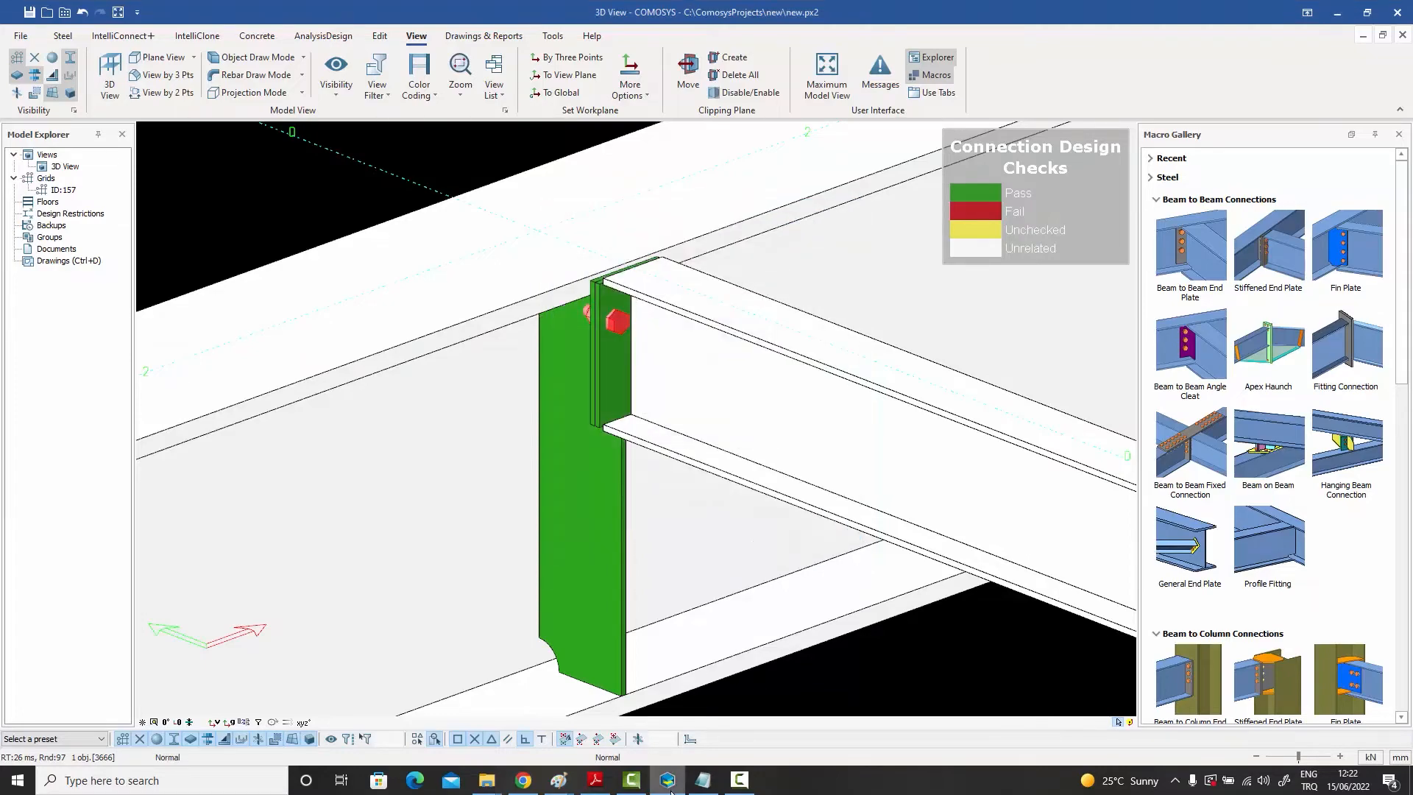
# Switch to MaterialConstants.txt in Notepad, examine the 8.8 ASD row and its Tension value under Bolt Materials, and return to COMOSYS
pyautogui.click(703, 782)
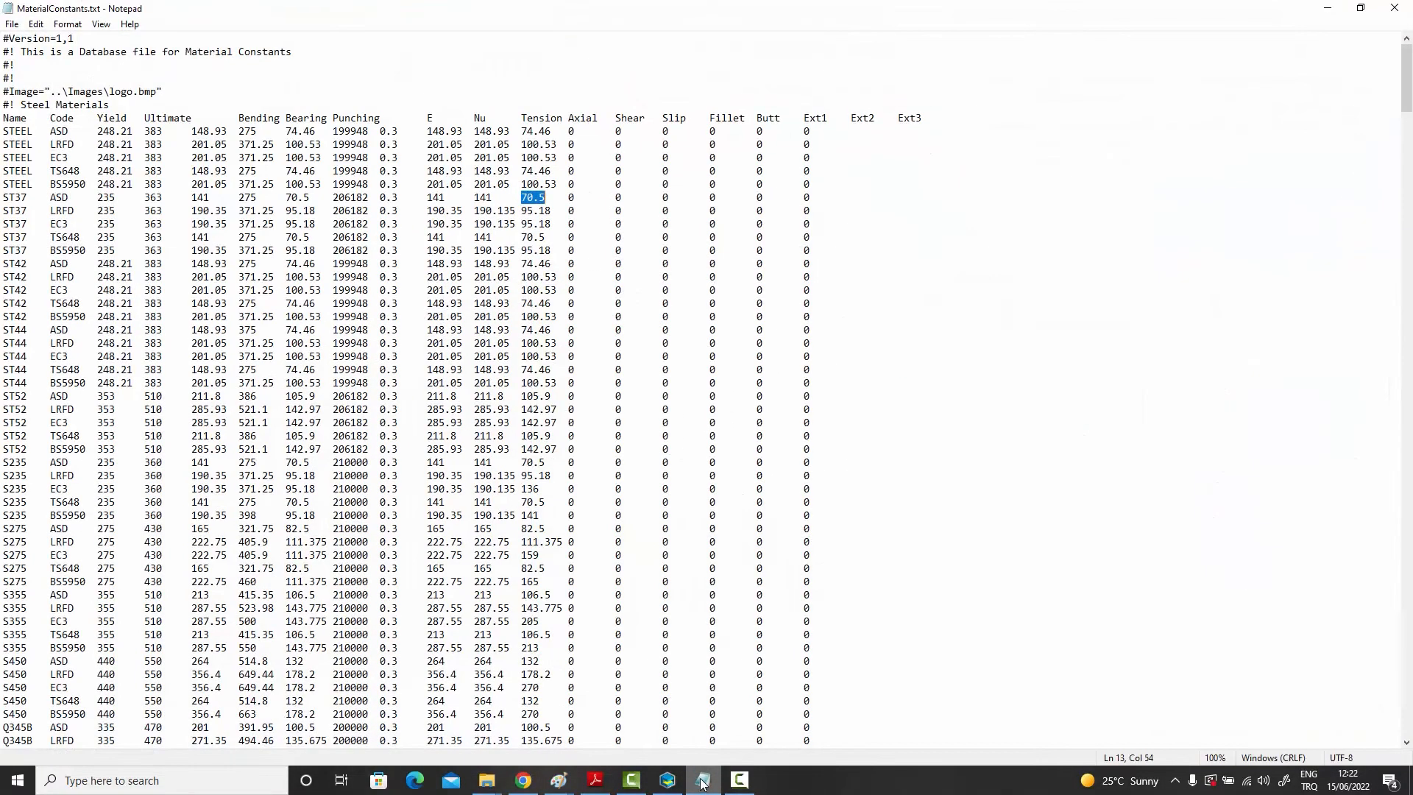
pyautogui.moveTo(1402, 107); pyautogui.dragTo(1380, 486)
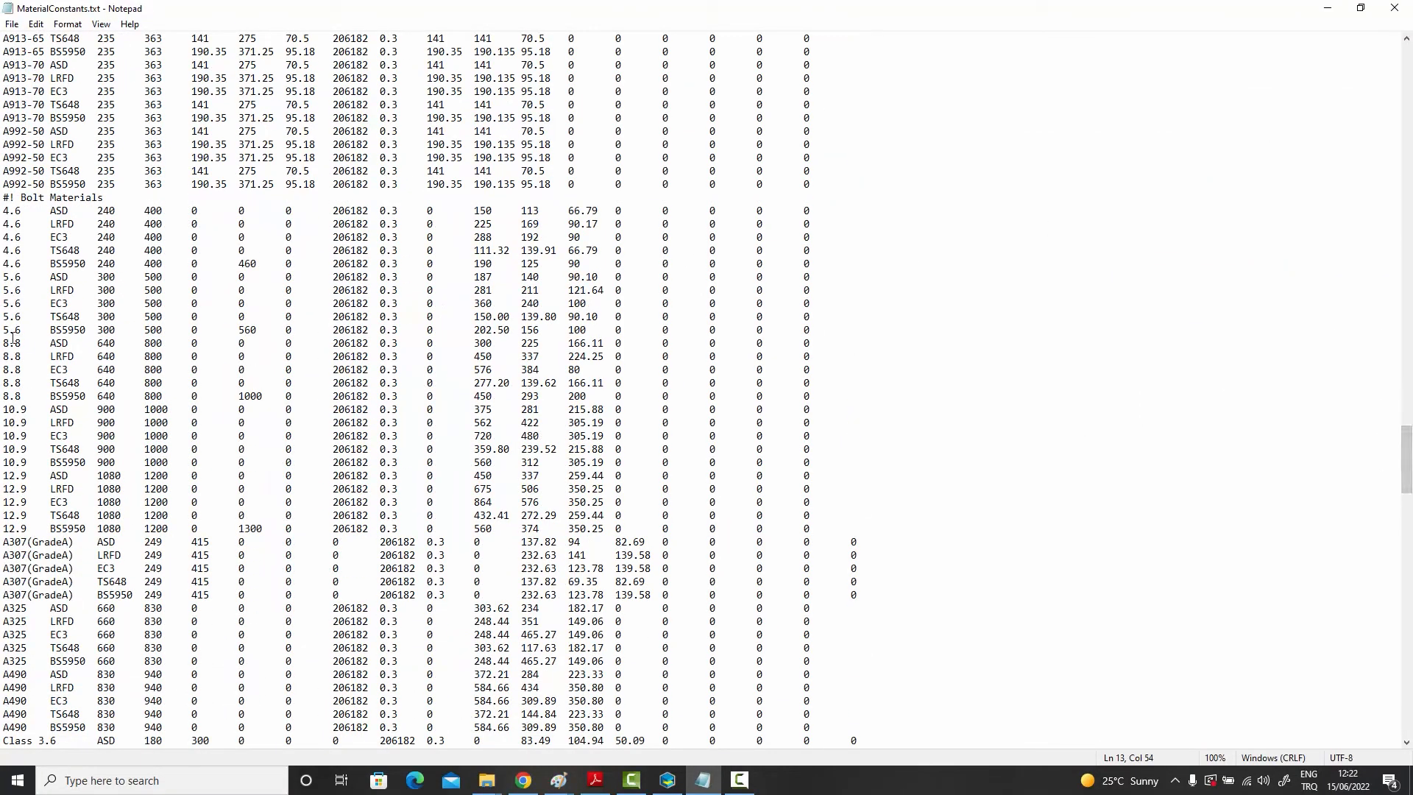
pyautogui.moveTo(3, 343); pyautogui.dragTo(819, 348)
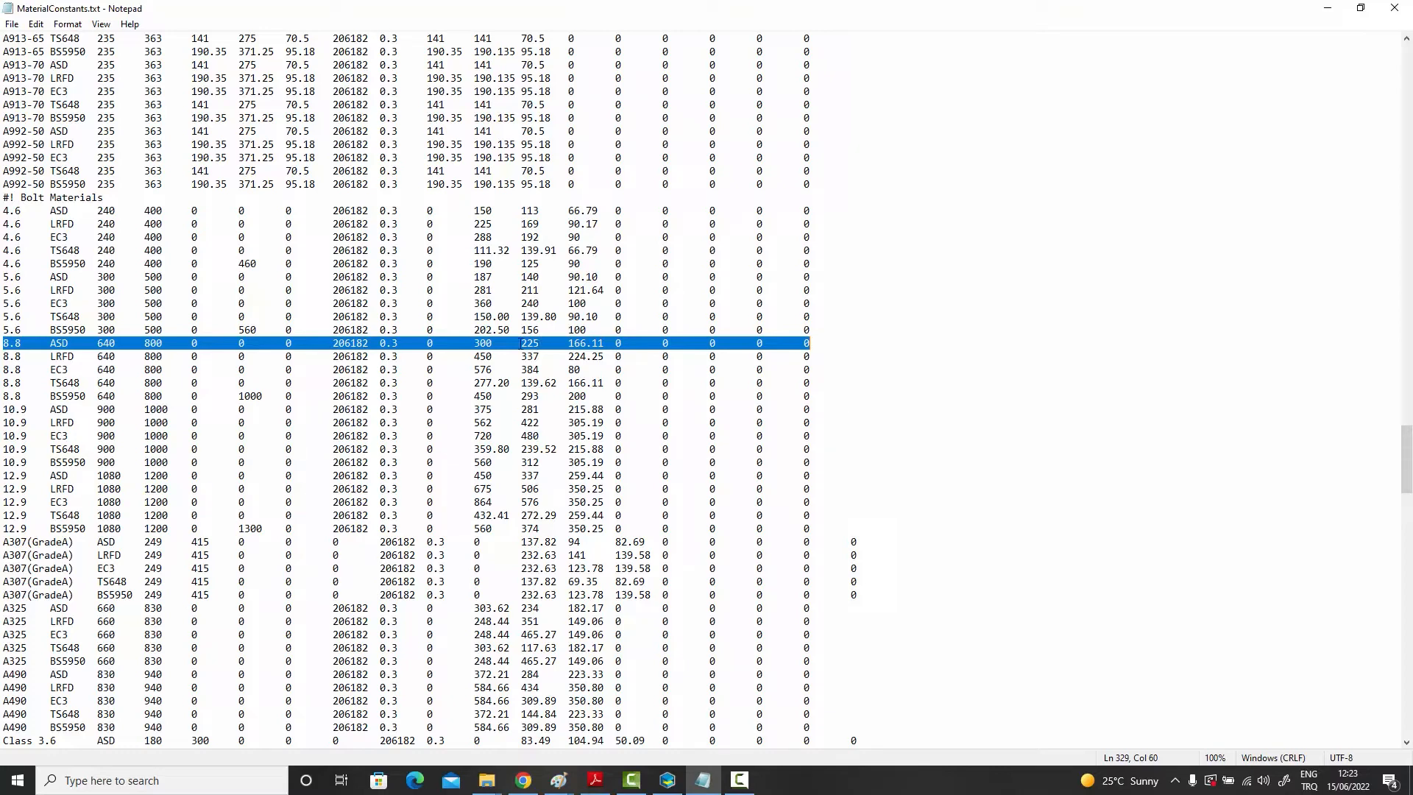
pyautogui.moveTo(521, 343); pyautogui.dragTo(540, 343)
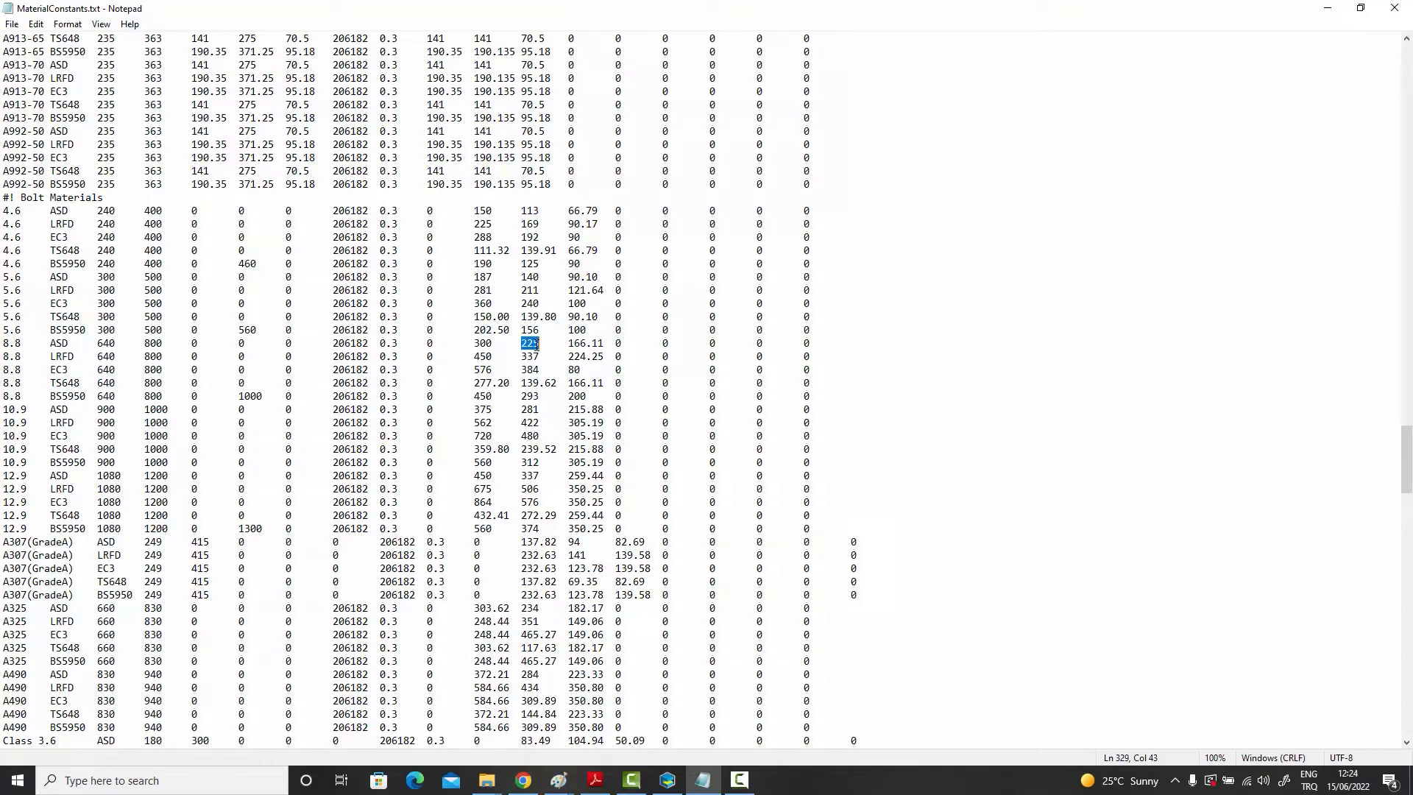
pyautogui.click(1330, 10)
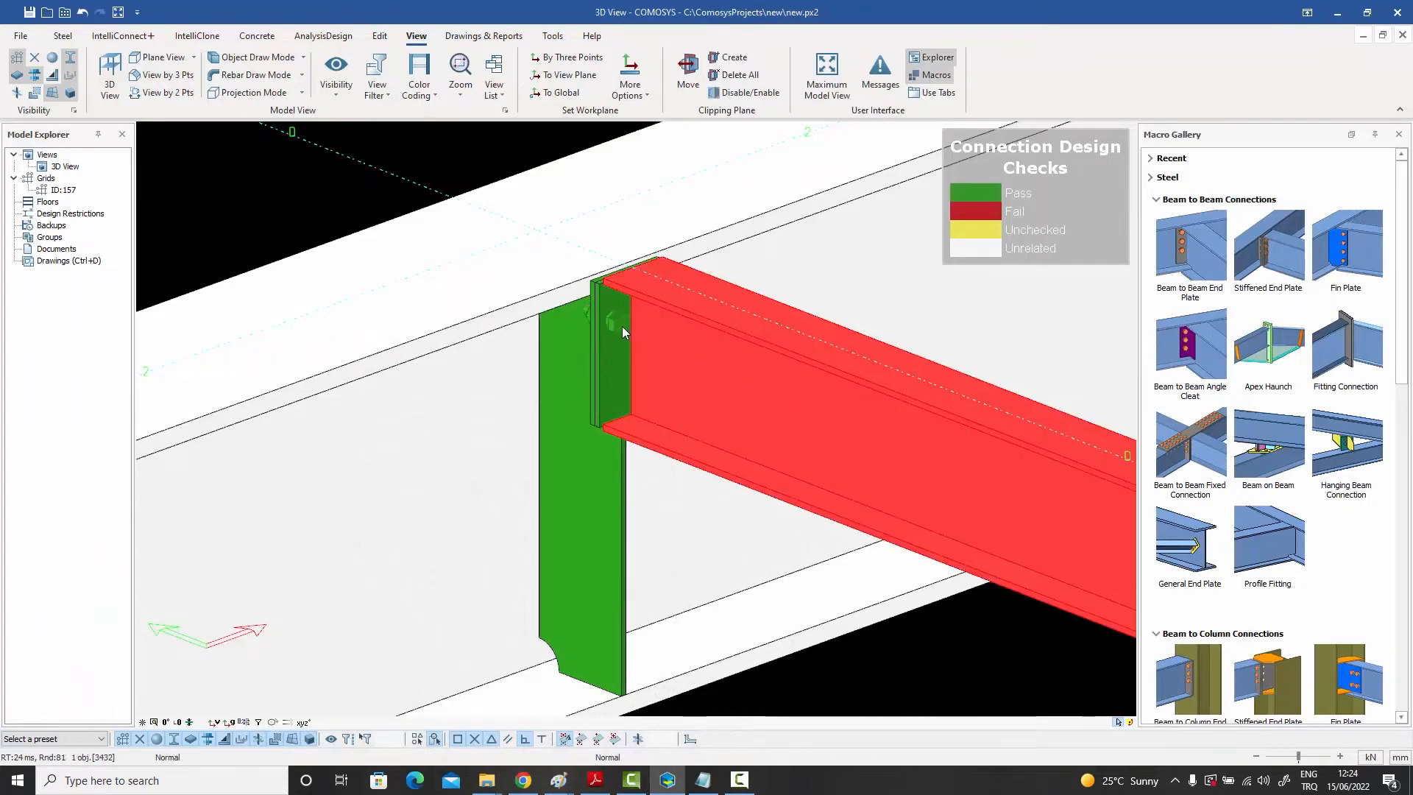
# Set the IPE200 beam's Shear Capacity Ratio to 0.5 in its Detailing Definitions, confirm, and deselect the beam
pyautogui.moveTo(620, 326)
pyautogui.mouseDown(button='middle')
pyautogui.moveTo(490, 325)
pyautogui.moveTo(604, 327)
pyautogui.mouseUp(button='middle')
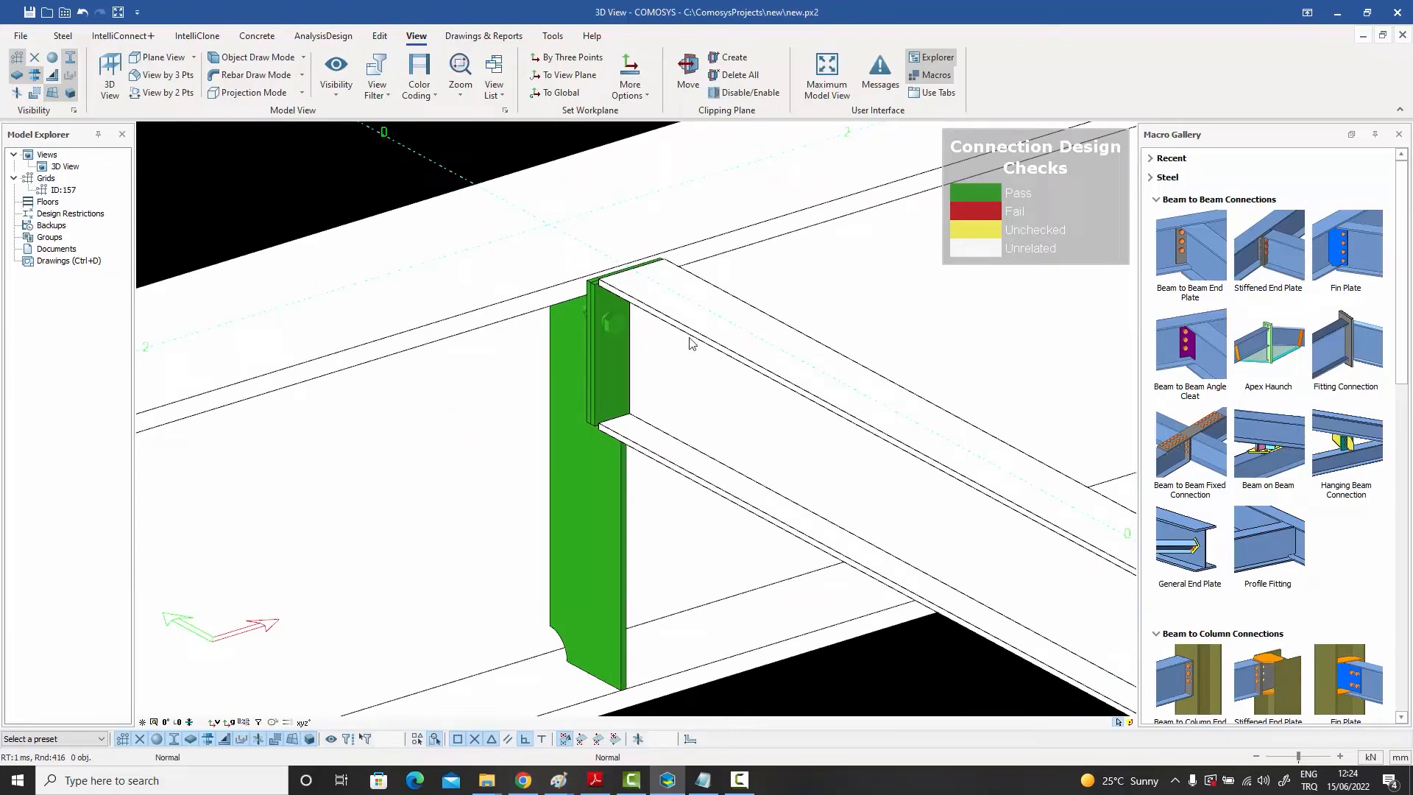
pyautogui.moveTo(684, 401); pyautogui.dragTo(771, 412, button='middle')
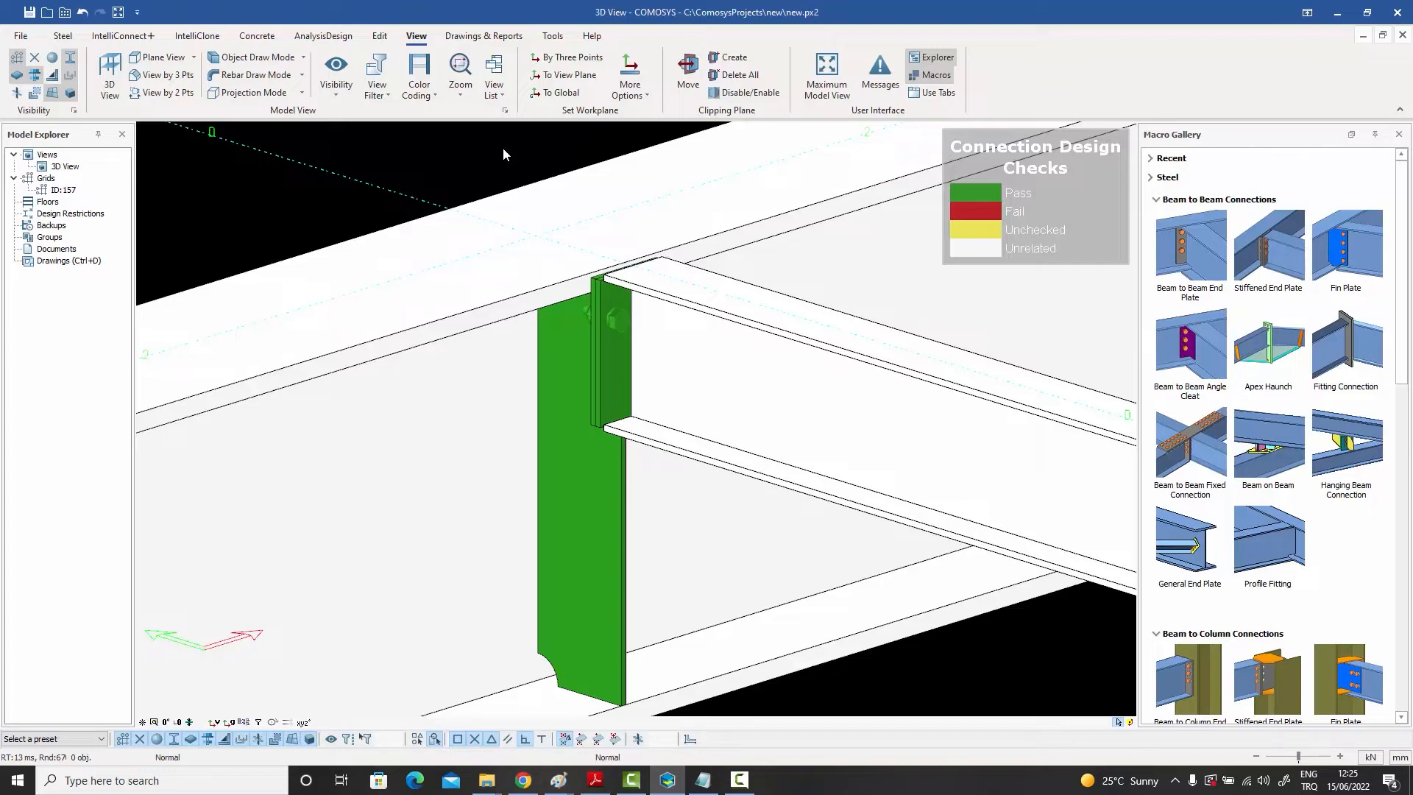
pyautogui.doubleClick(736, 416)
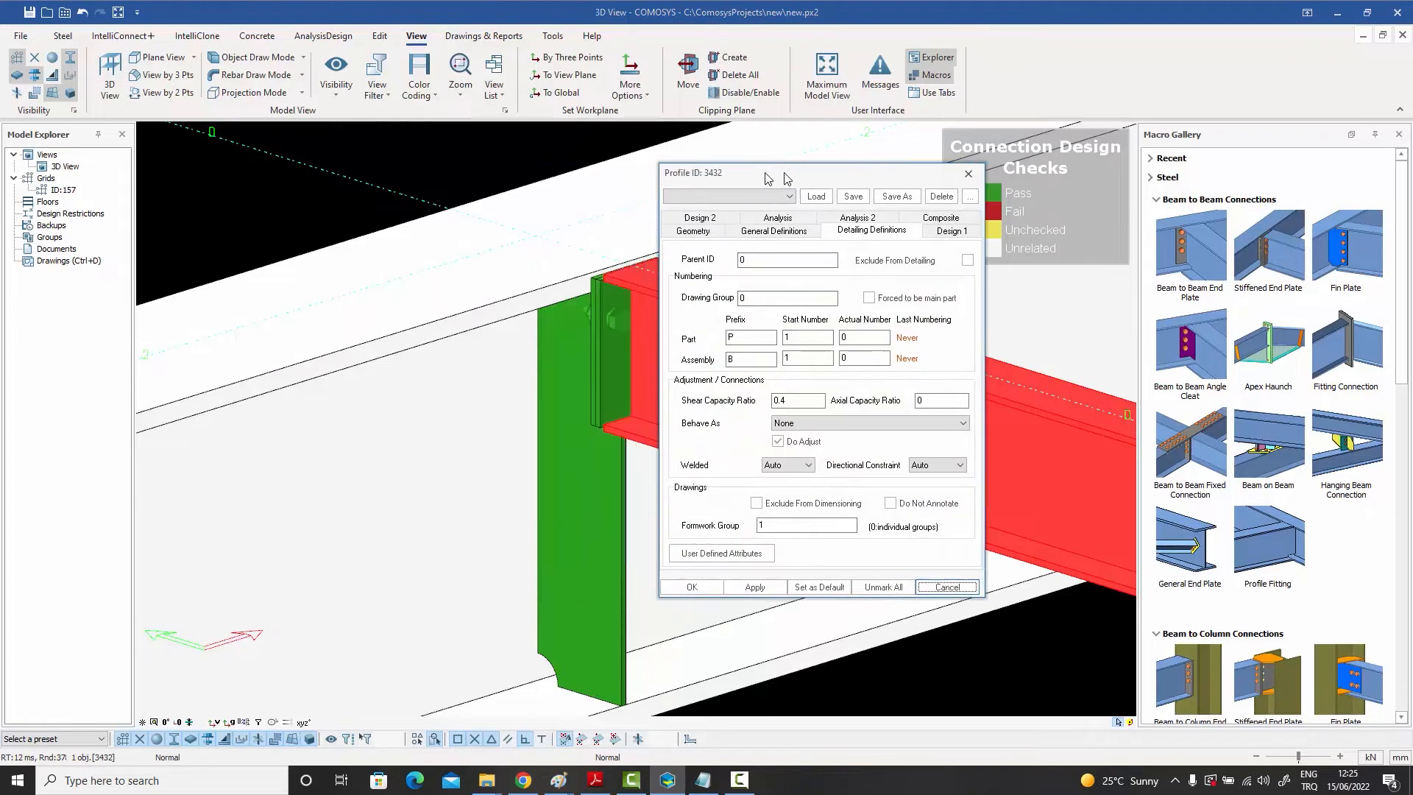
pyautogui.click(834, 400)
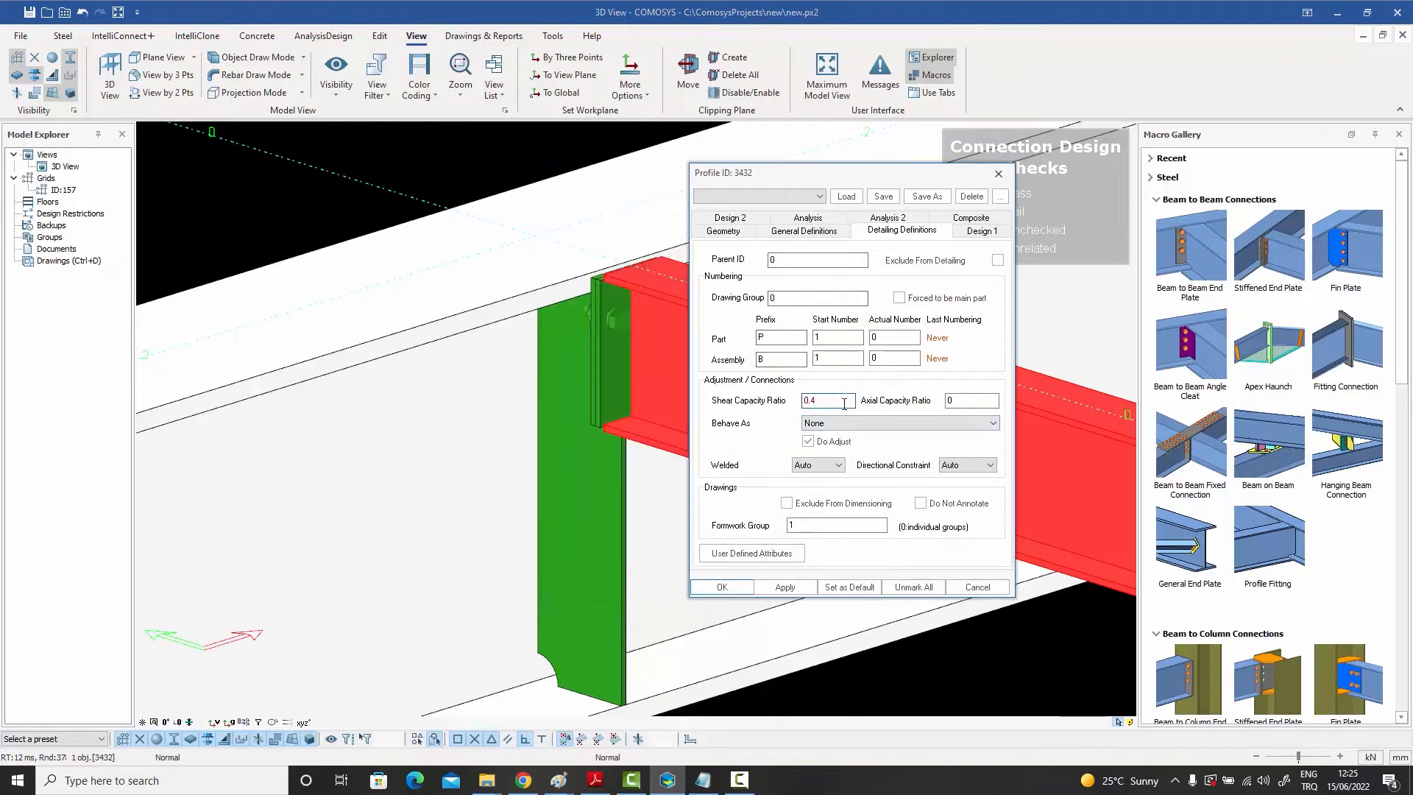
pyautogui.press('BackSpace')
pyautogui.write('5')
pyautogui.press('Return')
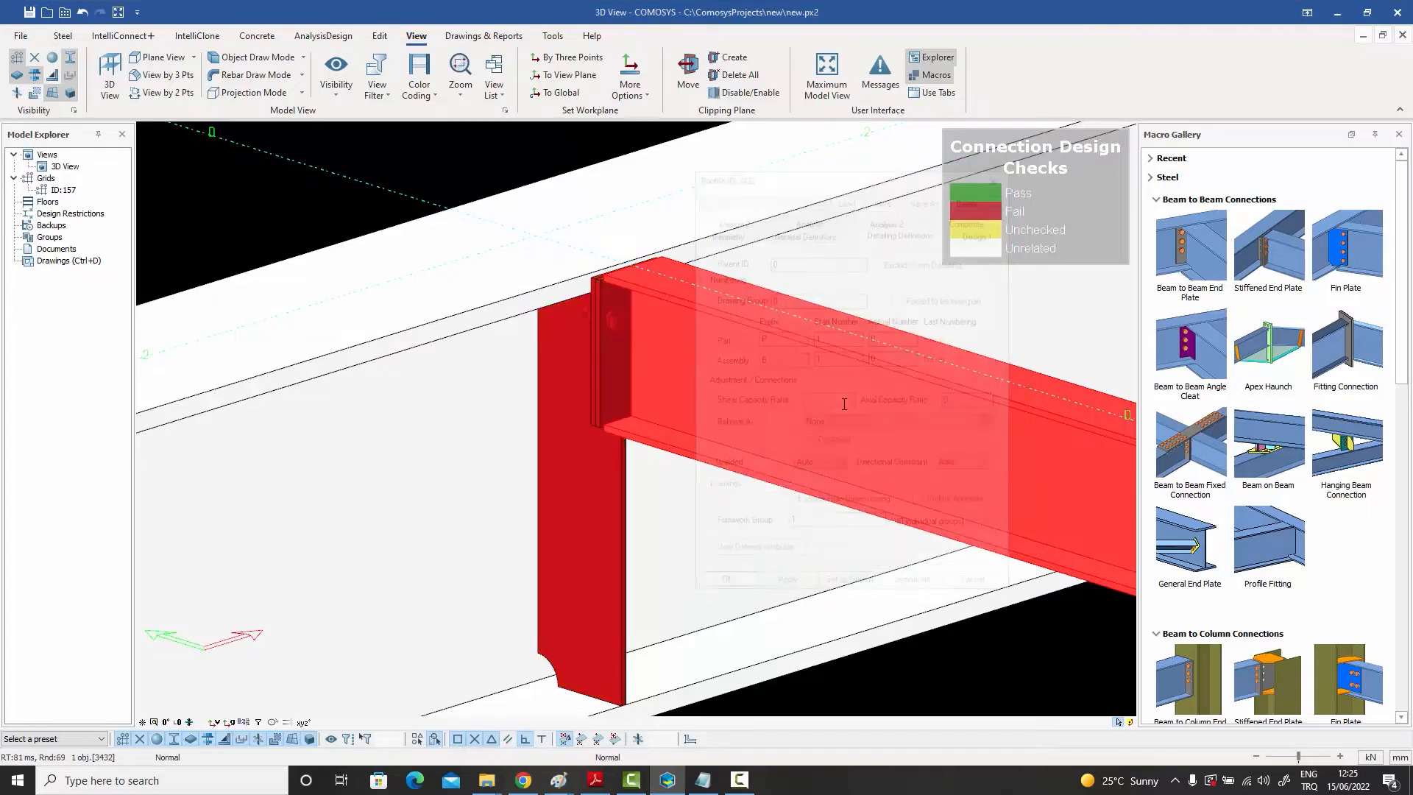
pyautogui.click(485, 145)
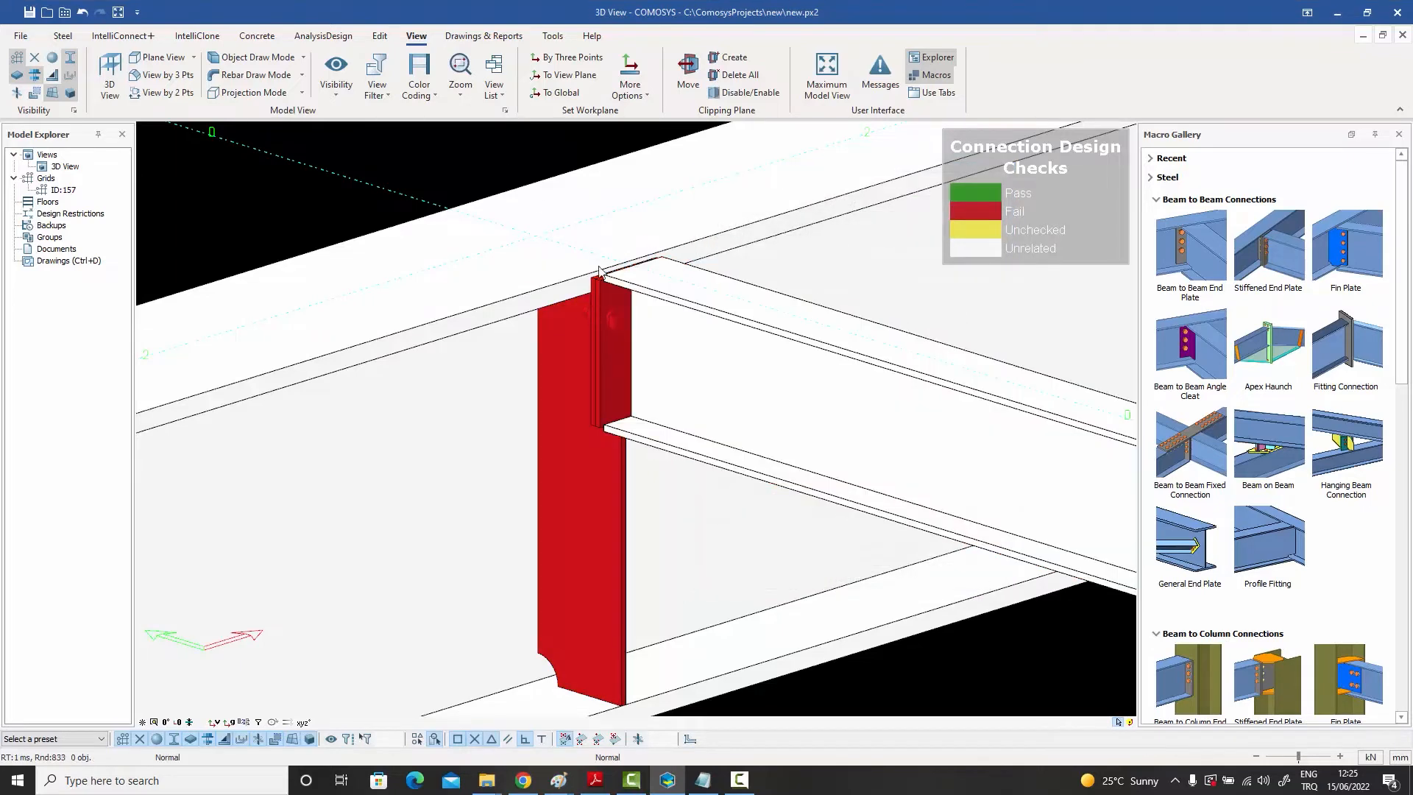
# Generate the Default Connection Report for the stiffened end plate connection
pyautogui.click(577, 548)
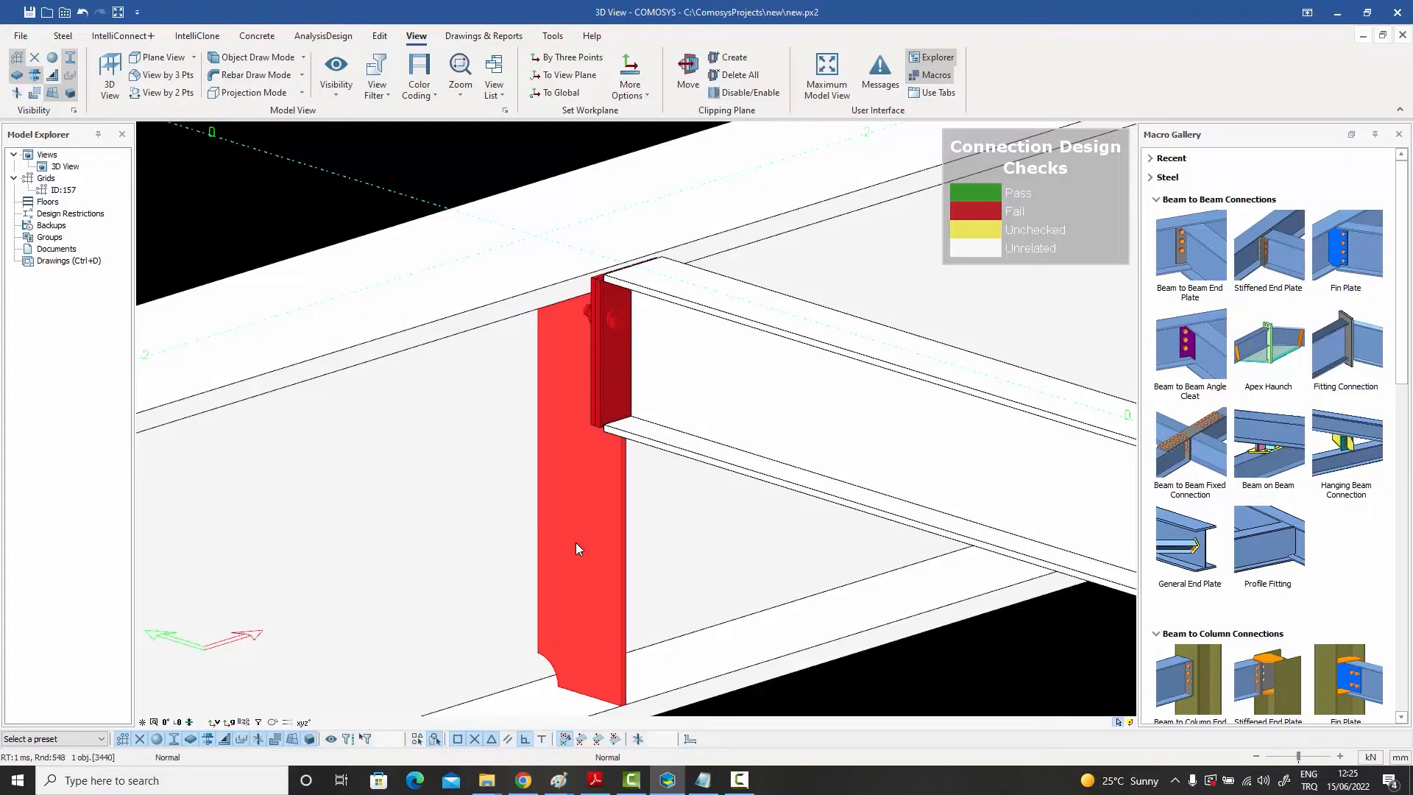
pyautogui.rightClick(576, 548)
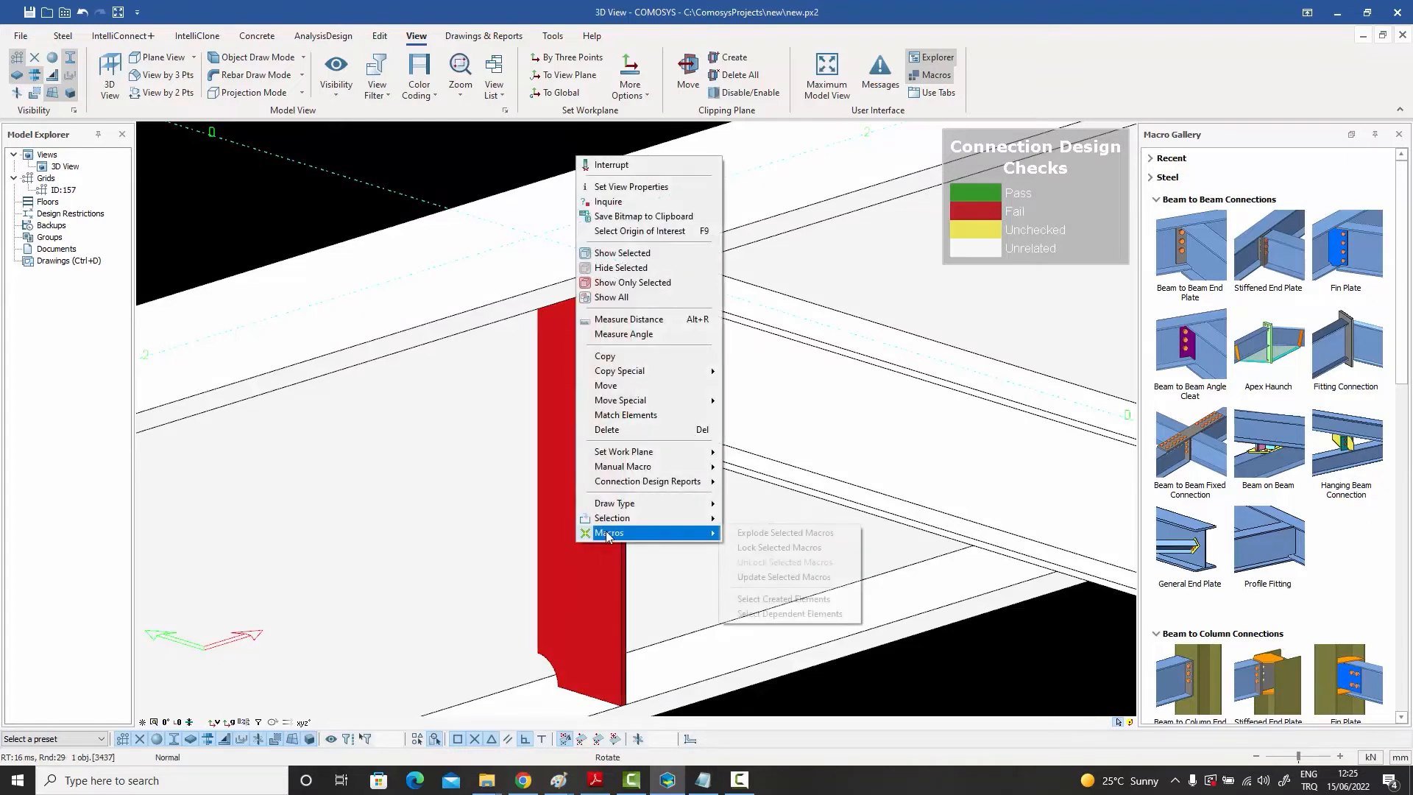
pyautogui.moveTo(678, 489)
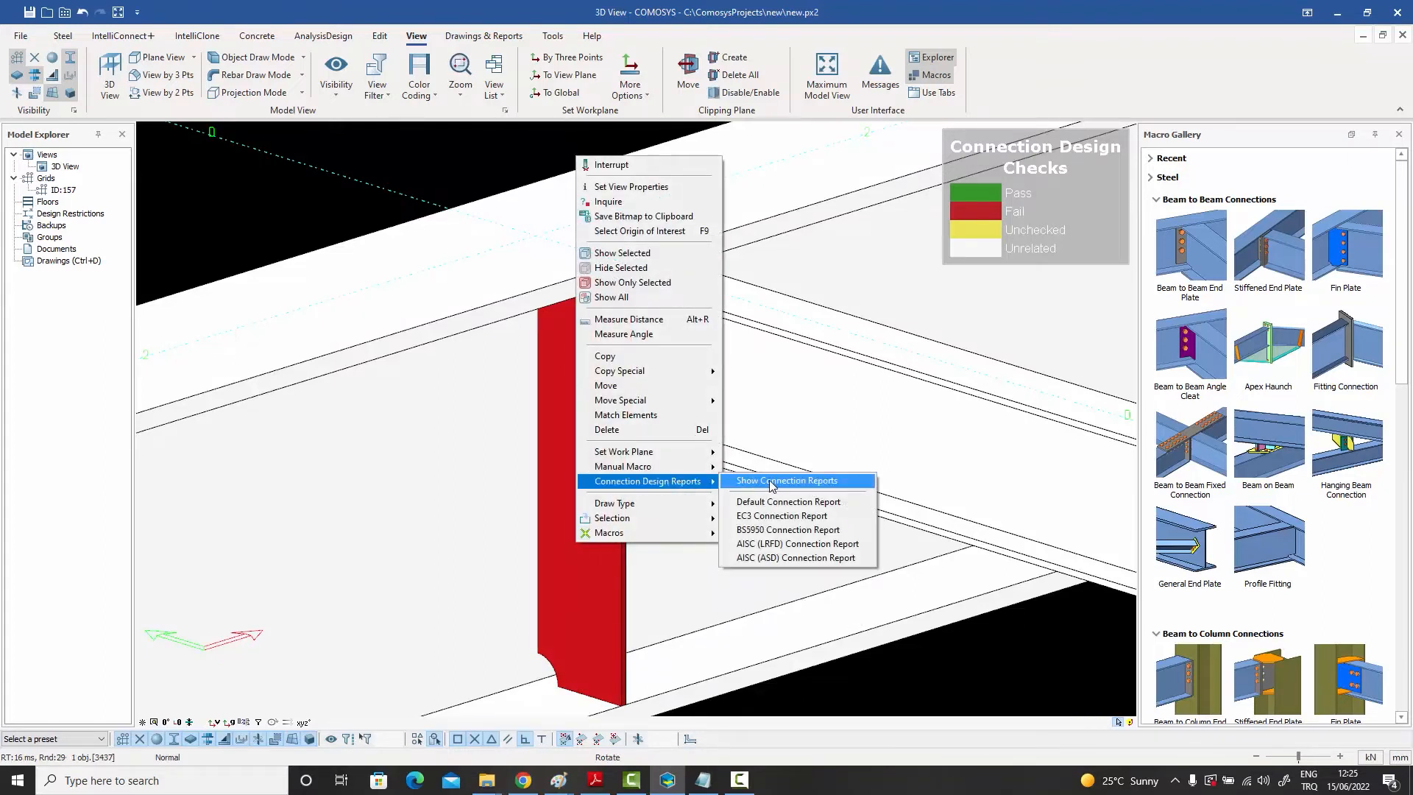
pyautogui.click(774, 506)
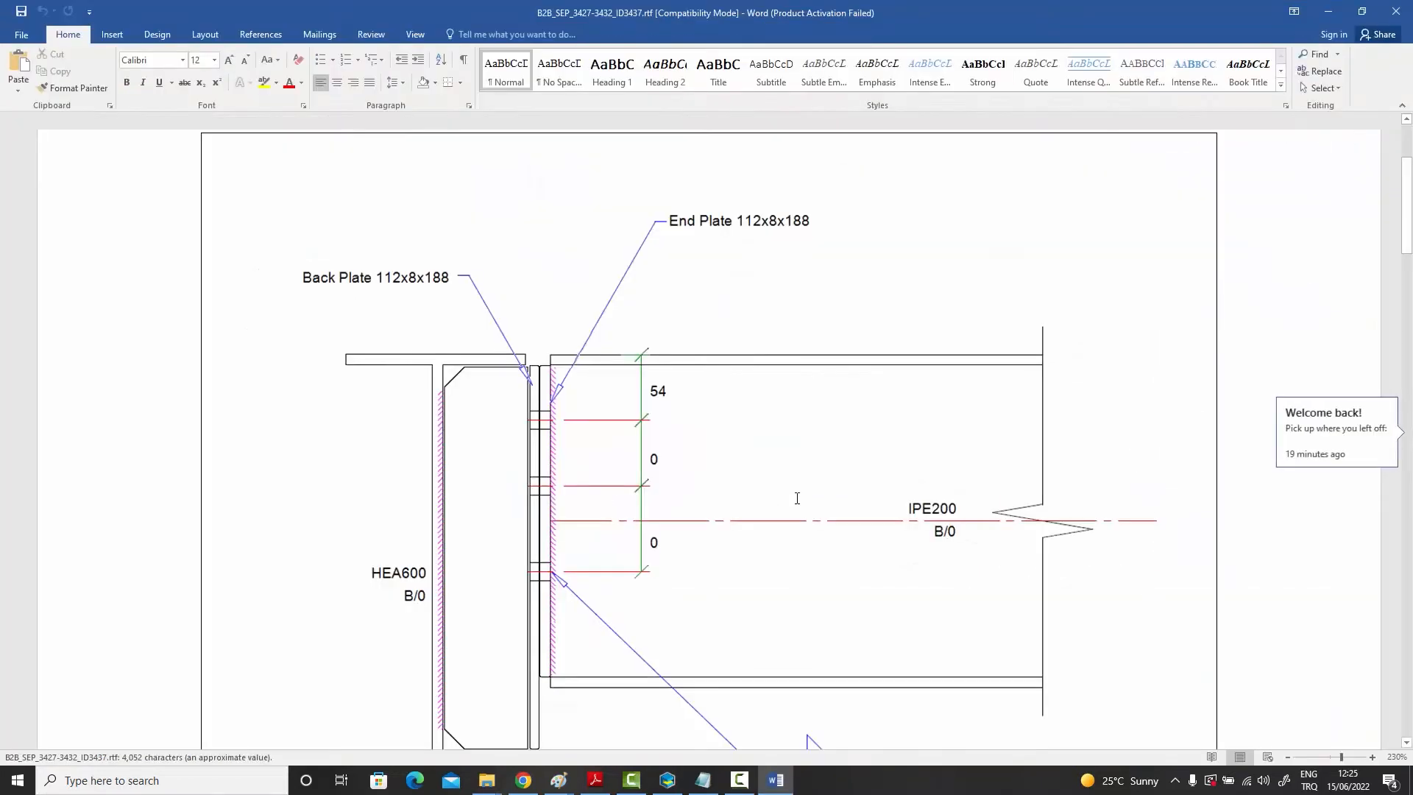
# Examine the report's geometry, weld and Bolt Checks results, minimize the DesignReports folder window, and close the report
pyautogui.moveTo(1407, 166)
pyautogui.mouseDown()
pyautogui.moveTo(1395, 342)
pyautogui.moveTo(1392, 328)
pyautogui.mouseUp()
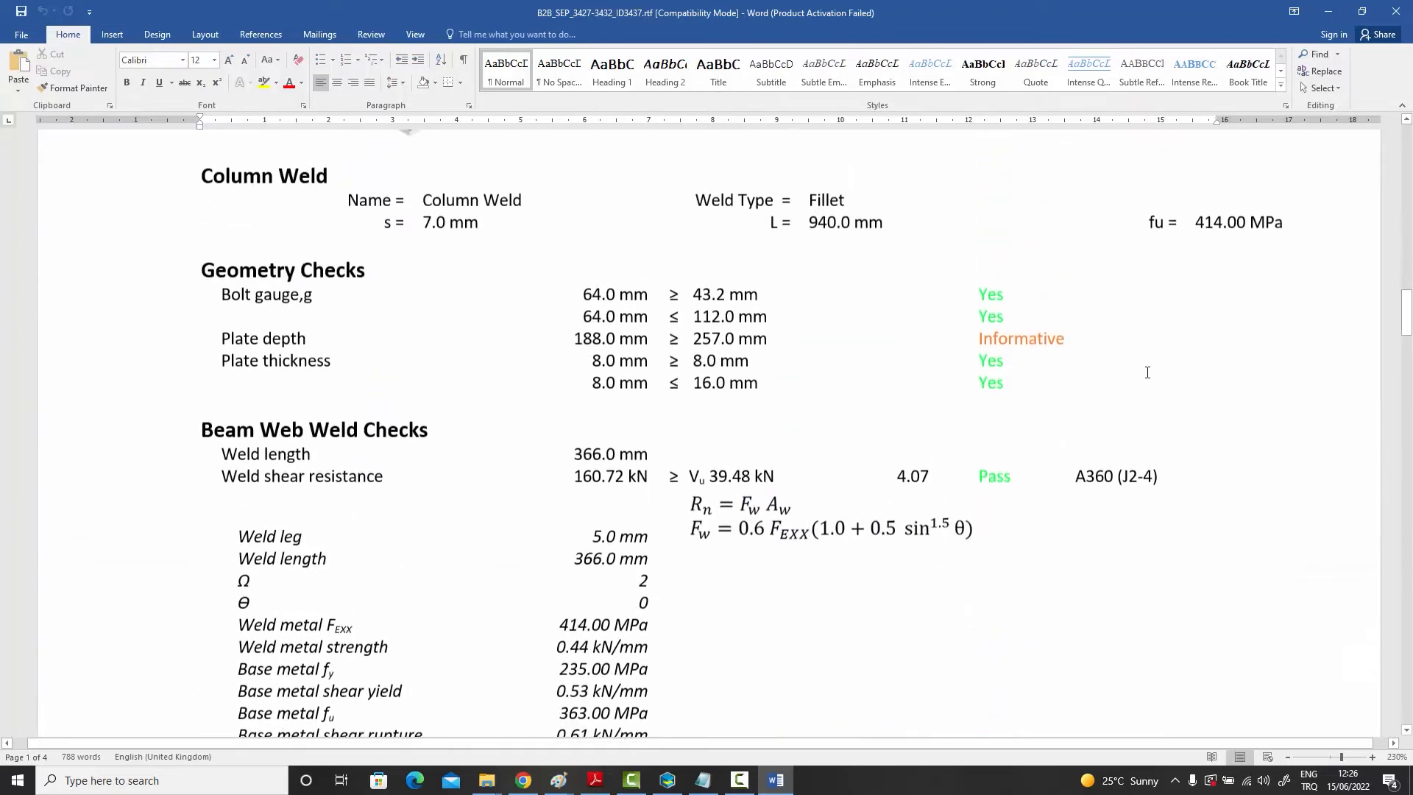
pyautogui.click(853, 533)
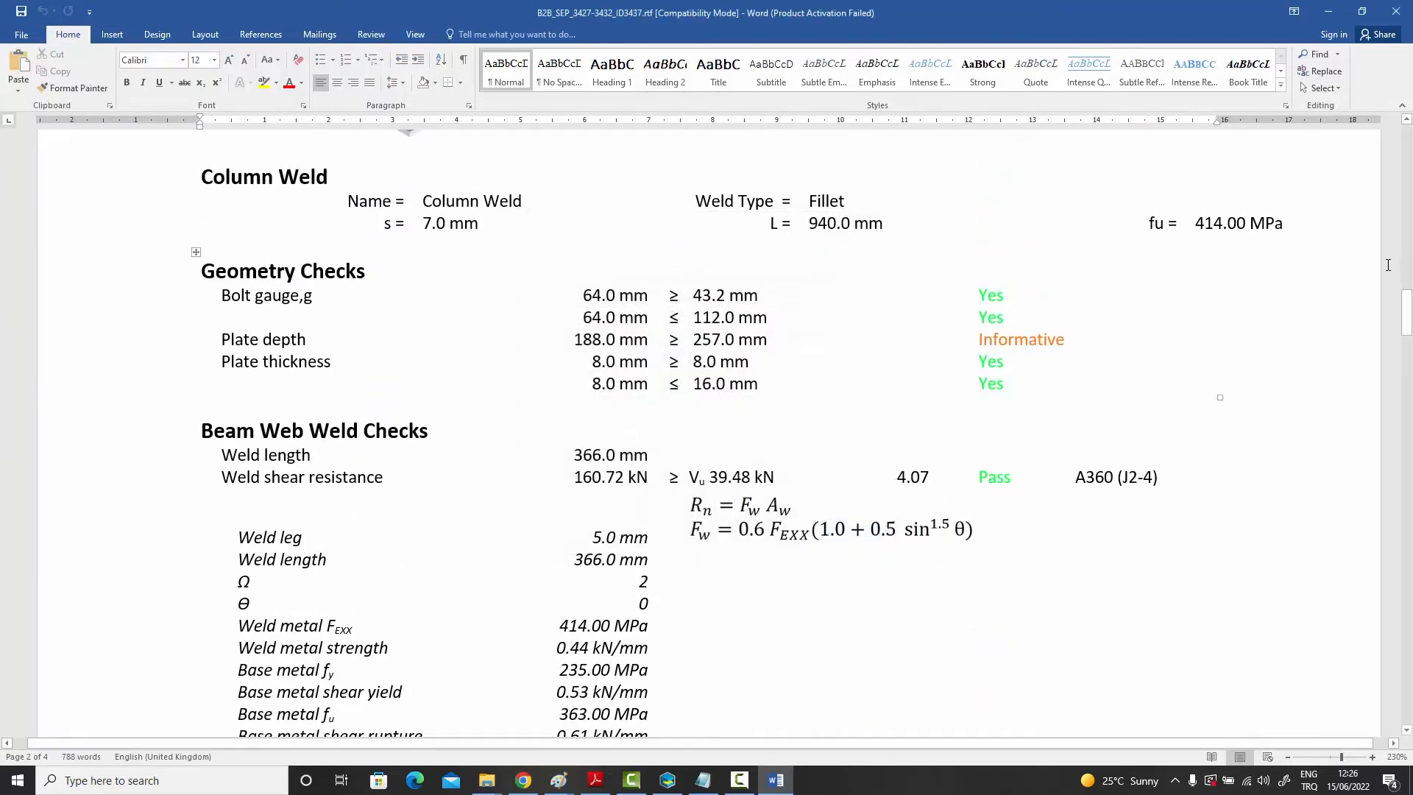
pyautogui.moveTo(1411, 317); pyautogui.dragTo(1402, 406)
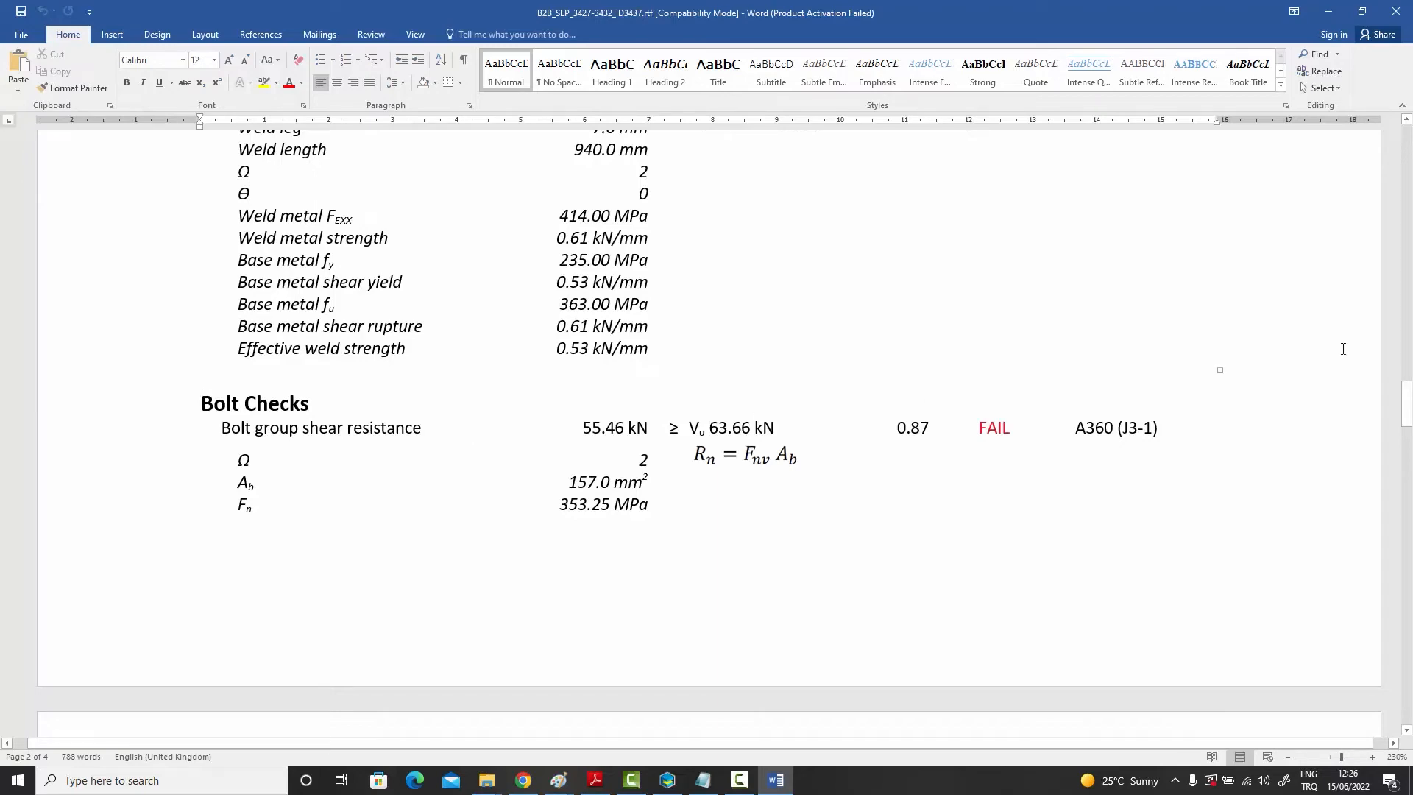
pyautogui.moveTo(1406, 405)
pyautogui.mouseDown()
pyautogui.moveTo(1407, 570)
pyautogui.moveTo(1408, 306)
pyautogui.moveTo(1408, 398)
pyautogui.mouseUp()
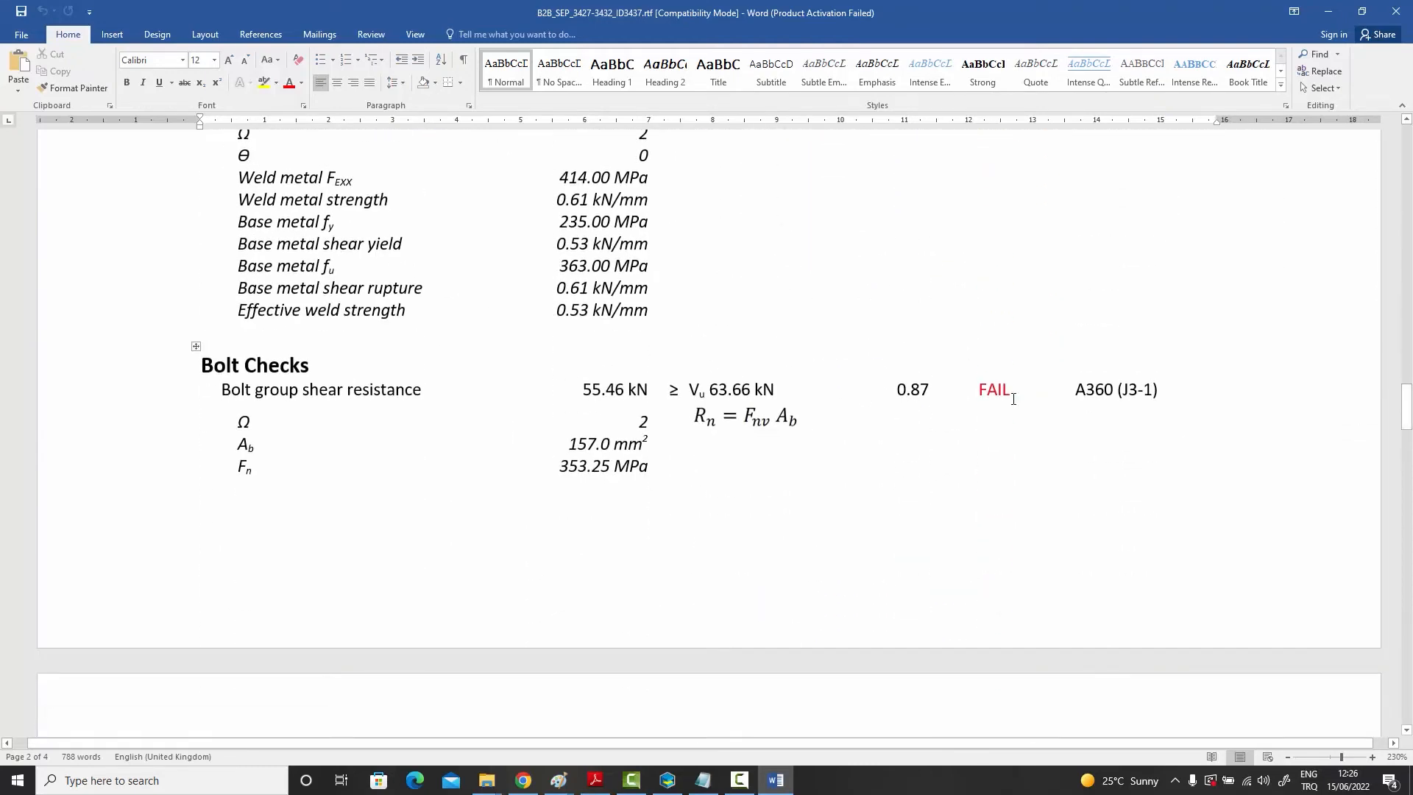
pyautogui.click(1335, 16)
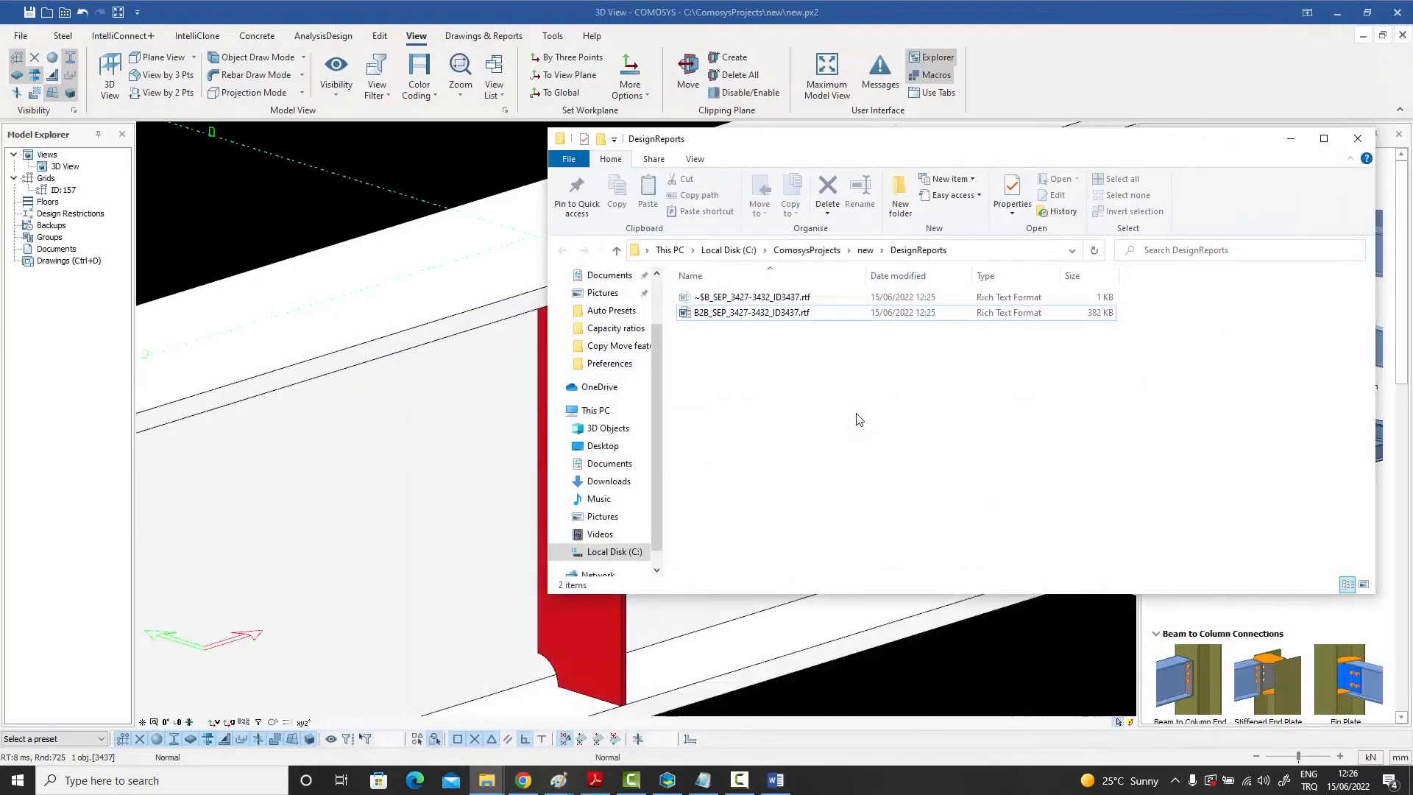
pyautogui.click(1301, 139)
pyautogui.click(775, 781)
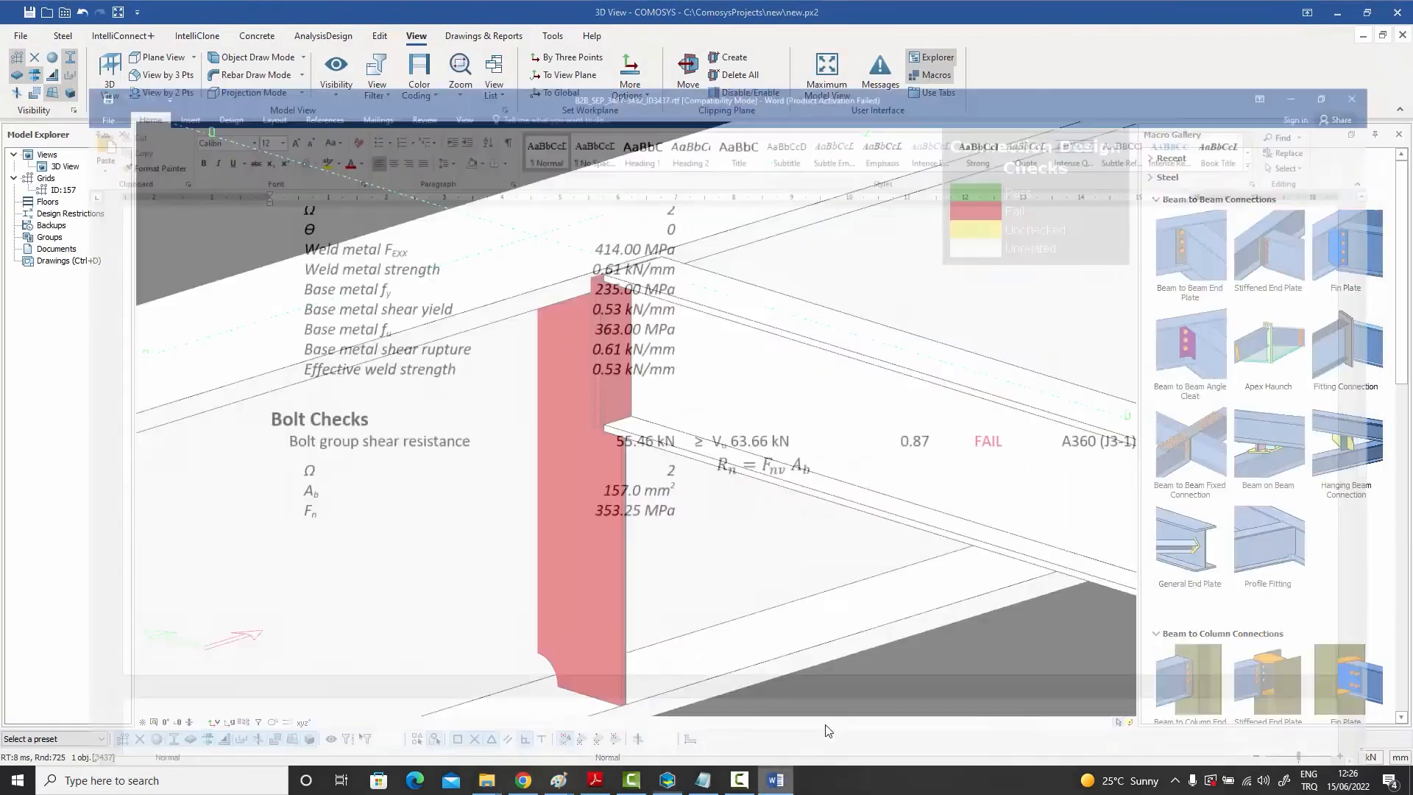
pyautogui.click(1395, 12)
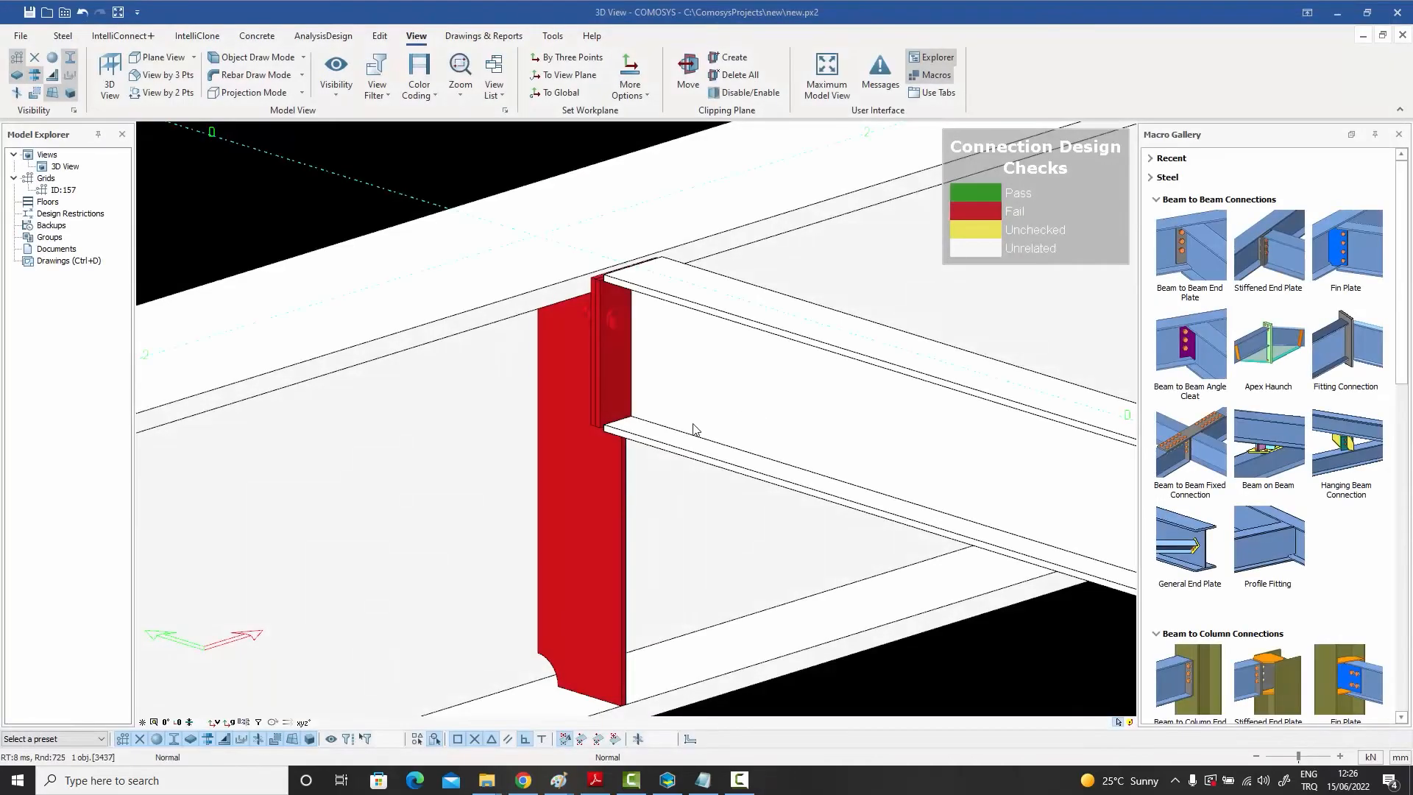
# Set the vertical spacing between bolt rows to 60 in the stiffened end plate's Bolts properties and confirm
pyautogui.doubleClick(582, 487)
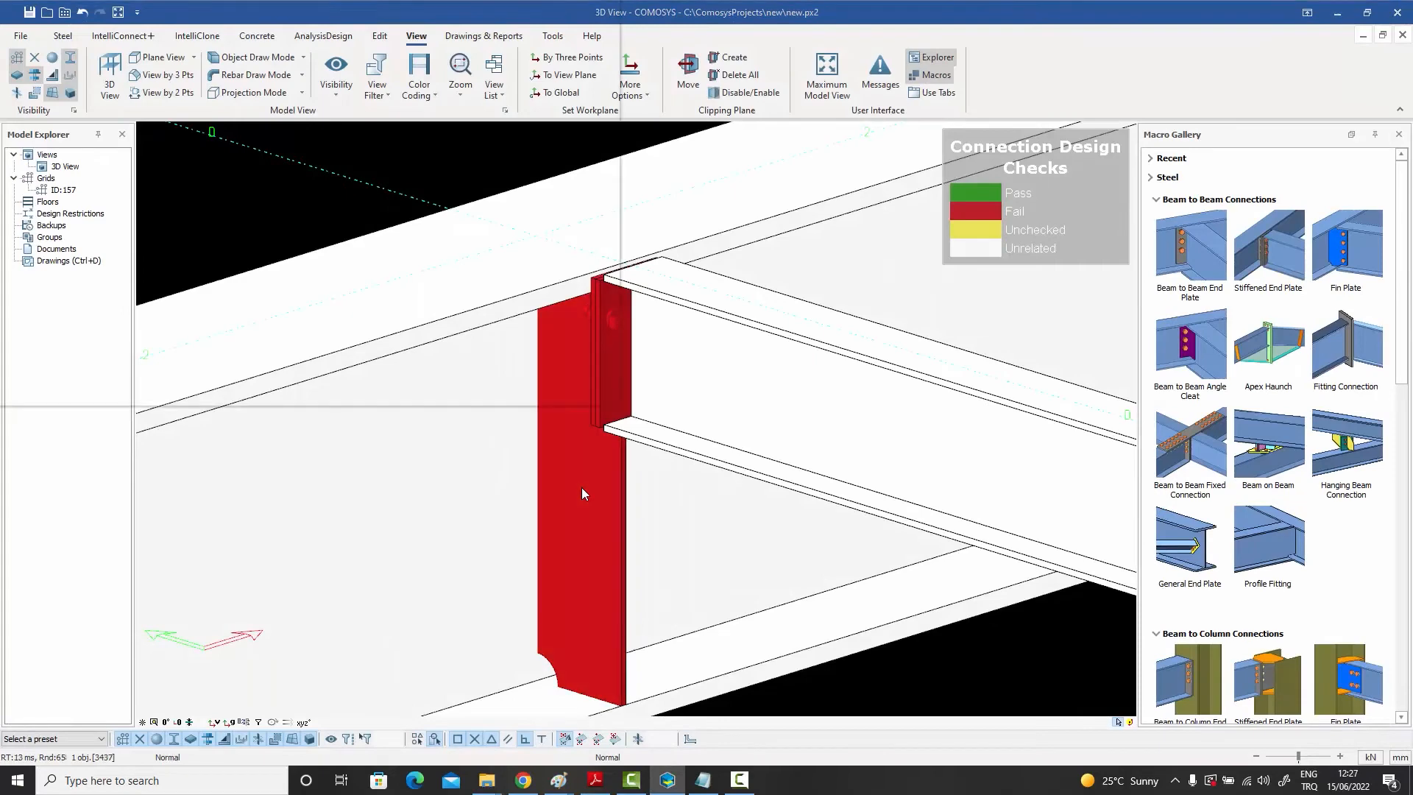
pyautogui.moveTo(240, 11); pyautogui.dragTo(985, 115)
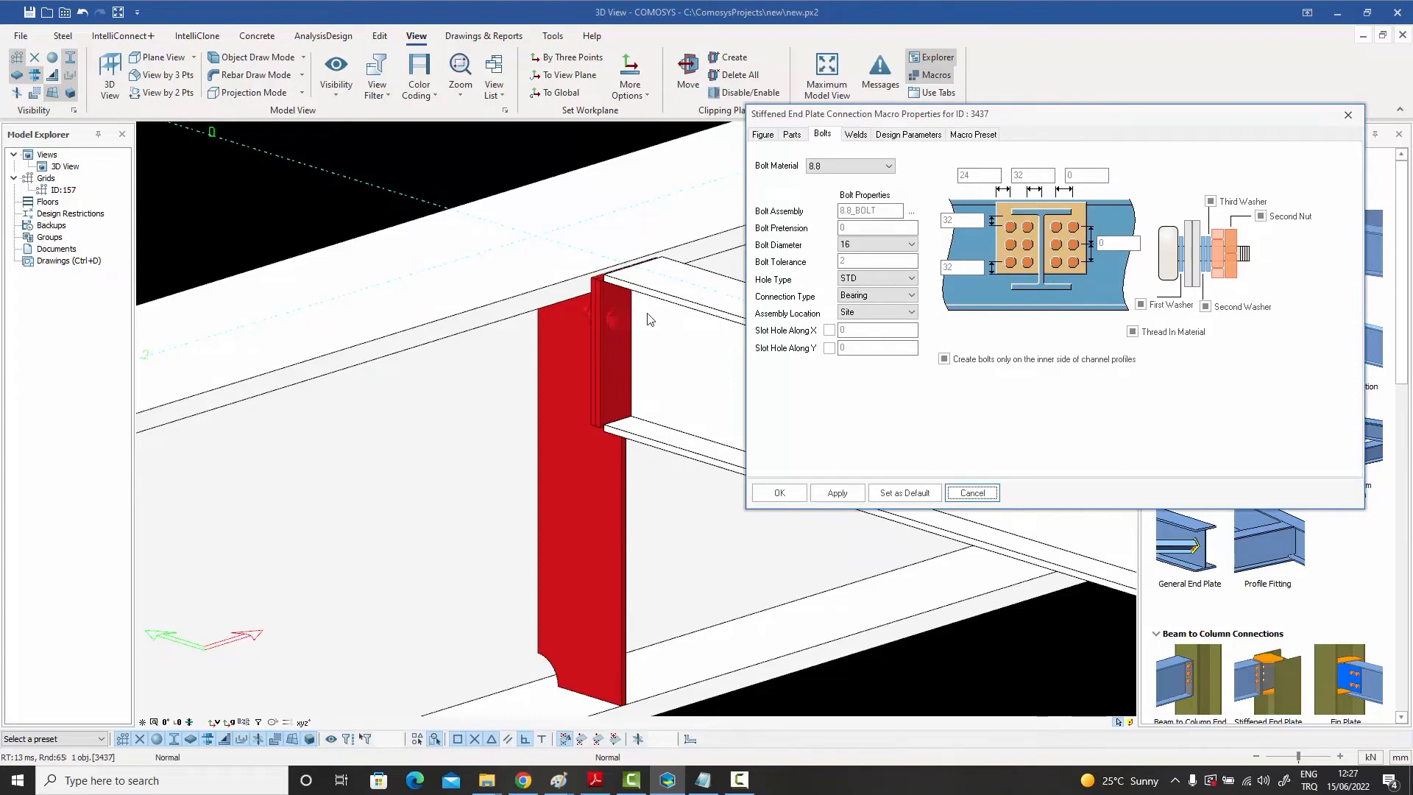
pyautogui.click(1118, 243)
pyautogui.write('60')
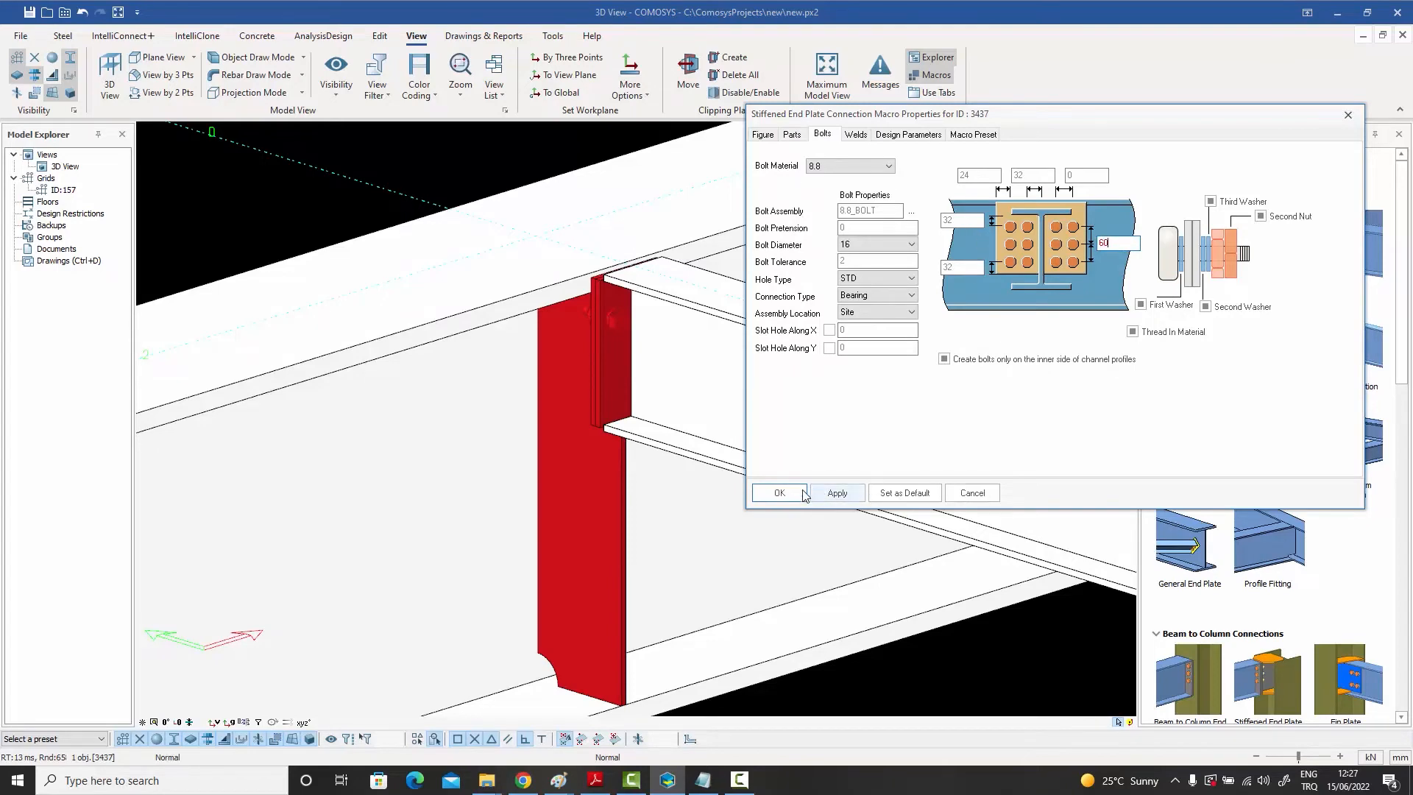
pyautogui.click(779, 492)
pyautogui.click(476, 143)
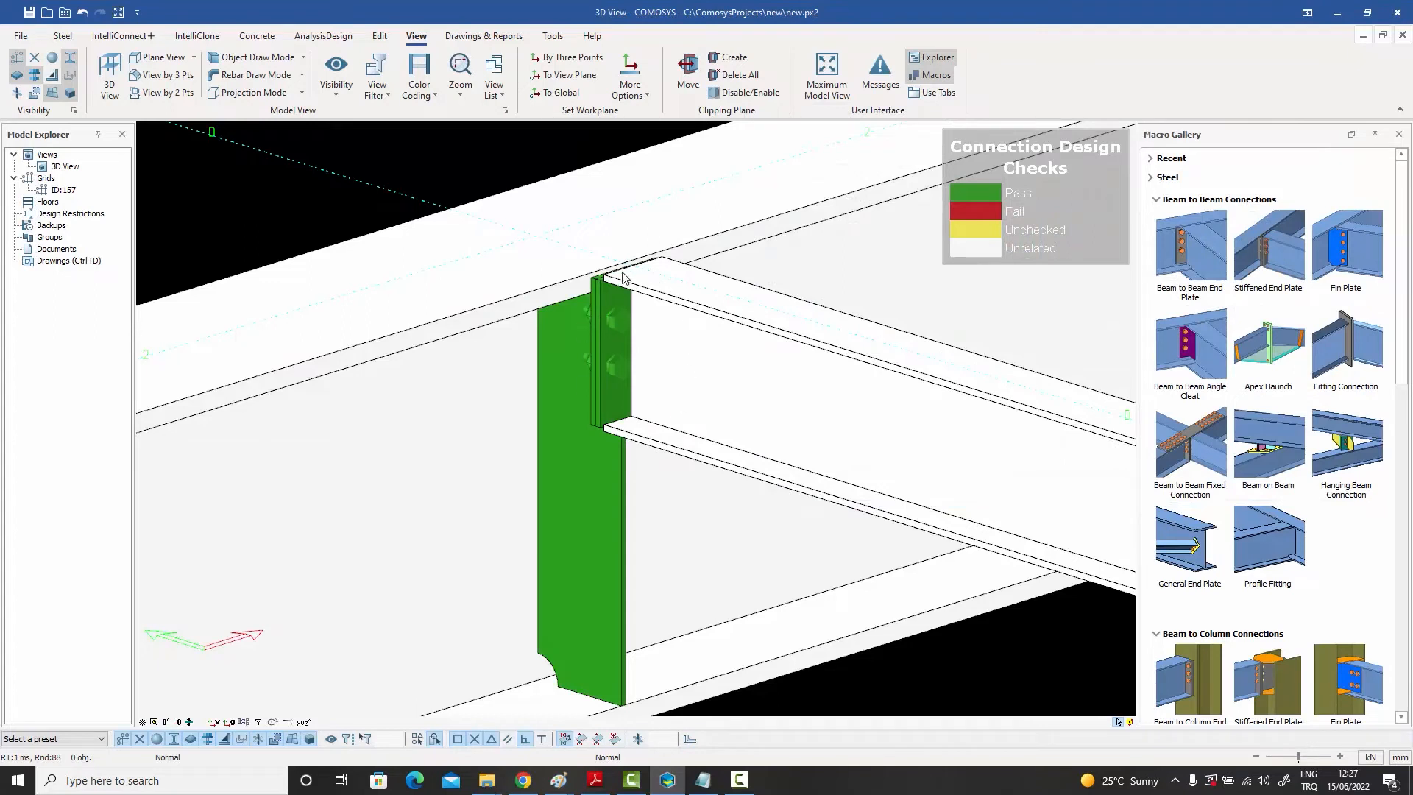
# Generate the Default Connection Report again for the modified end plate connection, examine its Bolt Checks, and close the report
pyautogui.click(620, 365)
pyautogui.rightClick(619, 370)
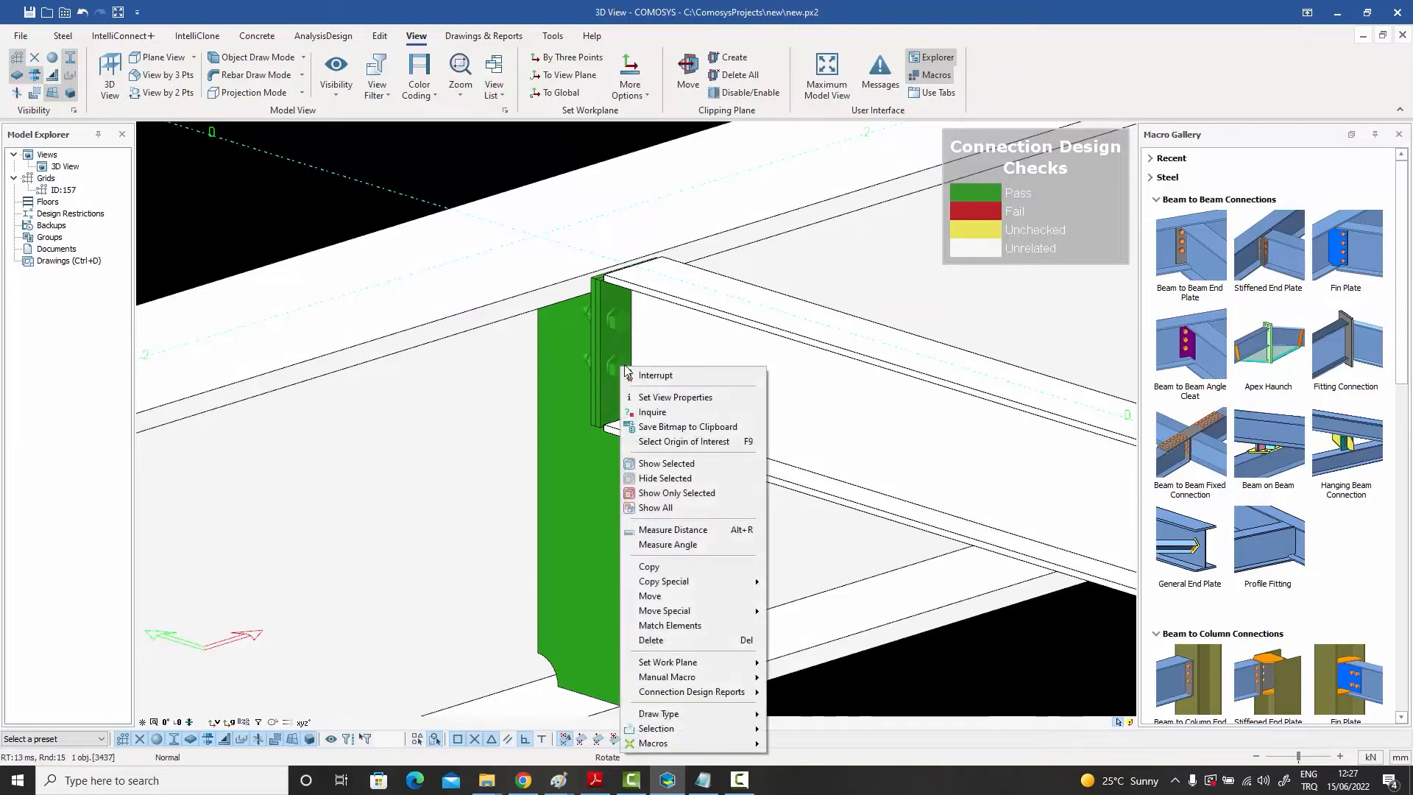
pyautogui.moveTo(697, 695)
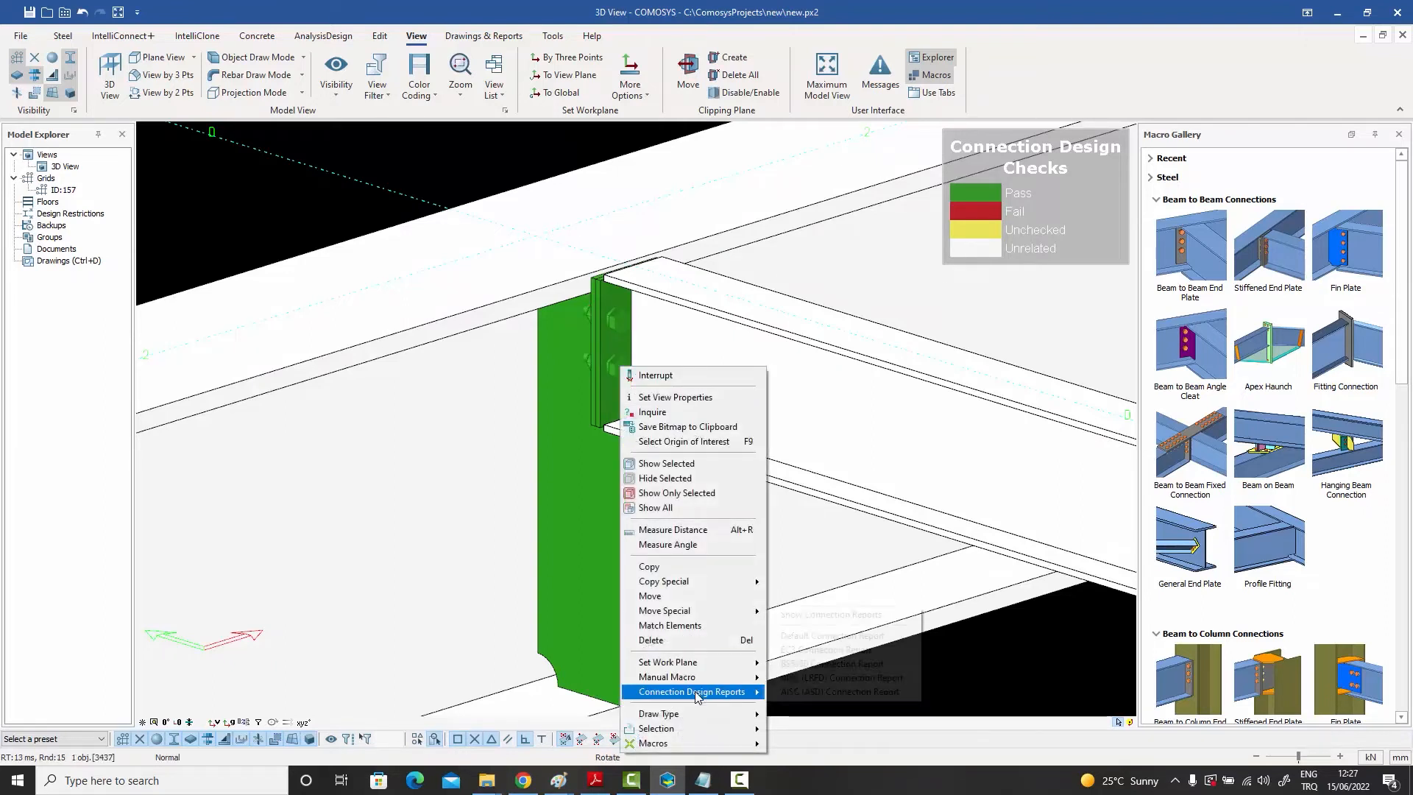
pyautogui.click(823, 636)
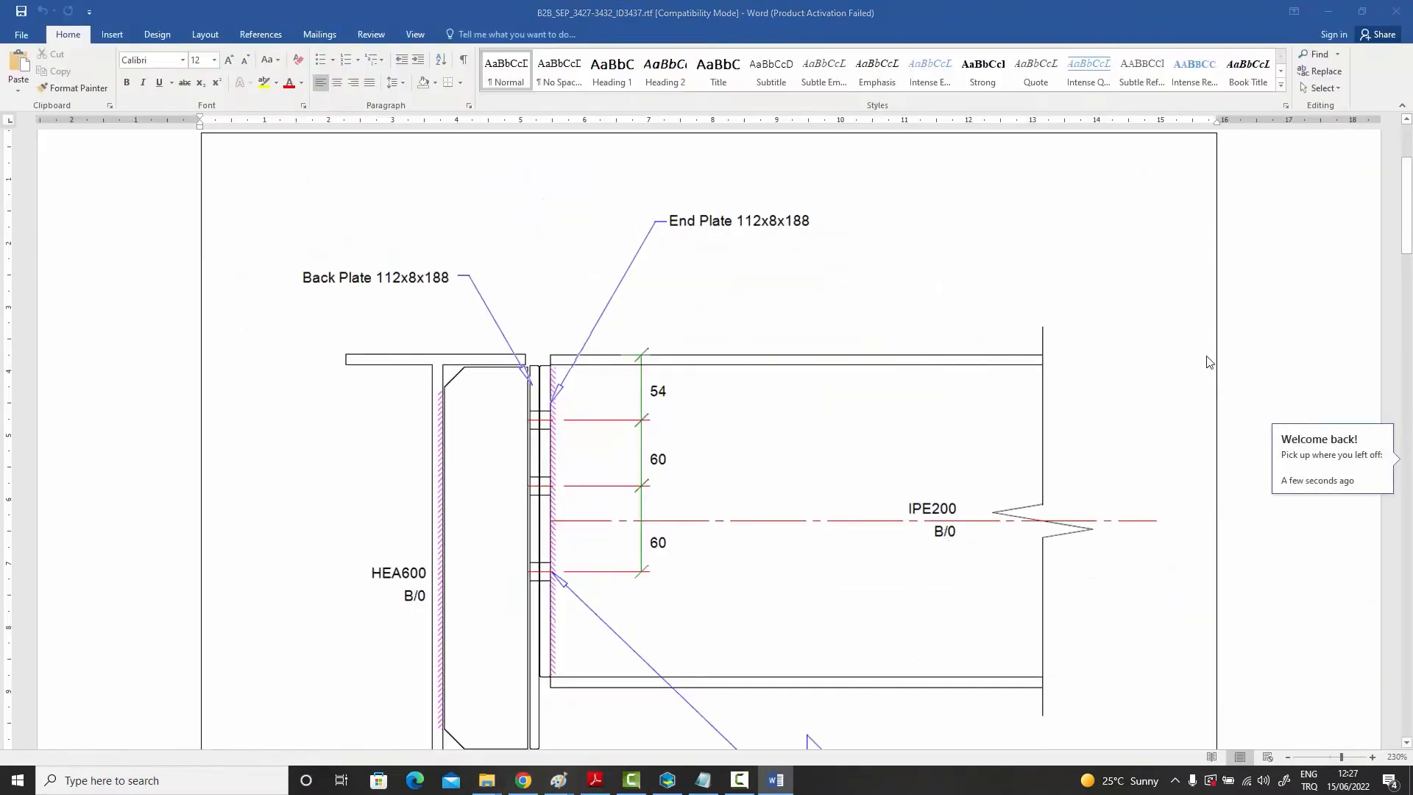
pyautogui.click(853, 533)
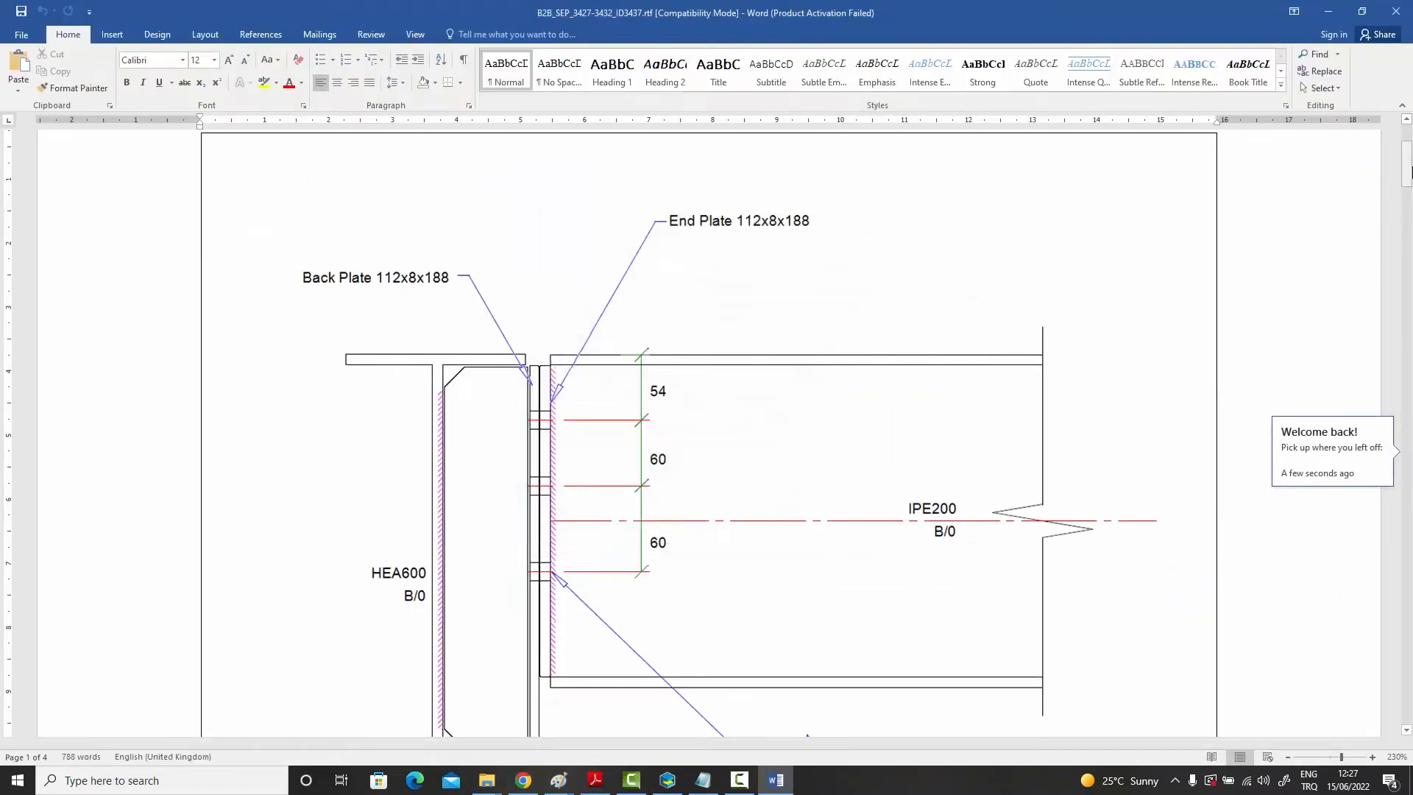
pyautogui.click(1408, 180)
pyautogui.moveTo(1407, 180); pyautogui.dragTo(1395, 422)
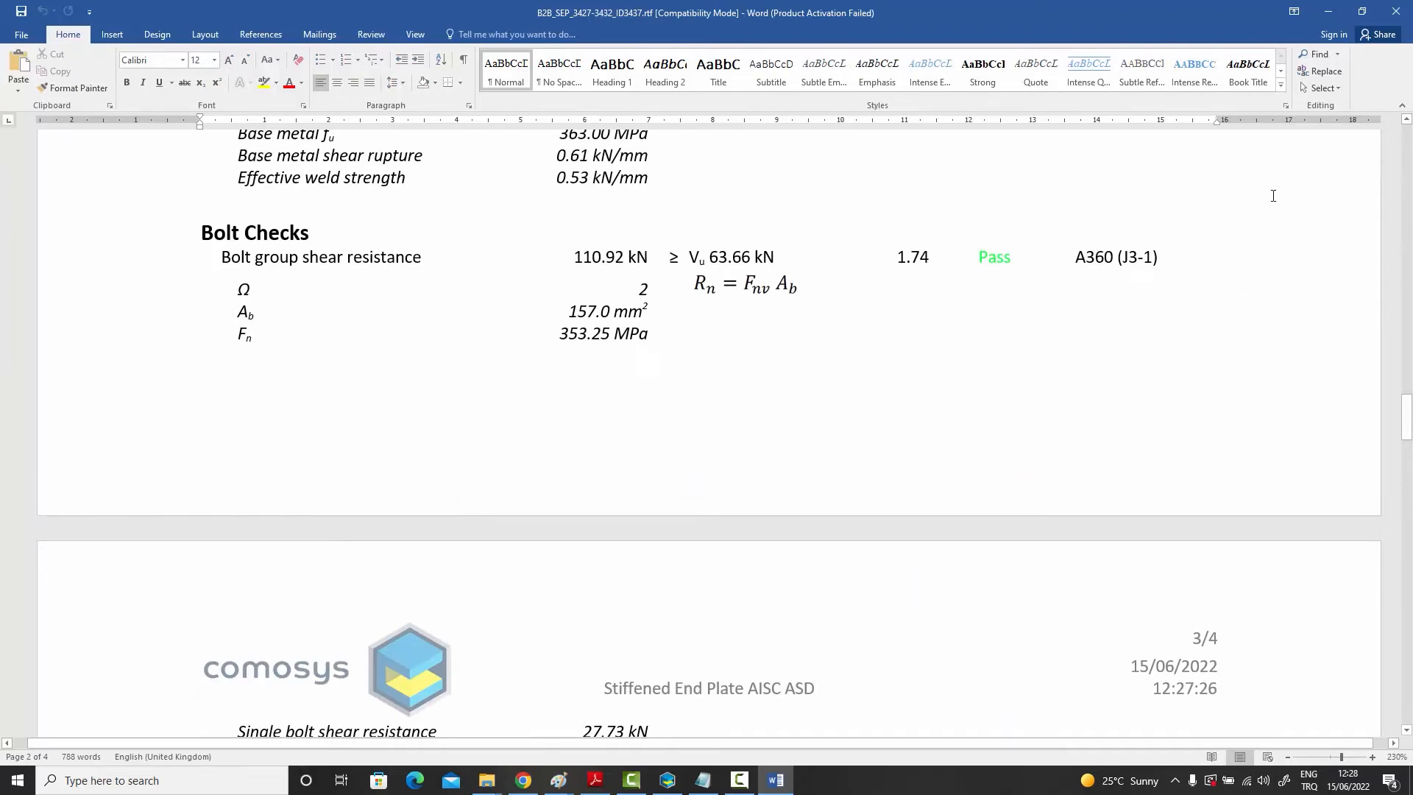
pyautogui.hotkey('alt', 'F4')
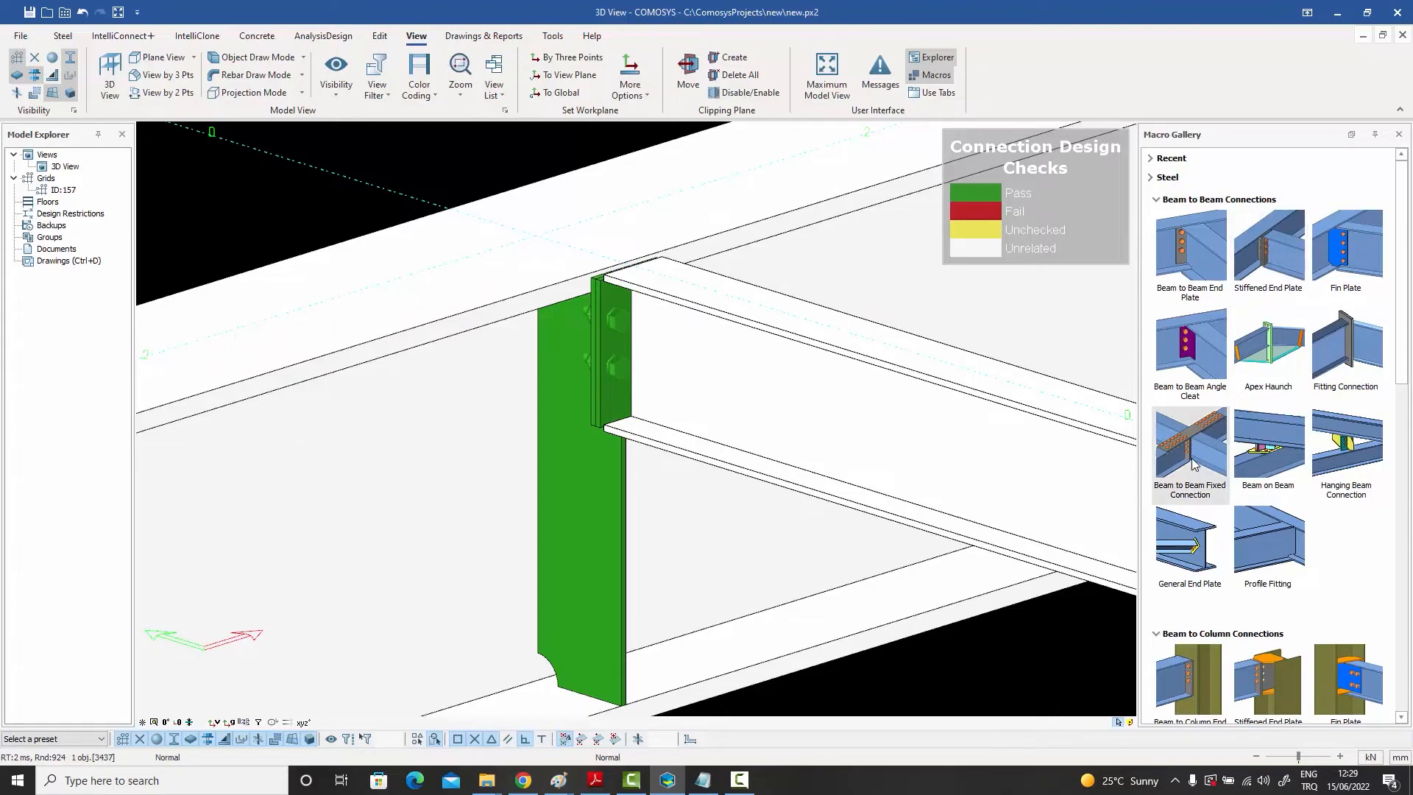
# Switch to MaterialConstants.txt in Notepad and highlight the rows under Steel Materials at the start of the file
pyautogui.click(707, 784)
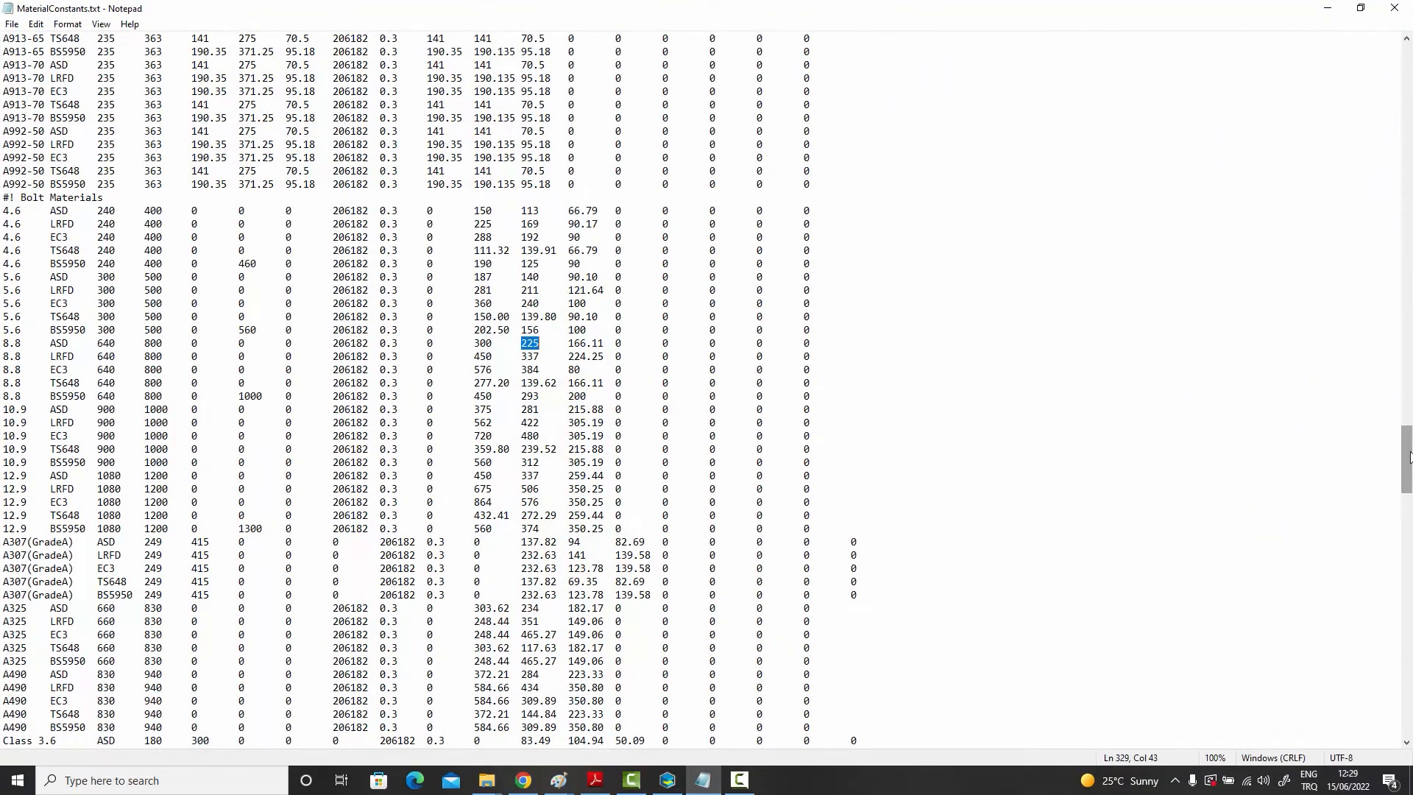
pyautogui.moveTo(1407, 451); pyautogui.dragTo(1410, 70)
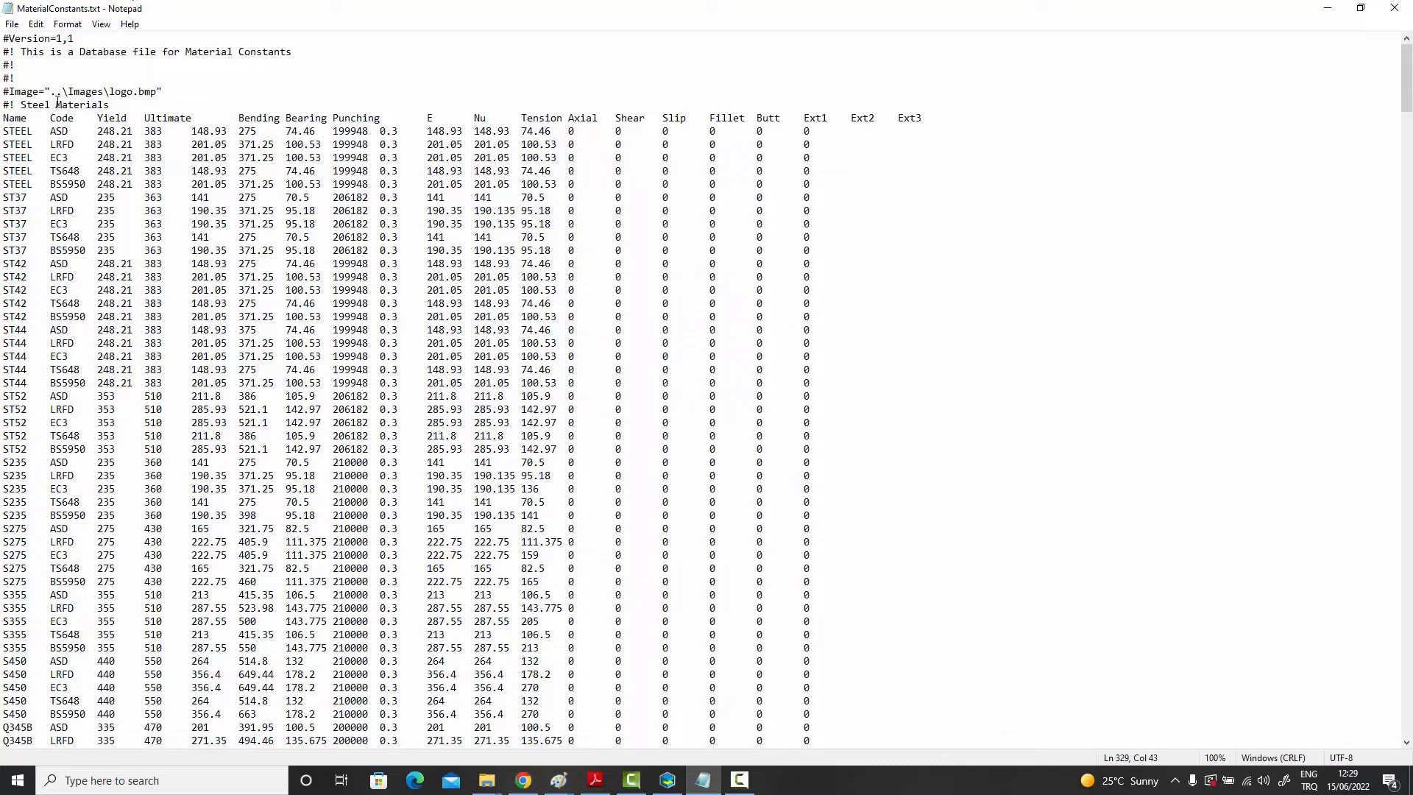
pyautogui.click(5, 131)
pyautogui.moveTo(14, 132); pyautogui.dragTo(911, 618)
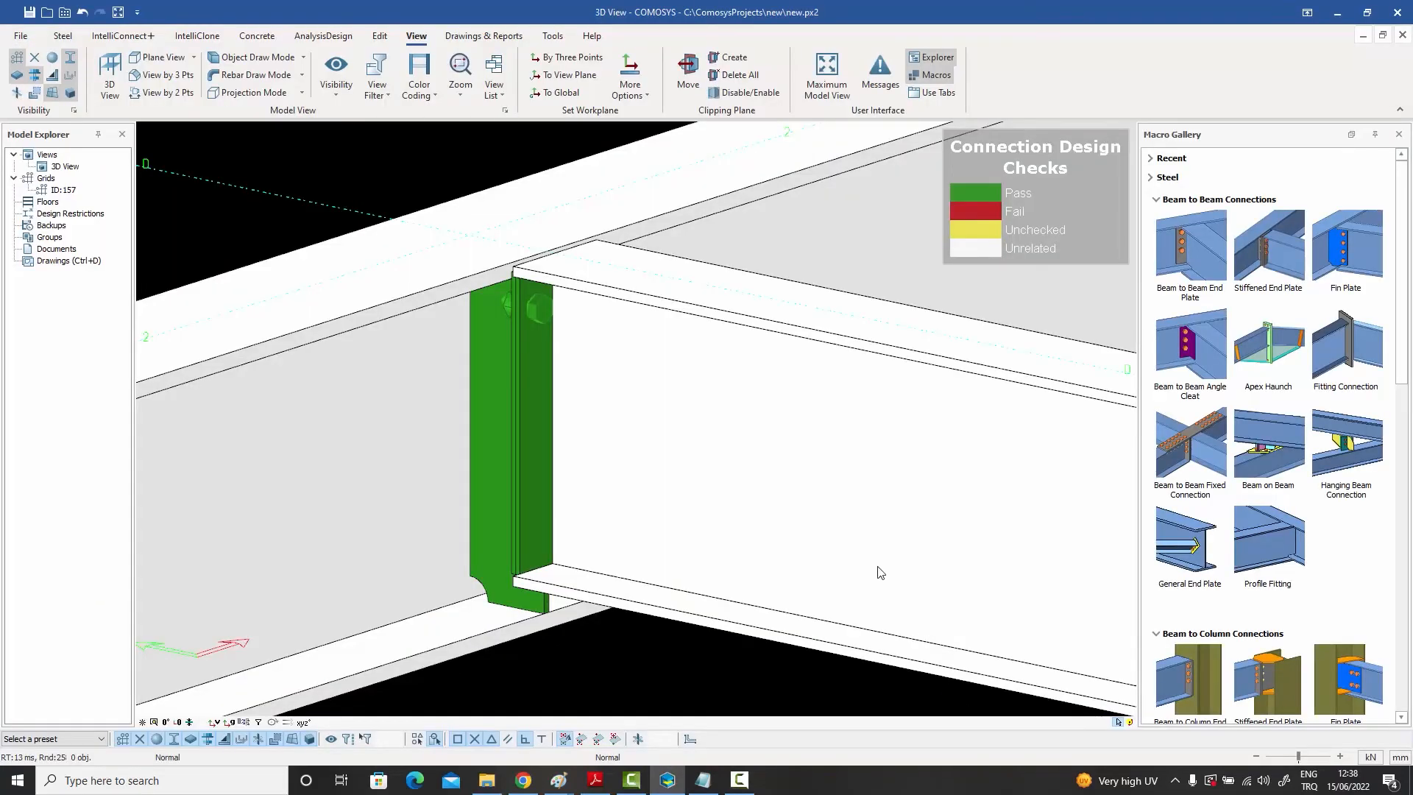
# Open the secondary beam's Detailing Definitions, set its Shear Capacity Ratio to 0.2, and apply the change
pyautogui.doubleClick(819, 486)
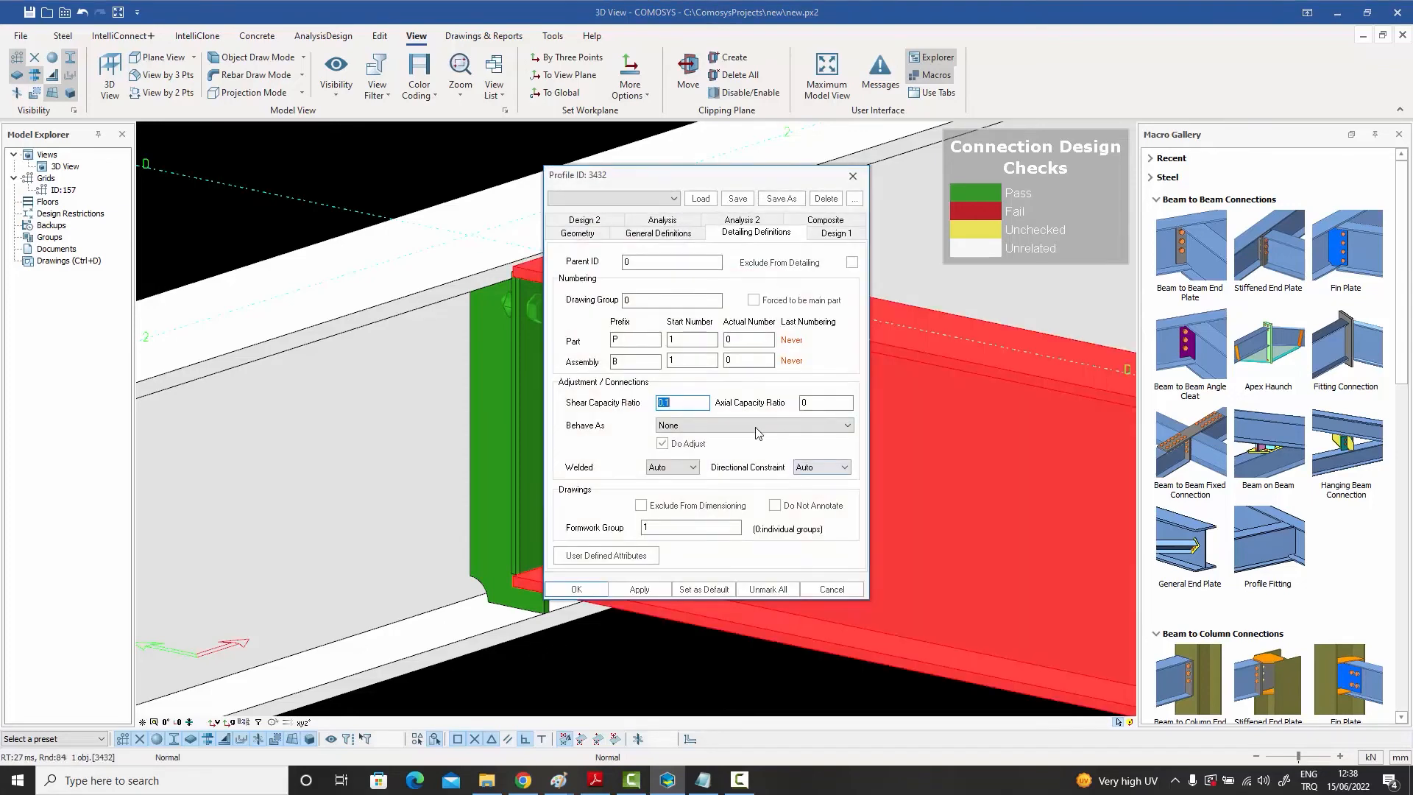
pyautogui.moveTo(694, 180); pyautogui.dragTo(974, 220)
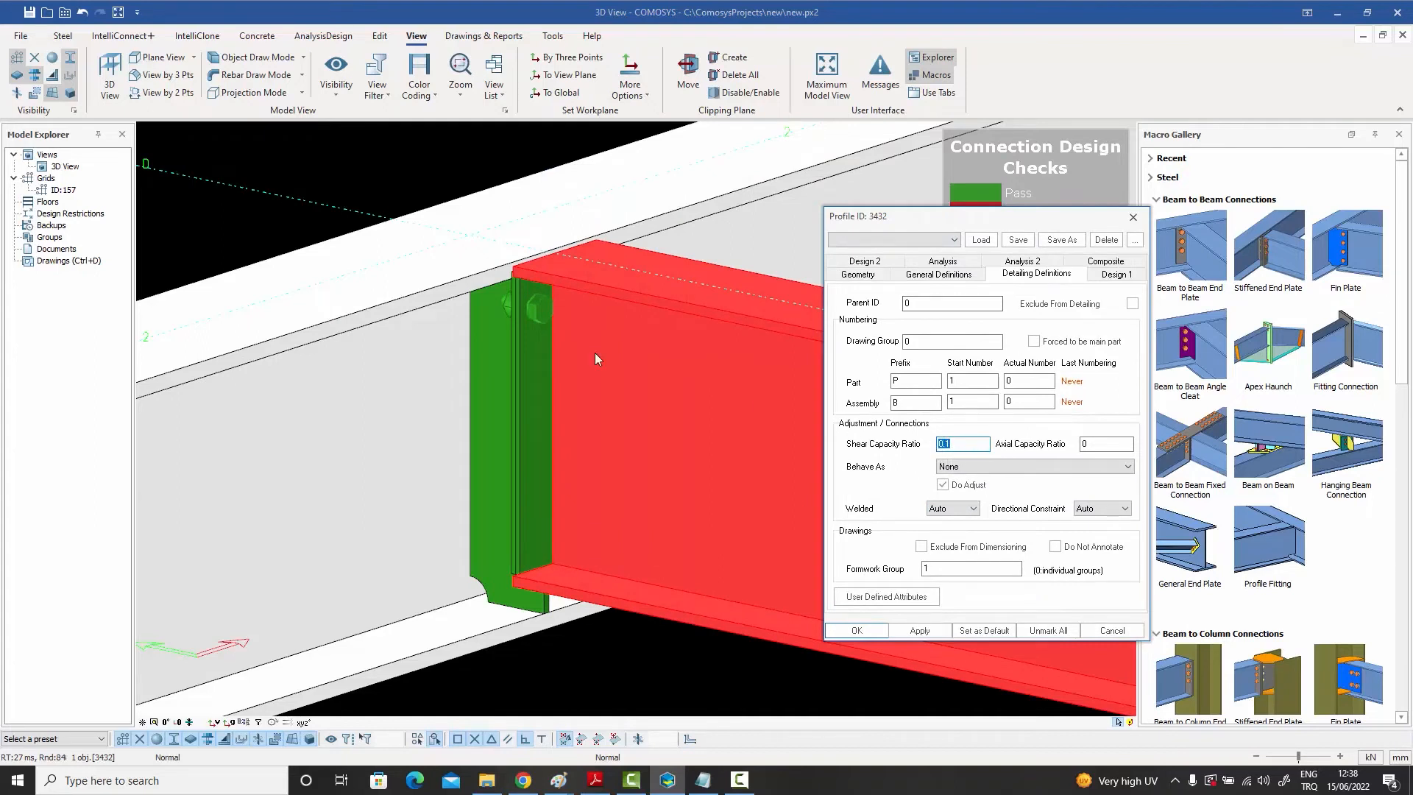
pyautogui.click(975, 445)
pyautogui.press('BackSpace')
pyautogui.press('BackSpace')
pyautogui.click(920, 630)
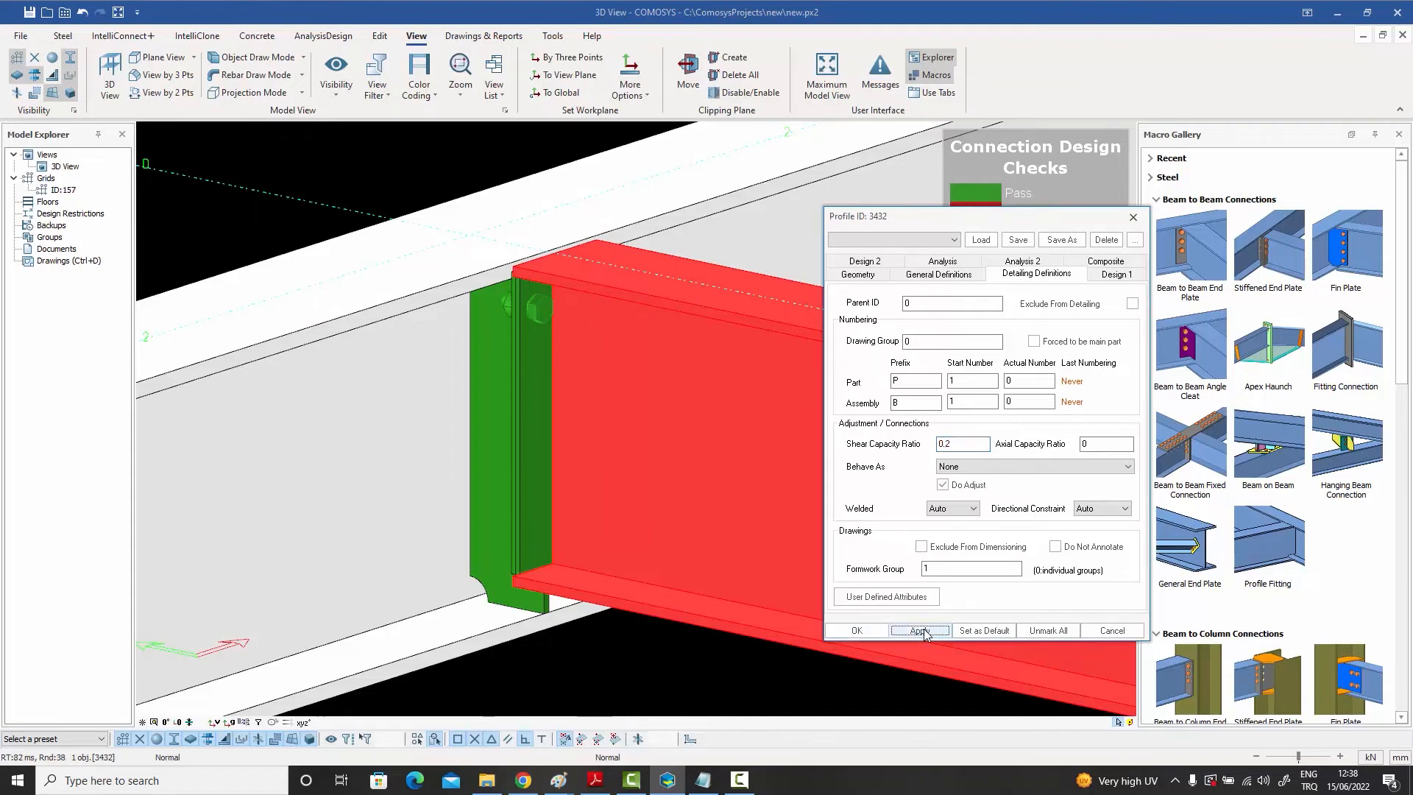
# Set the secondary beam's Shear Capacity Ratio to 0.3 and apply the change
pyautogui.click(957, 442)
pyautogui.press('BackSpace')
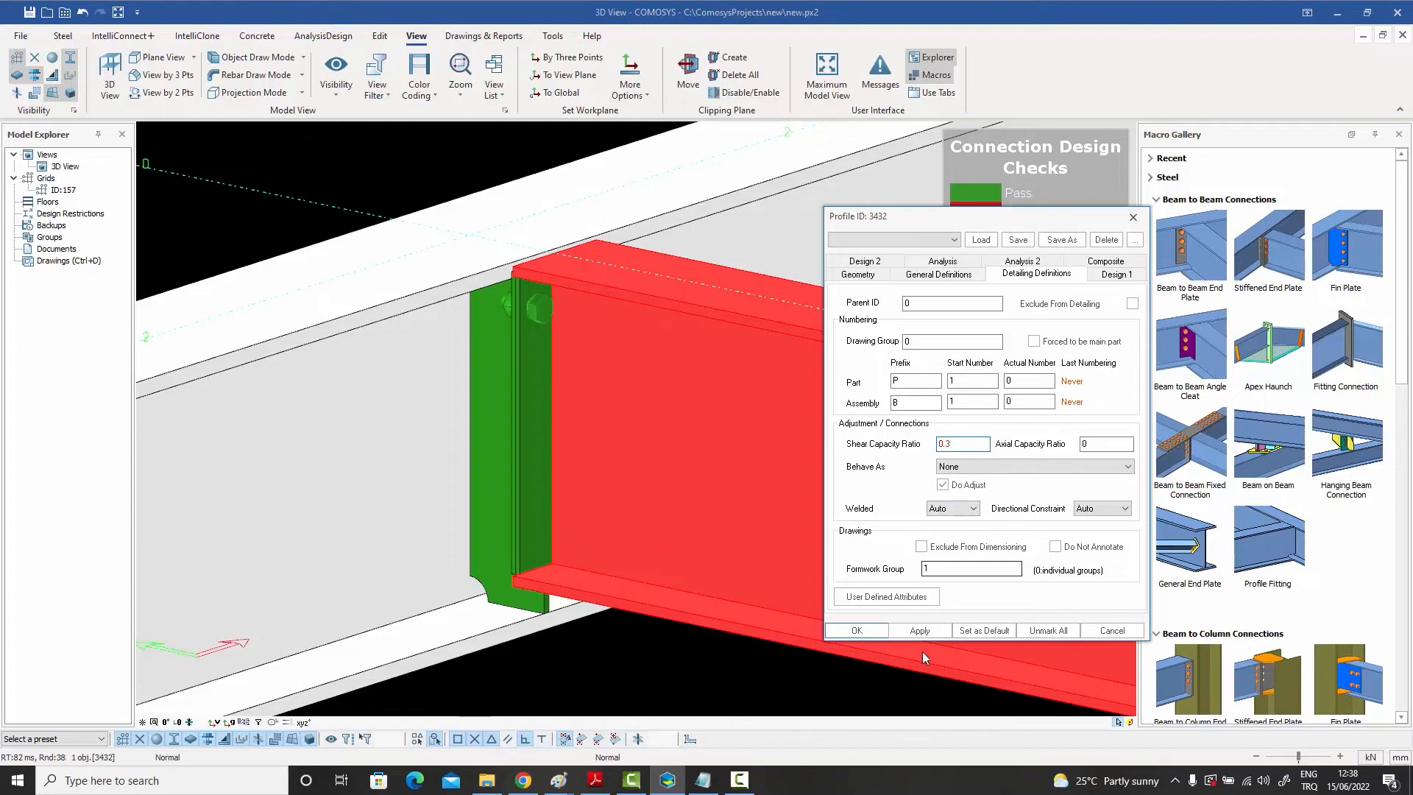
pyautogui.click(920, 631)
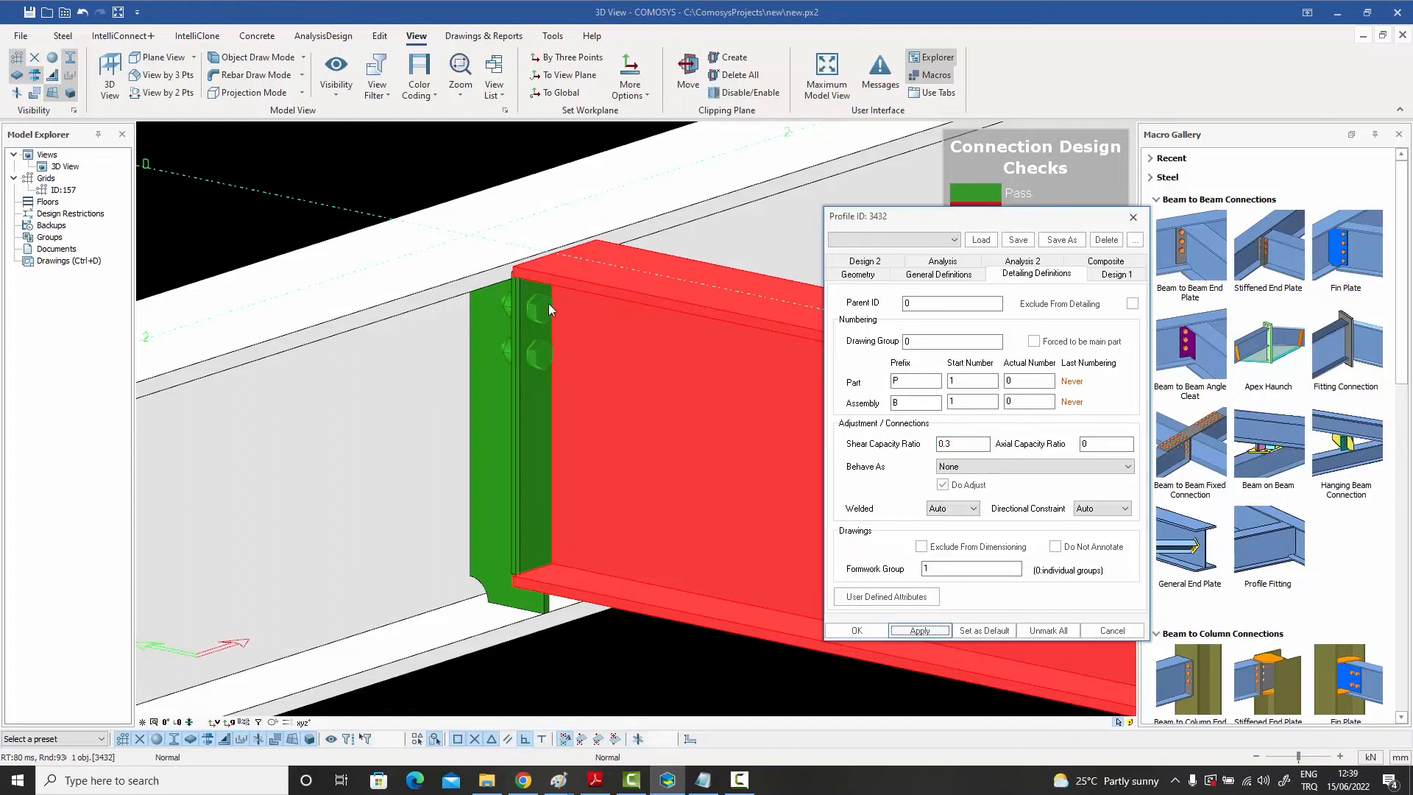
# Set the secondary beam's Shear Capacity Ratio to 0.5 and apply the change
pyautogui.click(961, 445)
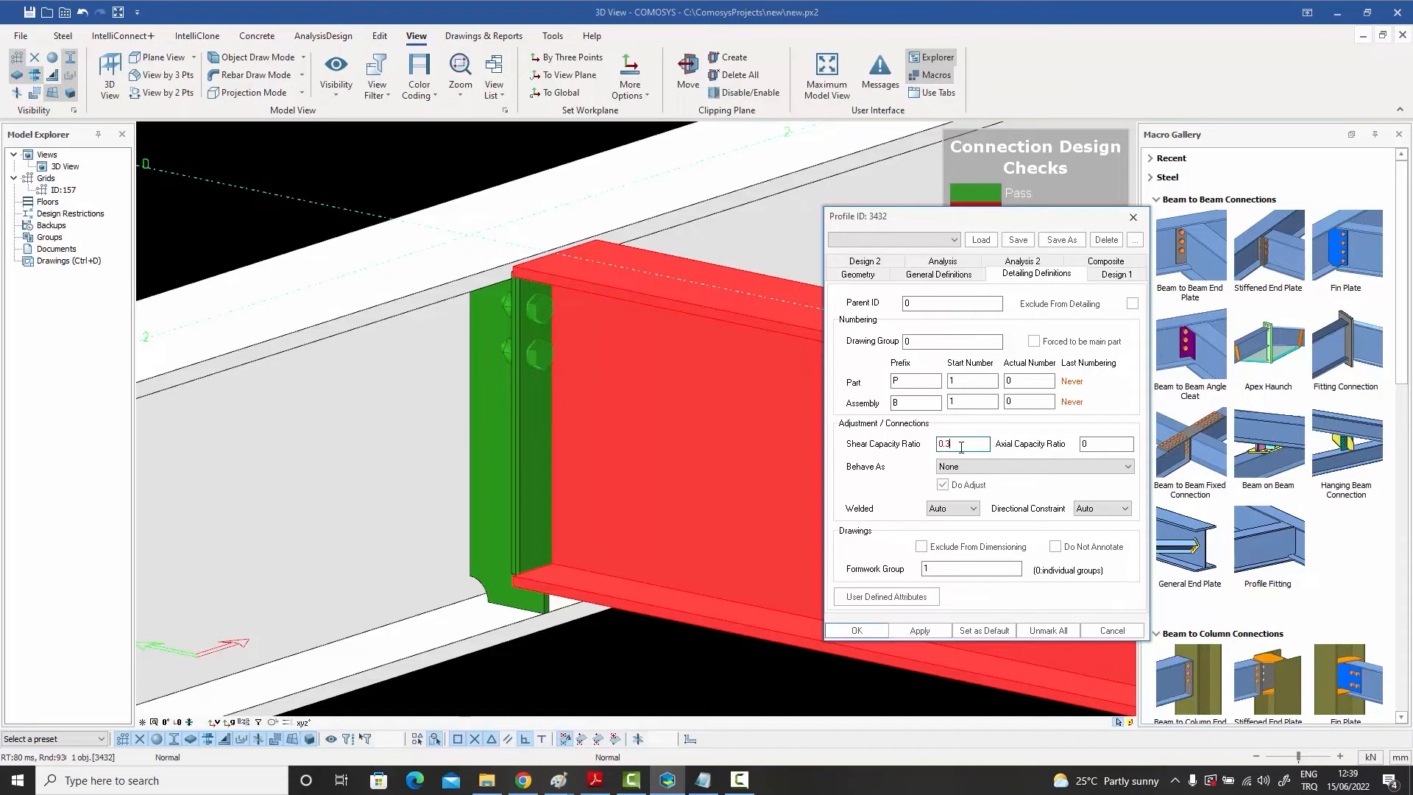
pyautogui.press('BackSpace')
pyautogui.write('5')
pyautogui.click(920, 631)
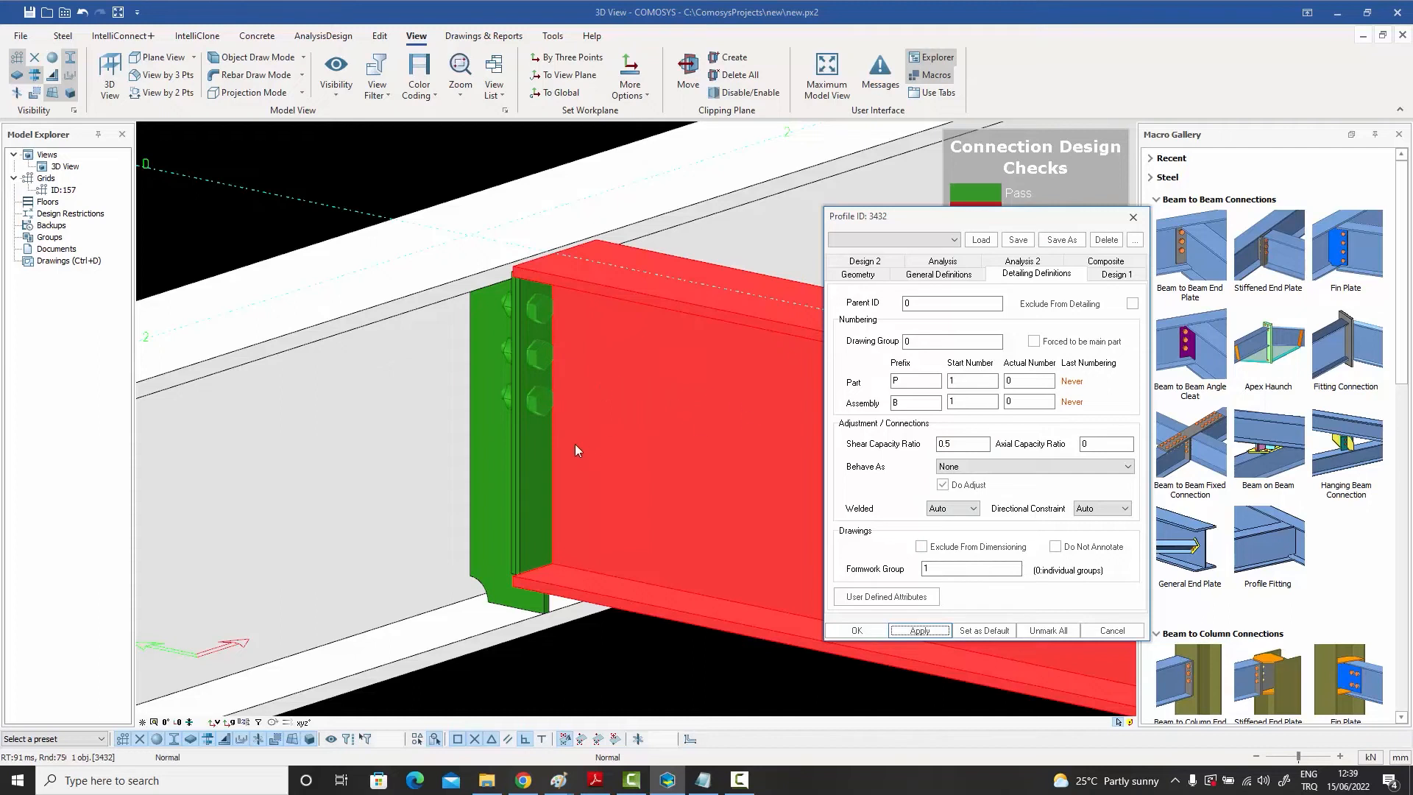
# Set the secondary beam's Shear Capacity Ratio to 0.6 and apply the change
pyautogui.click(975, 442)
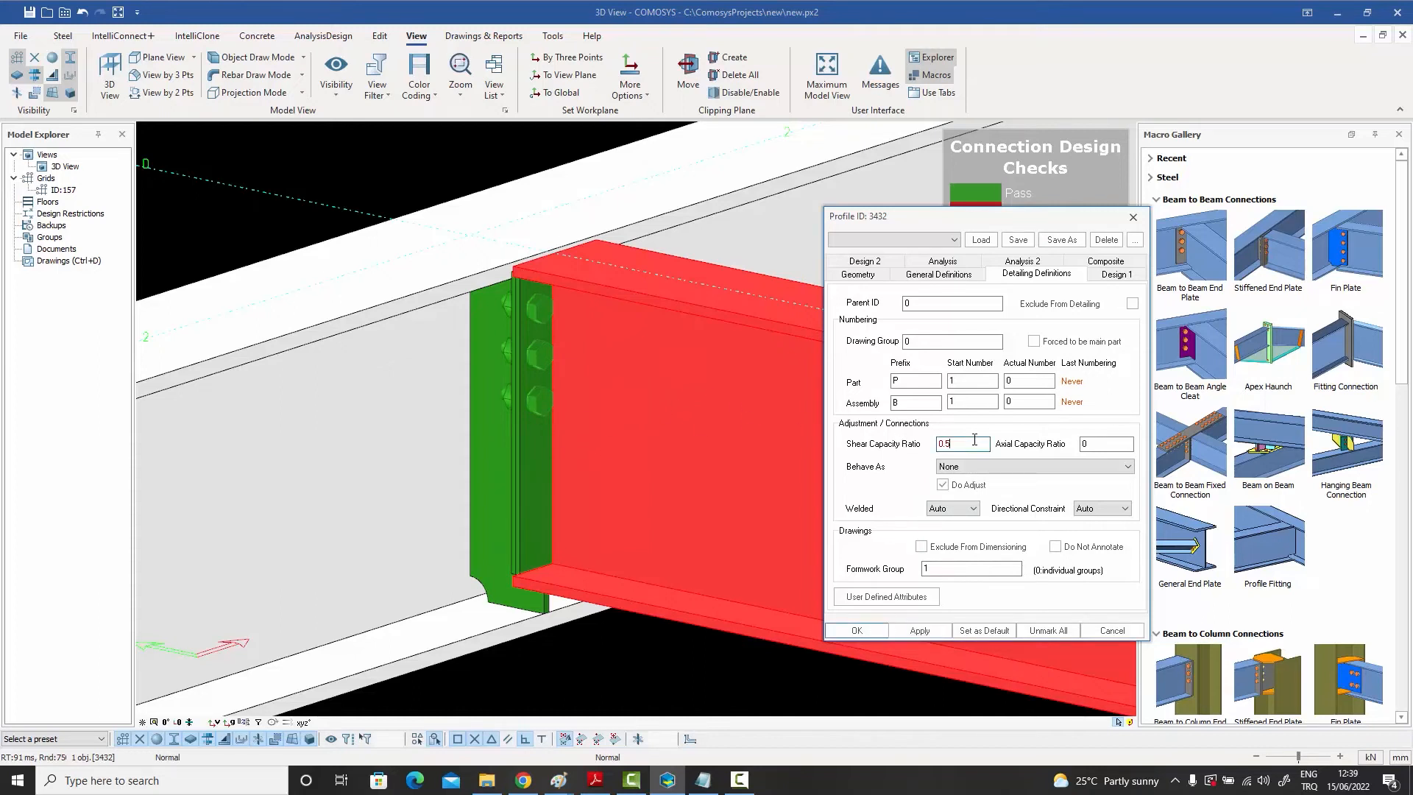
pyautogui.press('BackSpace')
pyautogui.write('6')
pyautogui.click(921, 631)
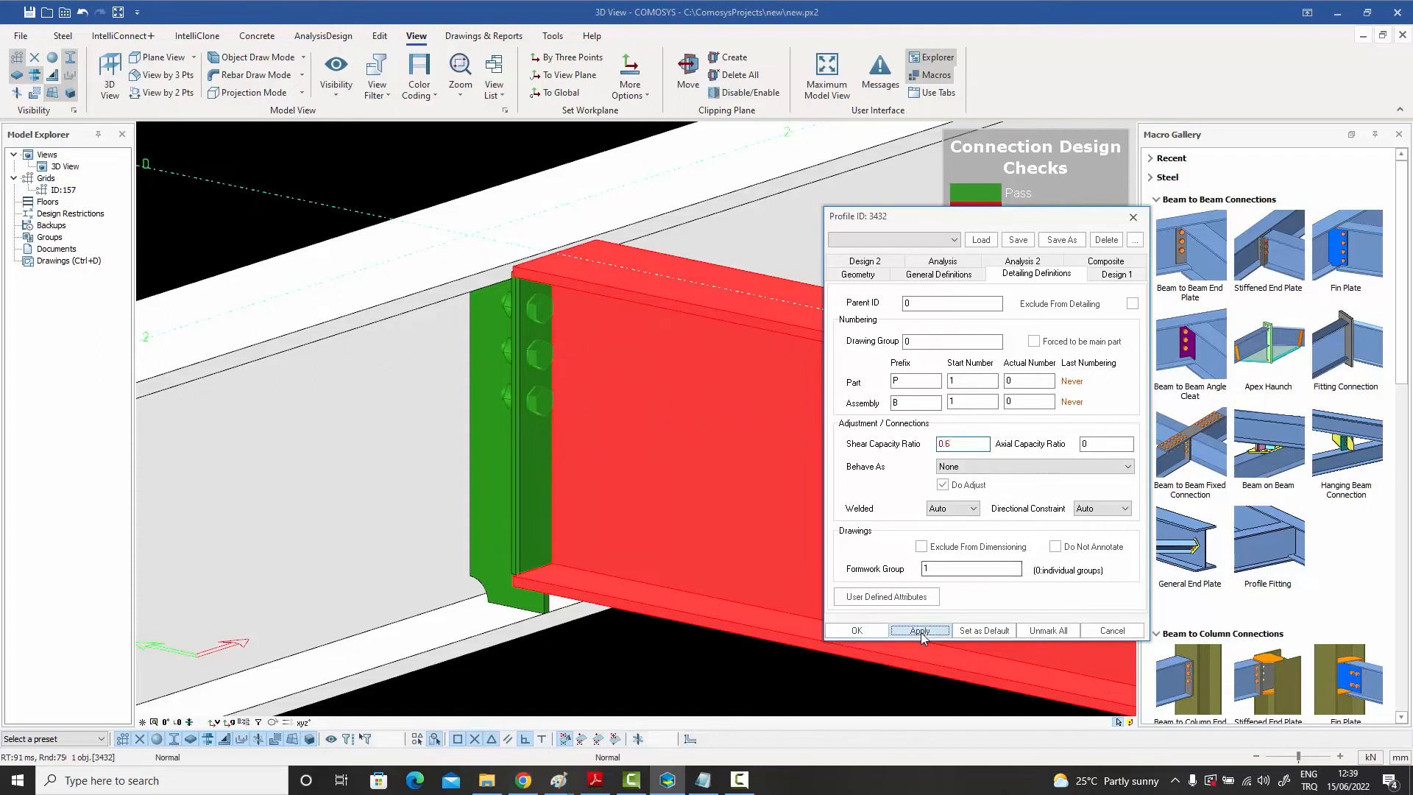
# Set the secondary beam's Shear Capacity Ratio to 0.8, apply it, and close the beam's properties
pyautogui.click(958, 443)
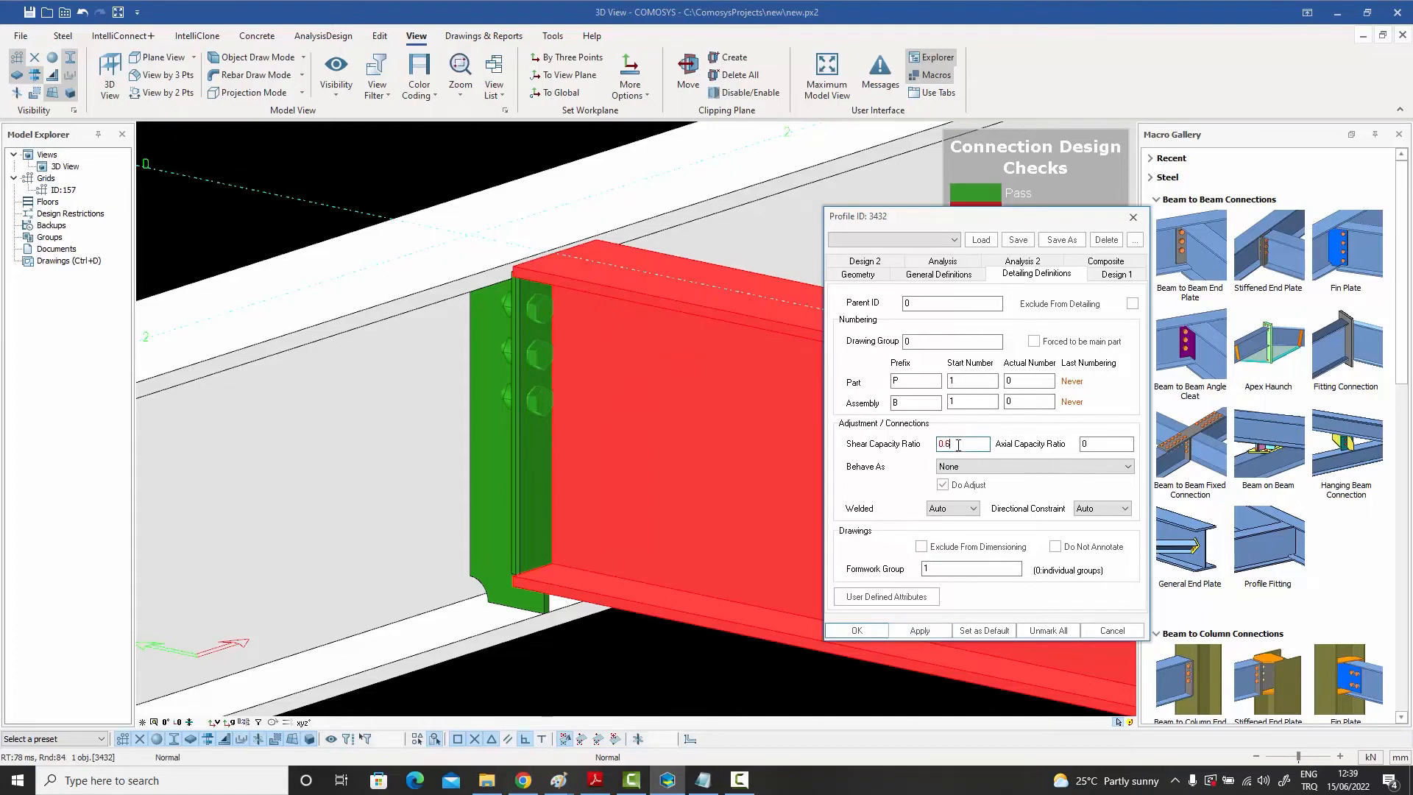
pyautogui.press('BackSpace')
pyautogui.press('BackSpace')
pyautogui.write('.8')
pyautogui.click(920, 631)
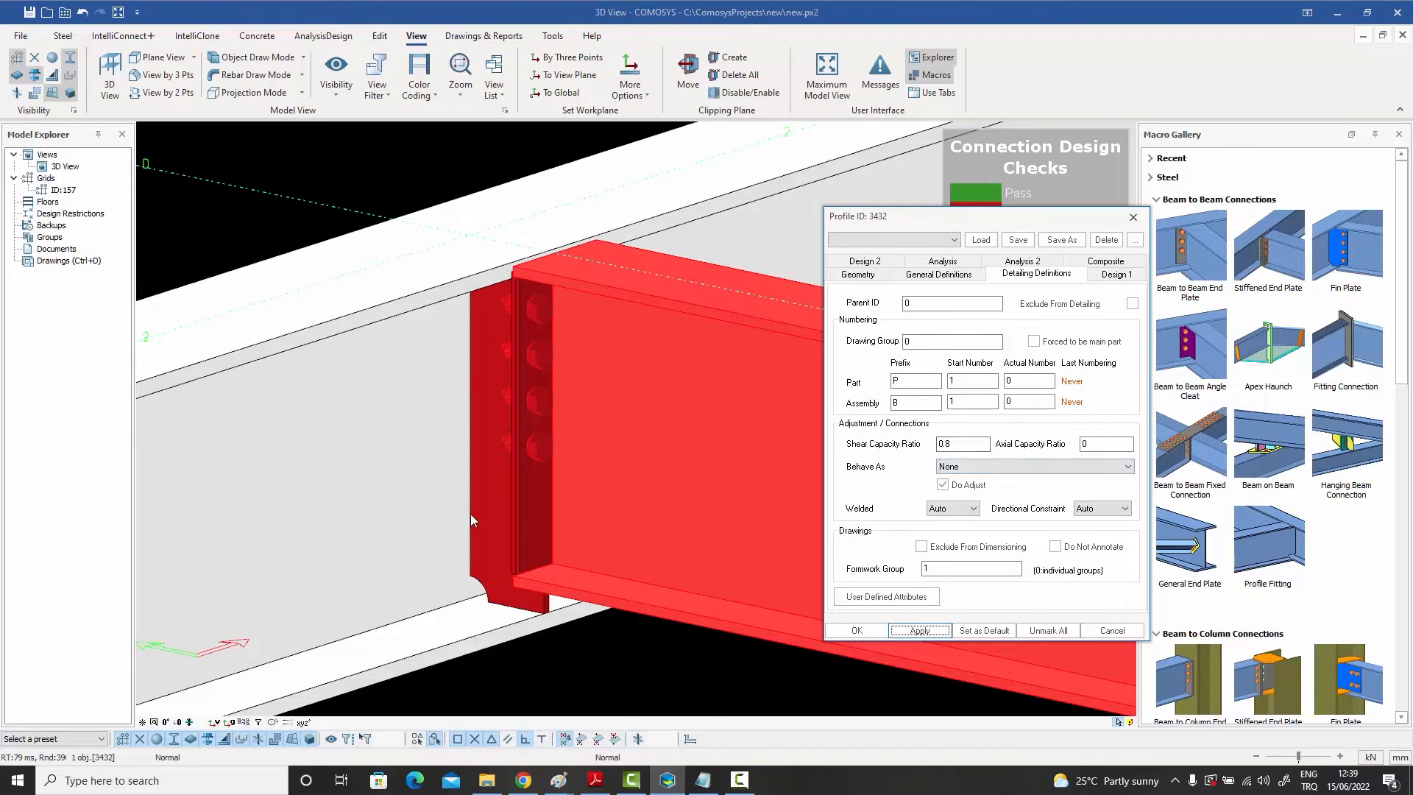
pyautogui.click(1112, 630)
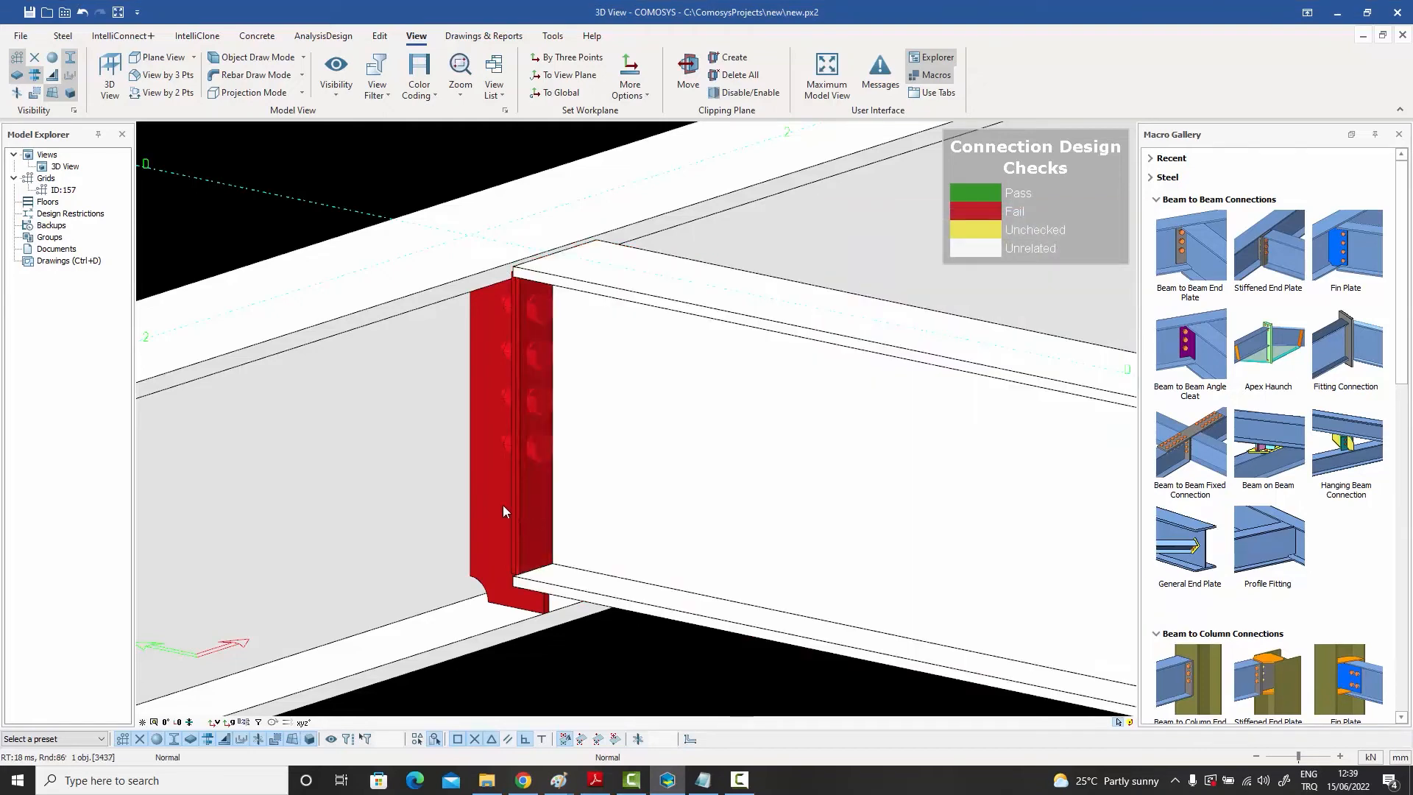
# Generate the Default Connection Report for the end plate connection, examine its End Plate and Back Plate Checks, and close the report
pyautogui.rightClick(535, 498)
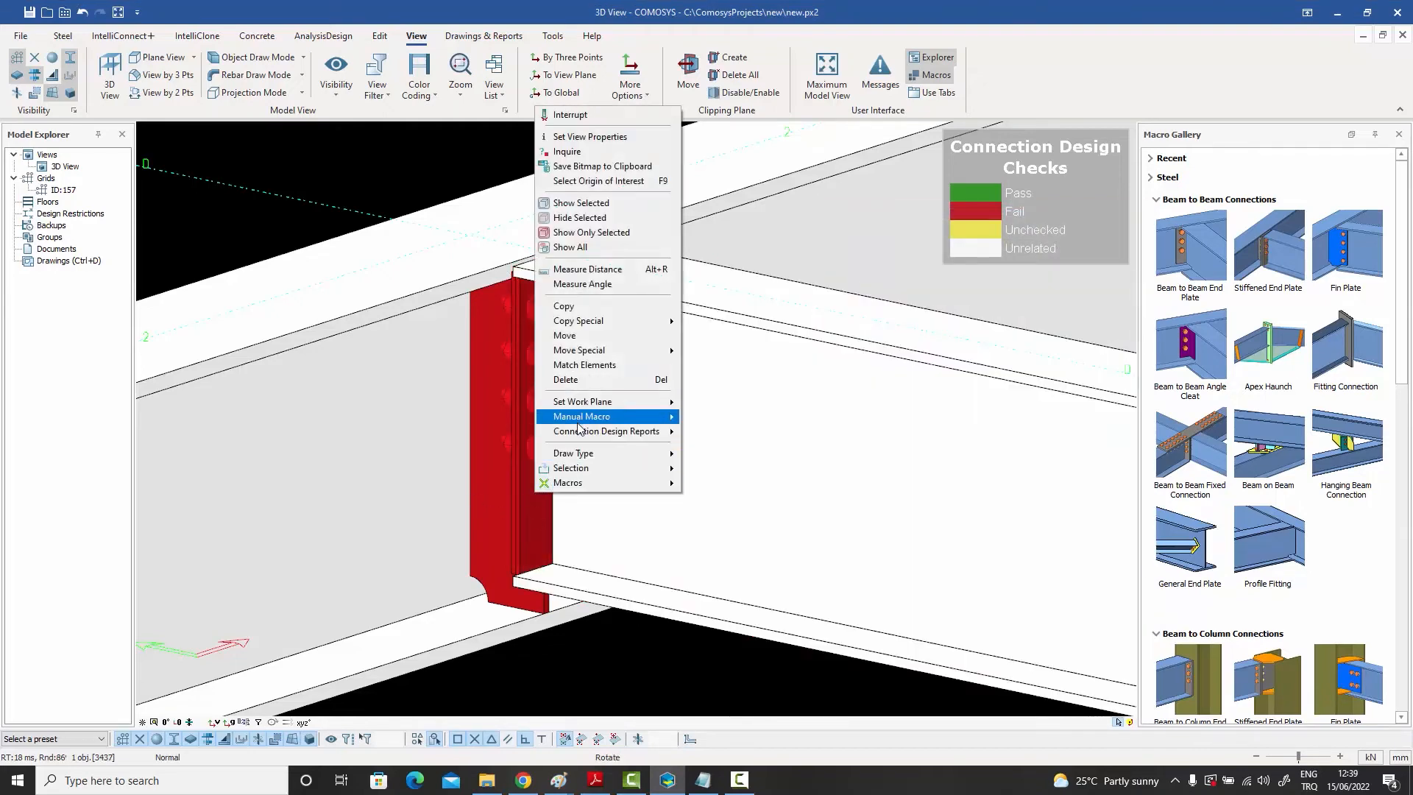
pyautogui.moveTo(586, 440)
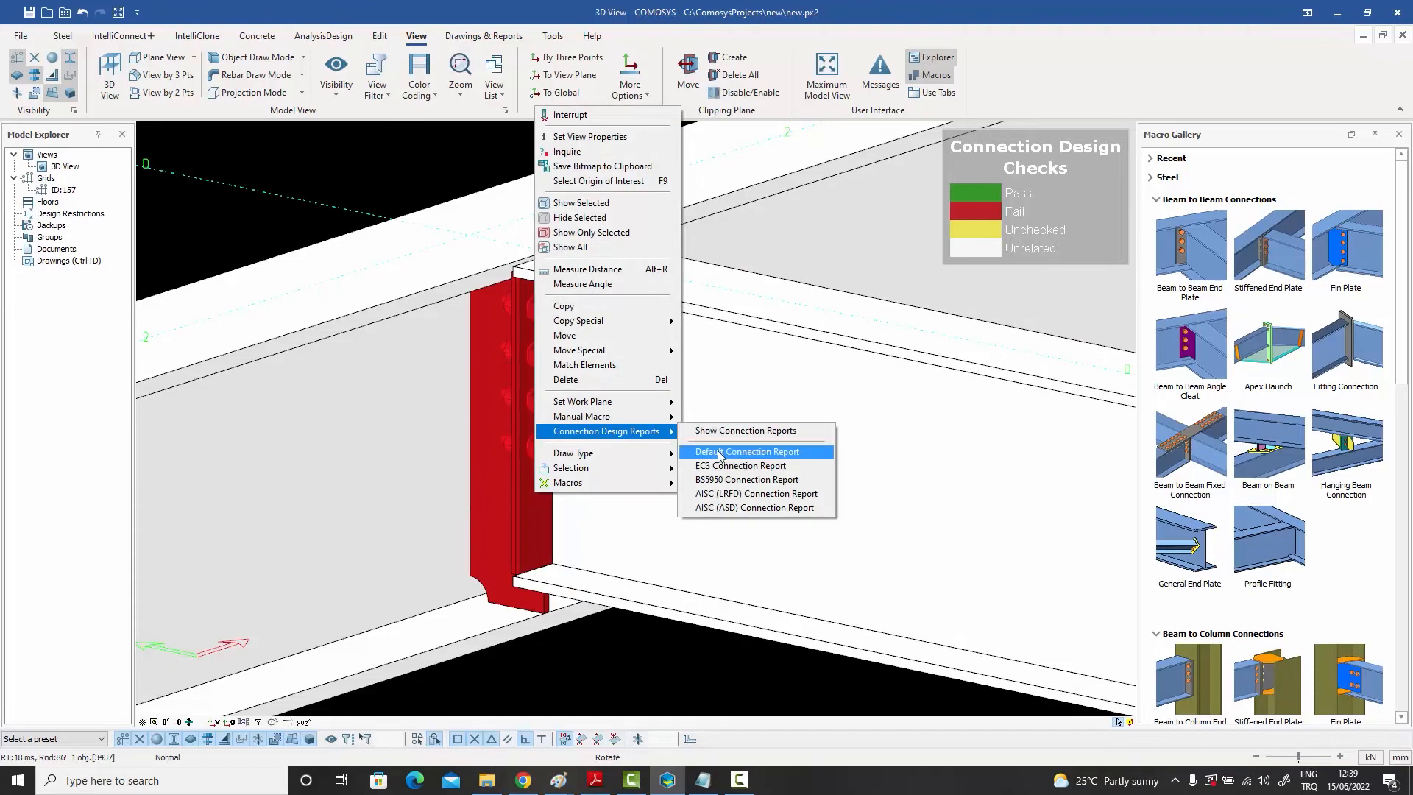
pyautogui.click(719, 455)
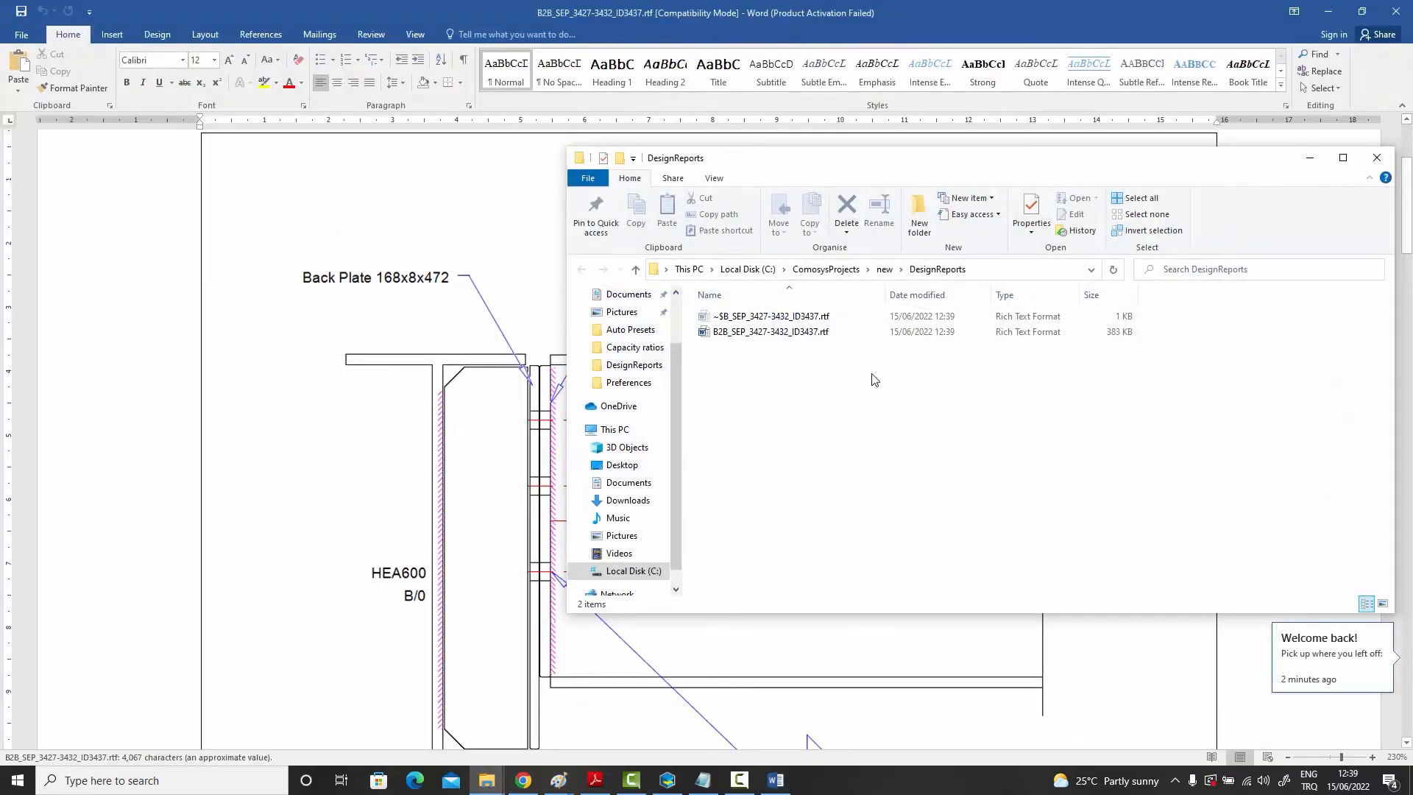
pyautogui.click(1377, 157)
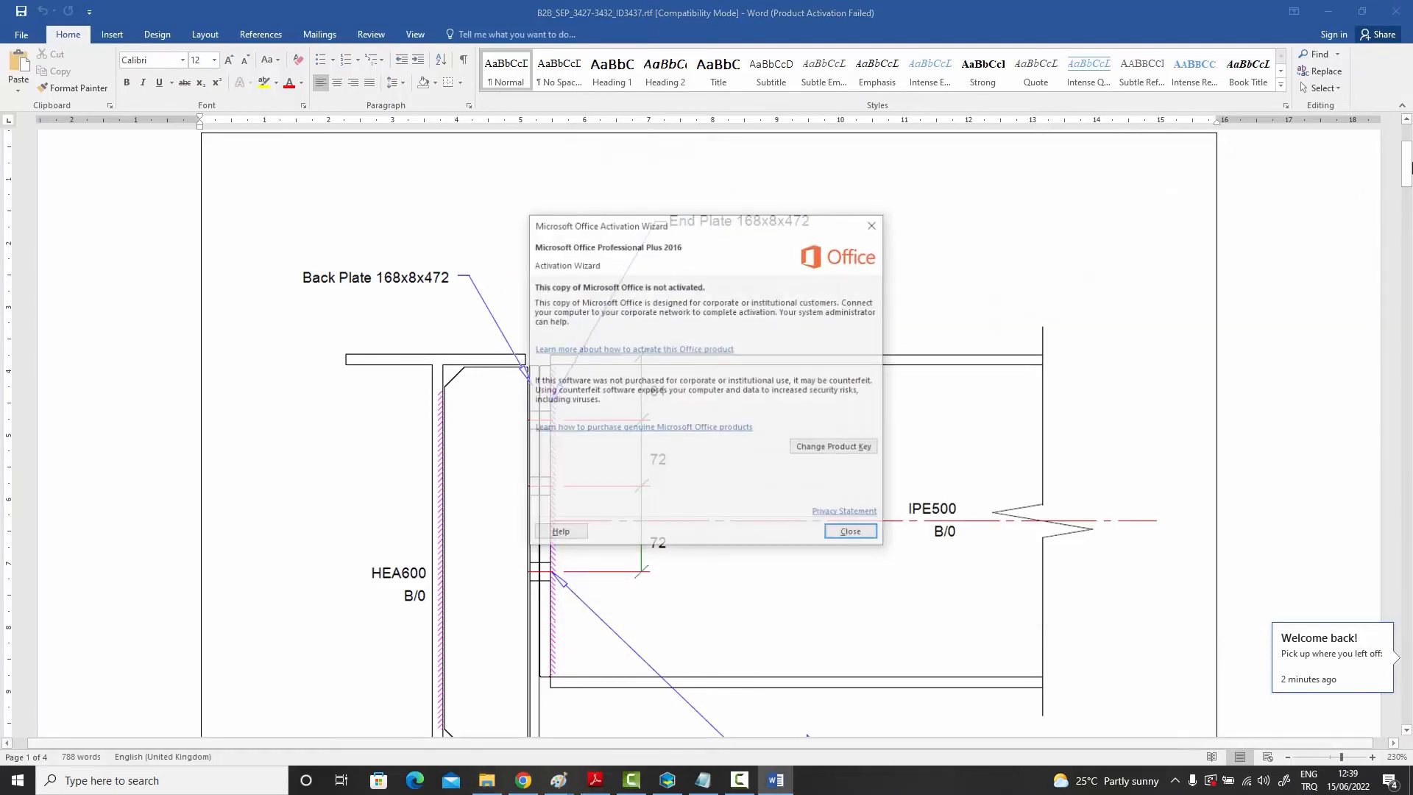
pyautogui.click(851, 530)
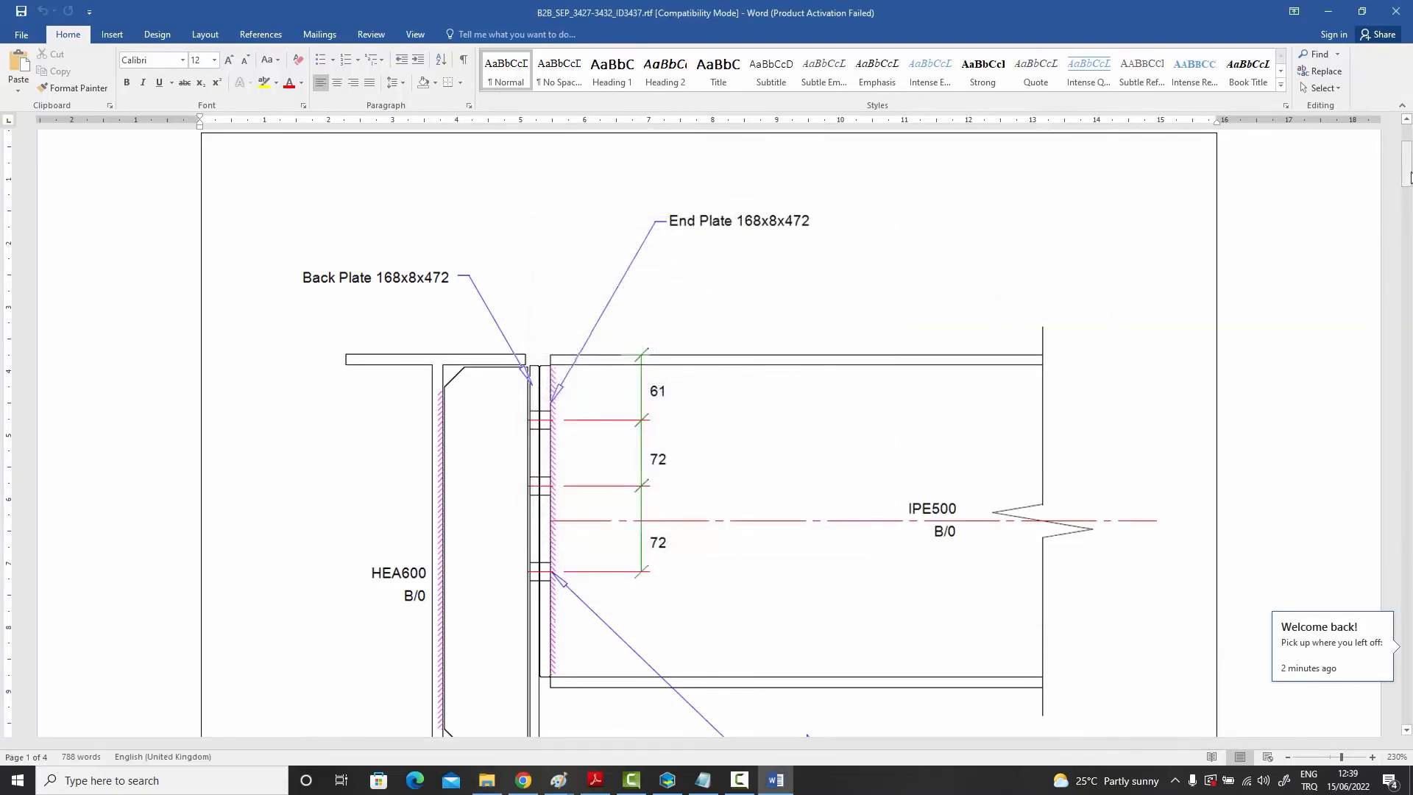
pyautogui.moveTo(1409, 175)
pyautogui.mouseDown()
pyautogui.moveTo(1372, 390)
pyautogui.moveTo(1375, 499)
pyautogui.mouseUp()
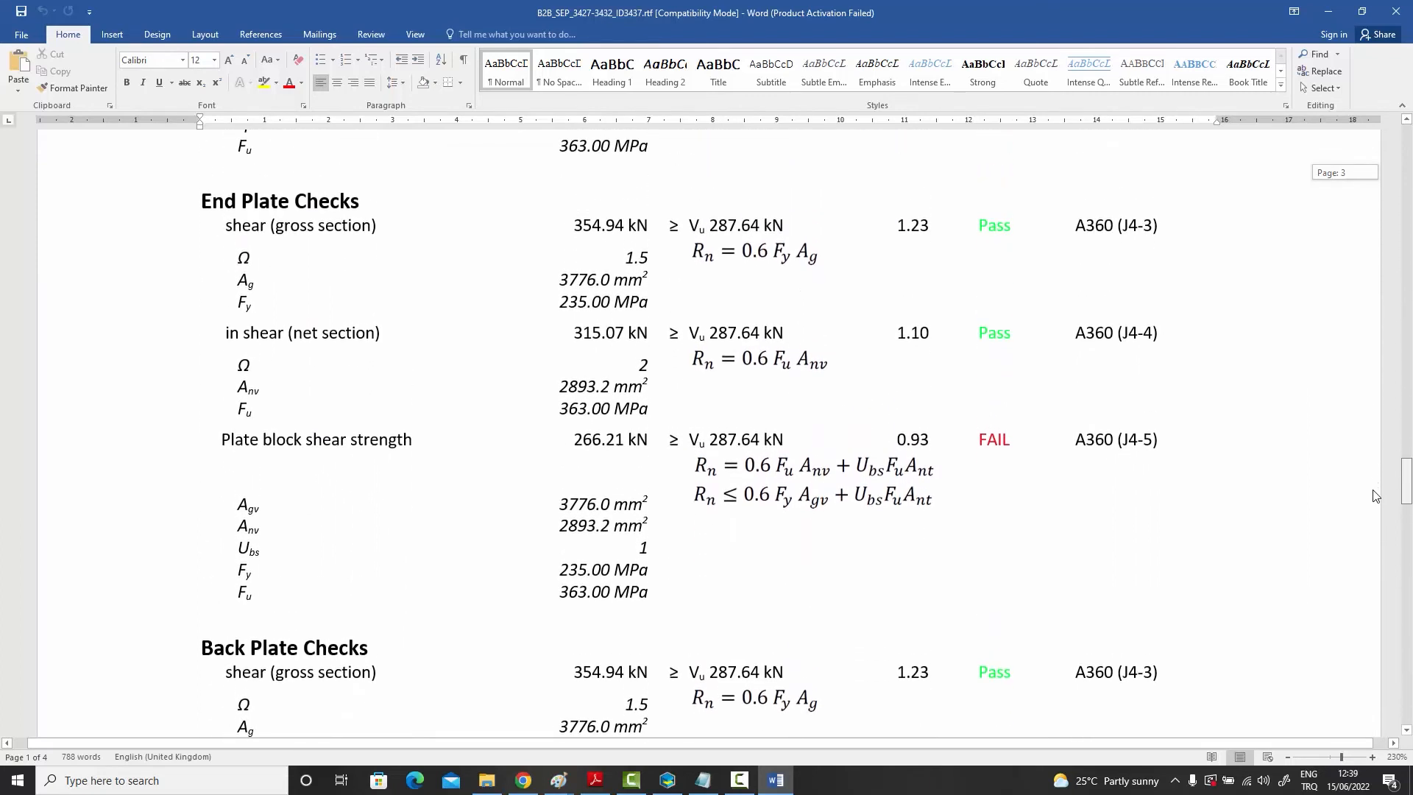
pyautogui.scroll(-5, 1376, 515)
pyautogui.scroll(-1, 1375, 522)
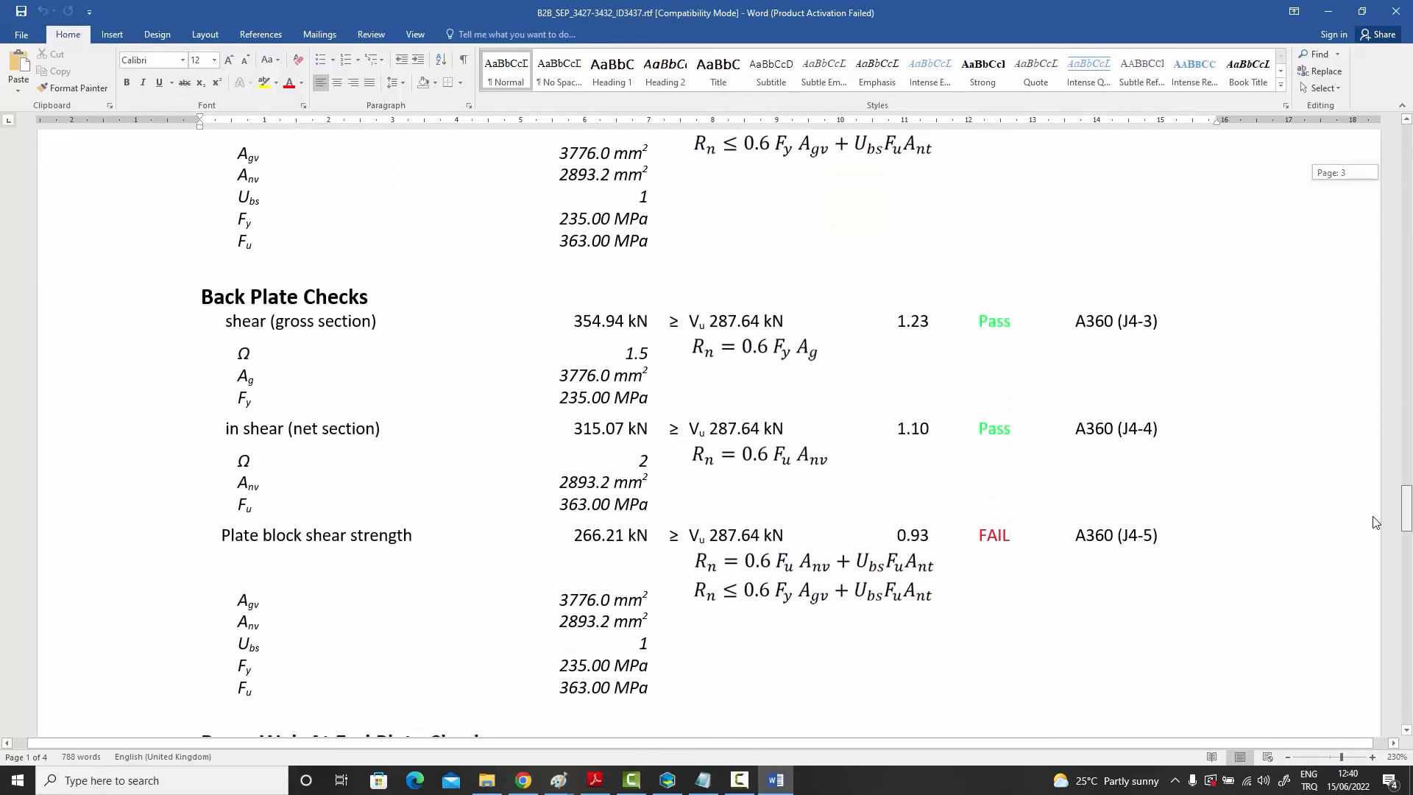
pyautogui.scroll(-1, 1376, 524)
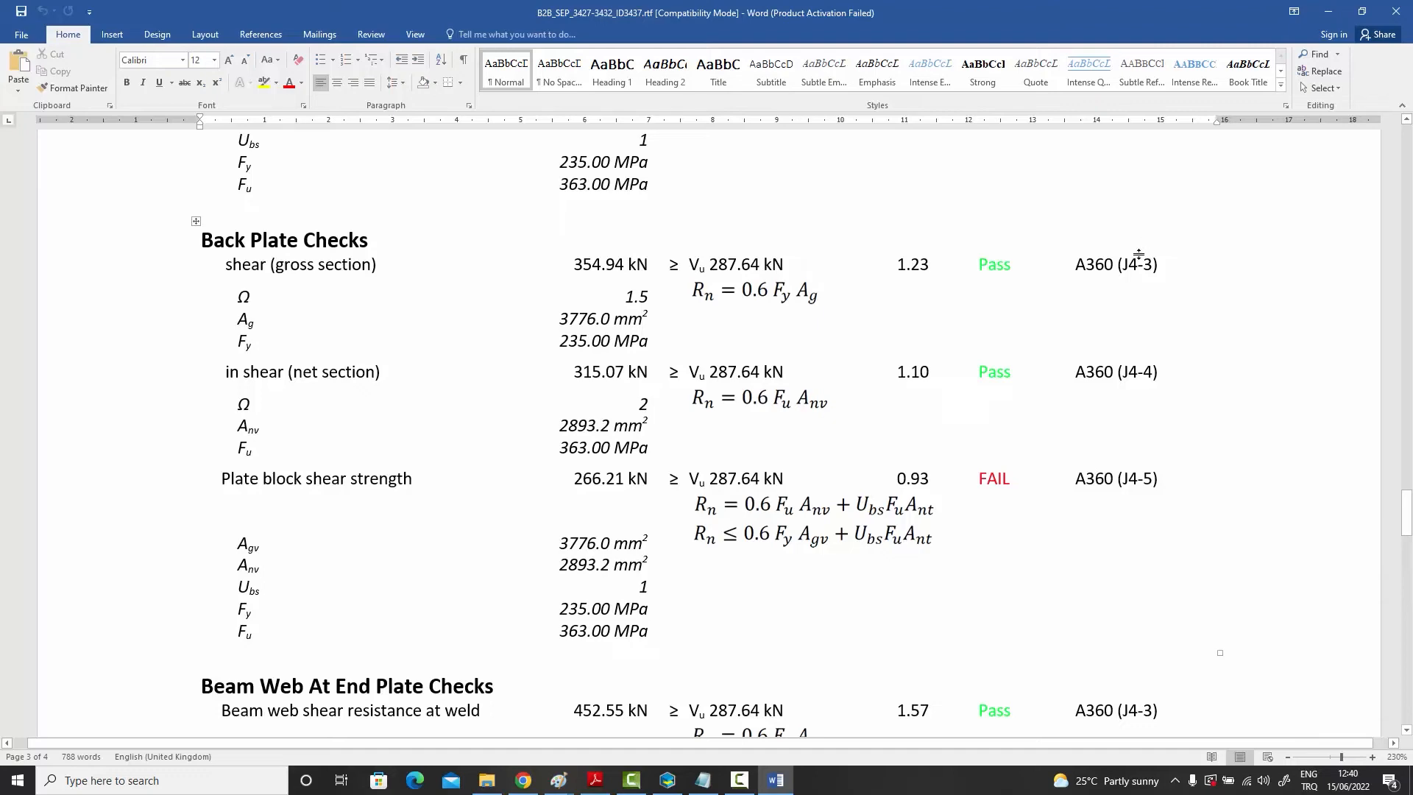
pyautogui.click(1397, 13)
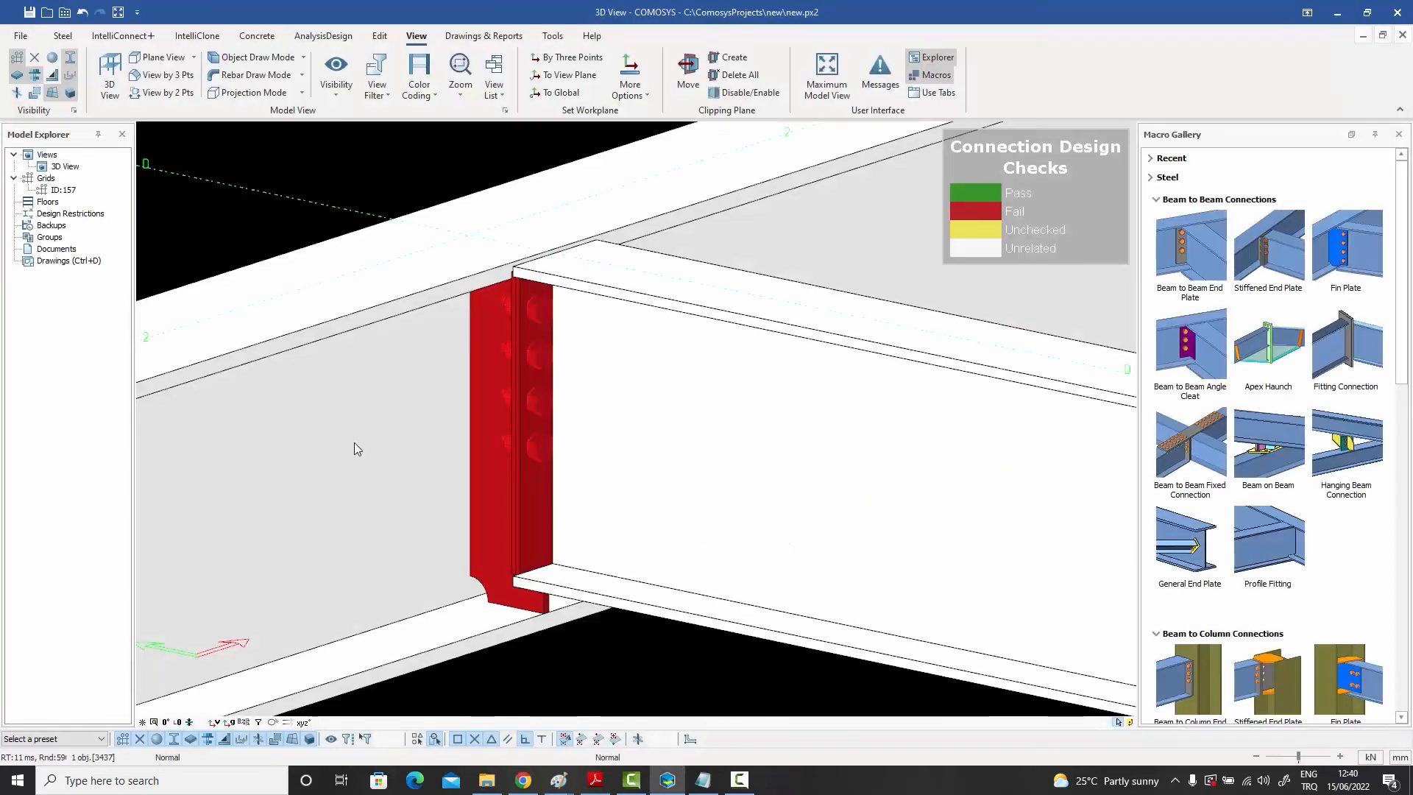
# Set both the end plate and back plate thicknesses of the stiffened end plate connection to 12 mm
pyautogui.doubleClick(543, 503)
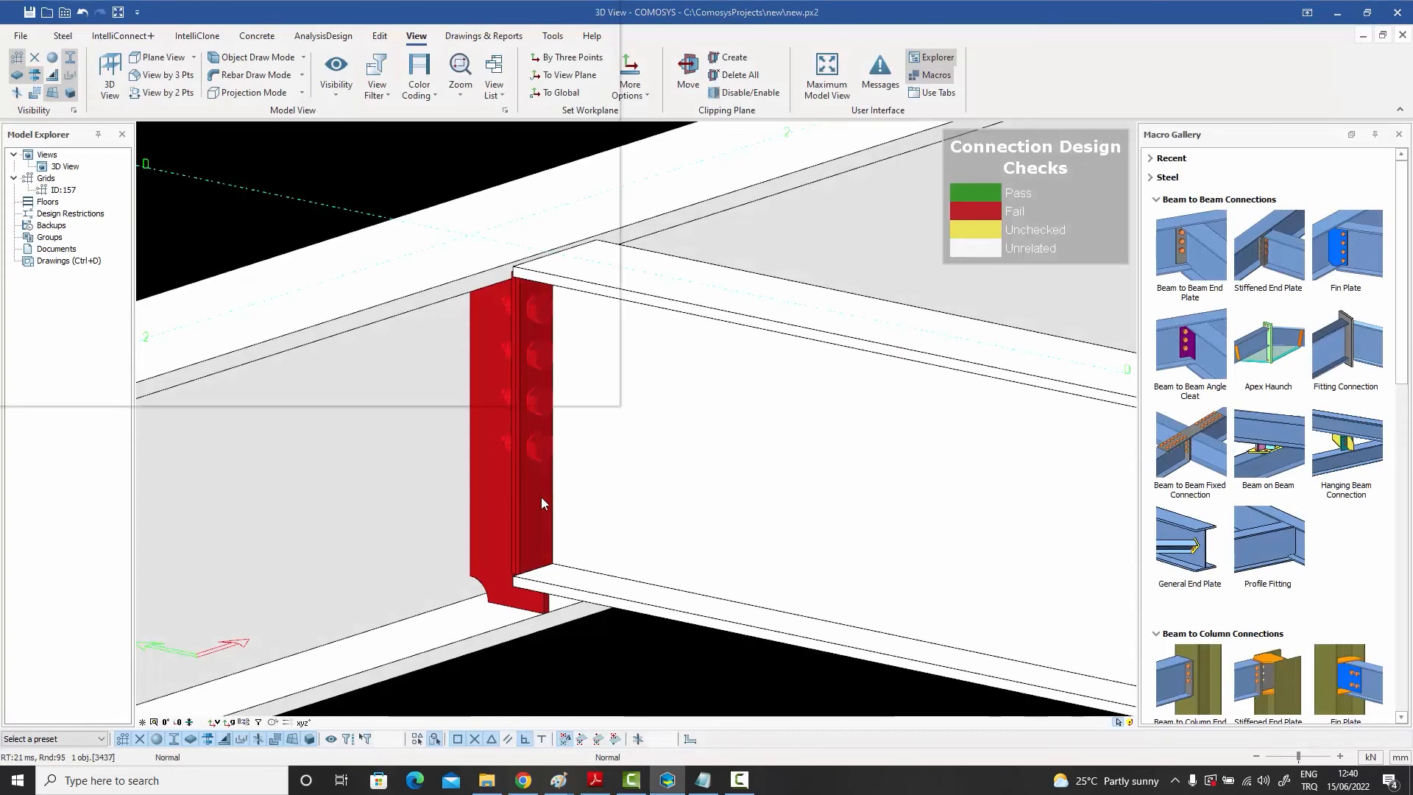
pyautogui.moveTo(243, 9); pyautogui.dragTo(1022, 95)
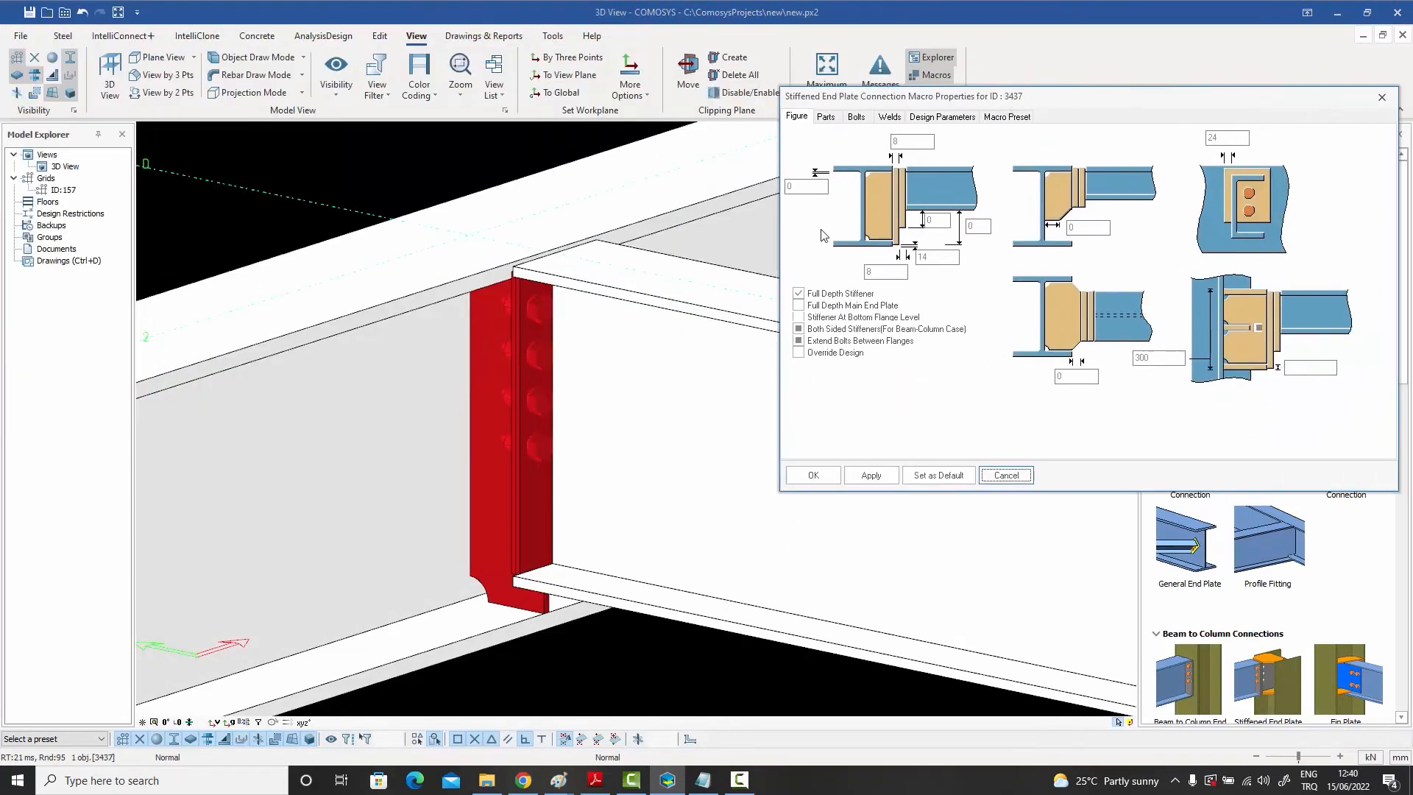
pyautogui.doubleClick(913, 141)
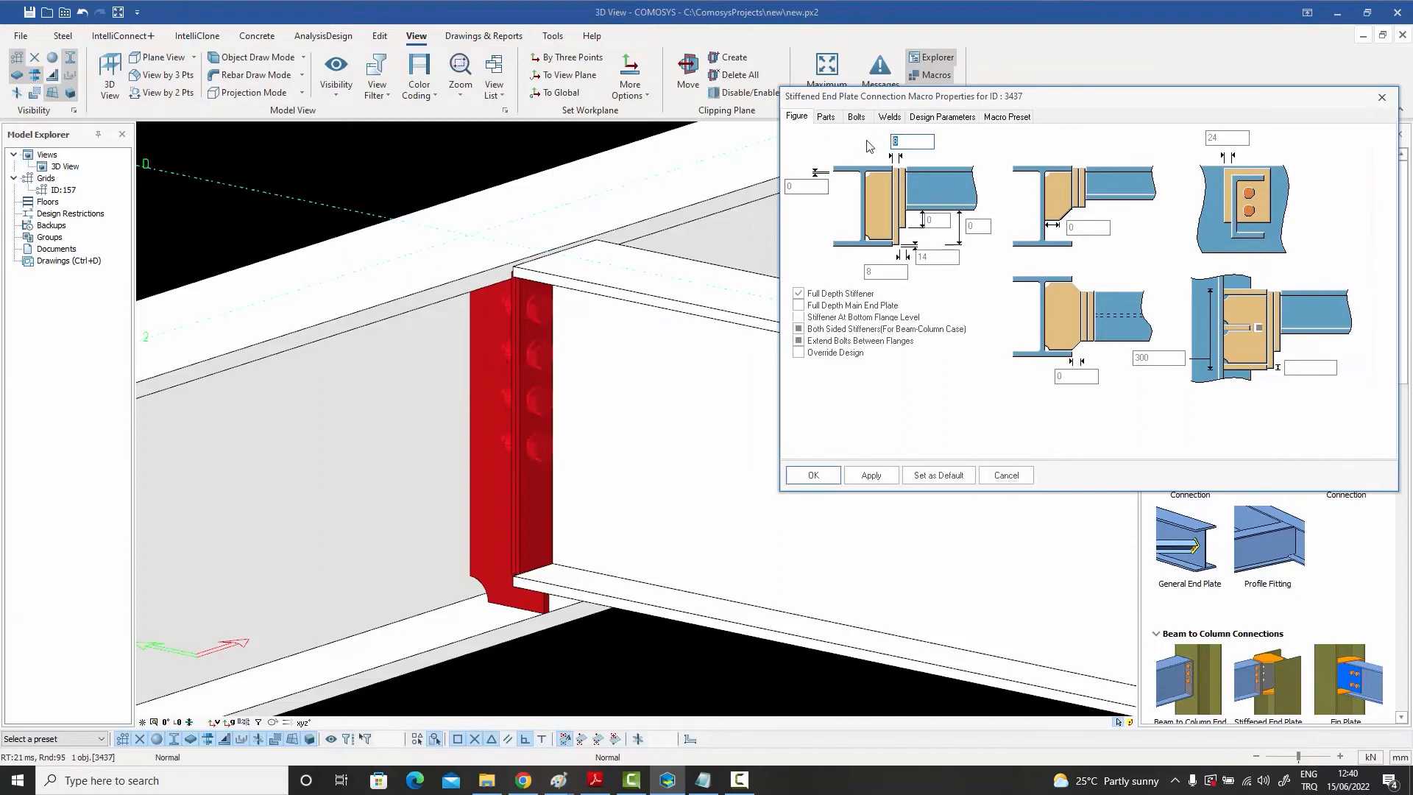
pyautogui.write('12')
pyautogui.press('Tab')
pyautogui.write('12')
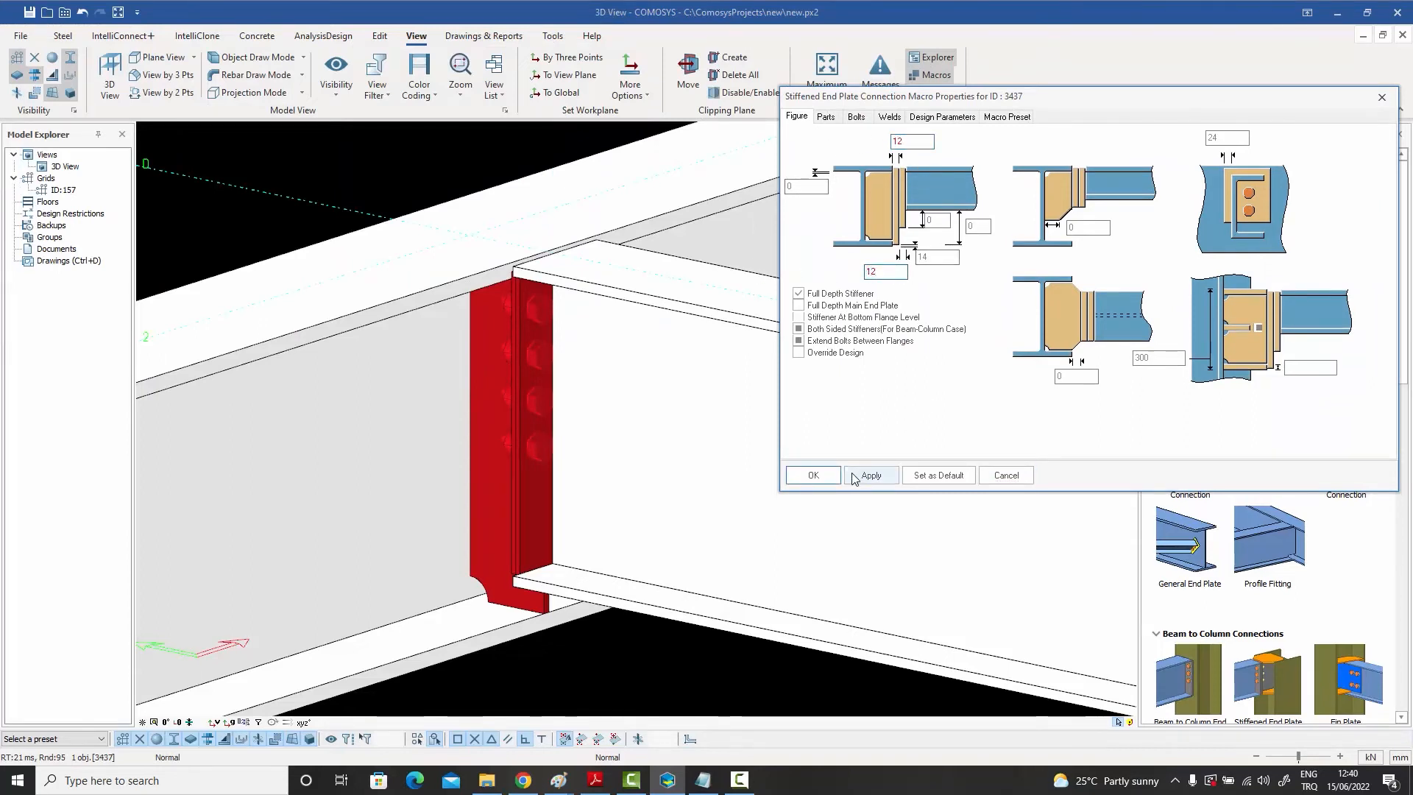
pyautogui.click(813, 477)
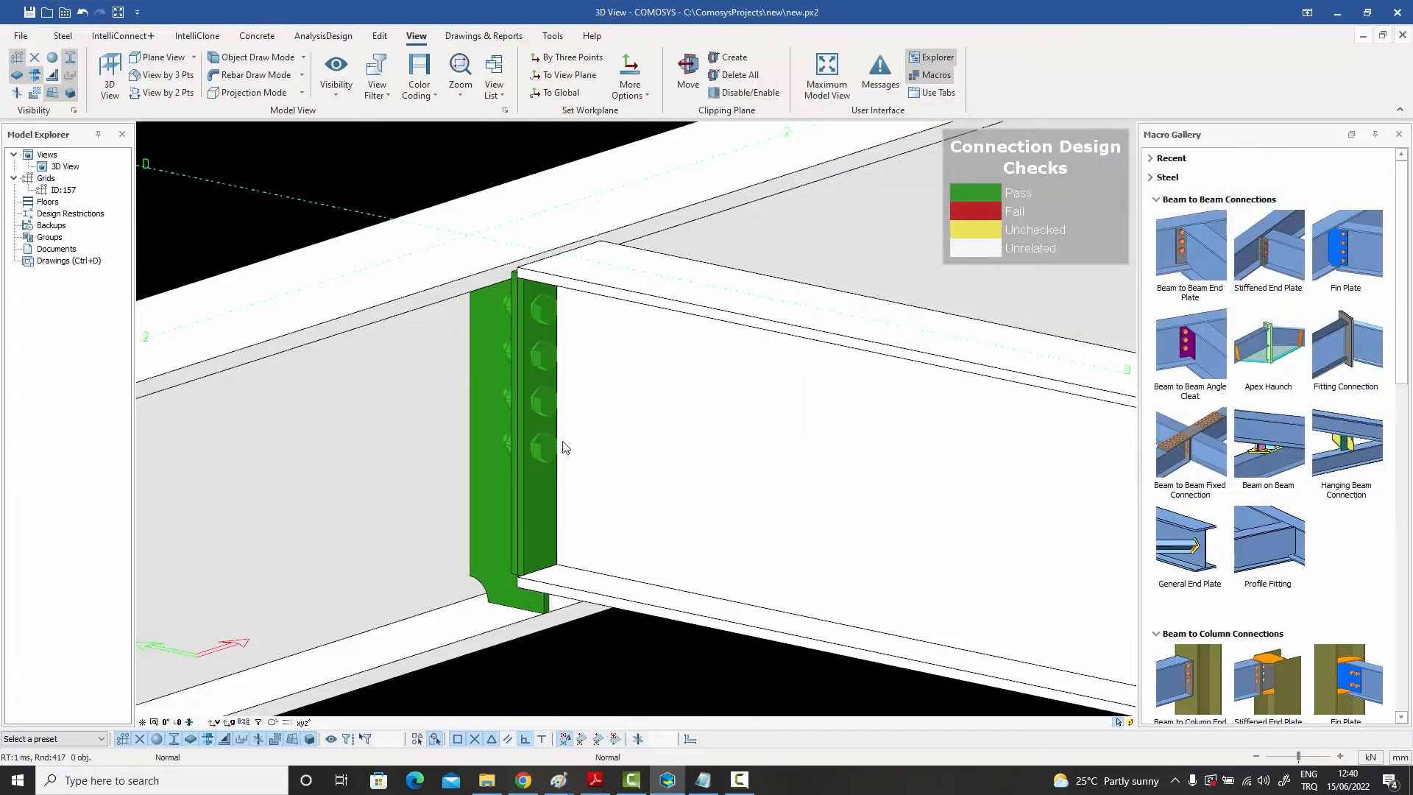
# Set the secondary beam's Shear Capacity Ratio to 1 and accept the change
pyautogui.doubleClick(701, 487)
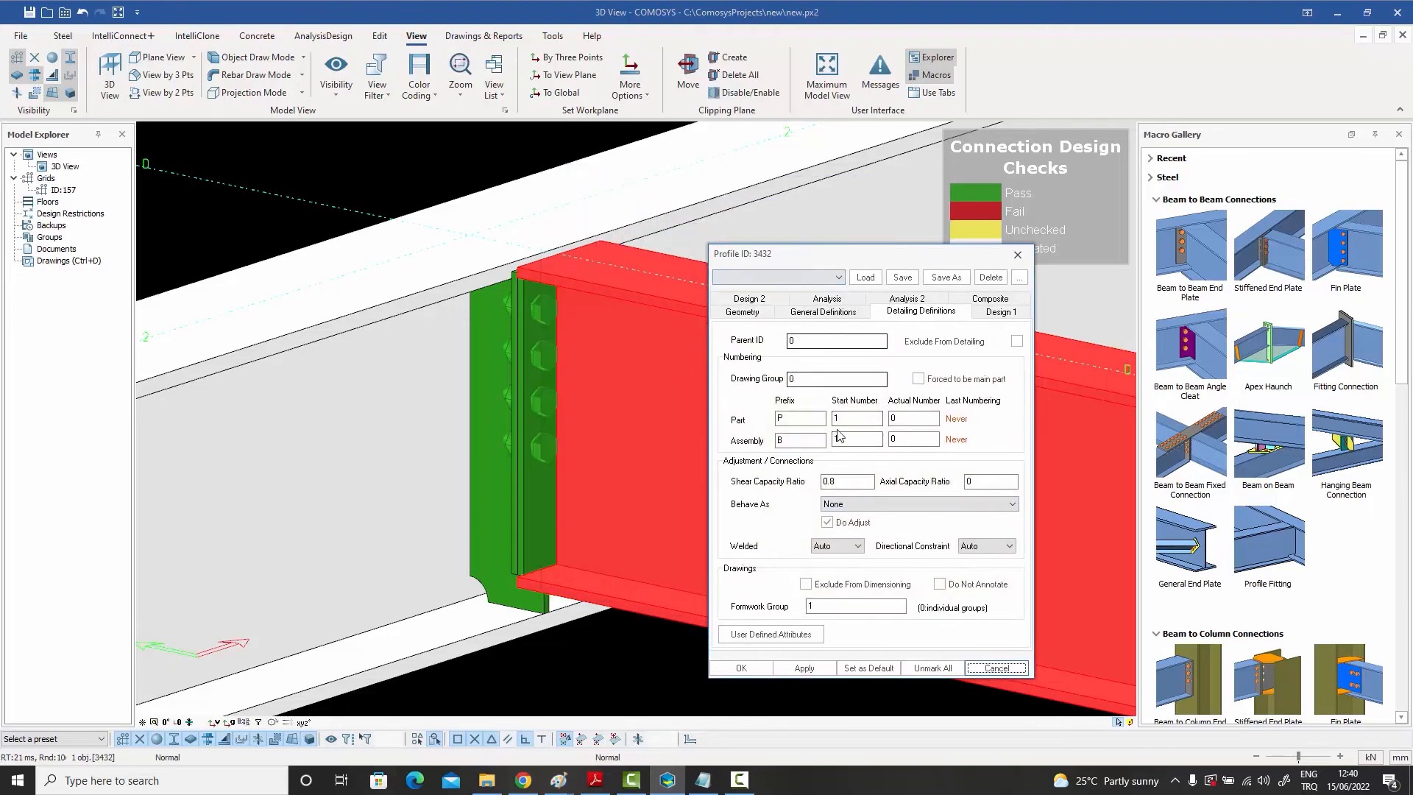
pyautogui.doubleClick(846, 481)
pyautogui.write('1')
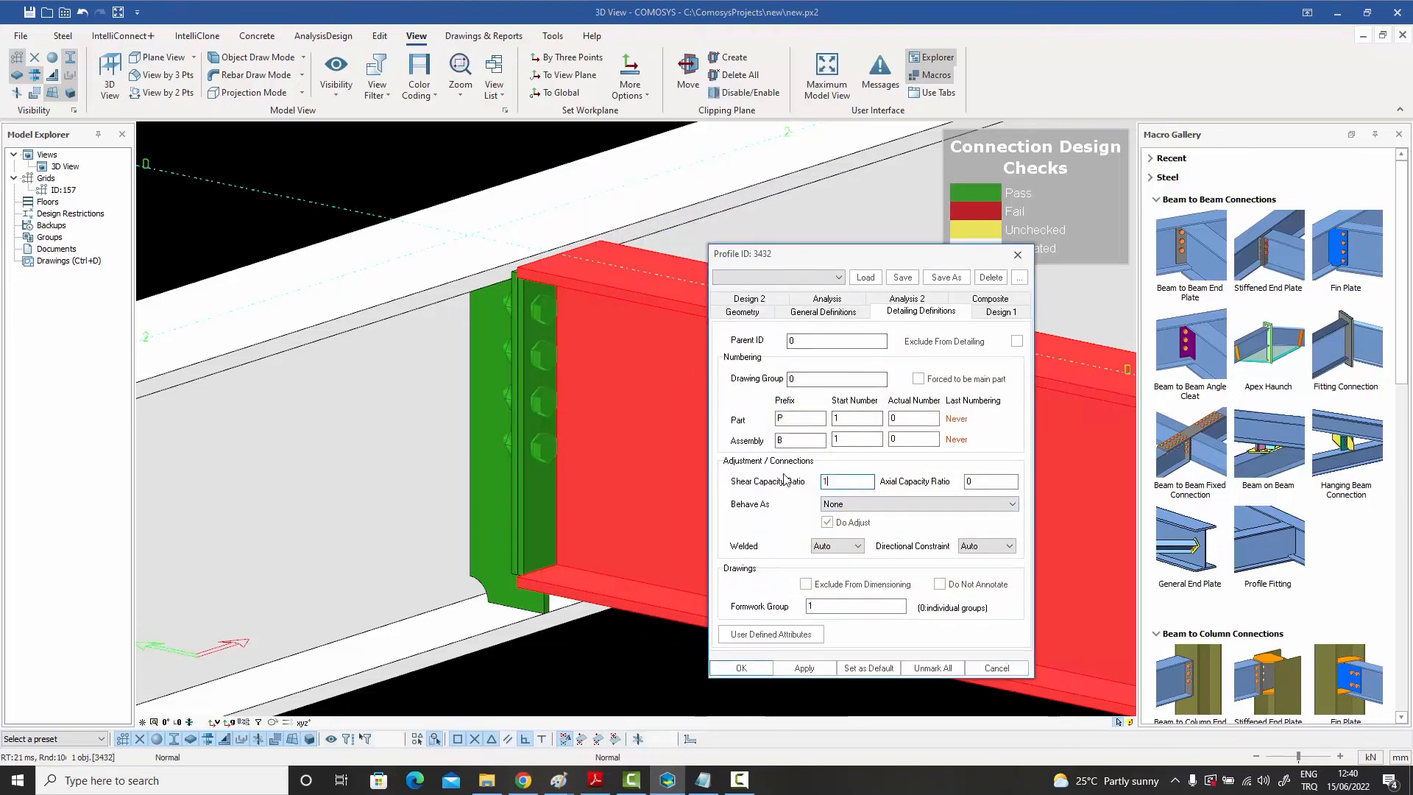
pyautogui.click(741, 668)
pyautogui.click(640, 676)
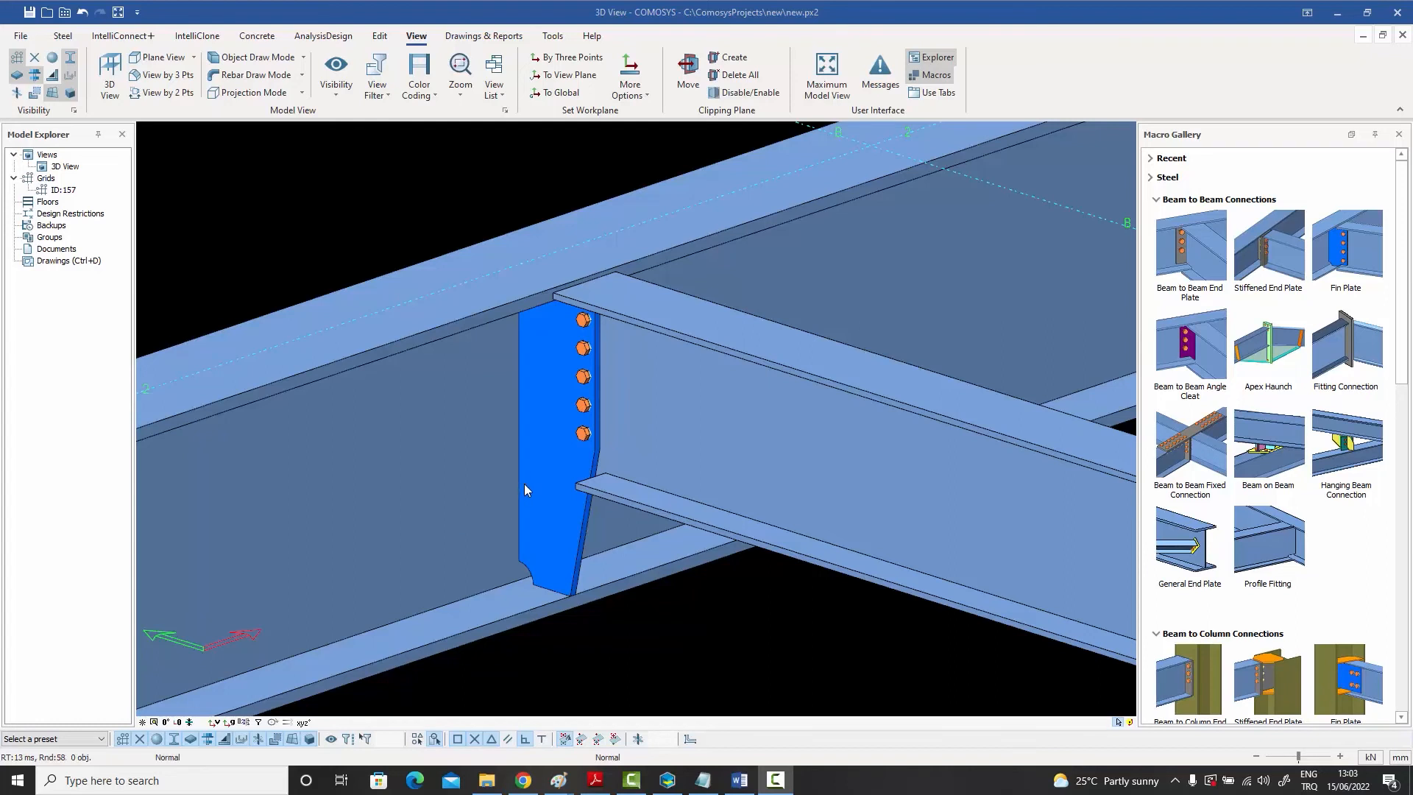
# Check the Shear Capacity Ratio in the Detailing Definitions of the fin-plated secondary beam, and close its properties without changes
pyautogui.doubleClick(776, 458)
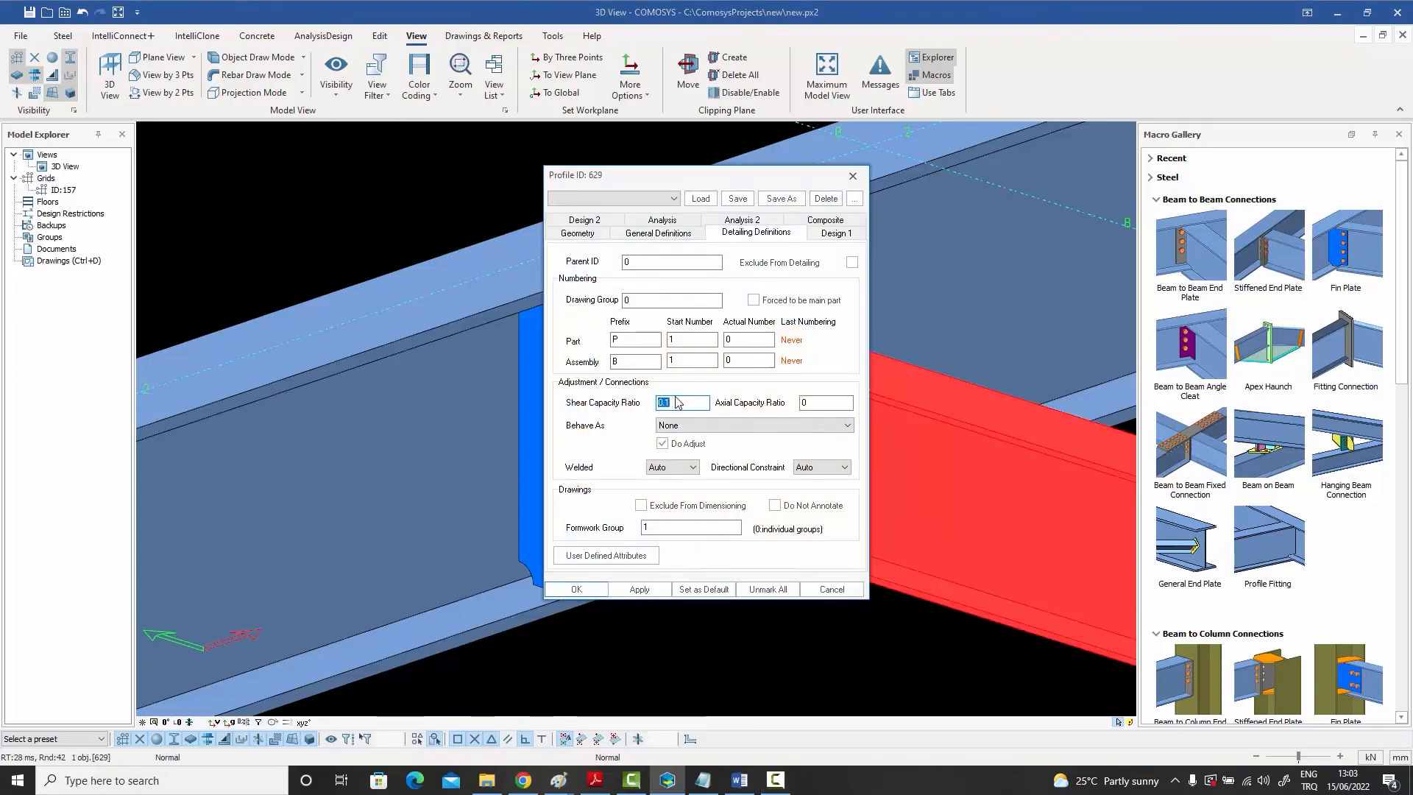
pyautogui.moveTo(678, 180); pyautogui.dragTo(868, 163)
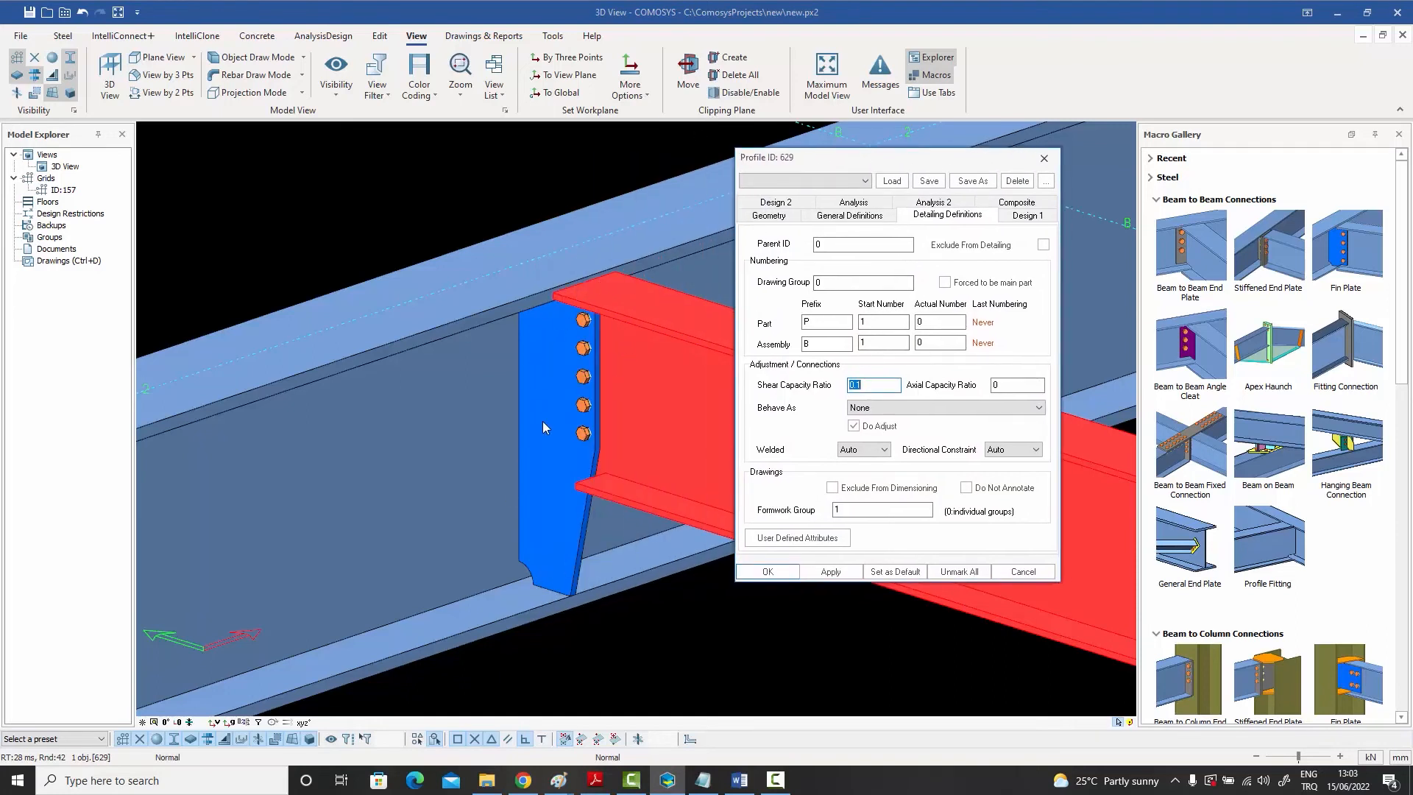
pyautogui.click(1021, 571)
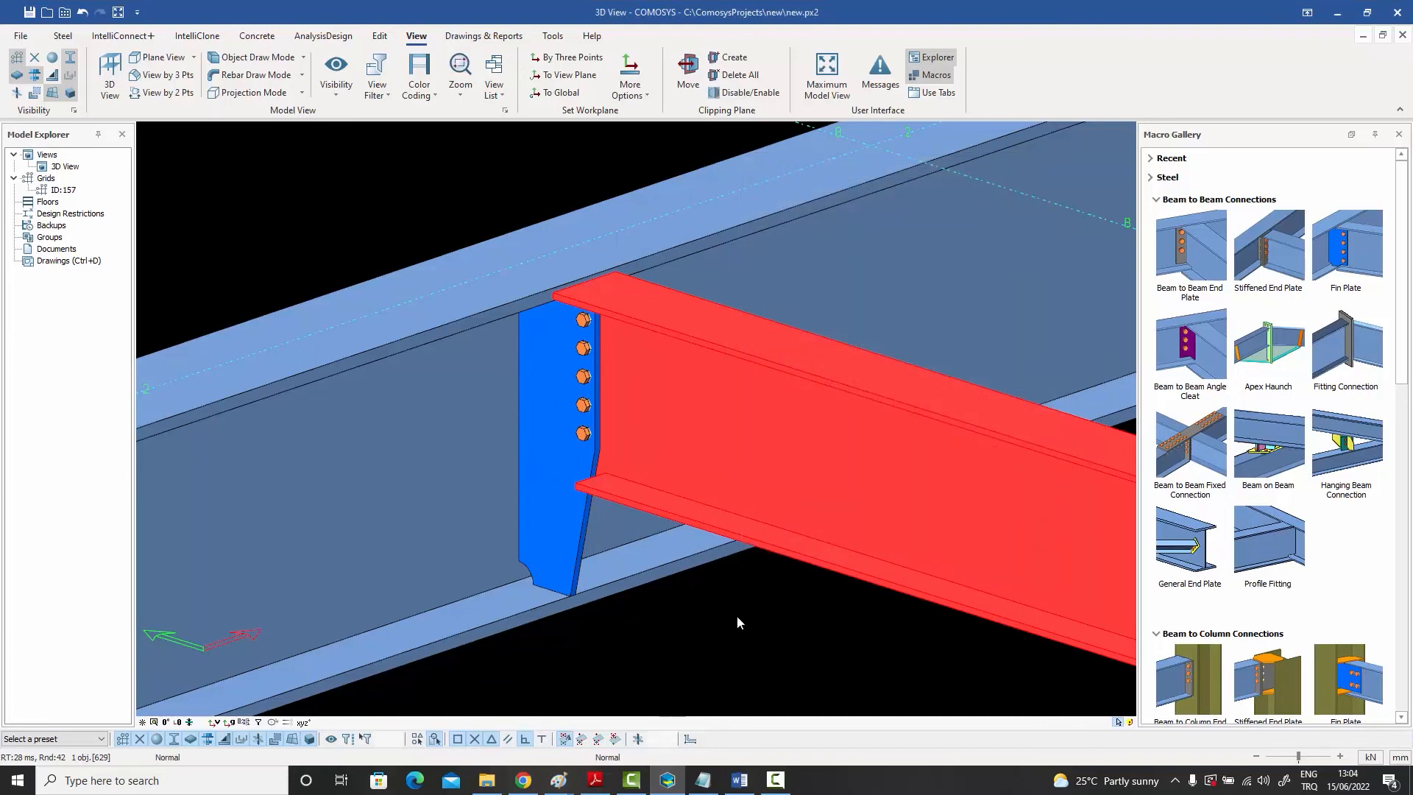
# Open the fin plate connection's properties, look through its available macro presets, and close them without changes
pyautogui.click(558, 532)
pyautogui.doubleClick(558, 527)
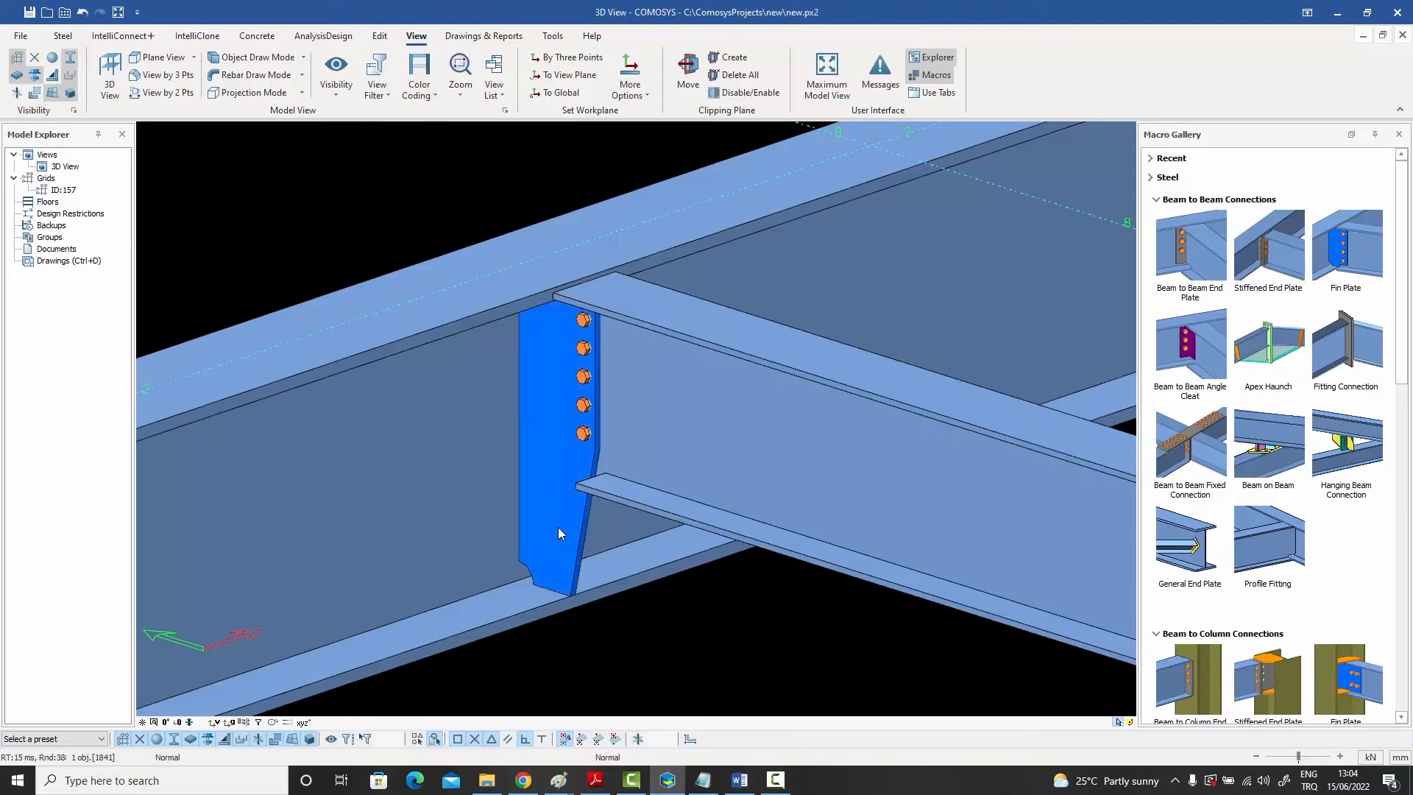
pyautogui.moveTo(321, 12); pyautogui.dragTo(959, 84)
pyautogui.click(831, 103)
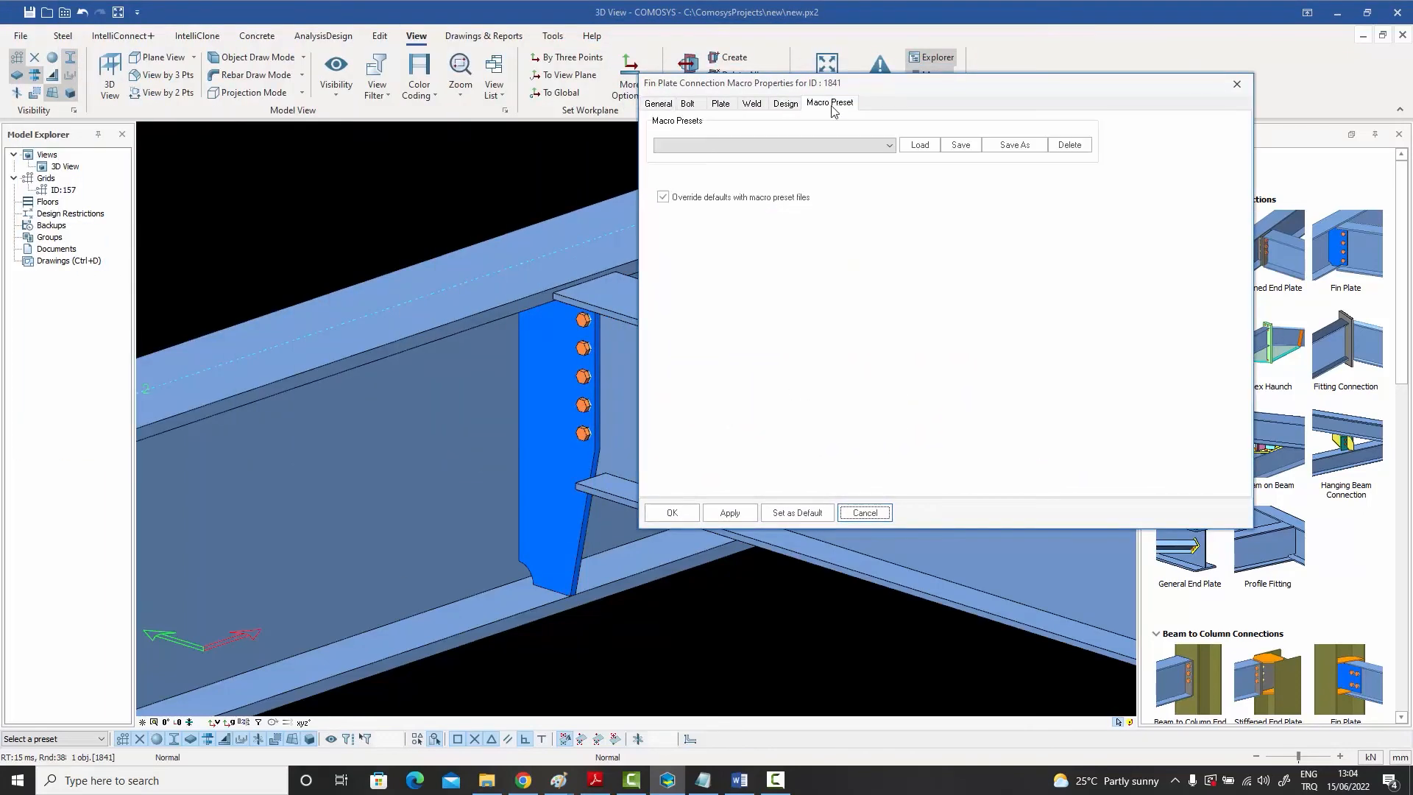
pyautogui.click(814, 147)
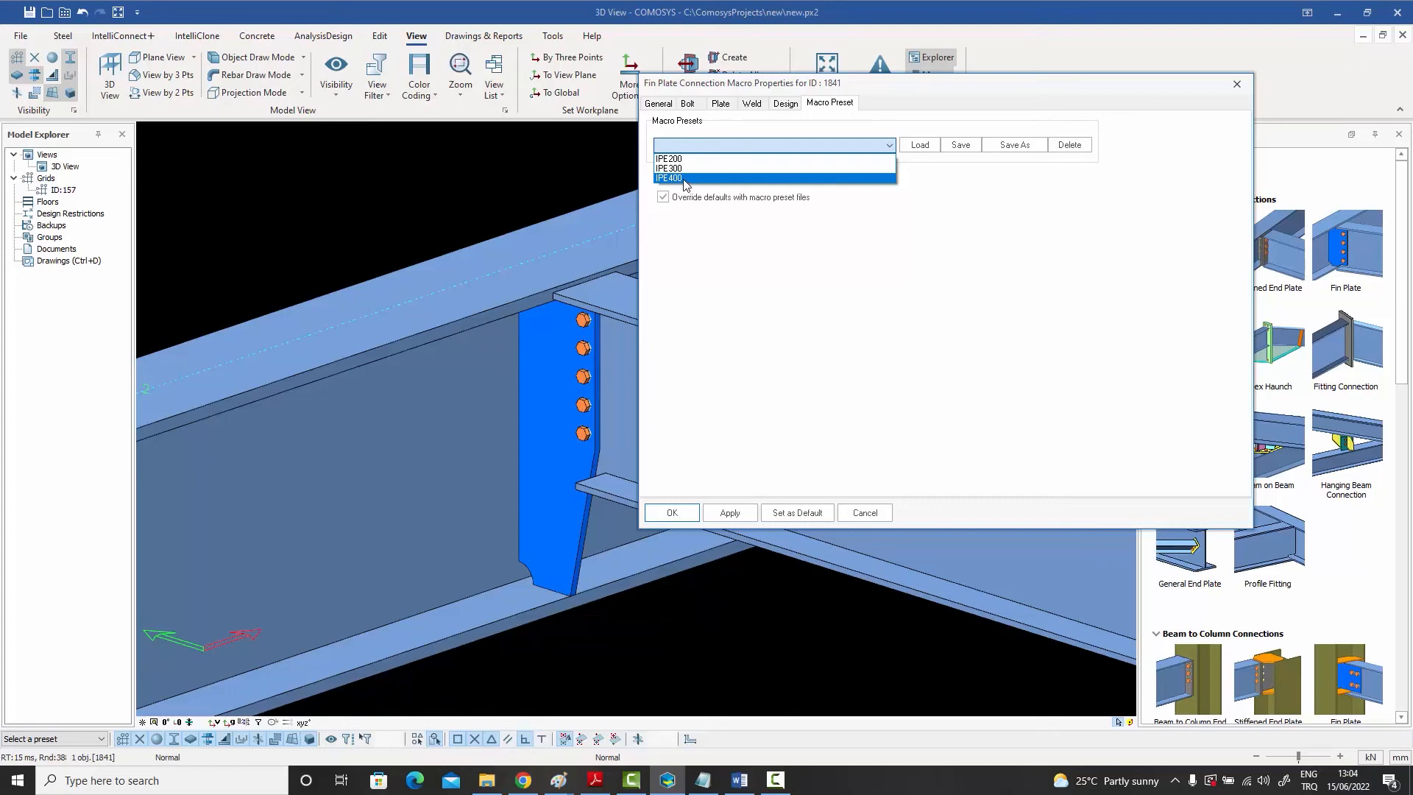
pyautogui.click(900, 545)
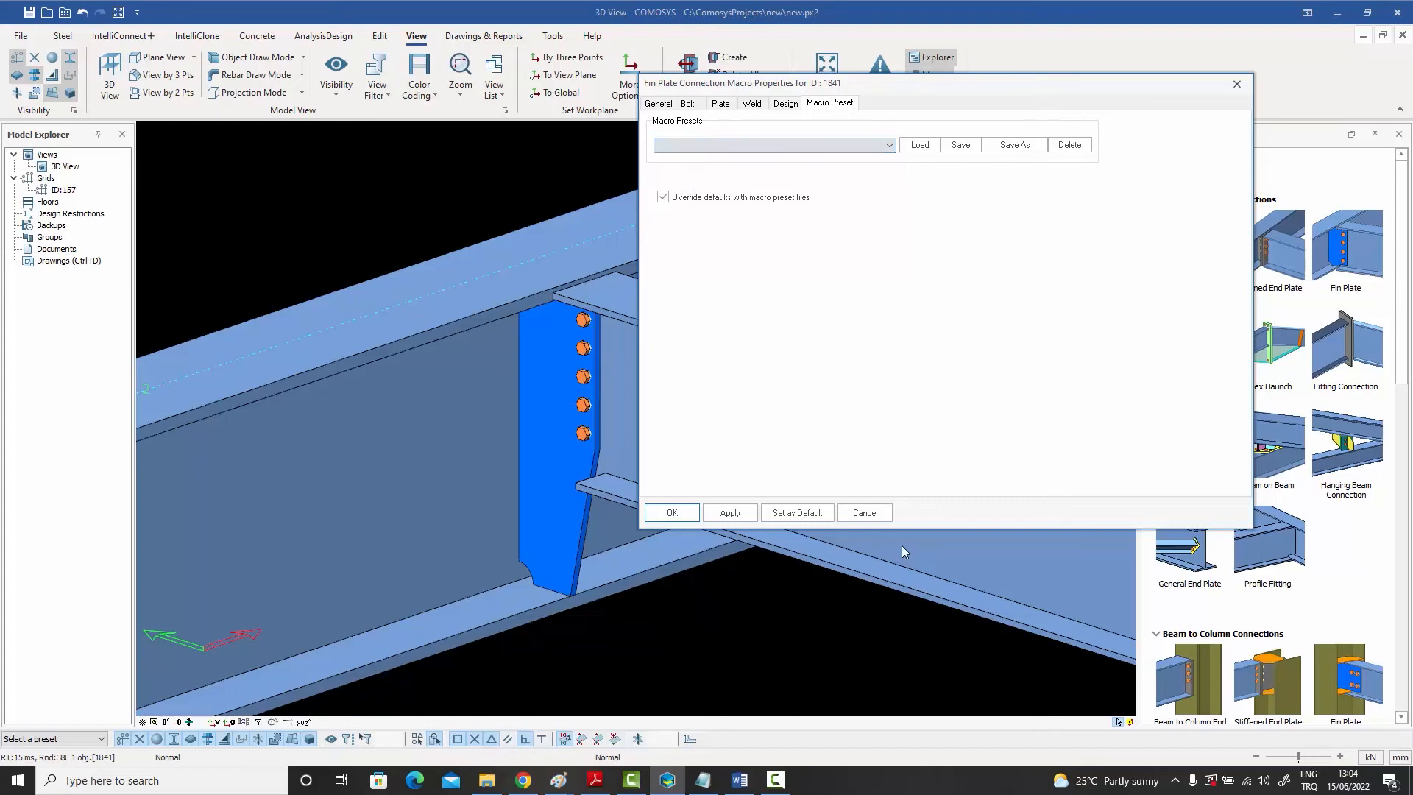
pyautogui.click(865, 512)
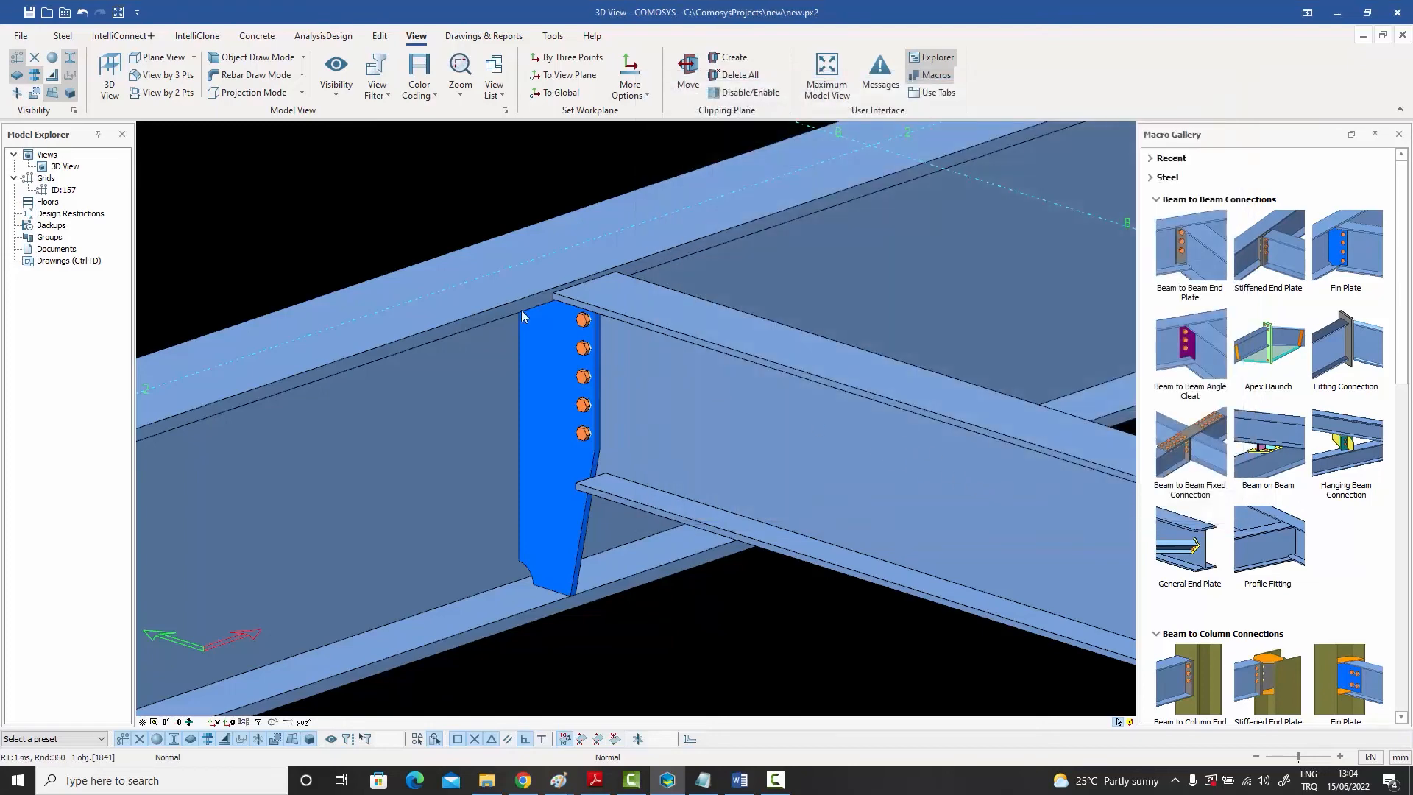
# Open Fin Plate Connection Macro Preset Override.txt from the Comosys 4 Preferences folder in Notepad
pyautogui.click(65, 13)
pyautogui.scroll(-5, 799, 414)
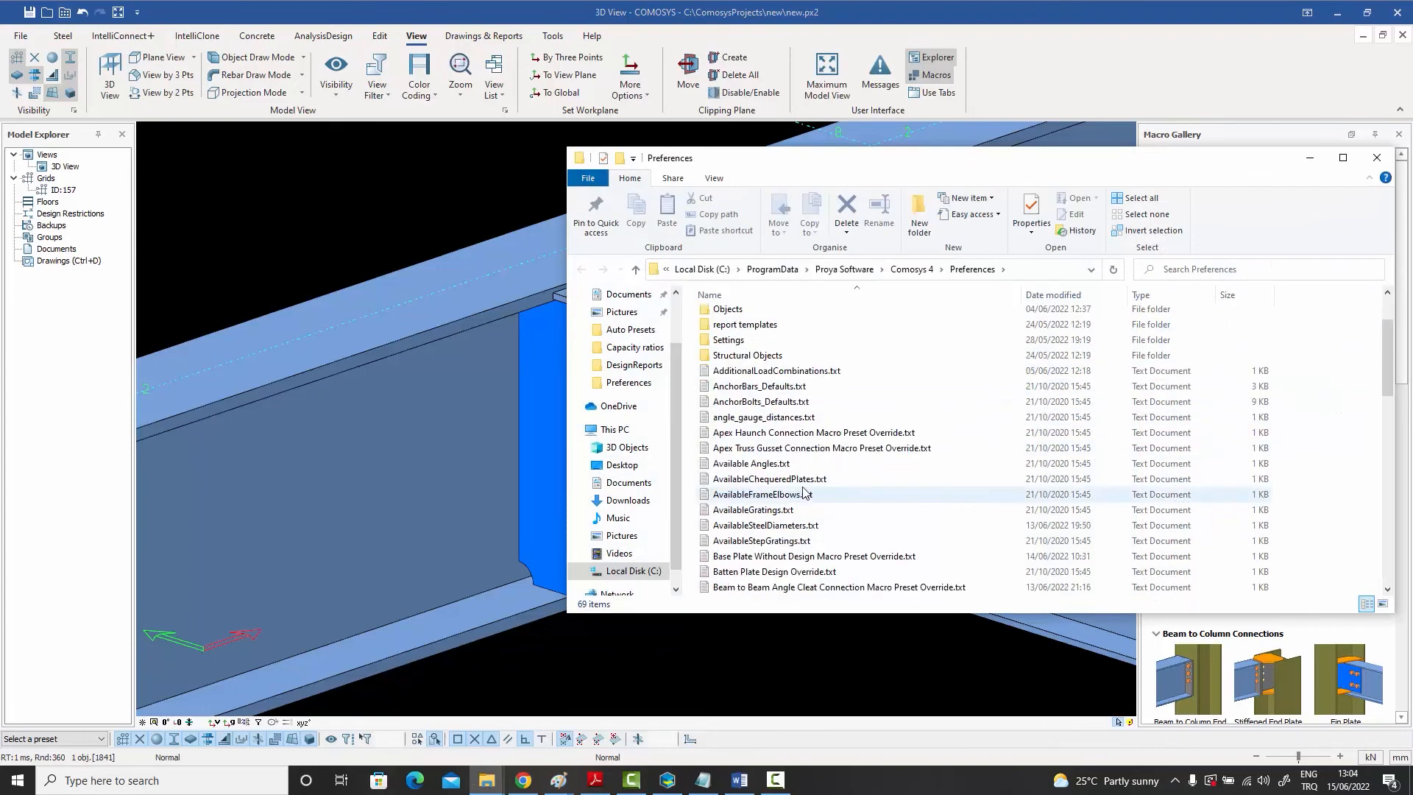
pyautogui.scroll(-2, 808, 495)
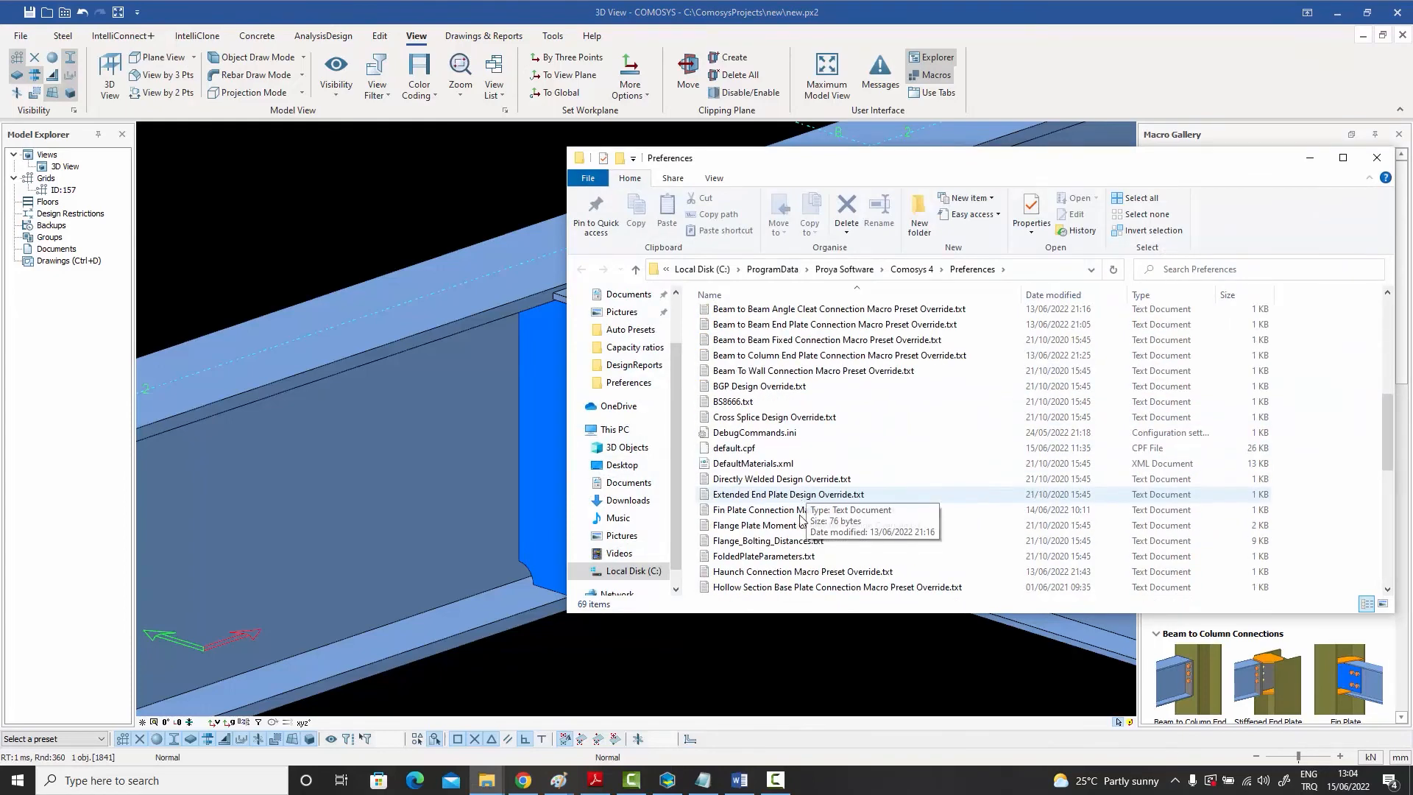
pyautogui.doubleClick(795, 509)
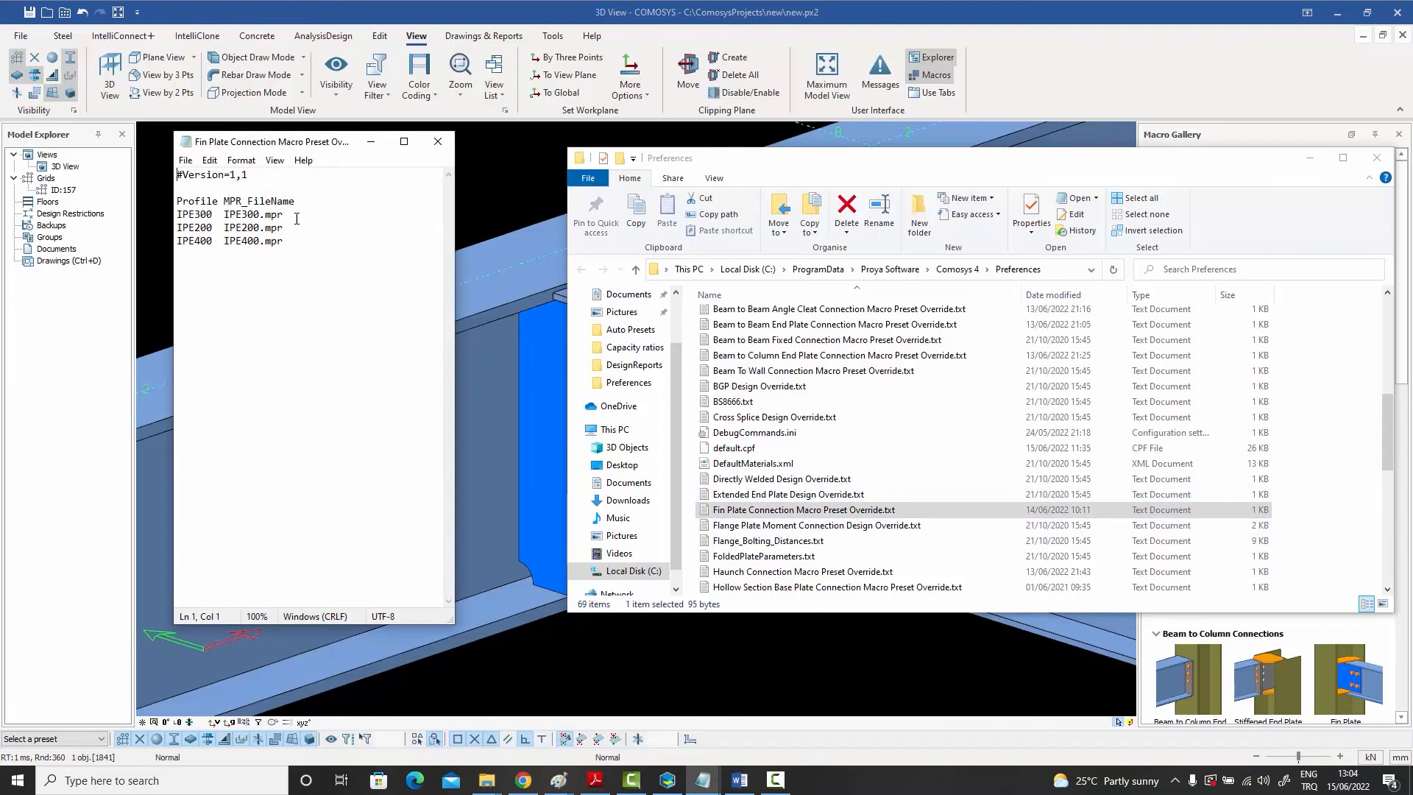
# Close the preset override file and the Preferences folder, and check the secondary beam's profile name in its properties without changes
pyautogui.click(438, 142)
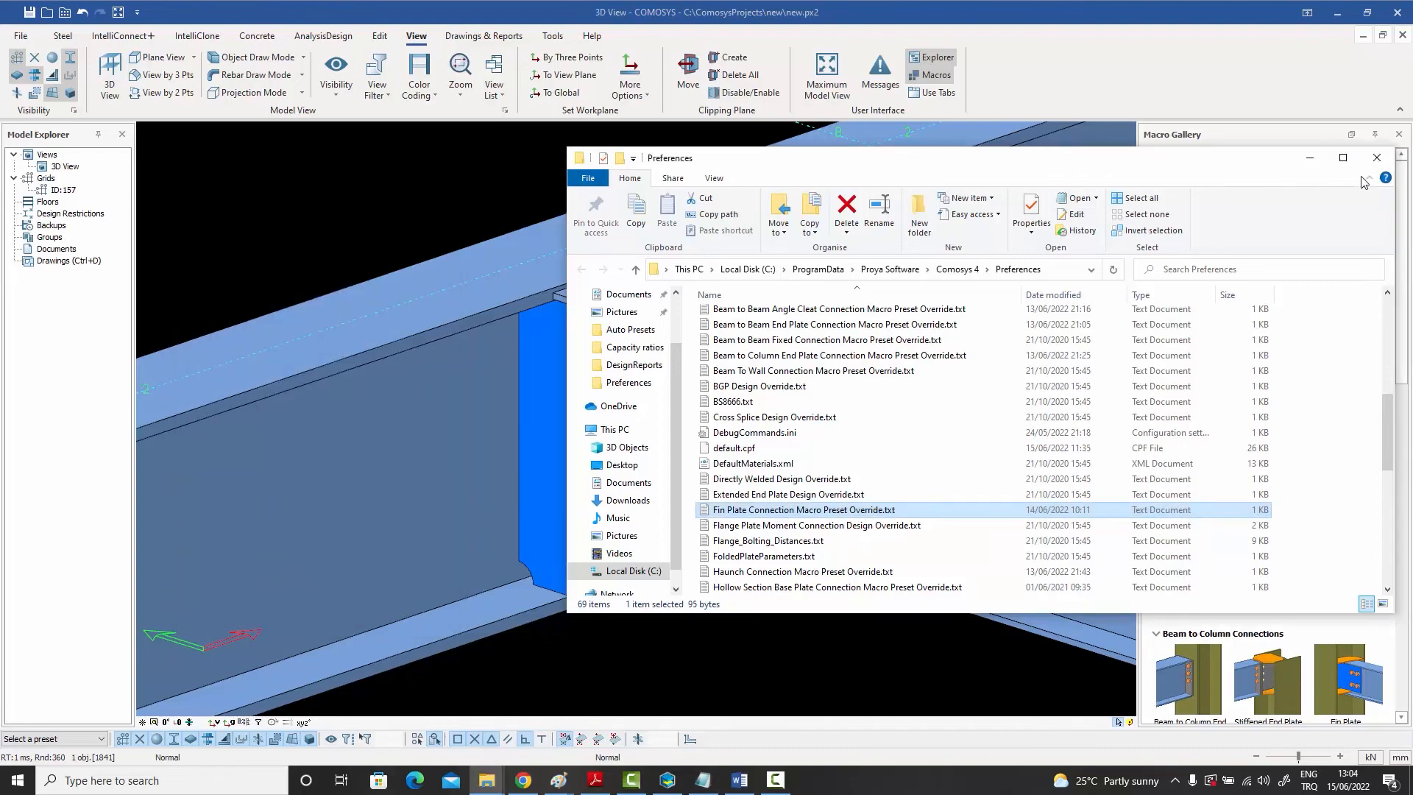
pyautogui.click(1375, 159)
pyautogui.click(527, 161)
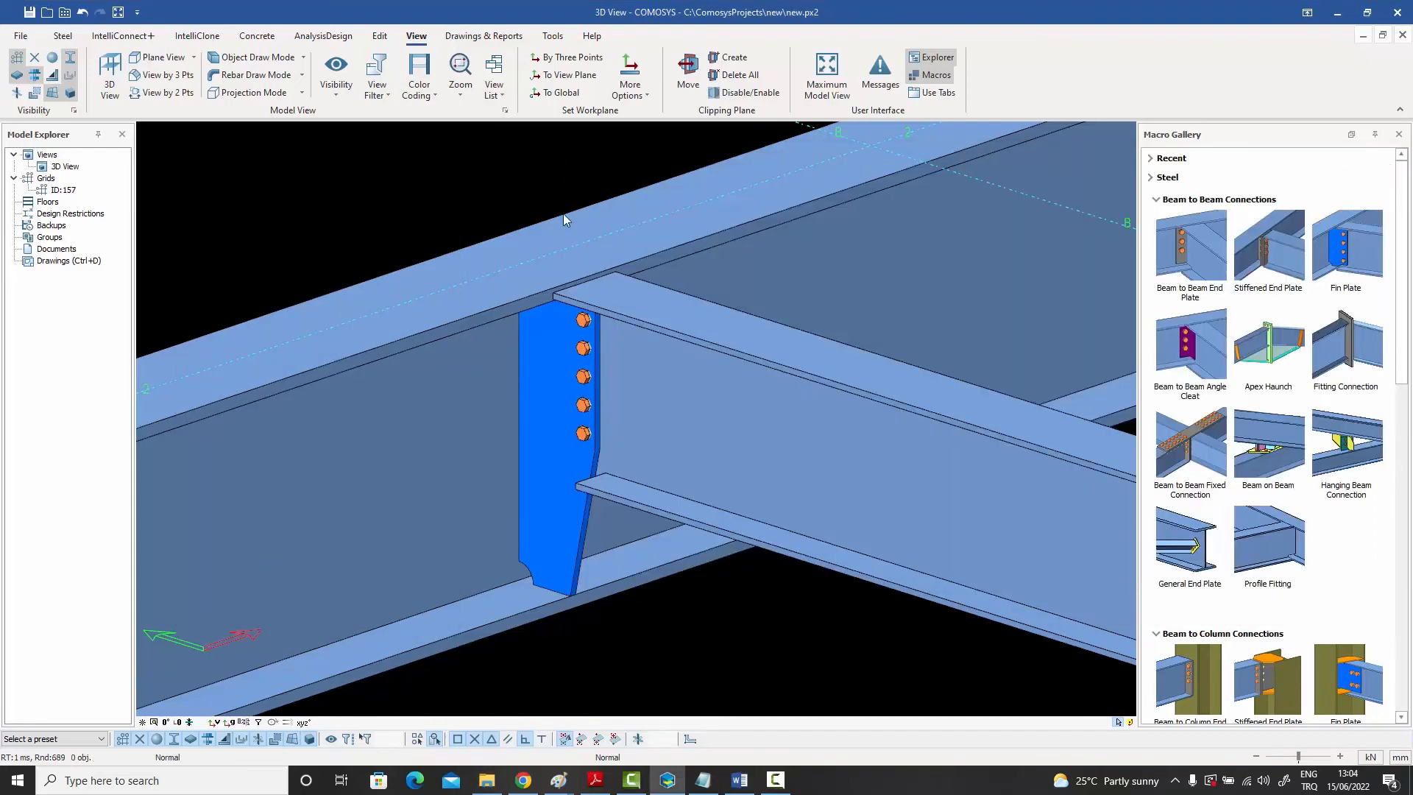
pyautogui.doubleClick(733, 461)
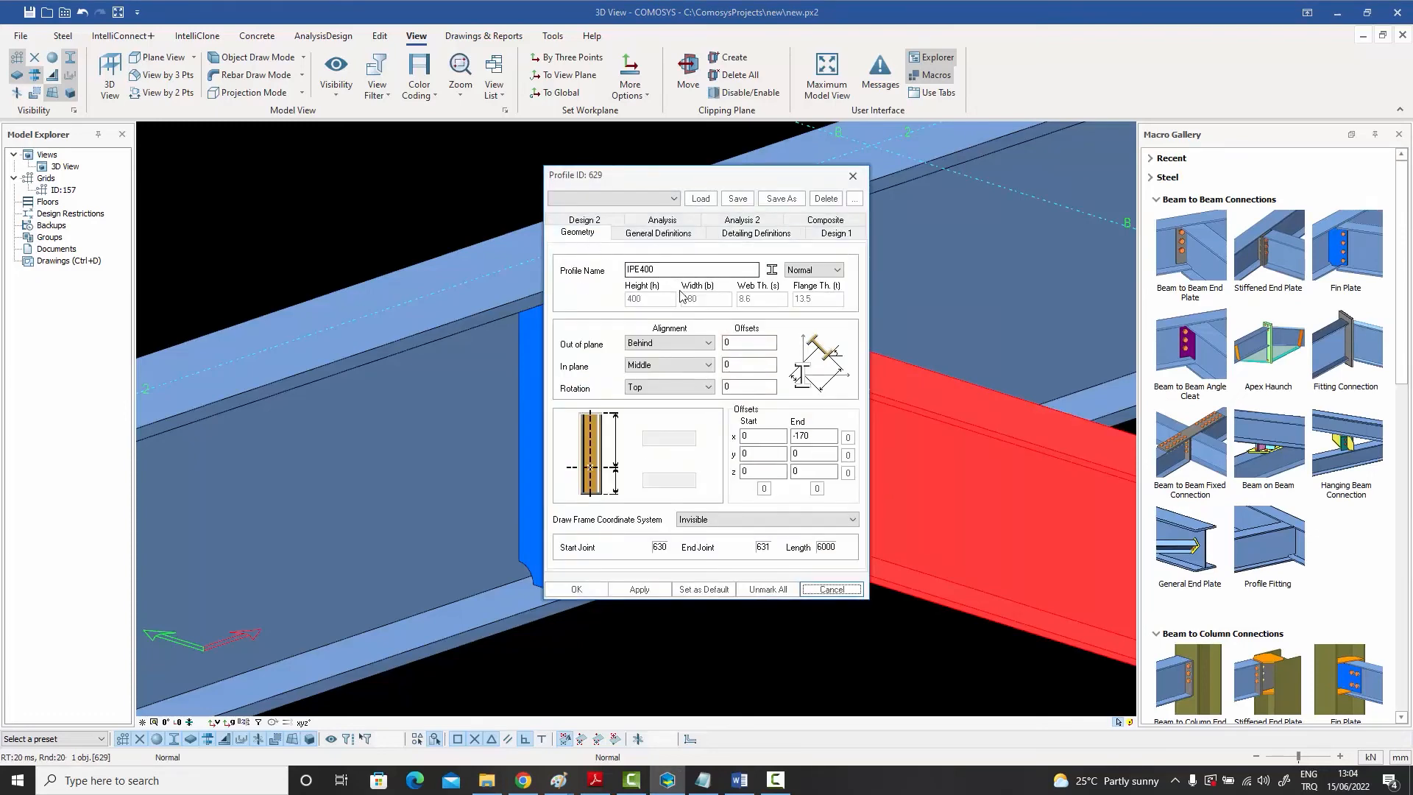
pyautogui.click(853, 175)
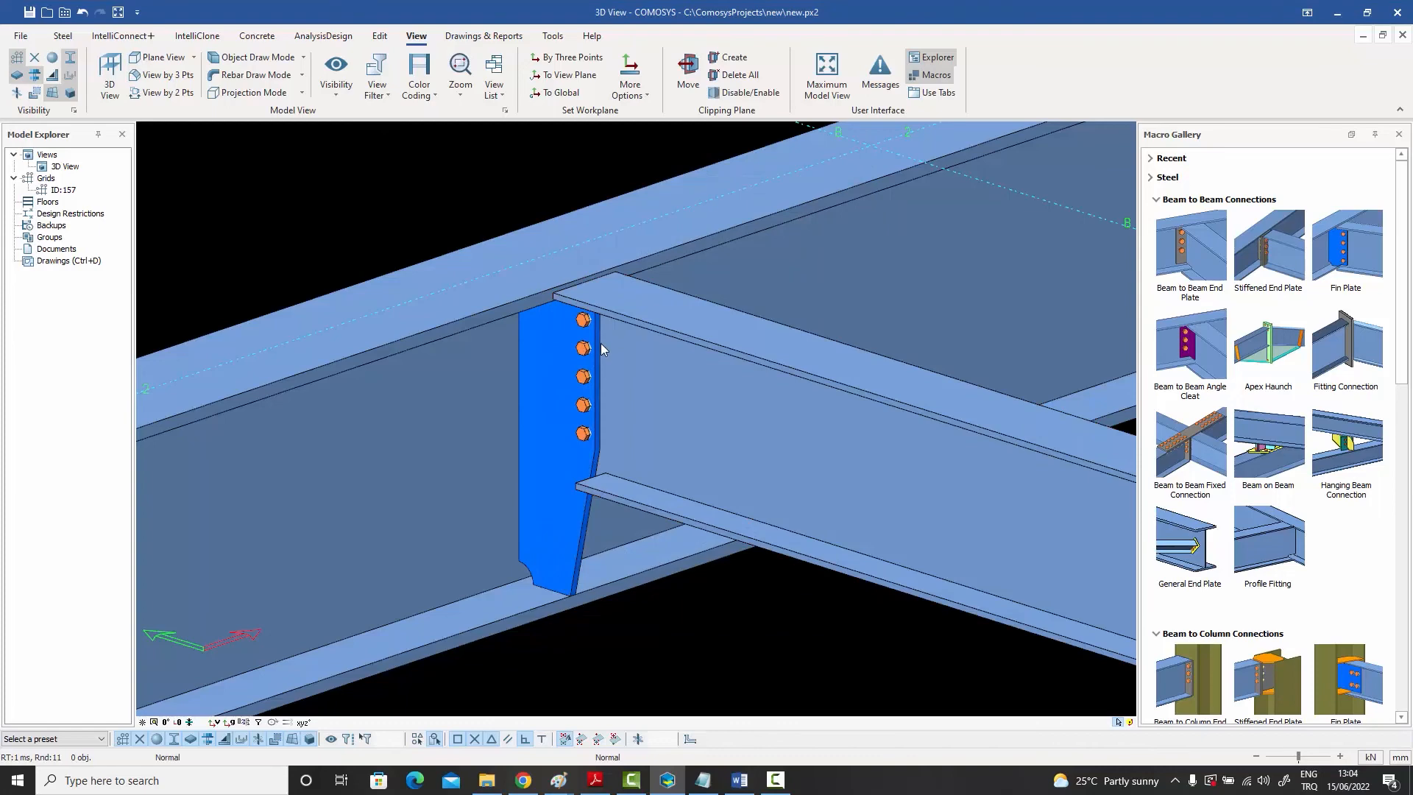
# Set the Shear Capacity Ratio in the secondary beam's Detailing Definitions to 0.3 and accept the change
pyautogui.doubleClick(742, 436)
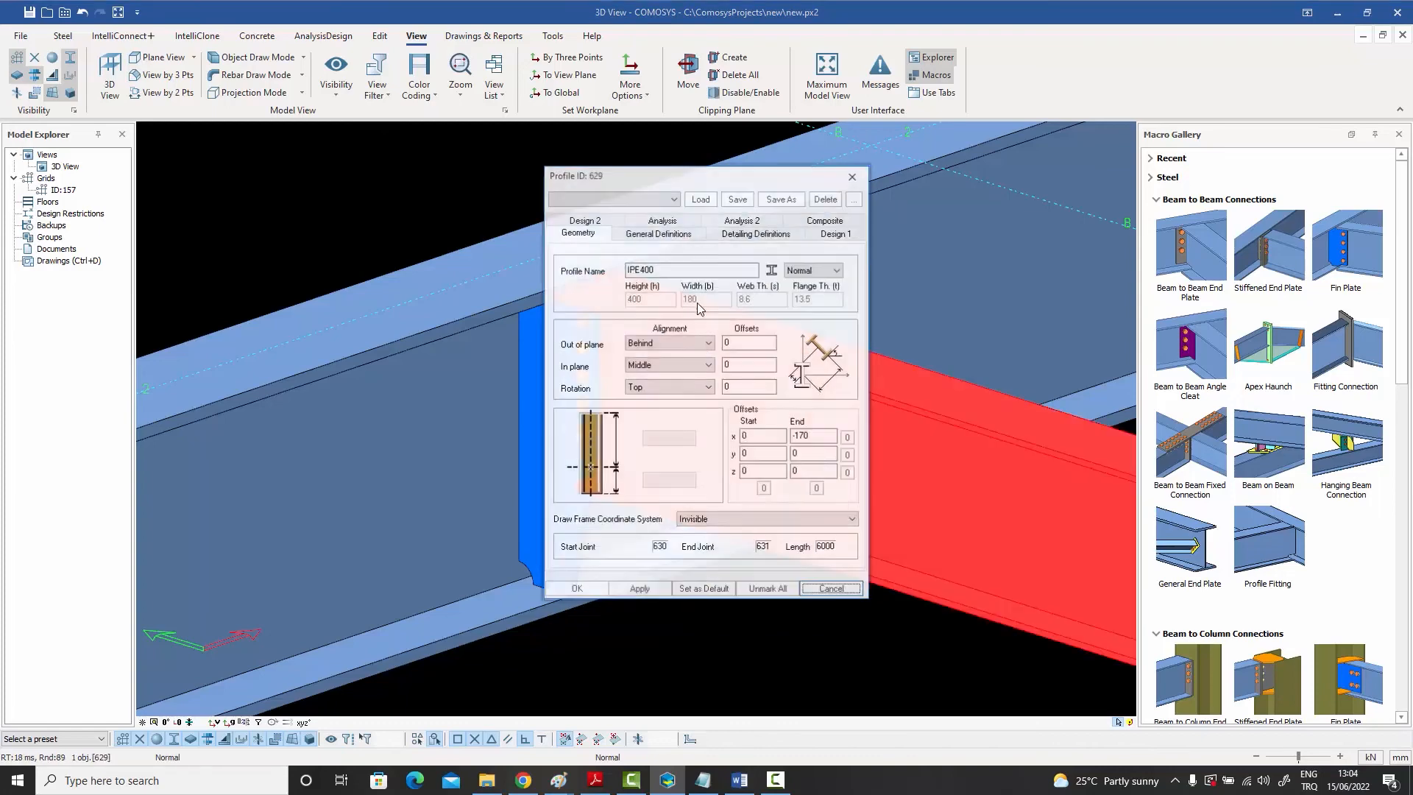
pyautogui.moveTo(651, 176); pyautogui.dragTo(883, 176)
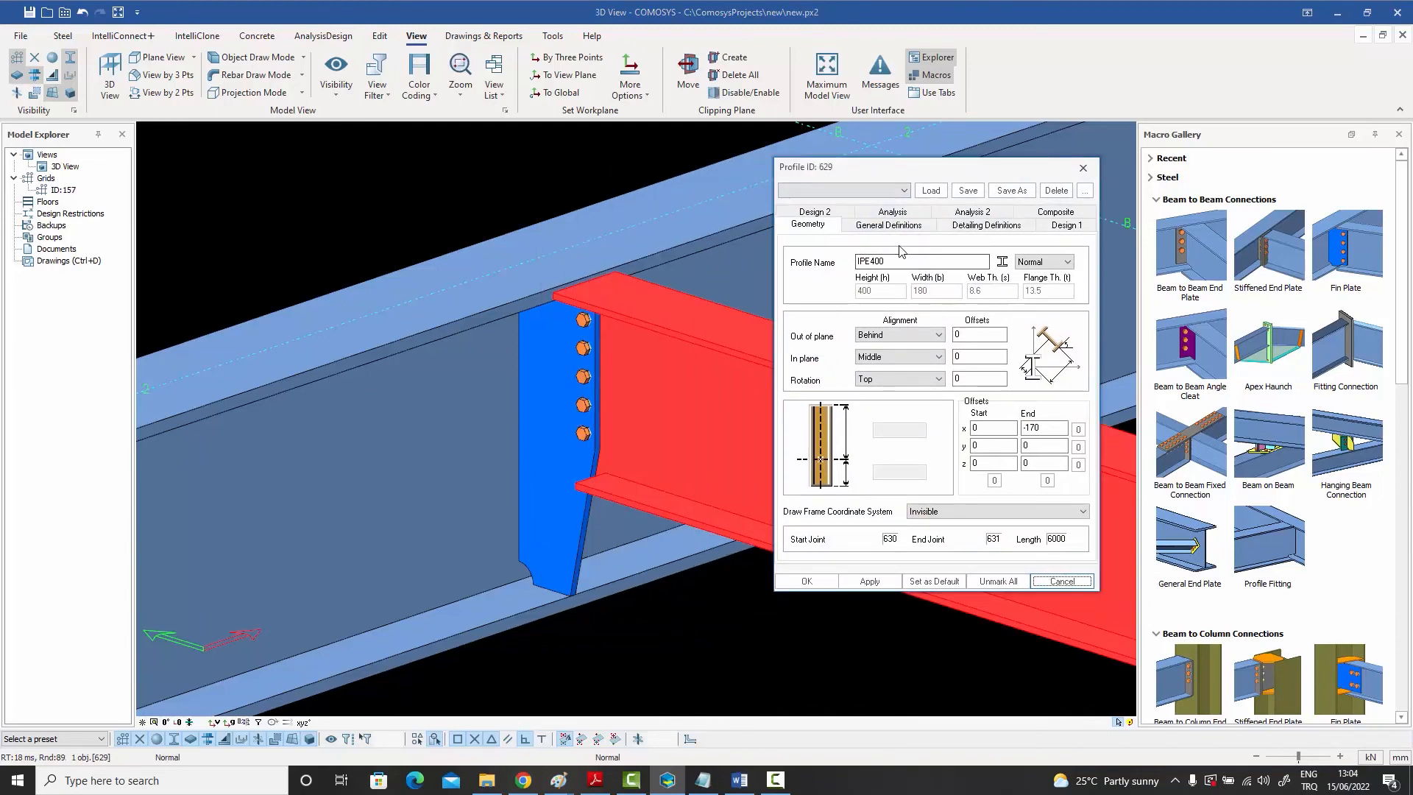
pyautogui.click(987, 227)
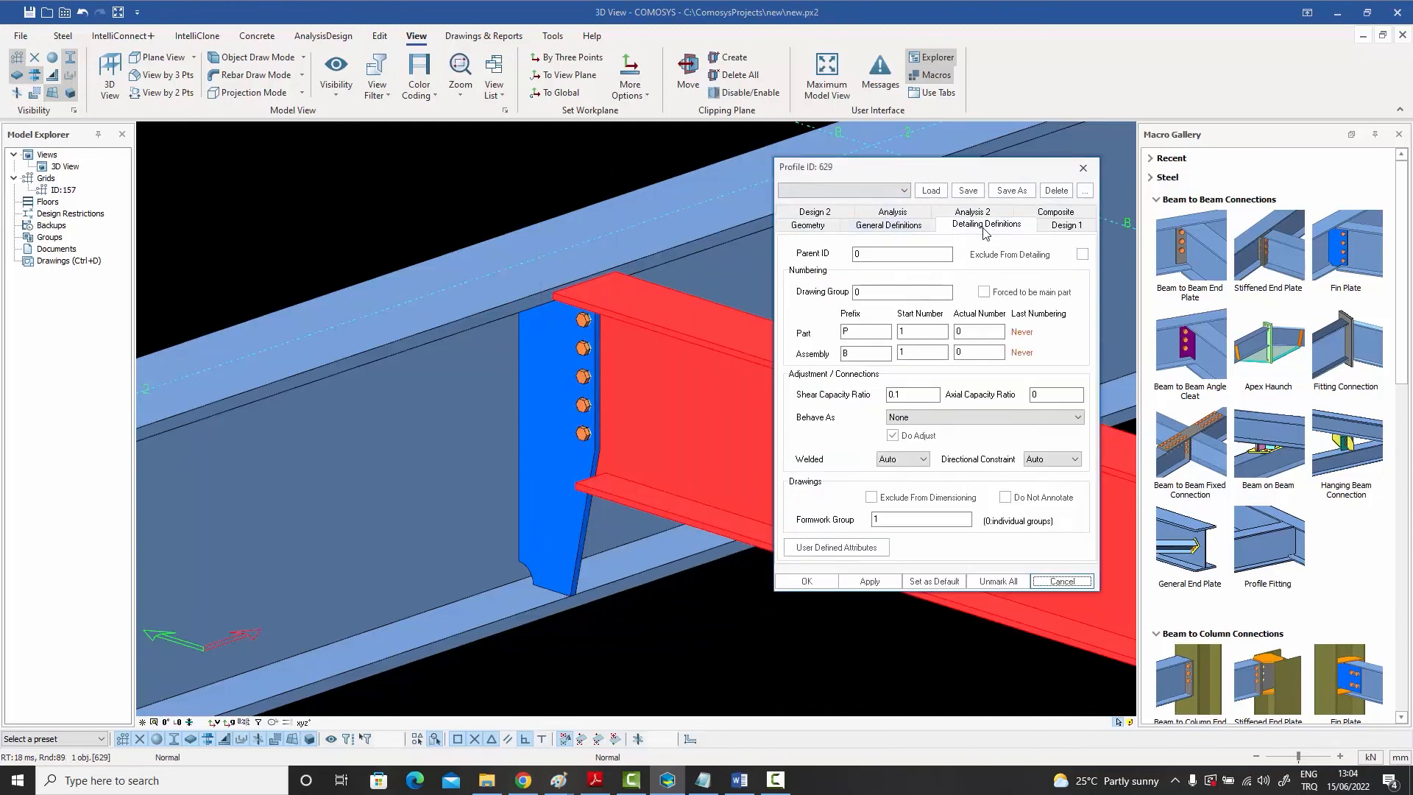
pyautogui.click(913, 398)
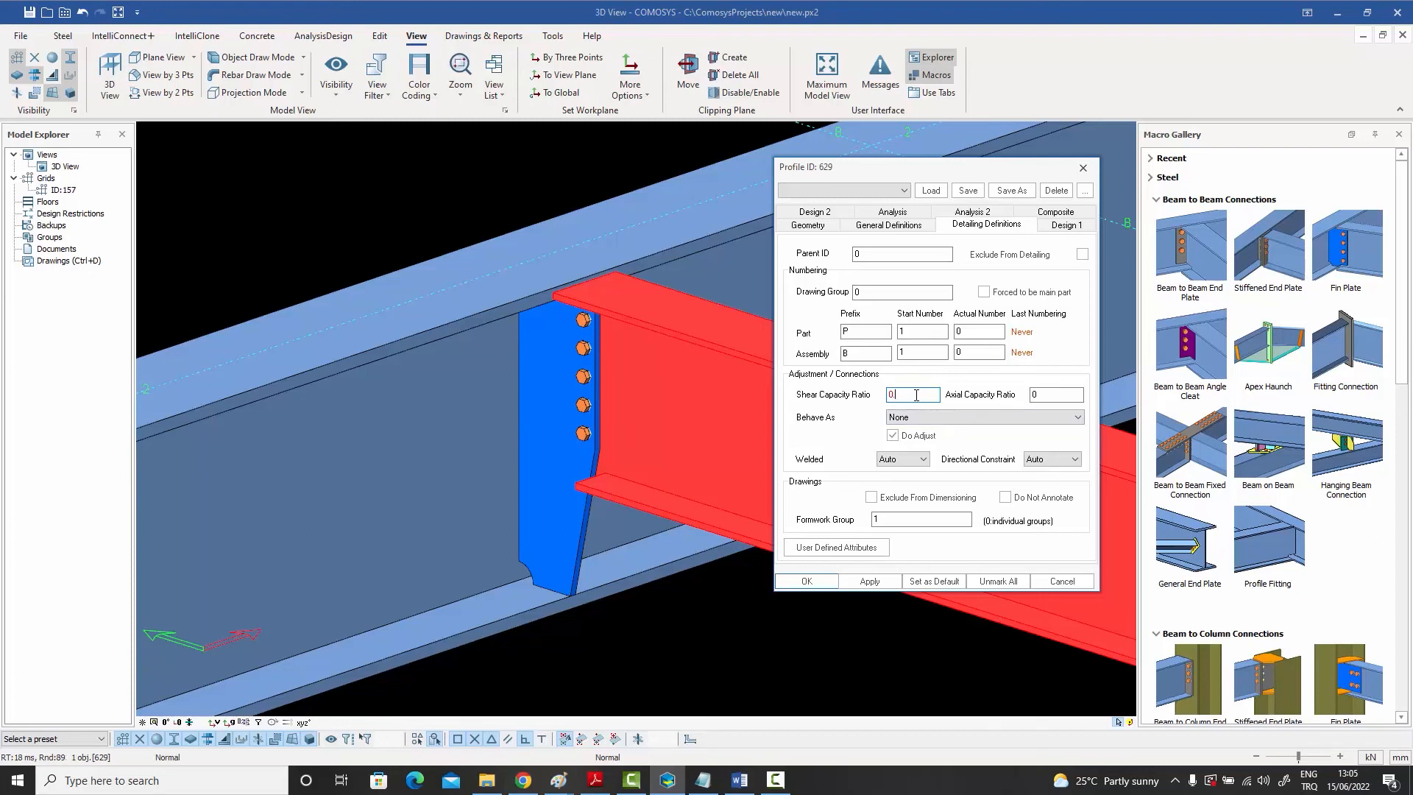
pyautogui.click(806, 581)
pyautogui.click(487, 200)
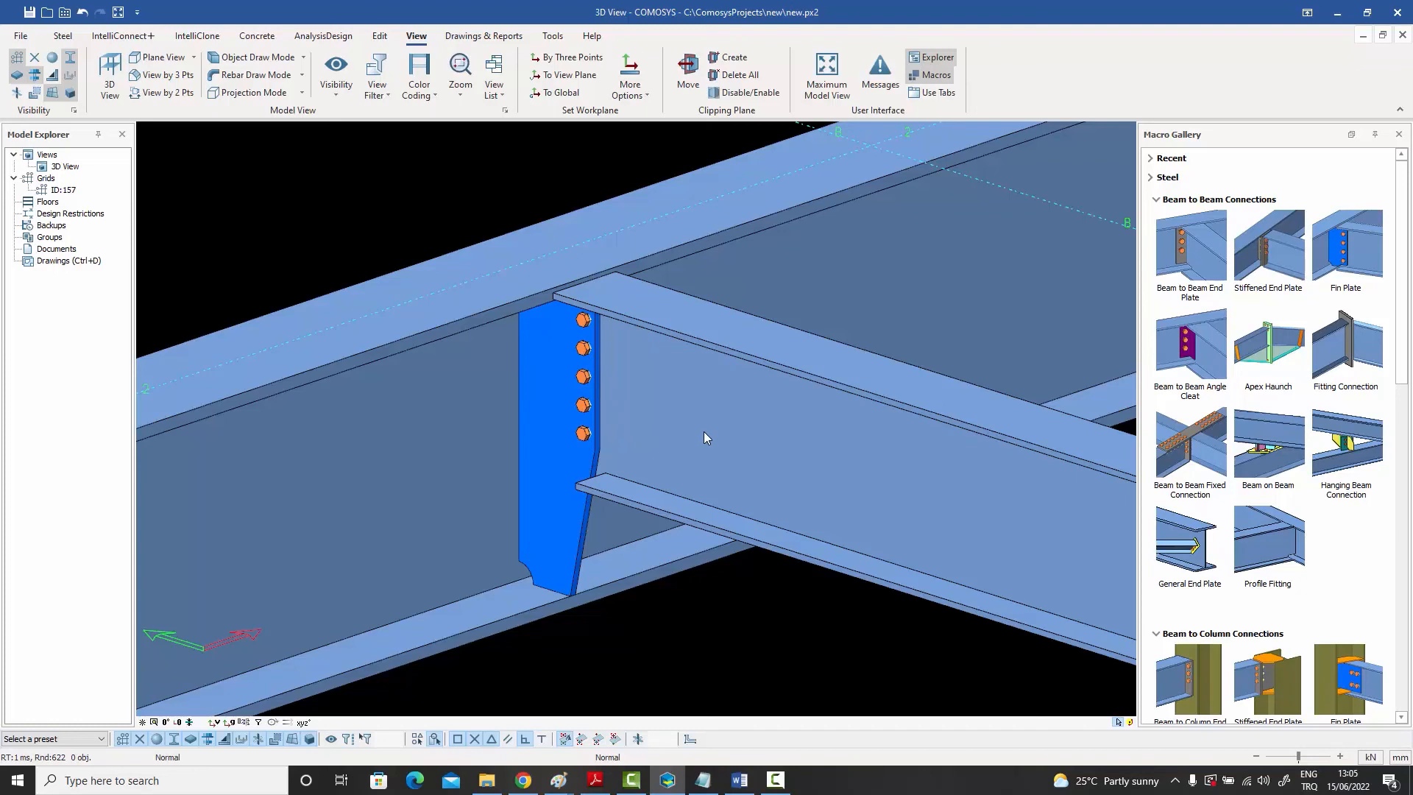
# Reopen and close the secondary beam's properties, and look through the fin plate connection's macro presets without changing anything
pyautogui.doubleClick(776, 436)
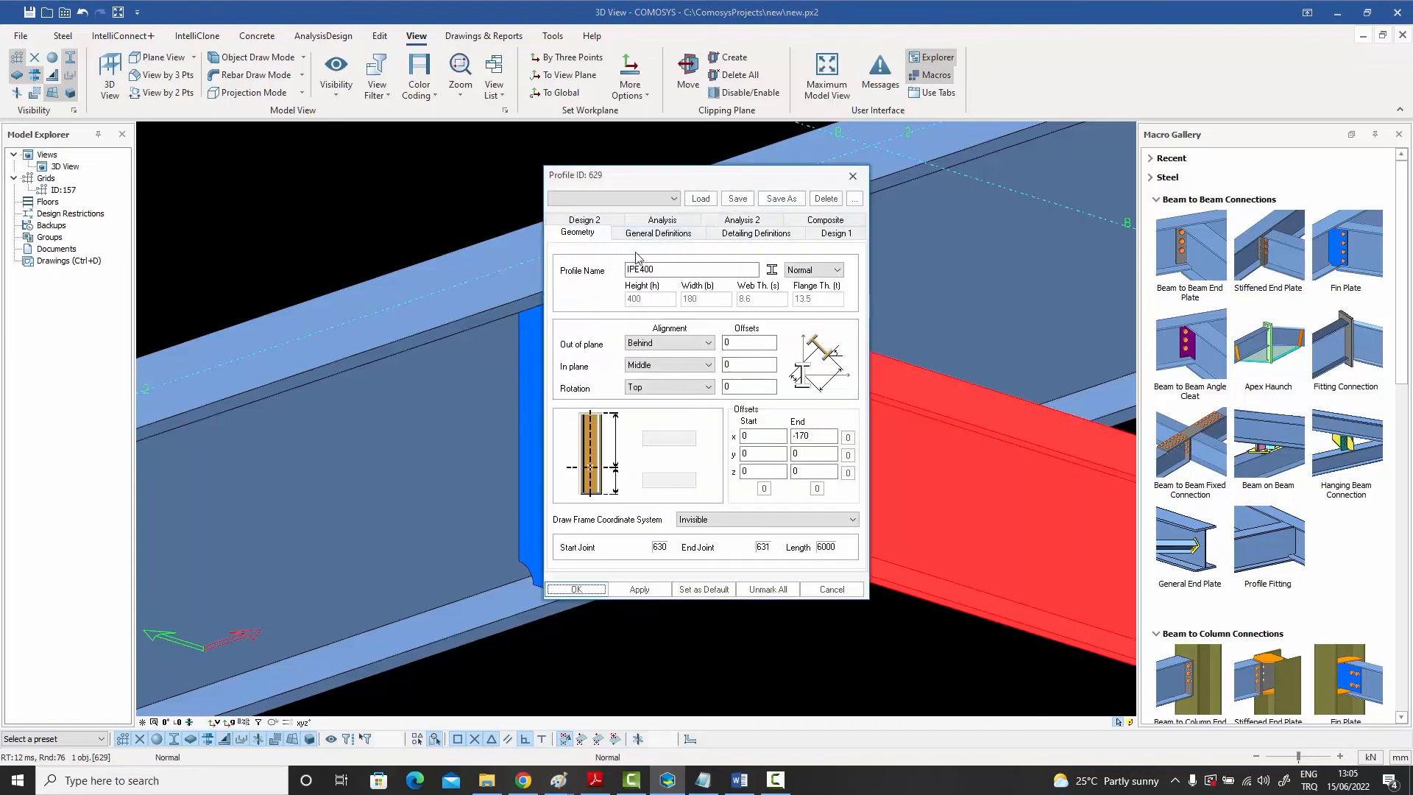
pyautogui.click(852, 175)
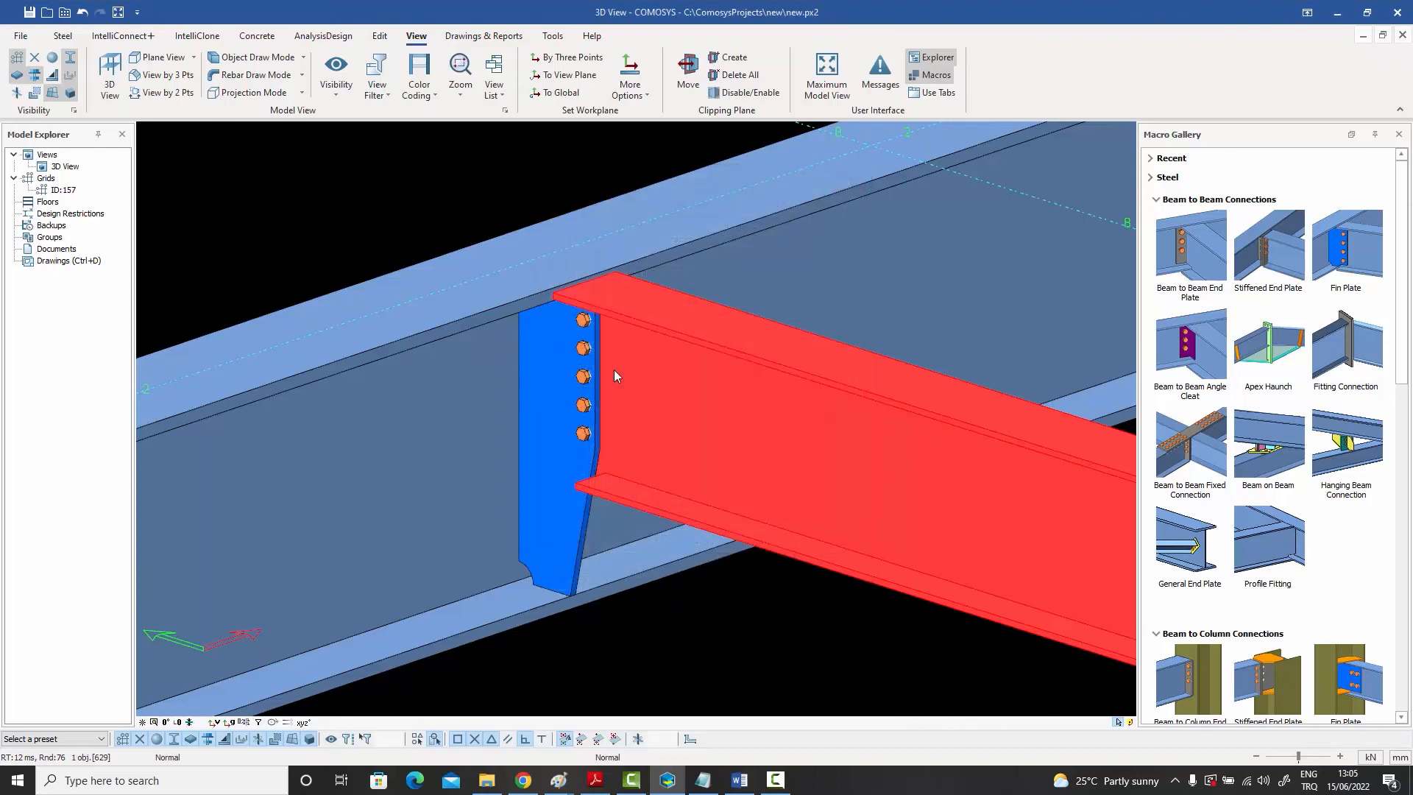
pyautogui.click(544, 416)
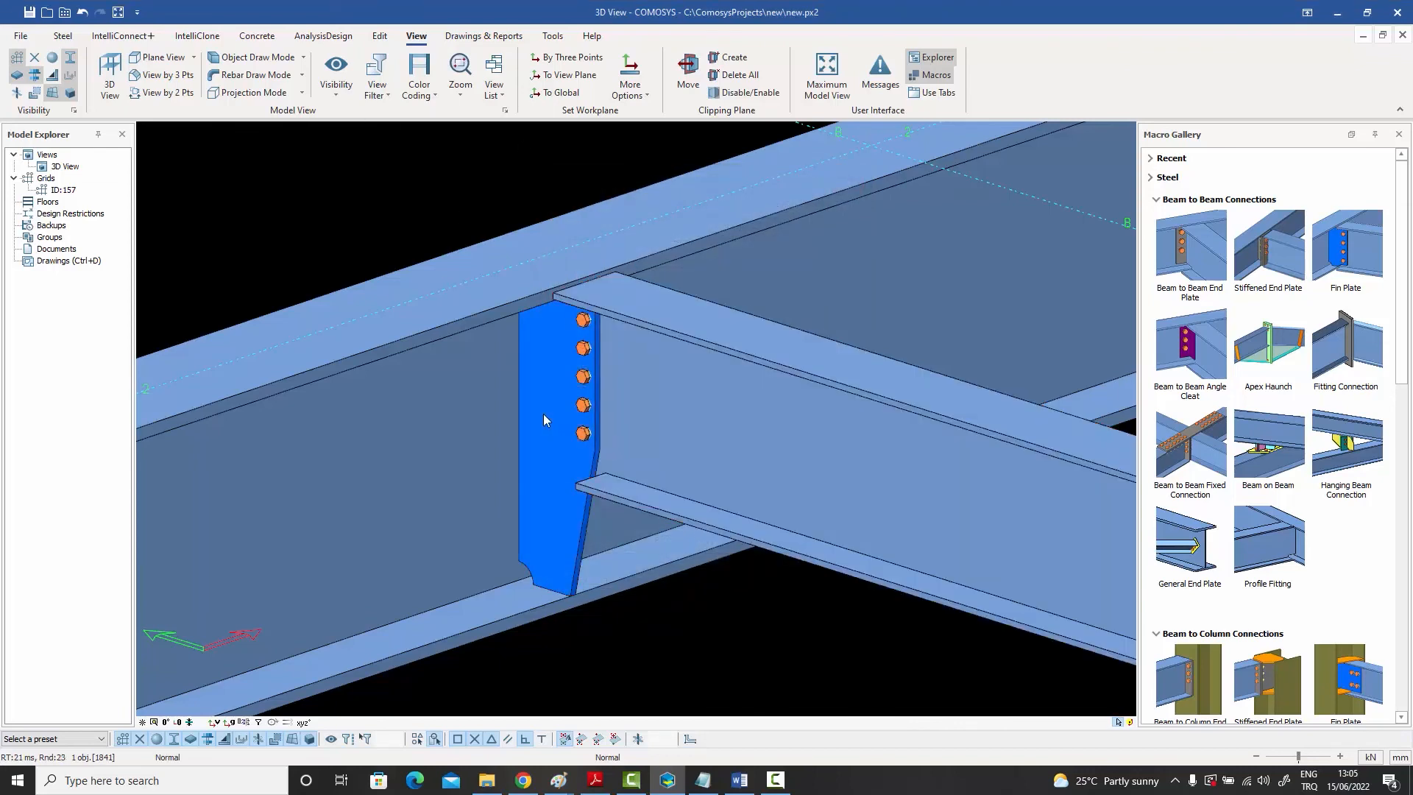
pyautogui.doubleClick(543, 414)
pyautogui.click(247, 72)
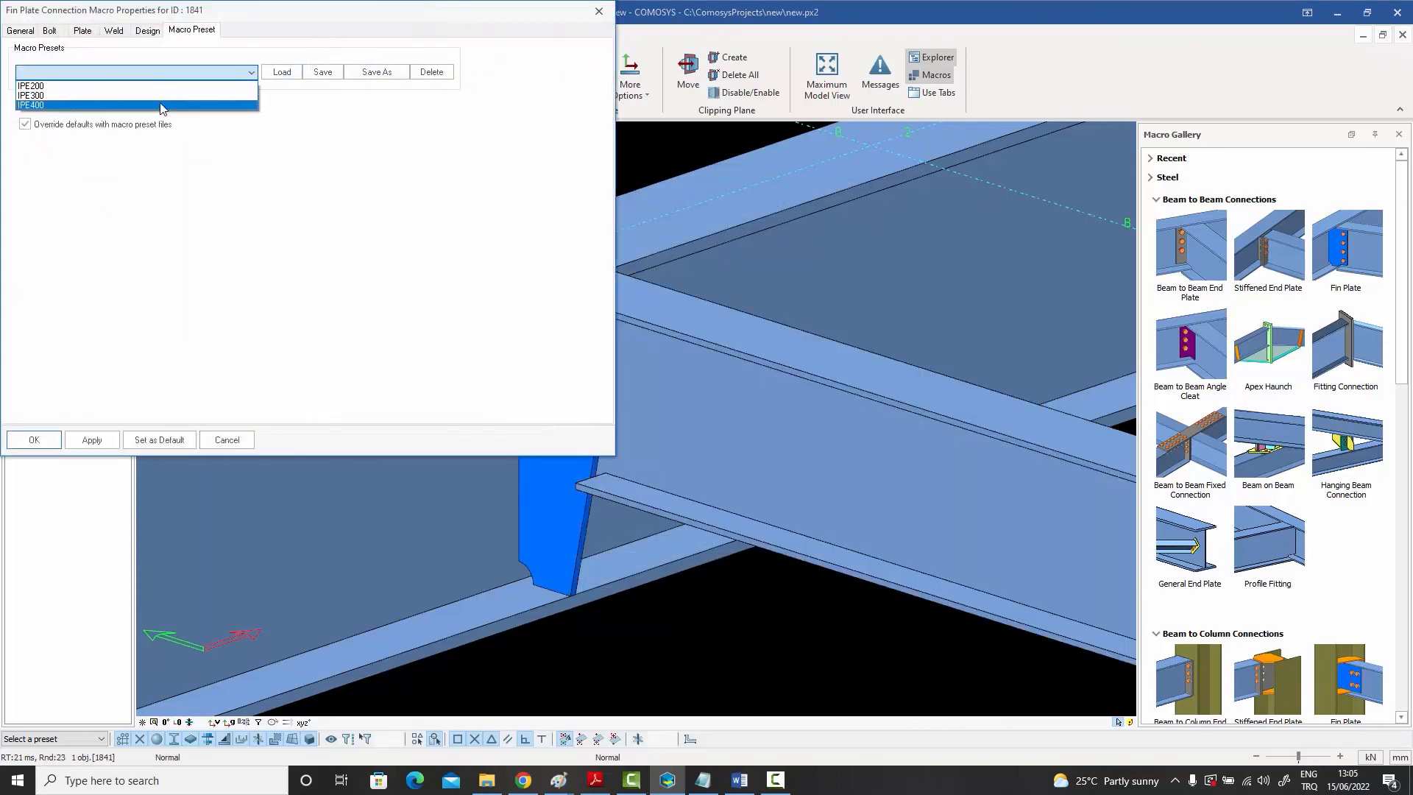
pyautogui.click(502, 20)
pyautogui.click(593, 12)
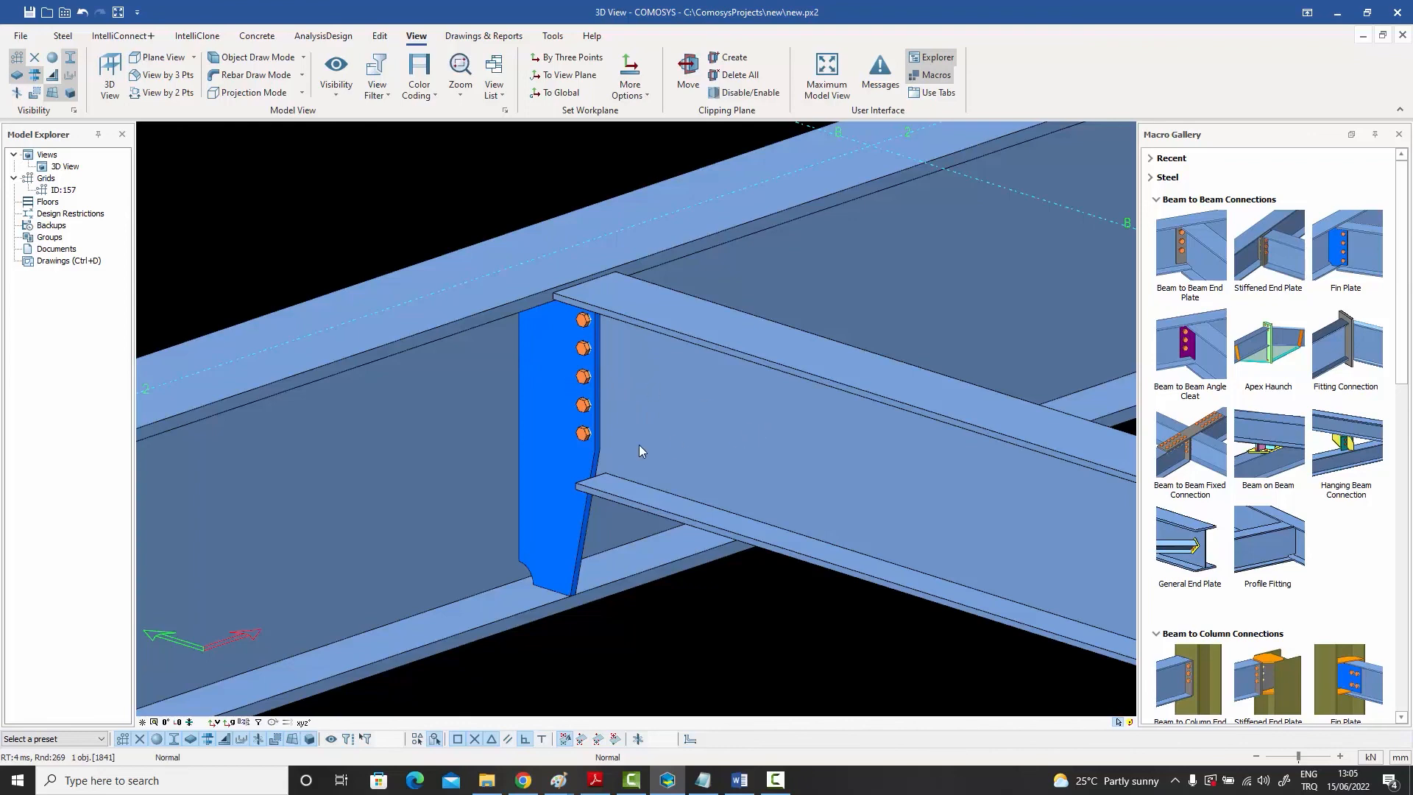
# Disable overriding defaults with macro preset files for the fin plate connection and accept the change
pyautogui.doubleClick(565, 454)
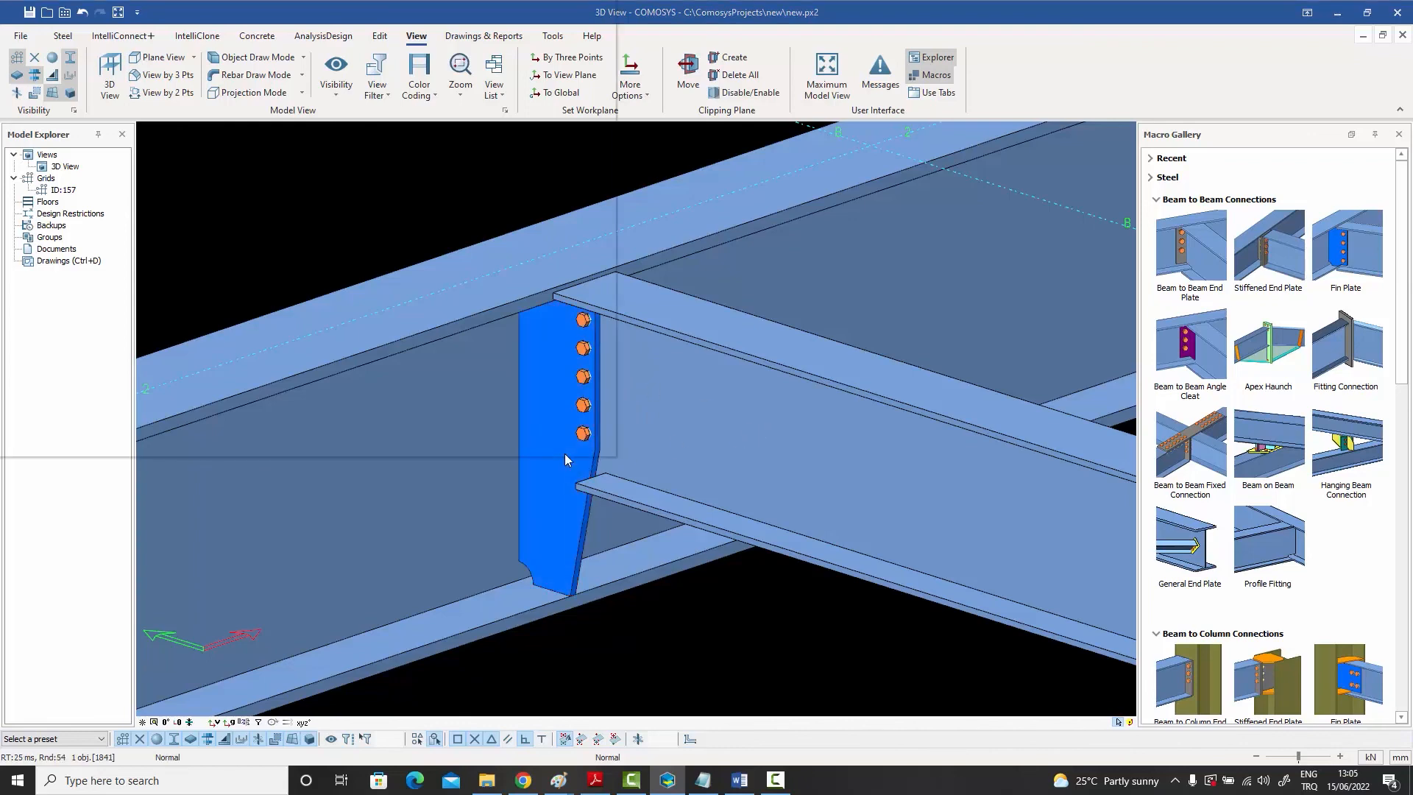
pyautogui.moveTo(165, 6); pyautogui.dragTo(763, 62)
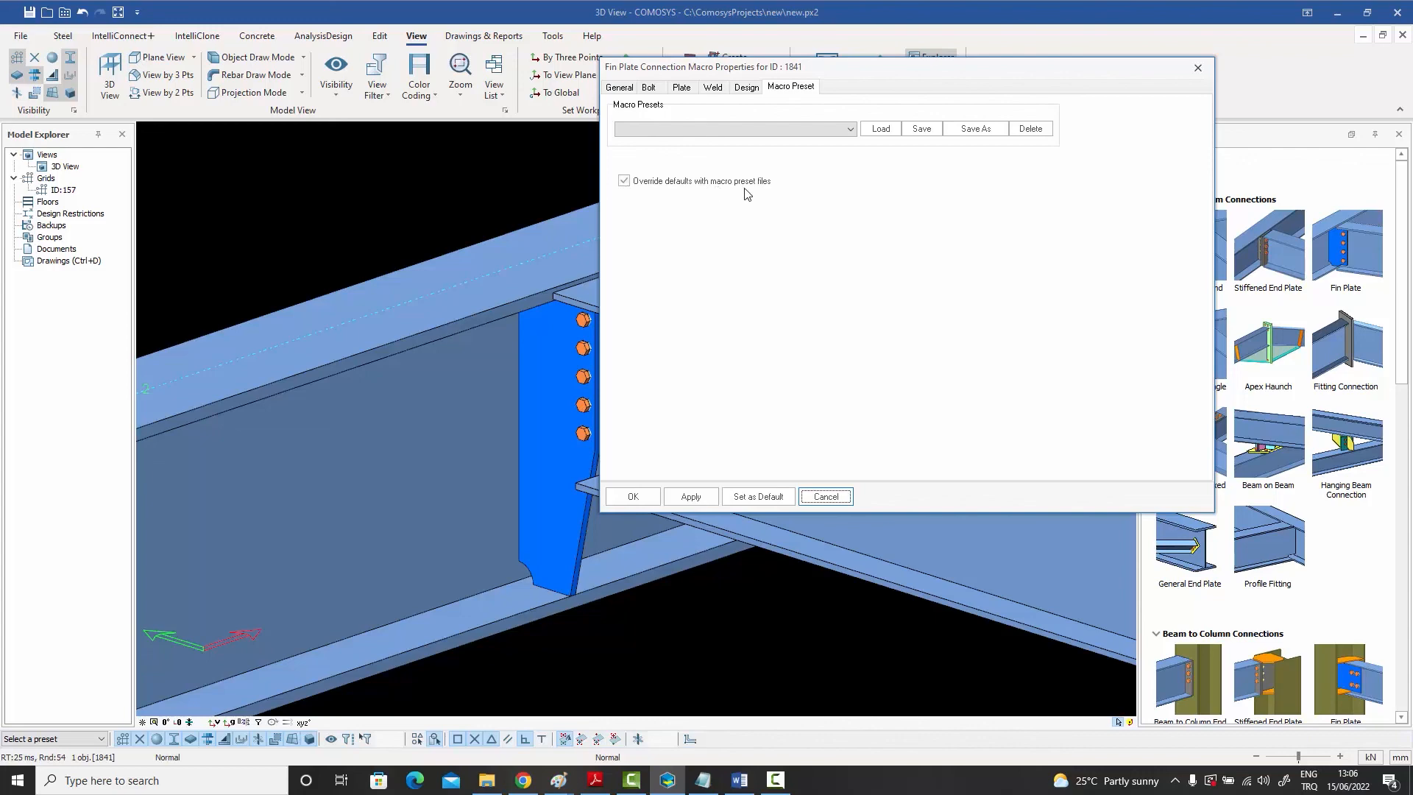
pyautogui.click(623, 183)
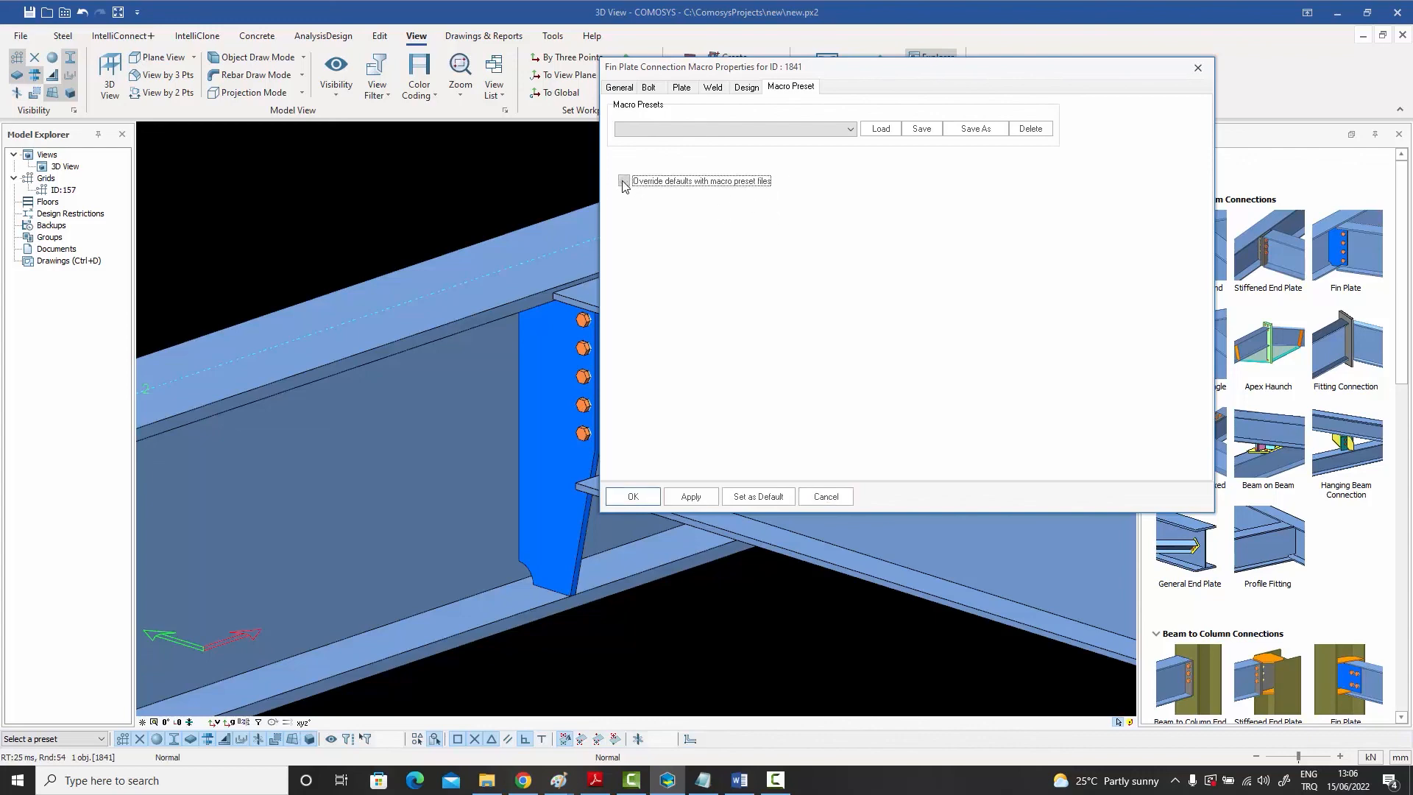
pyautogui.click(632, 495)
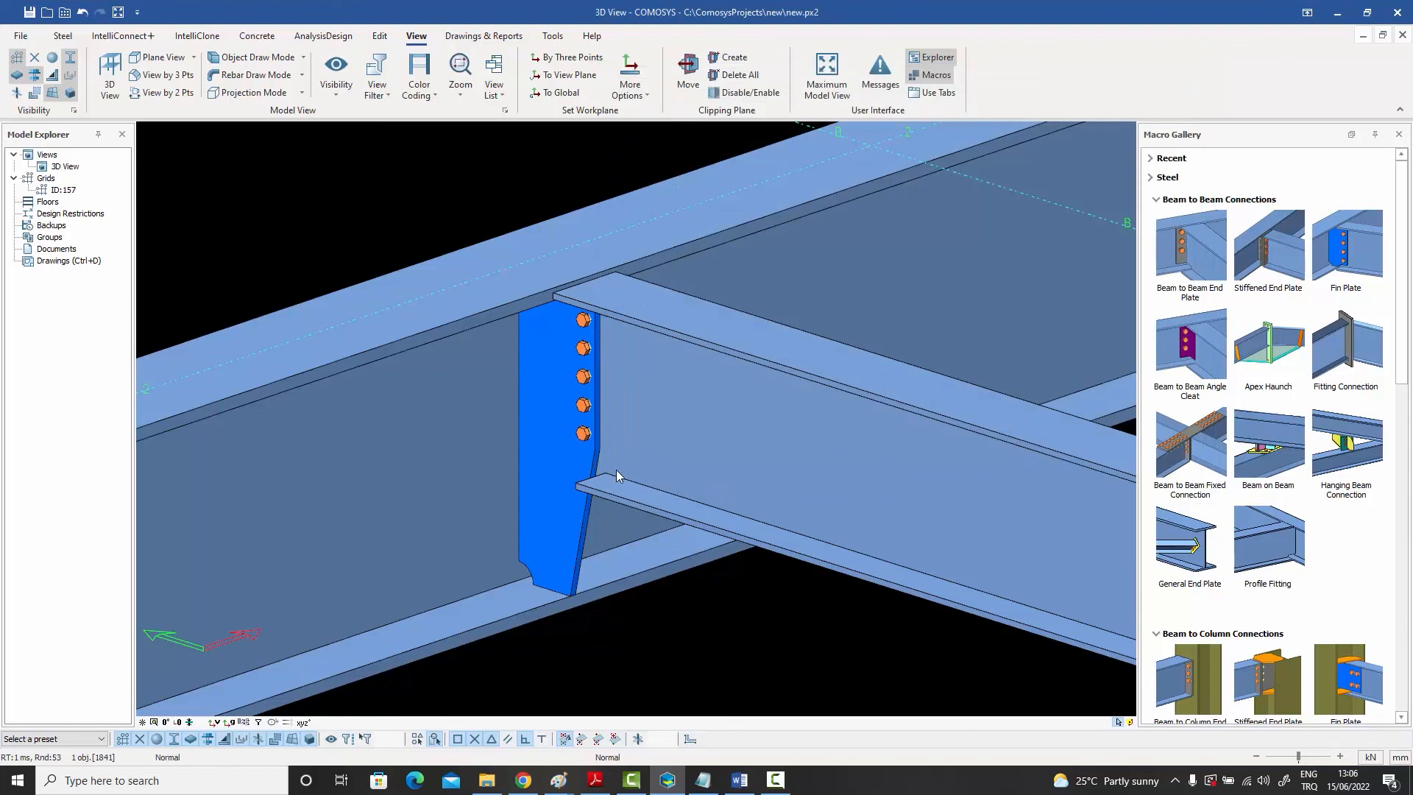
# Set the secondary beam's Shear Capacity Ratio to 0.1 and accept the change
pyautogui.doubleClick(752, 431)
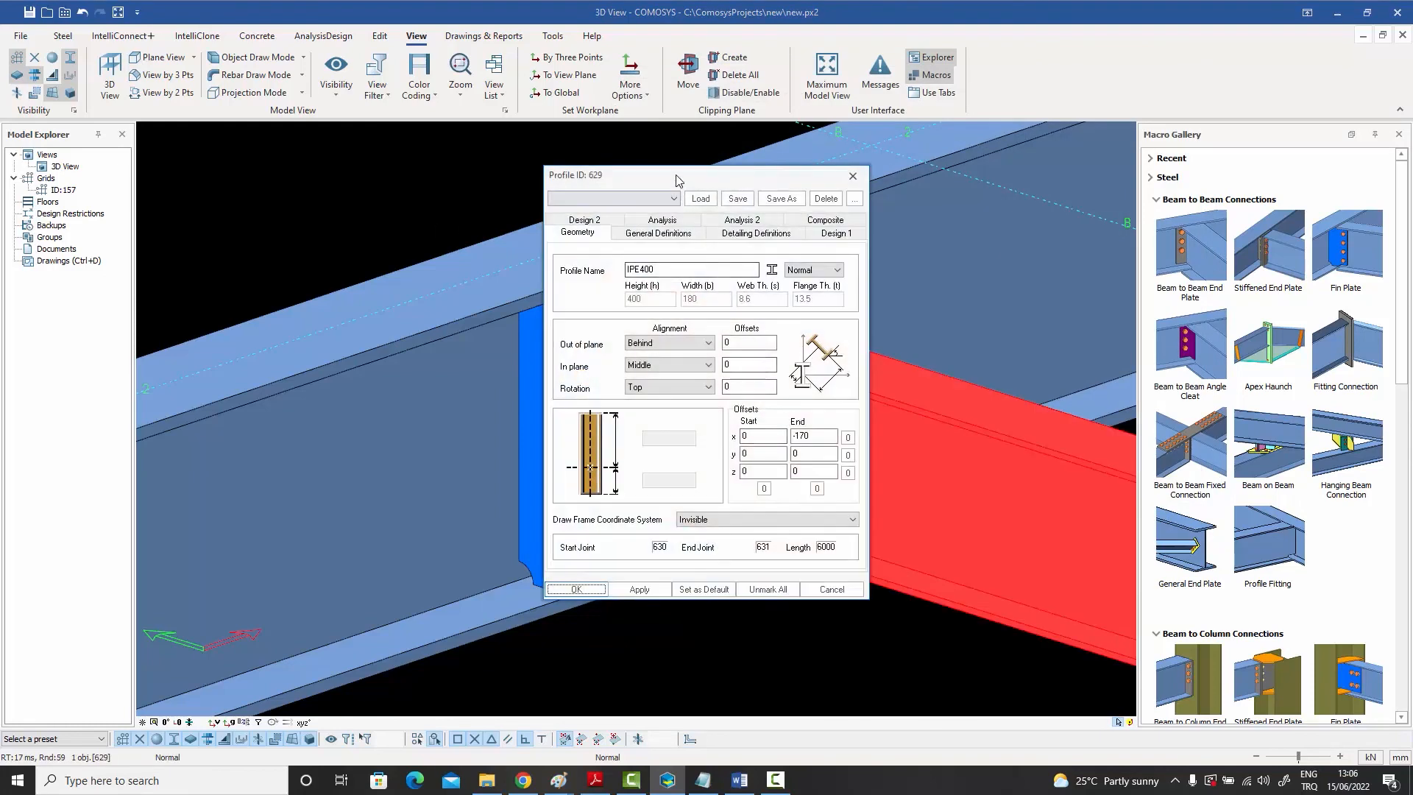
pyautogui.moveTo(679, 177); pyautogui.dragTo(886, 193)
pyautogui.click(959, 250)
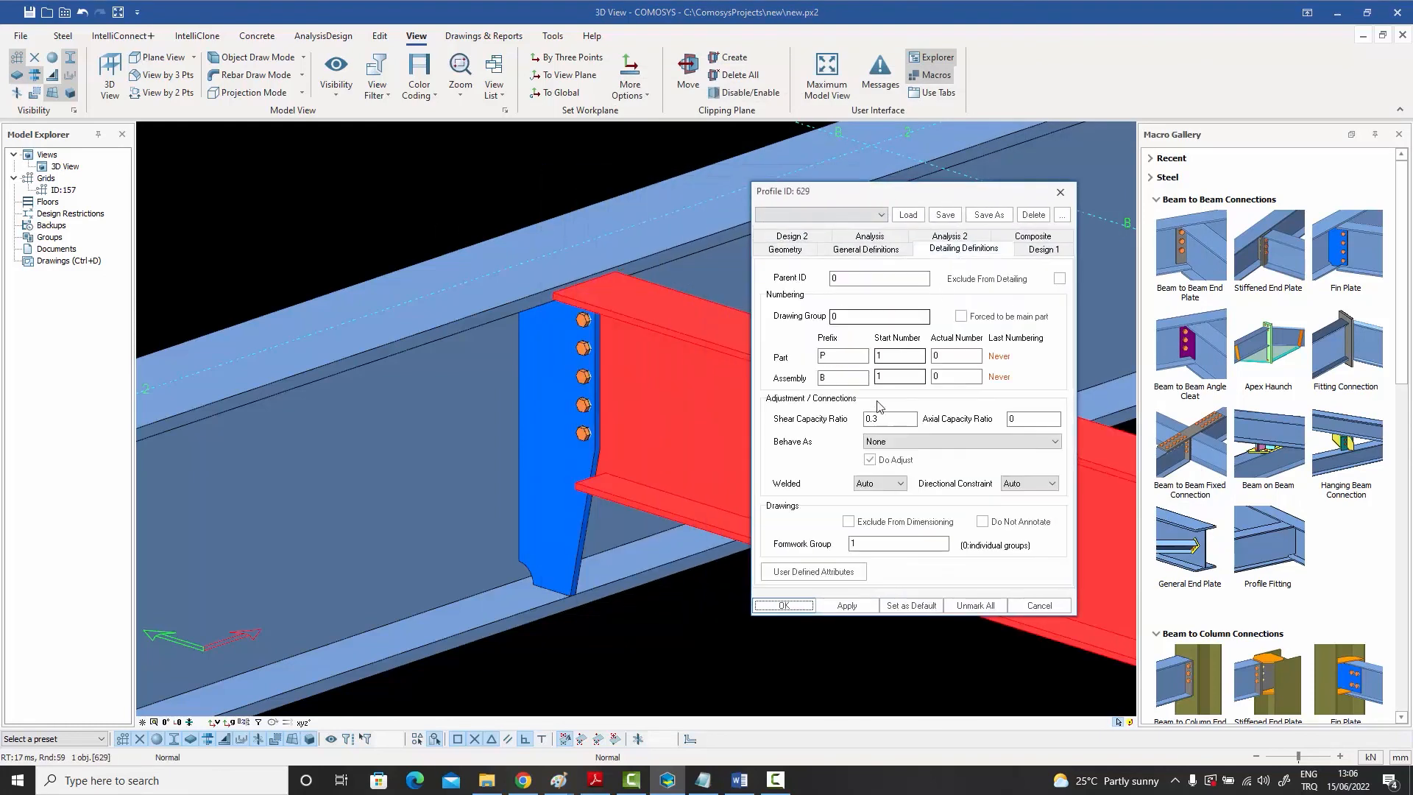
pyautogui.doubleClick(892, 419)
pyautogui.write('0.3')
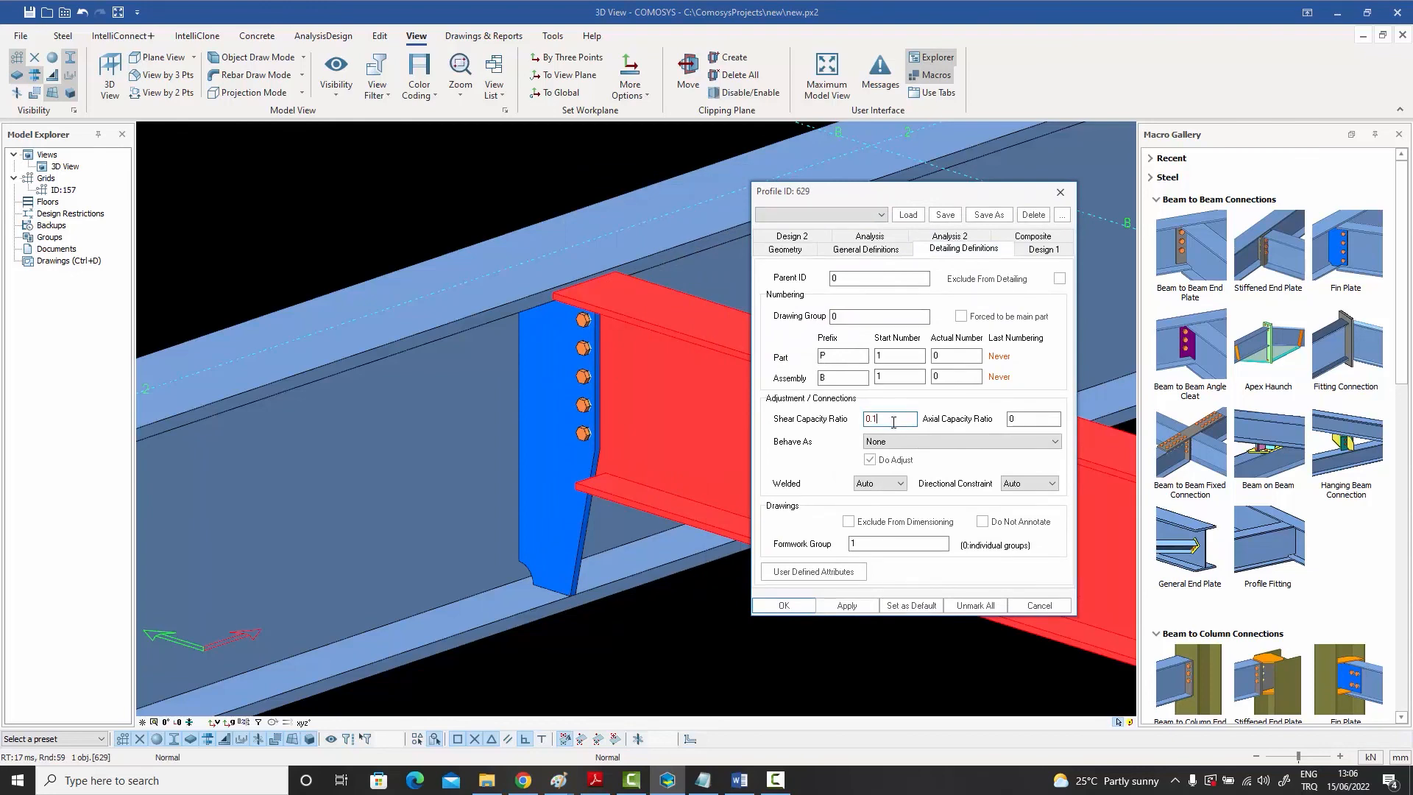
pyautogui.press('Return')
pyautogui.press('Escape')
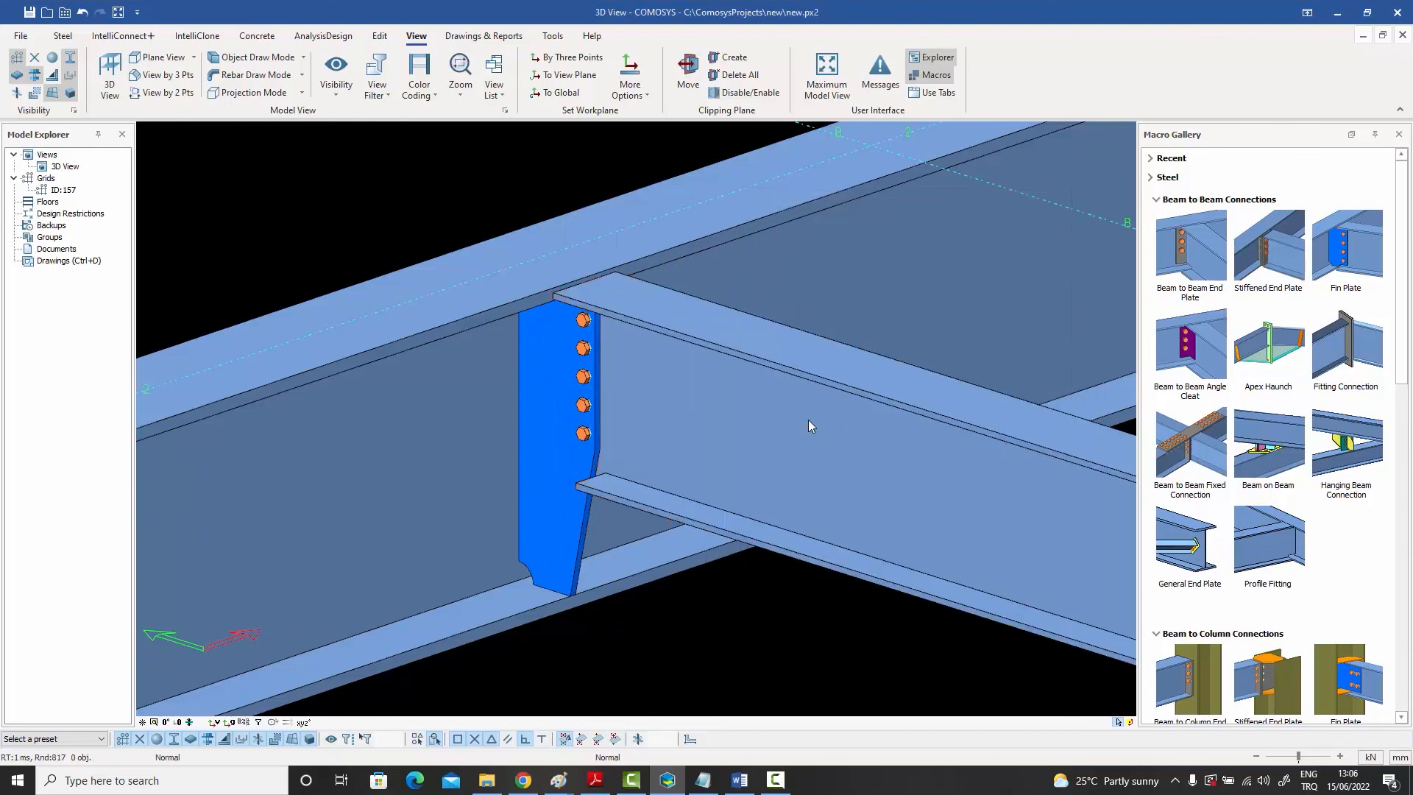
# Clear the fin plate connection's vertical bolt spacing value so that it is calculated automatically, and accept the change
pyautogui.click(547, 453)
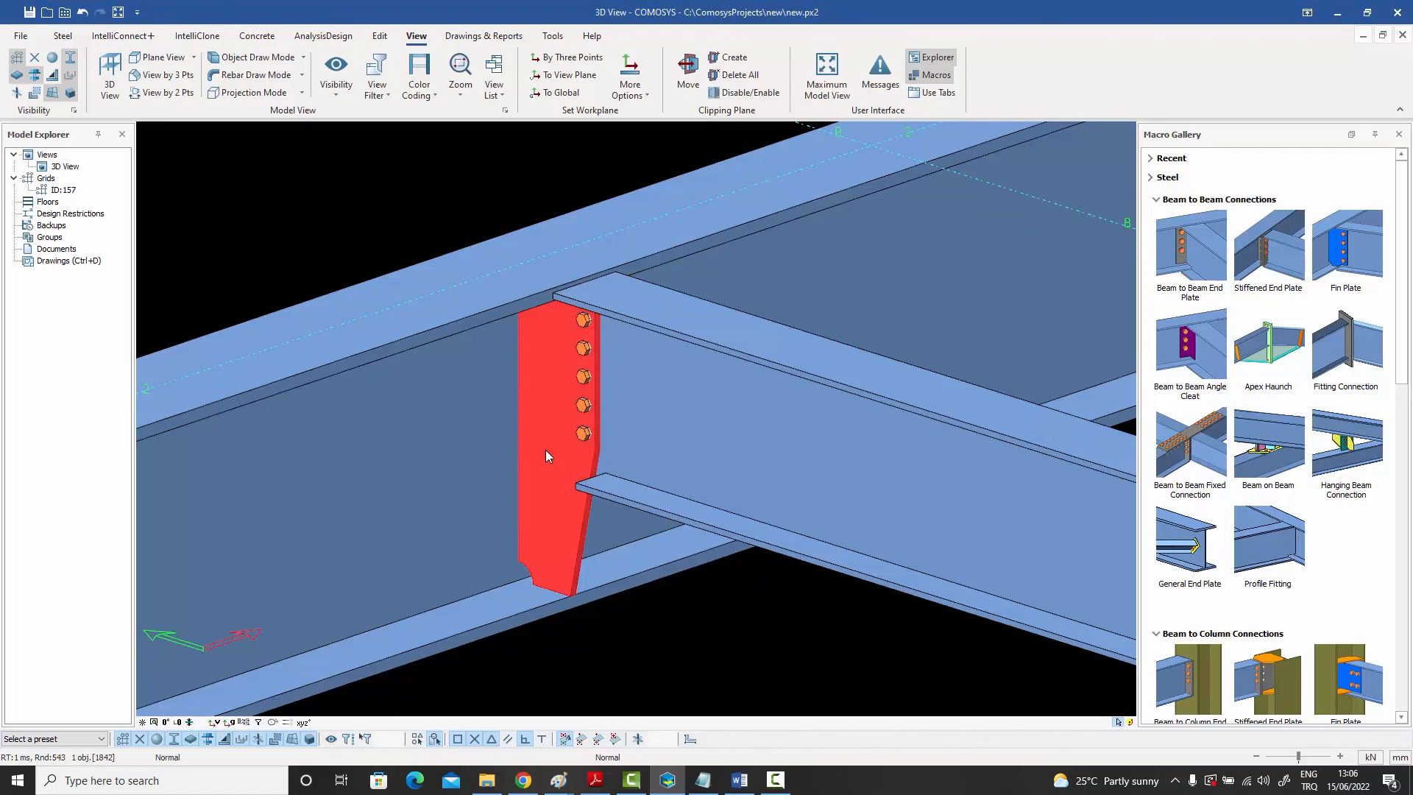
pyautogui.doubleClick(545, 449)
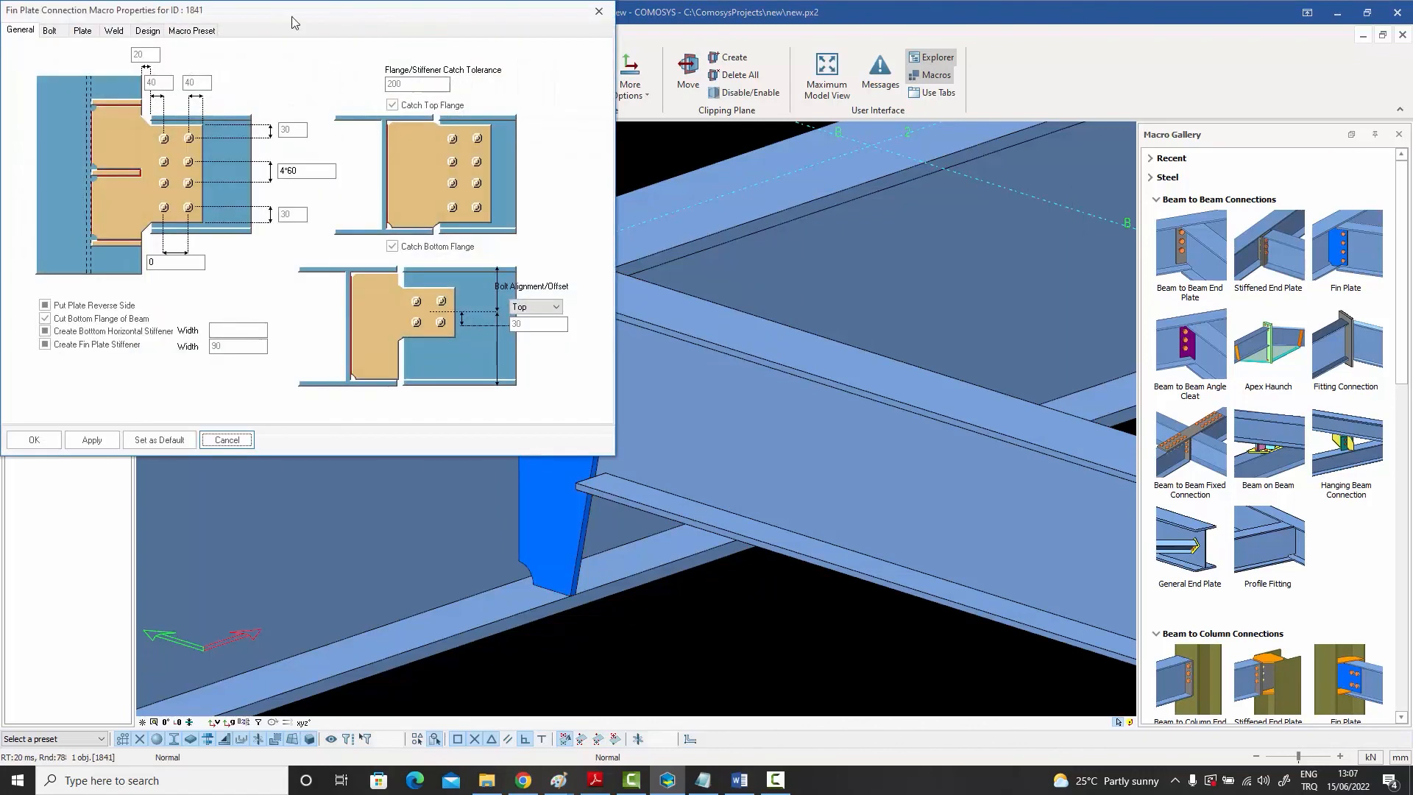
pyautogui.moveTo(292, 22); pyautogui.dragTo(989, 70)
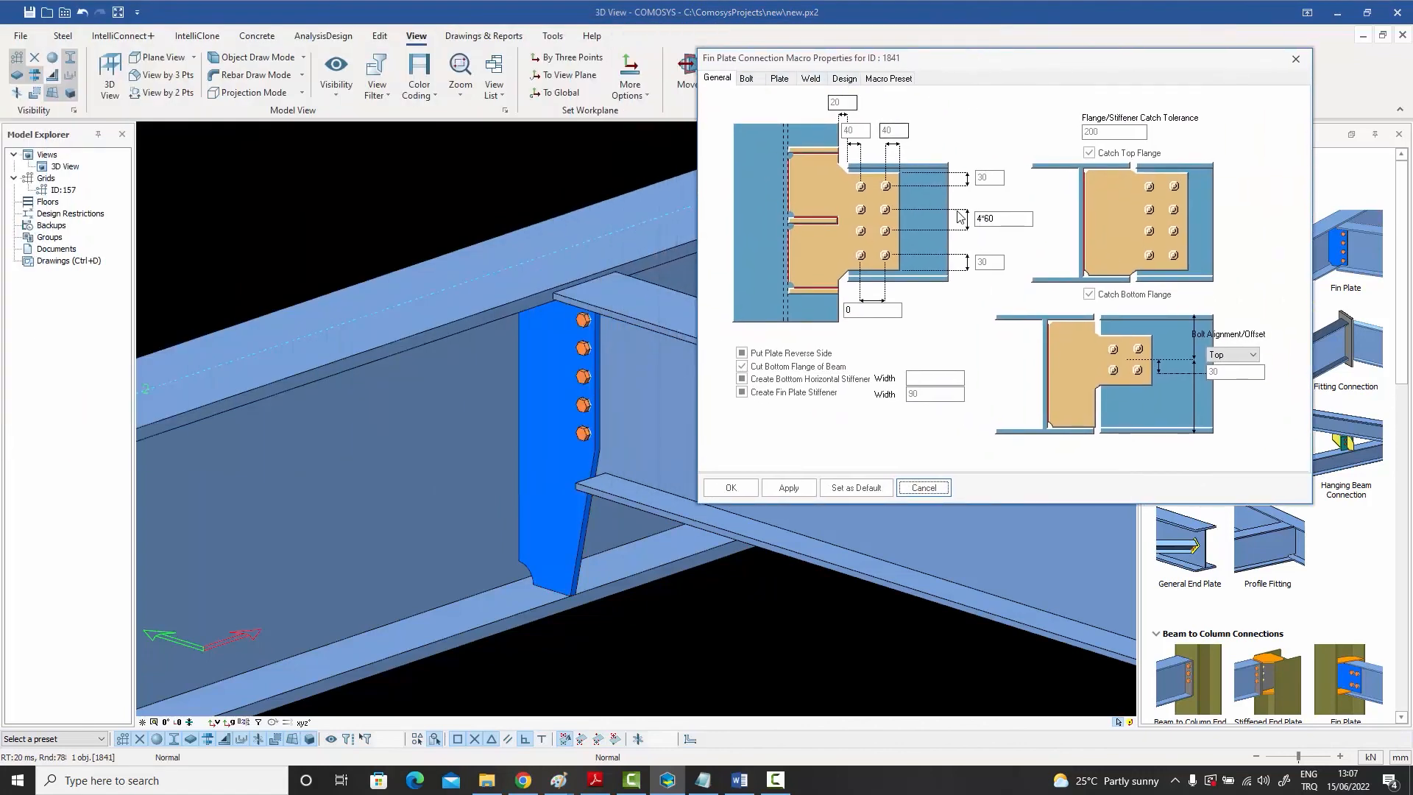
pyautogui.moveTo(999, 218); pyautogui.dragTo(907, 239)
pyautogui.press('BackSpace')
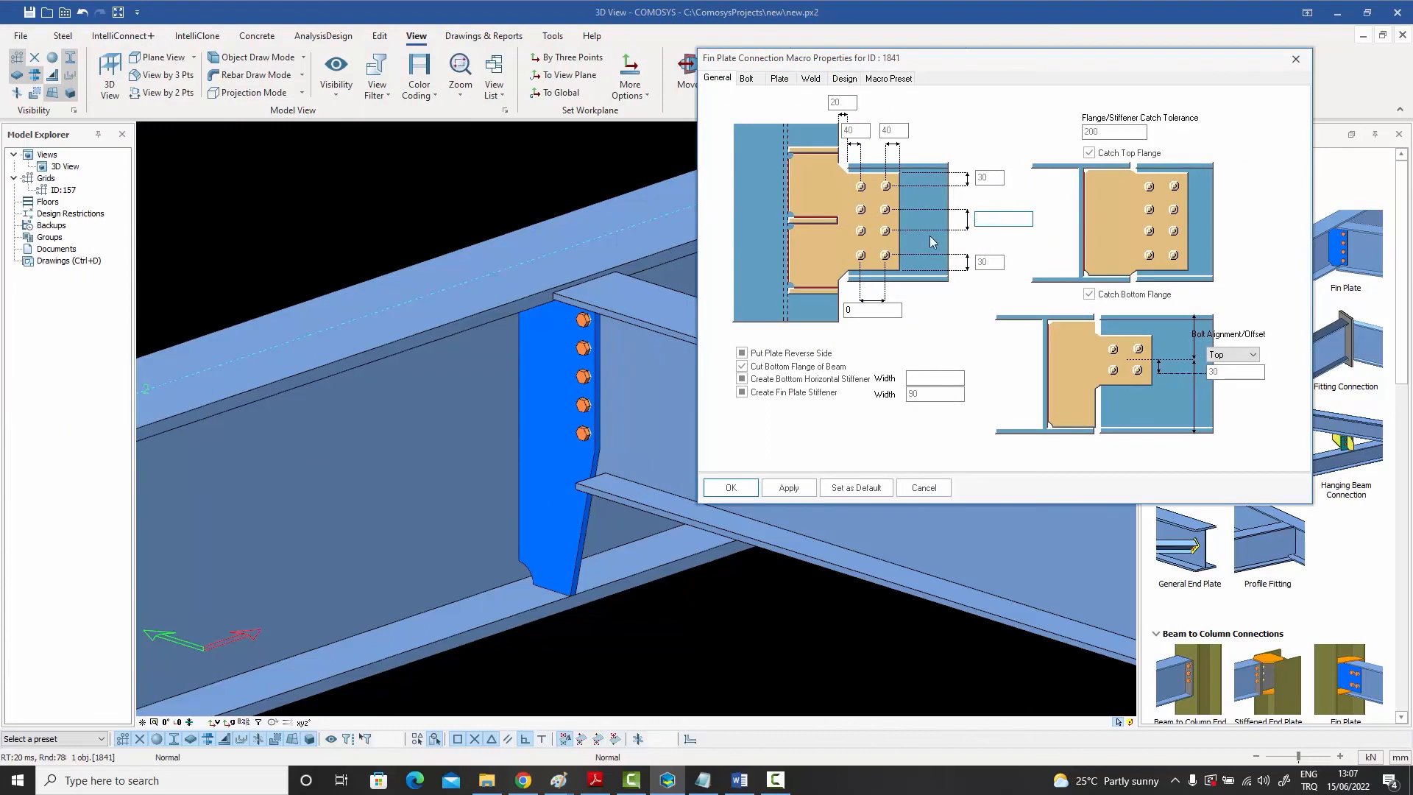
pyautogui.click(791, 485)
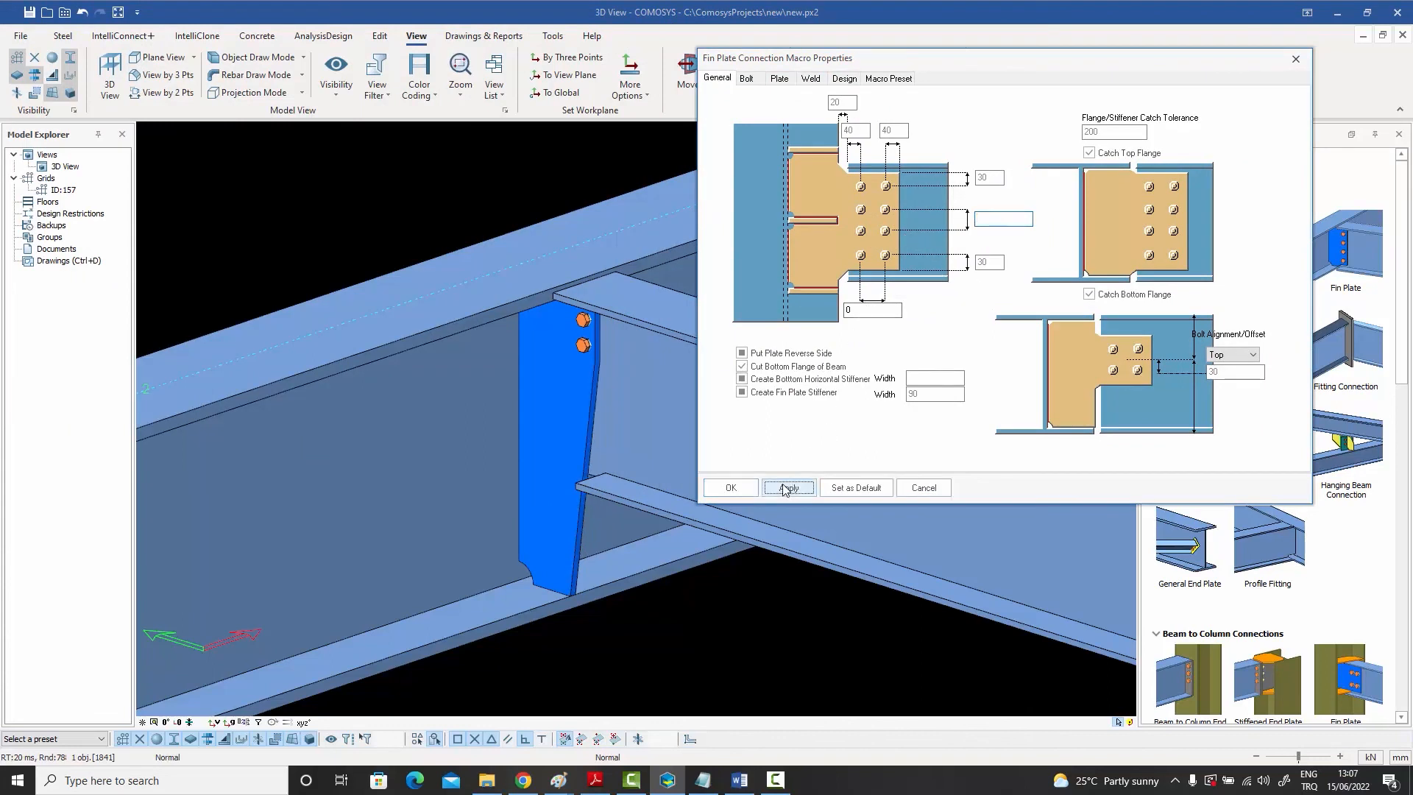
pyautogui.click(731, 488)
# Set the secondary beam's Shear Capacity Ratio to 0.3 and accept it, and change the ratio once more
pyautogui.doubleClick(744, 452)
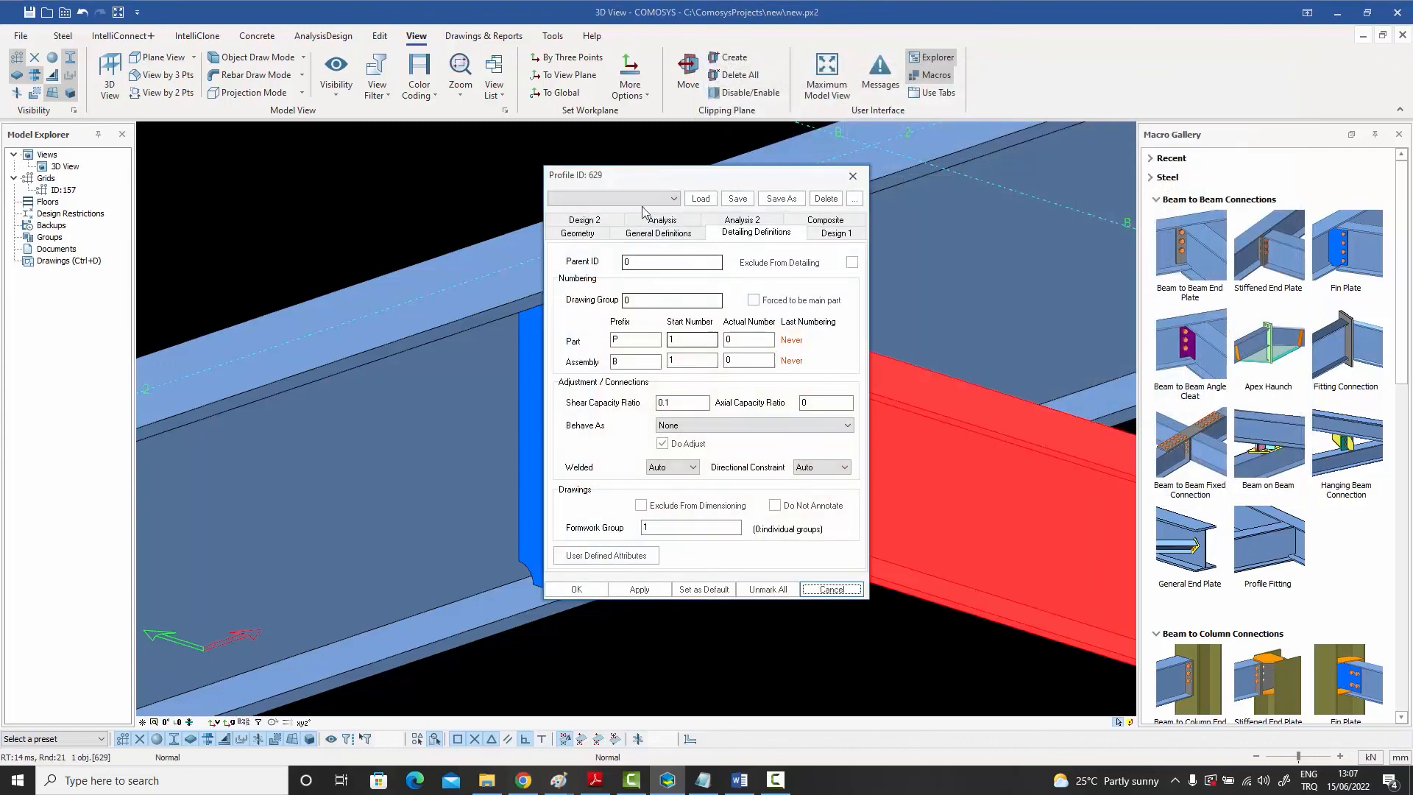
pyautogui.moveTo(697, 180); pyautogui.dragTo(856, 186)
pyautogui.click(843, 405)
pyautogui.press('BackSpace')
pyautogui.press('BackSpace')
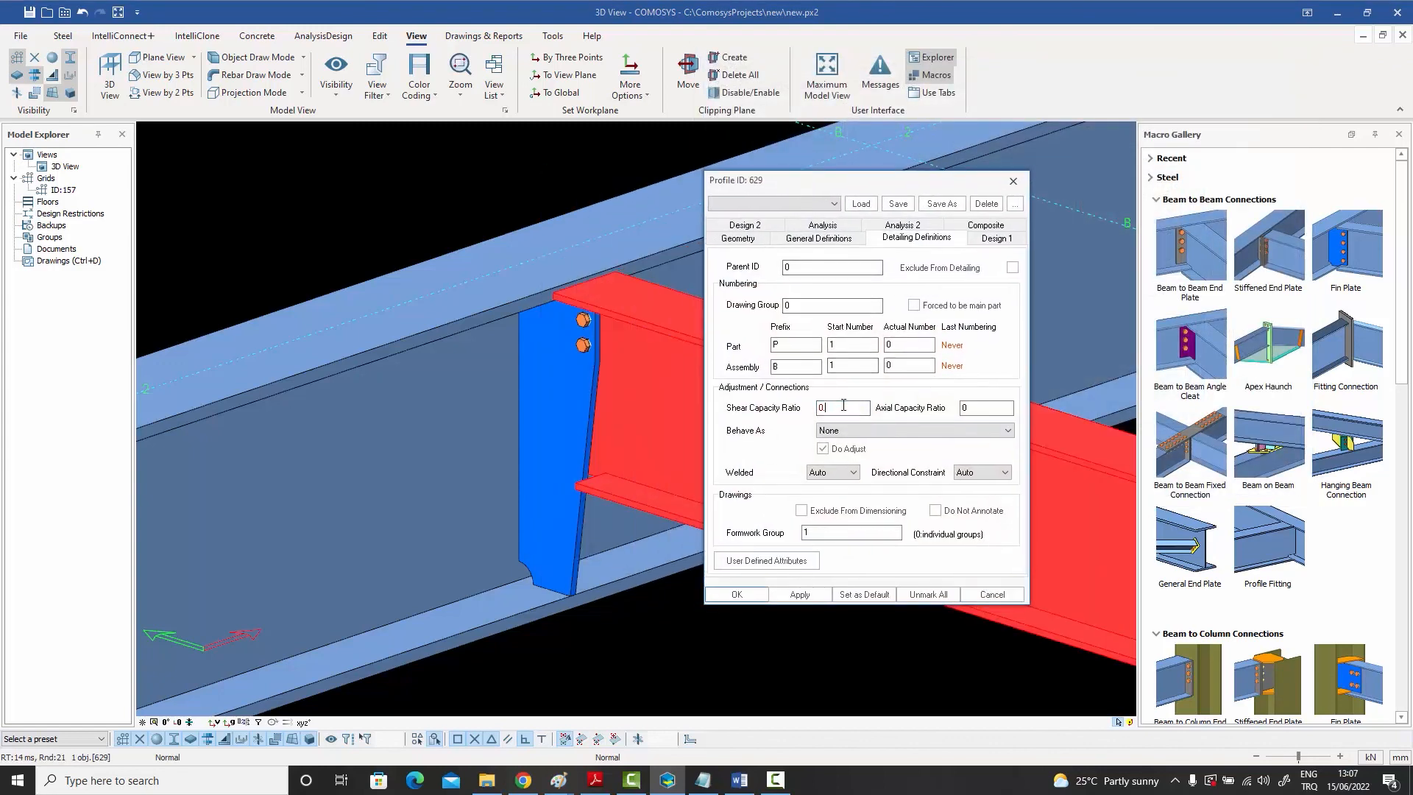
pyautogui.write('.3')
pyautogui.press('Return')
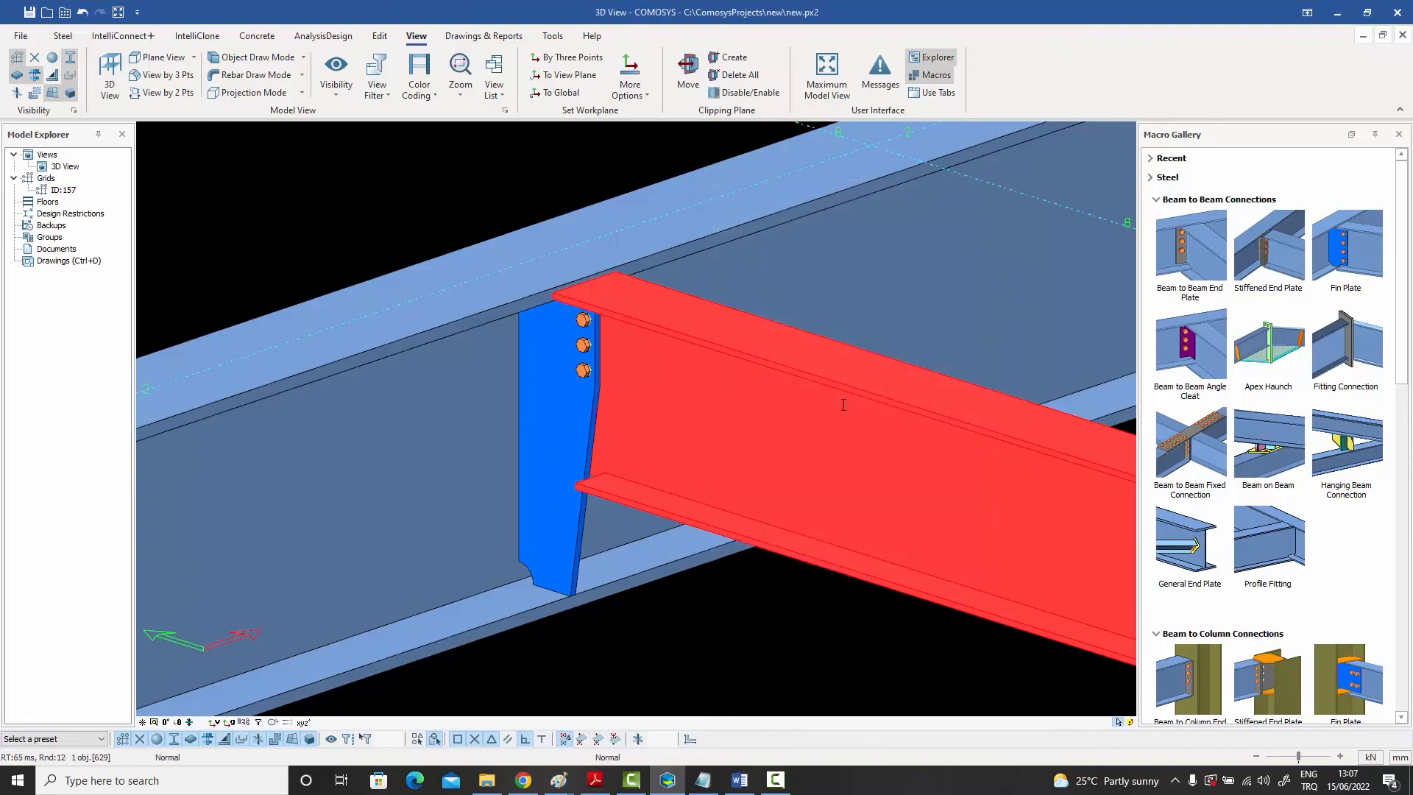
pyautogui.doubleClick(815, 422)
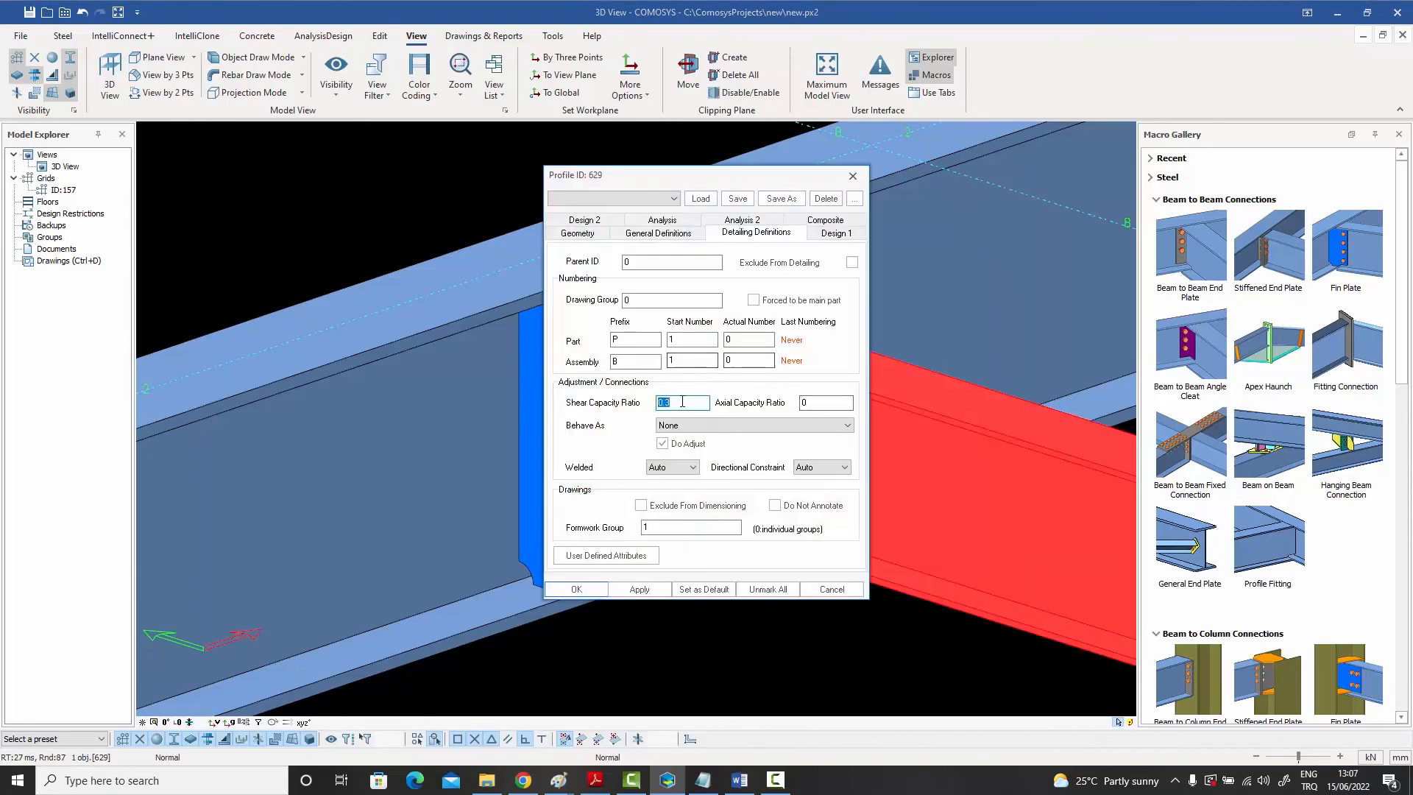
pyautogui.press('Return')
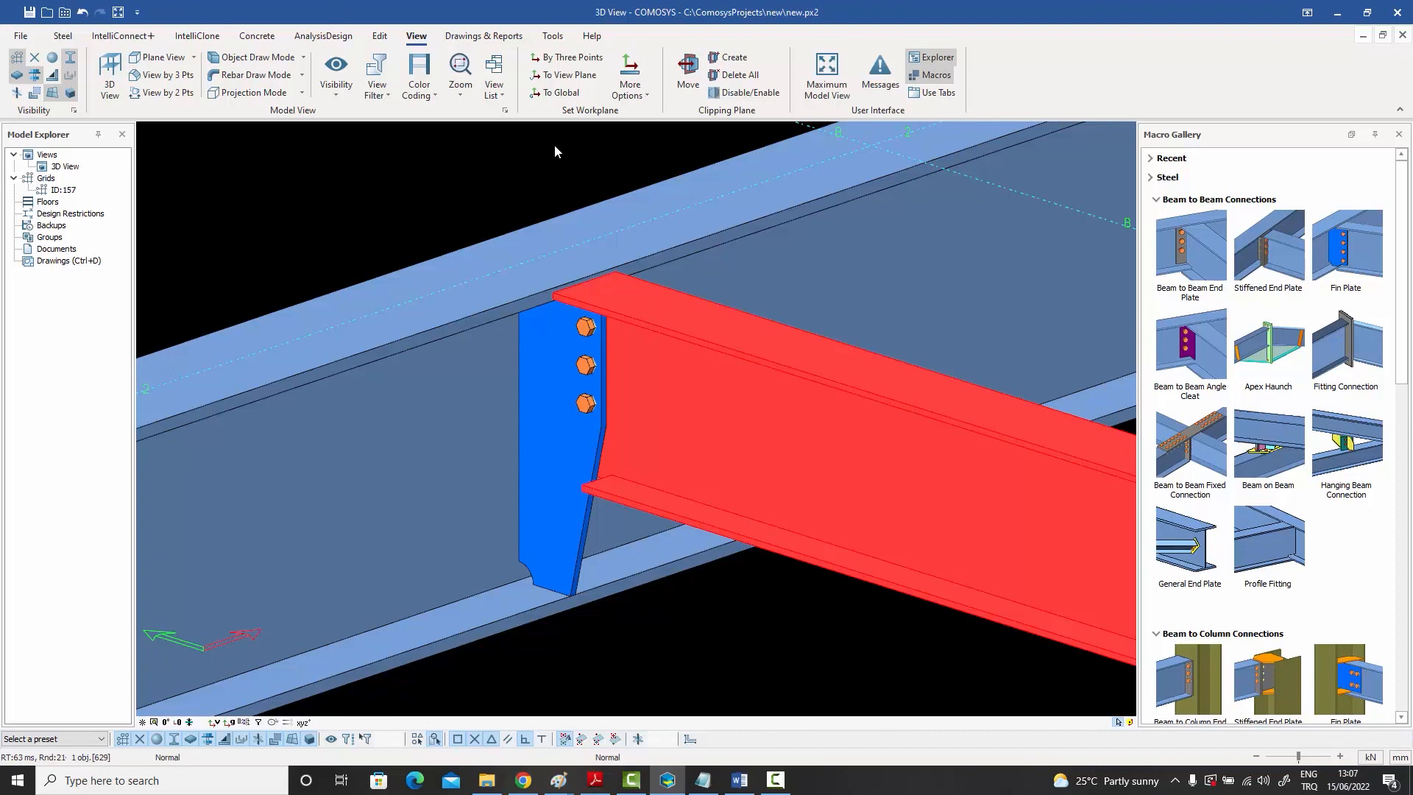
# Return the fin plate connection's option to override defaults with macro preset files to its default state and accept
pyautogui.click(545, 446)
pyautogui.doubleClick(546, 443)
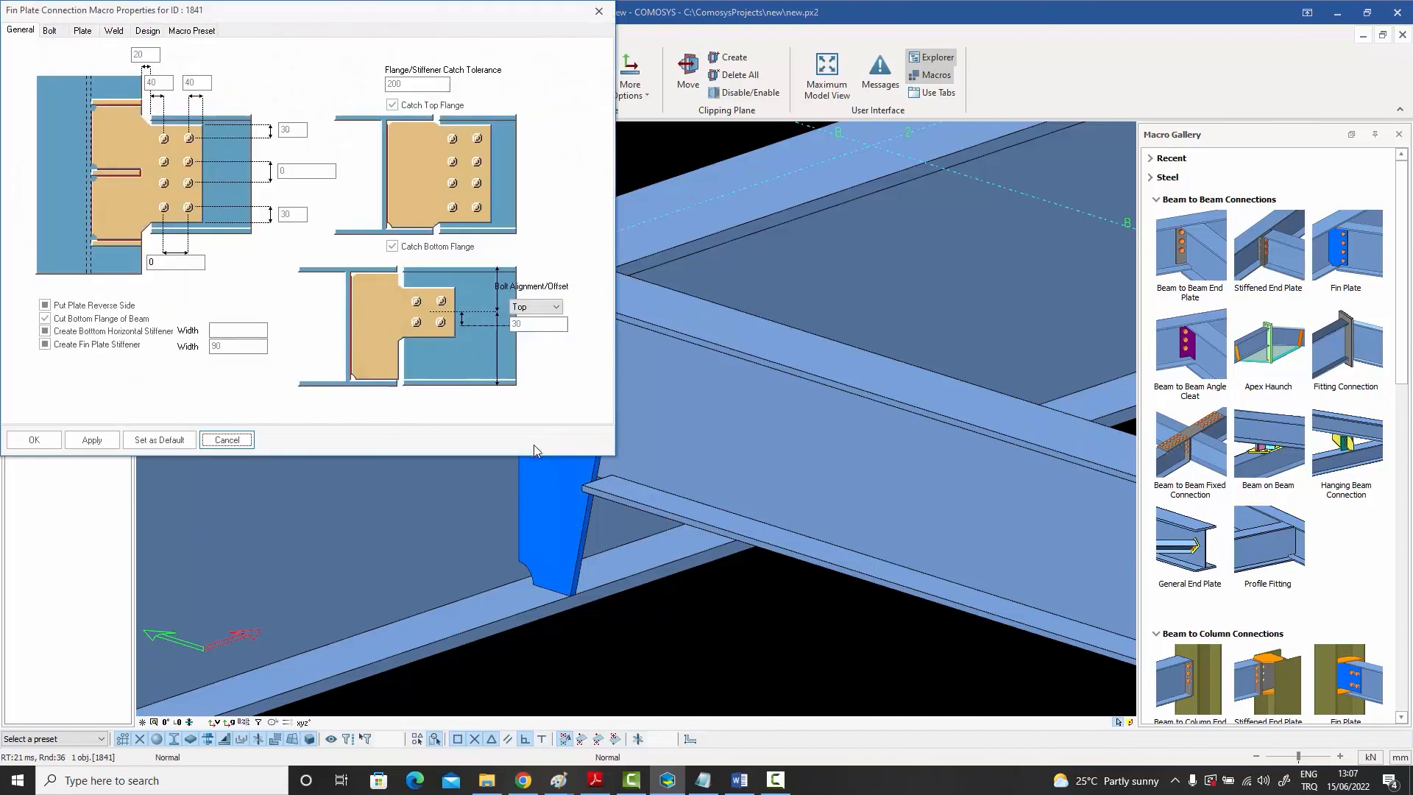
pyautogui.moveTo(169, 17); pyautogui.dragTo(952, 77)
pyautogui.click(978, 92)
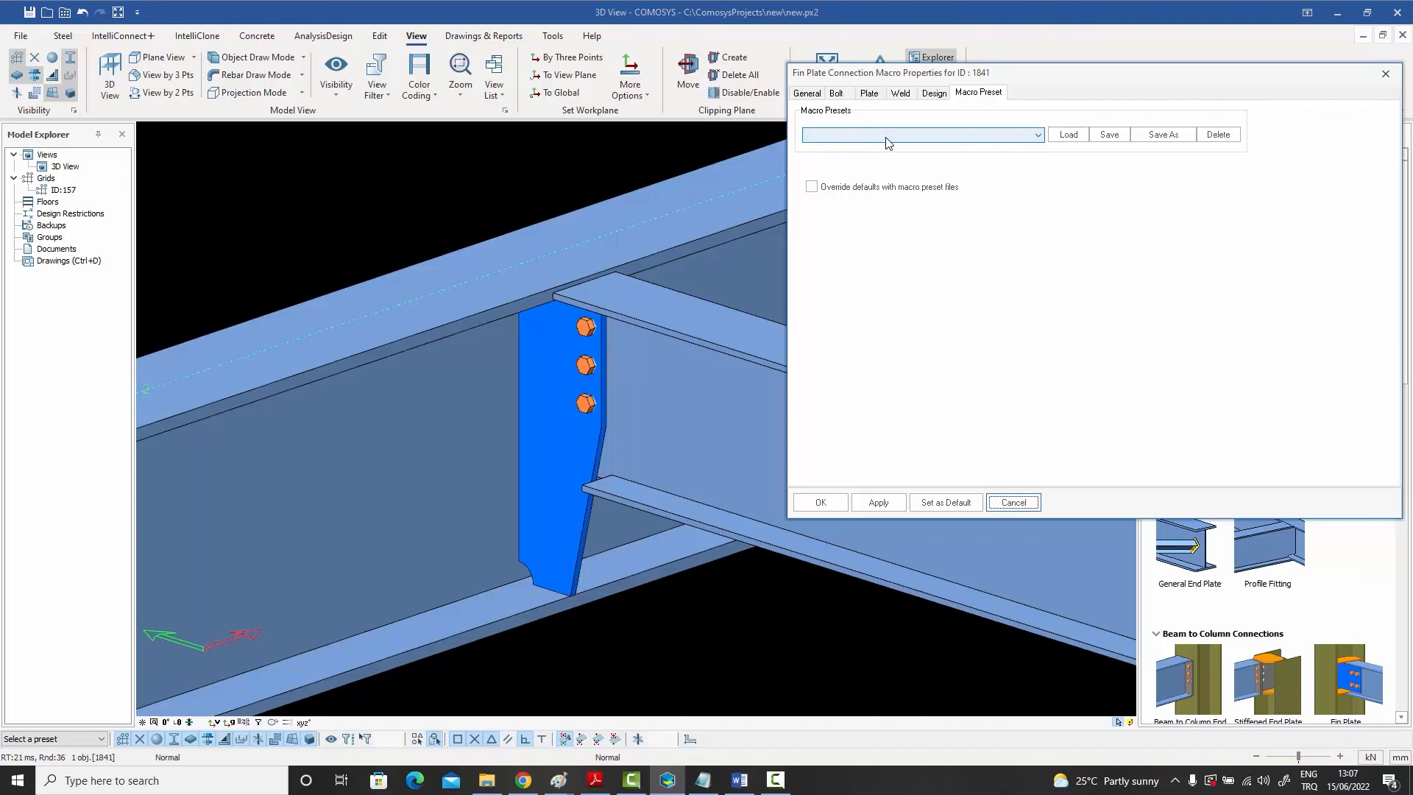
pyautogui.click(811, 187)
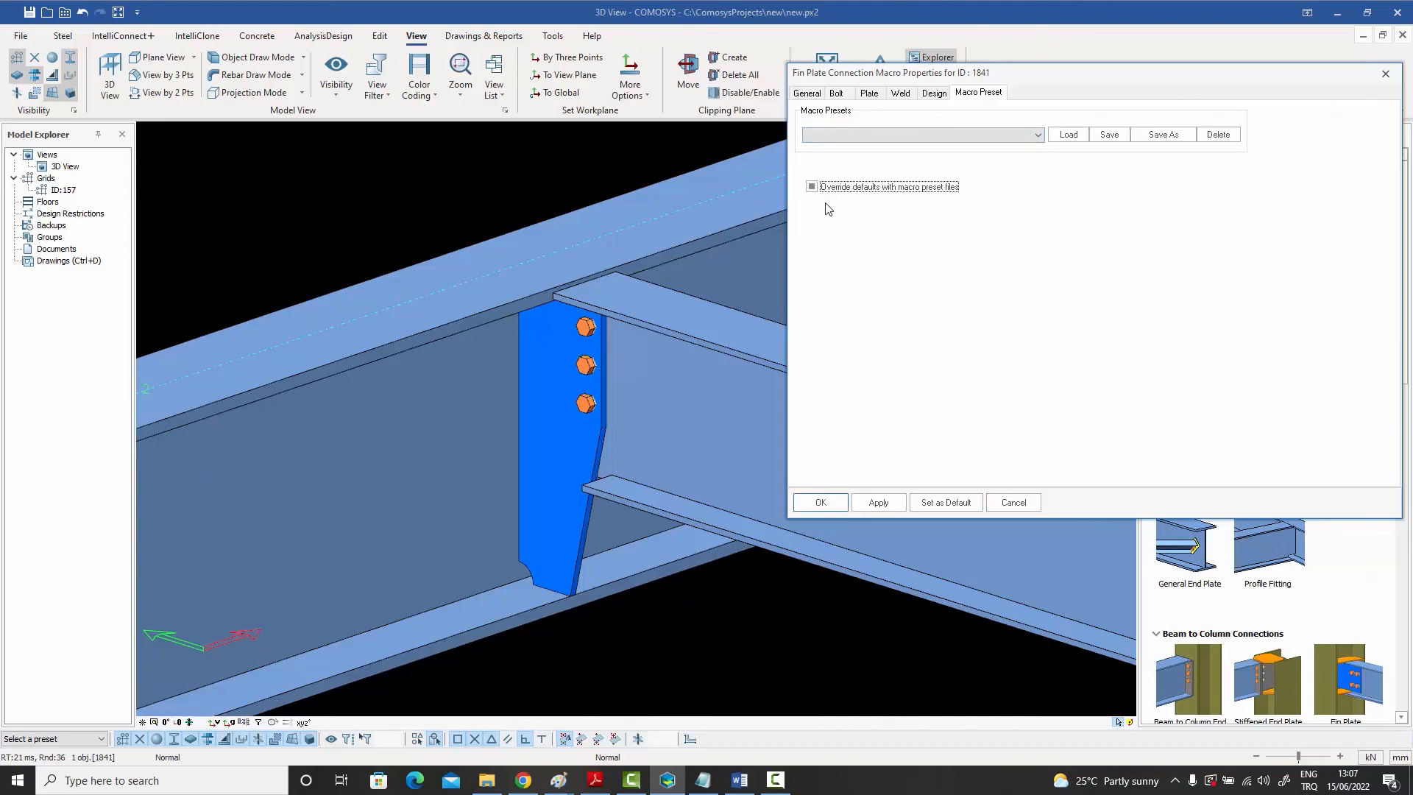
pyautogui.click(821, 500)
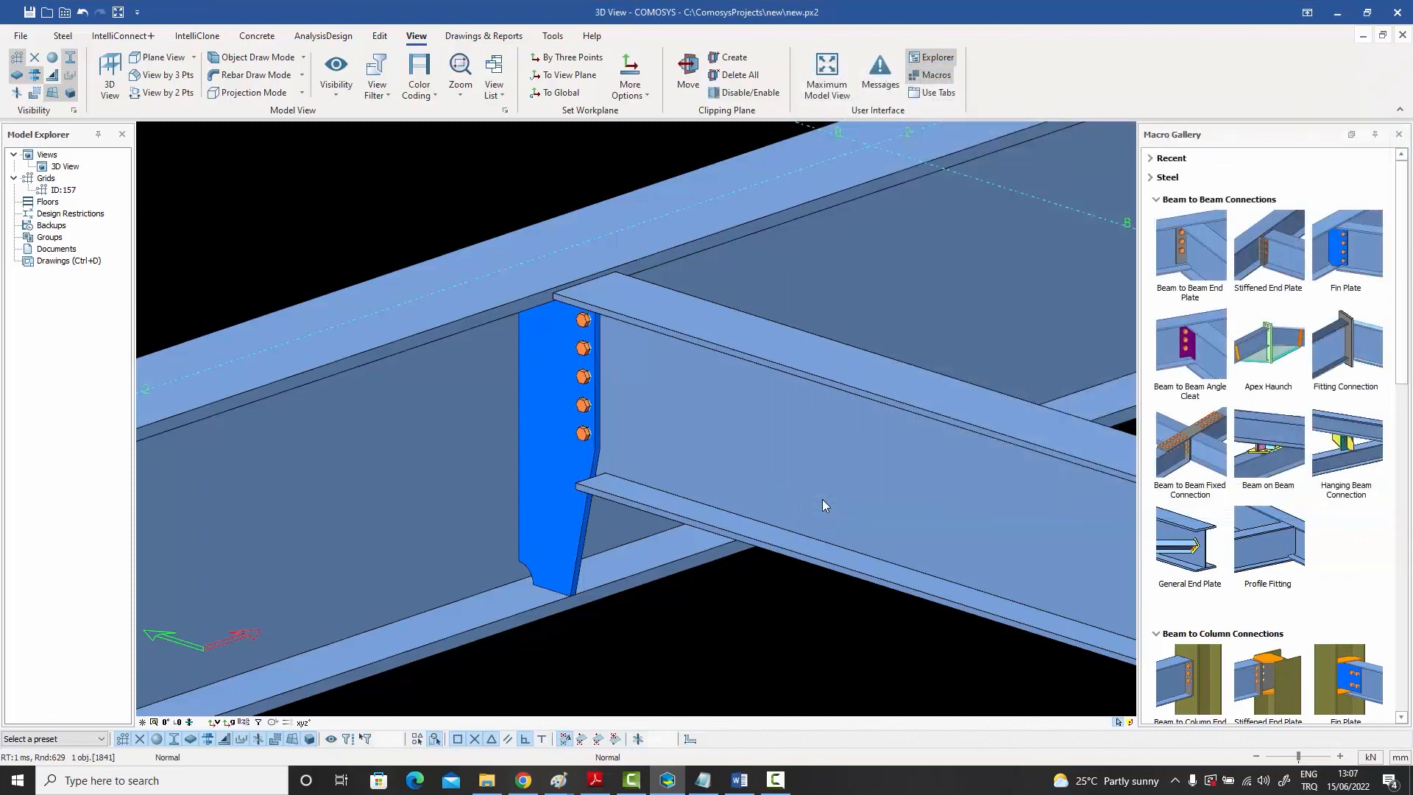